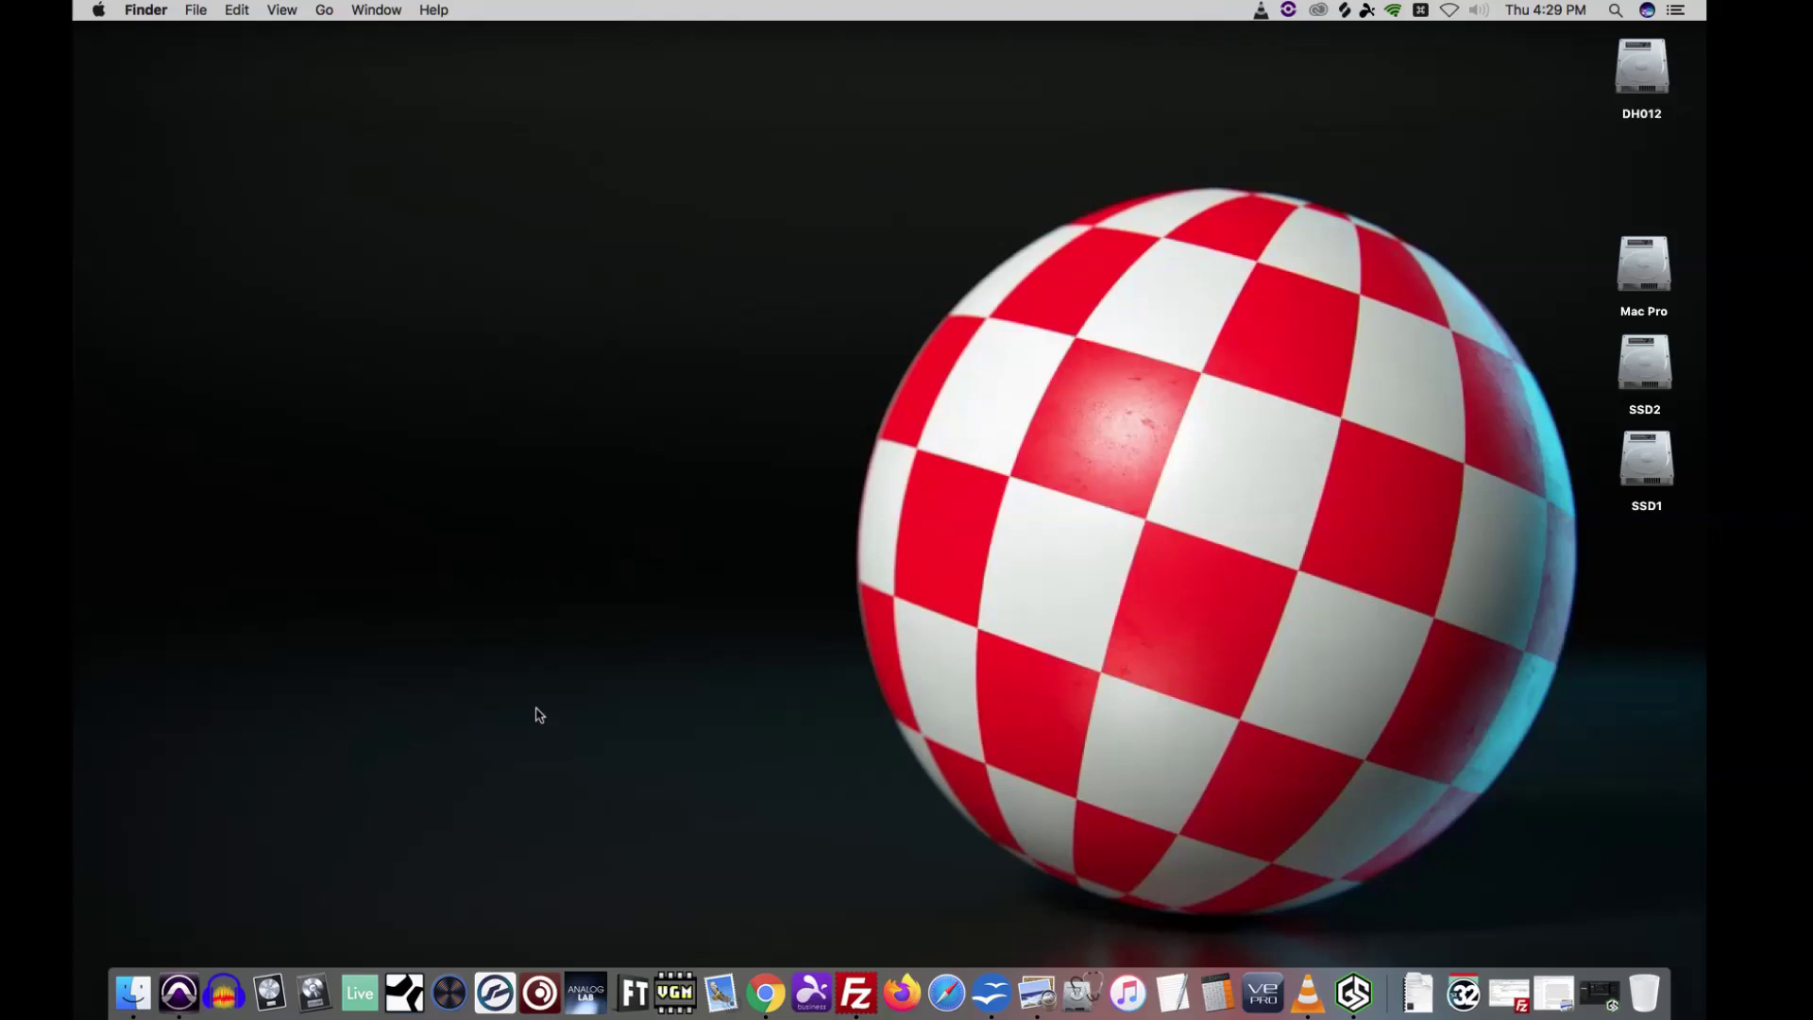
Step: Launch Studio One Prime, accept the license agreement and confirm the activation message
{"action": "left_click", "coordinate": [412, 987]}
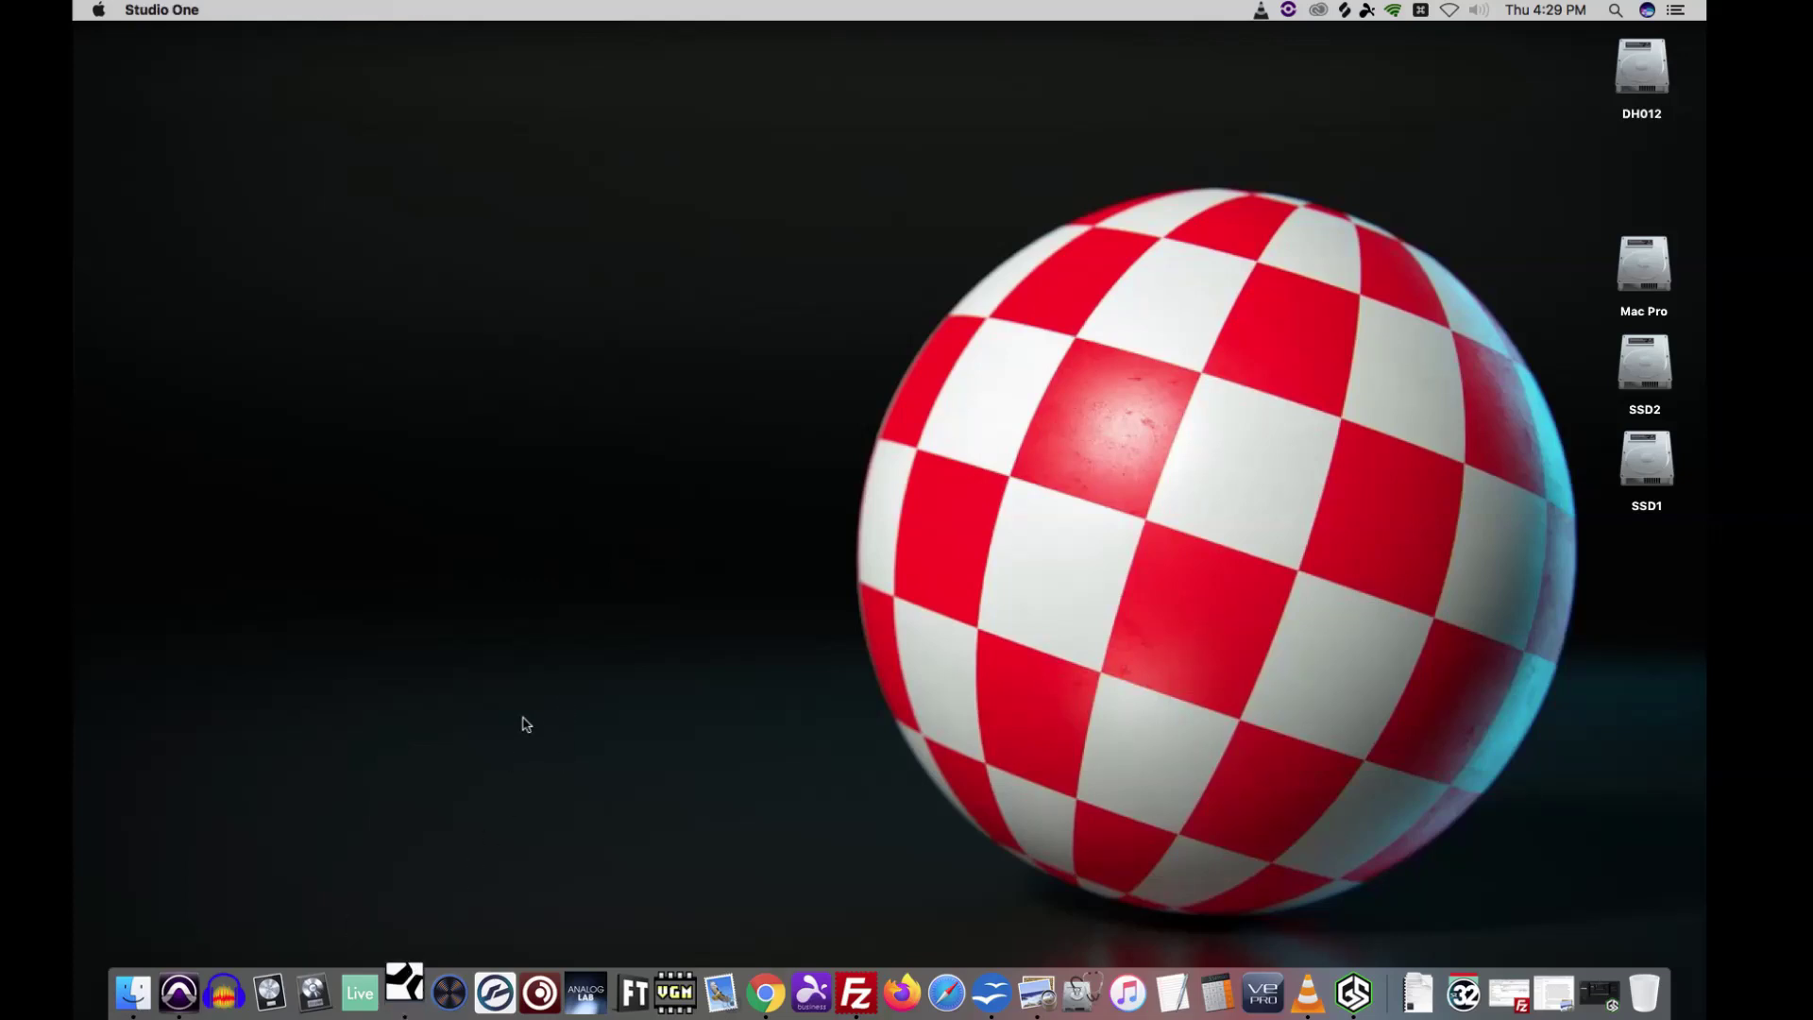
{"action": "left_click", "coordinate": [850, 590]}
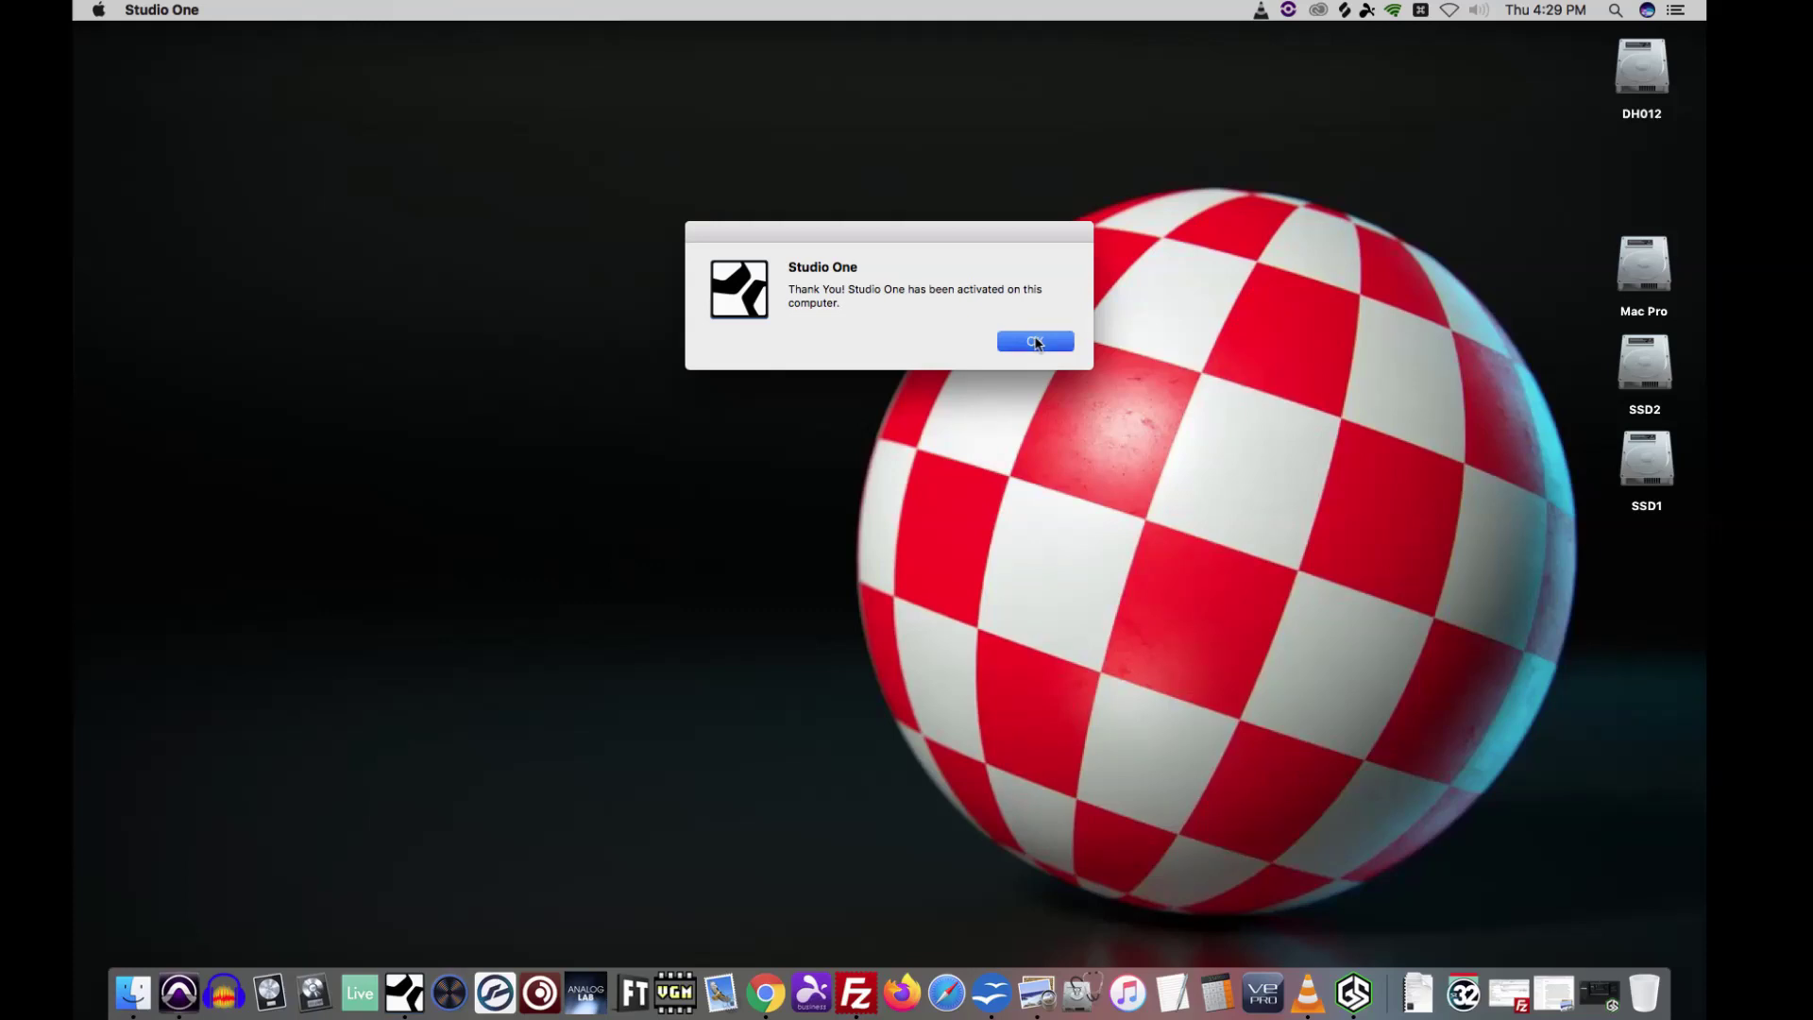
{"action": "left_click", "coordinate": [1036, 342]}
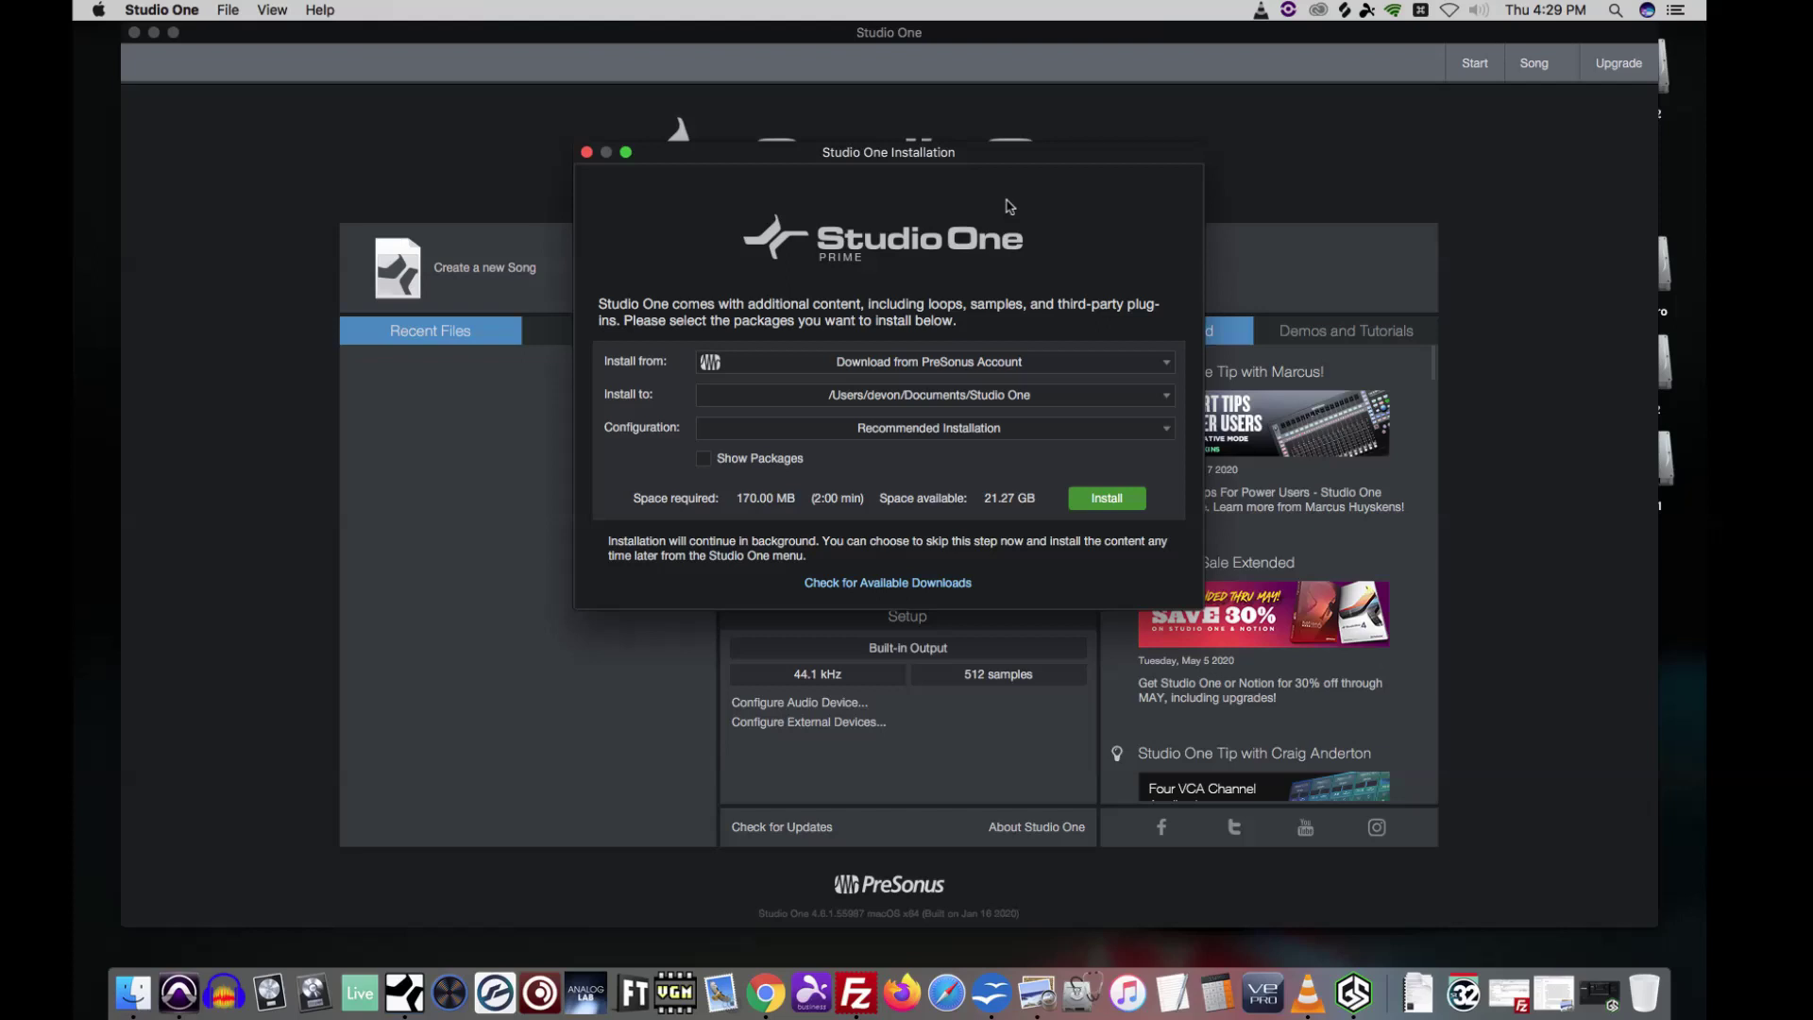
Step: Install all additional content as a Minimal Installation, then restart Studio One
{"action": "left_click", "coordinate": [923, 428]}
{"action": "left_click", "coordinate": [891, 453]}
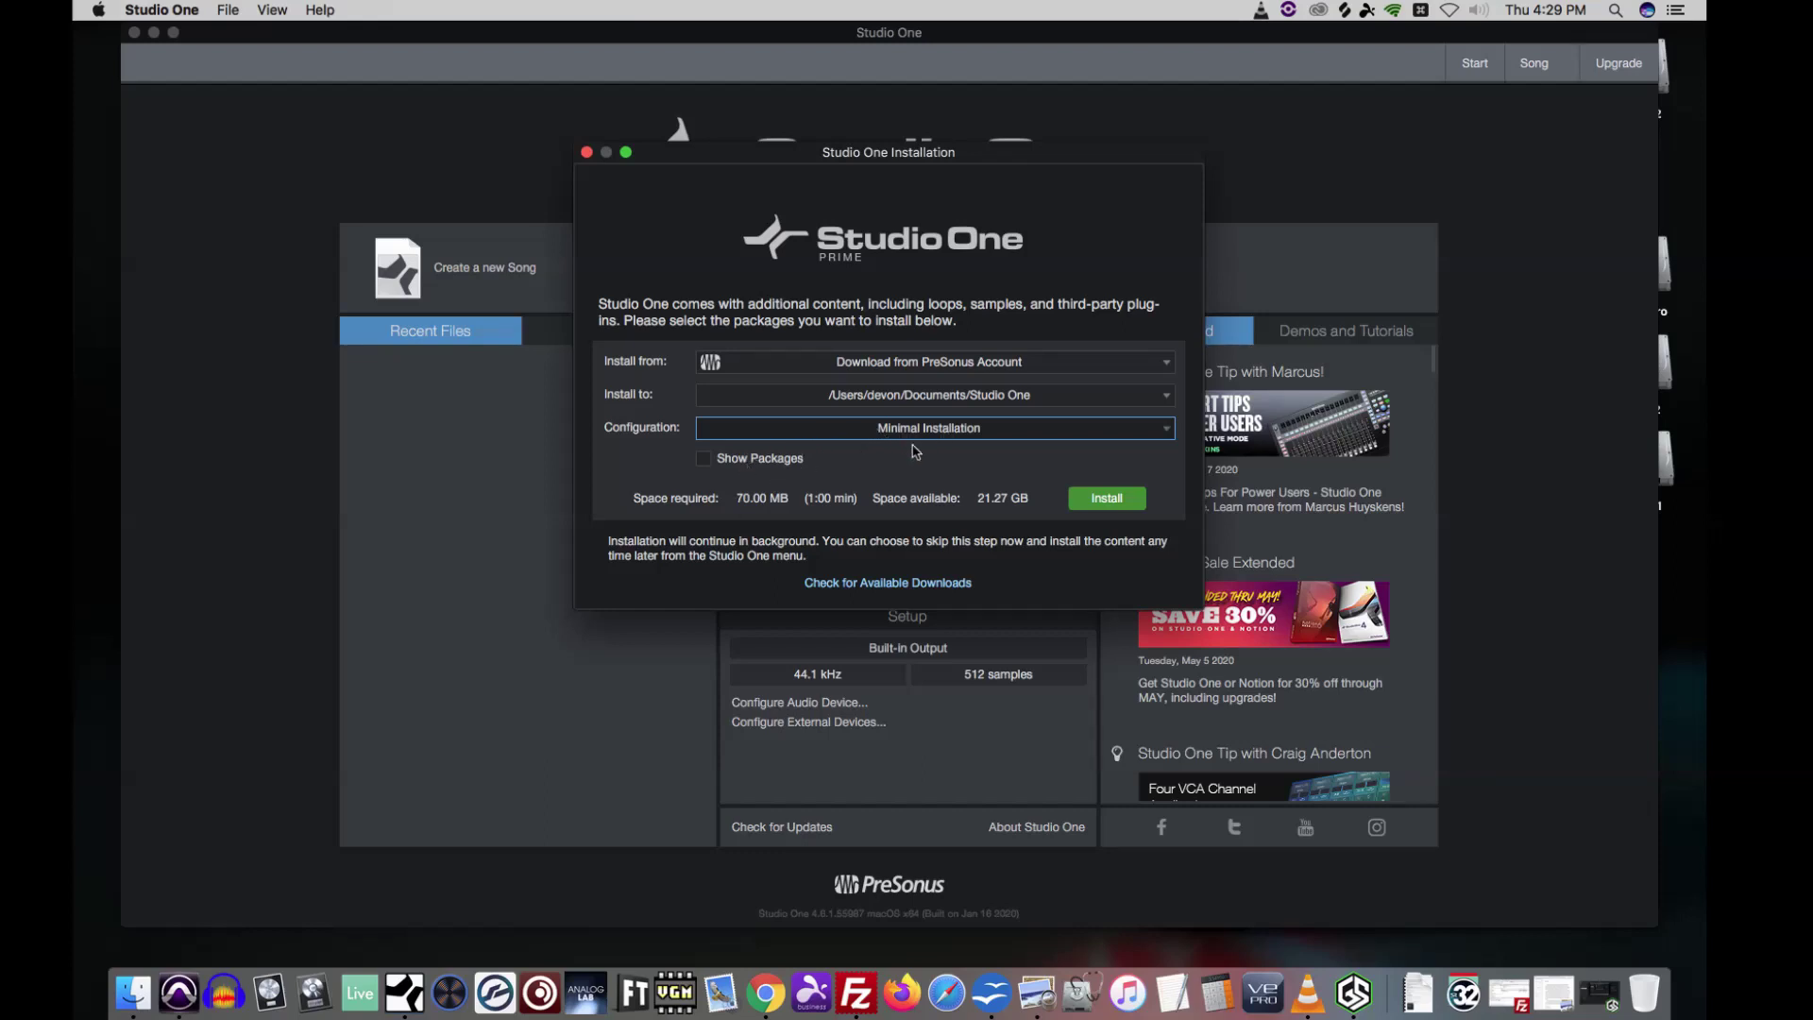
{"action": "left_click", "coordinate": [1107, 500]}
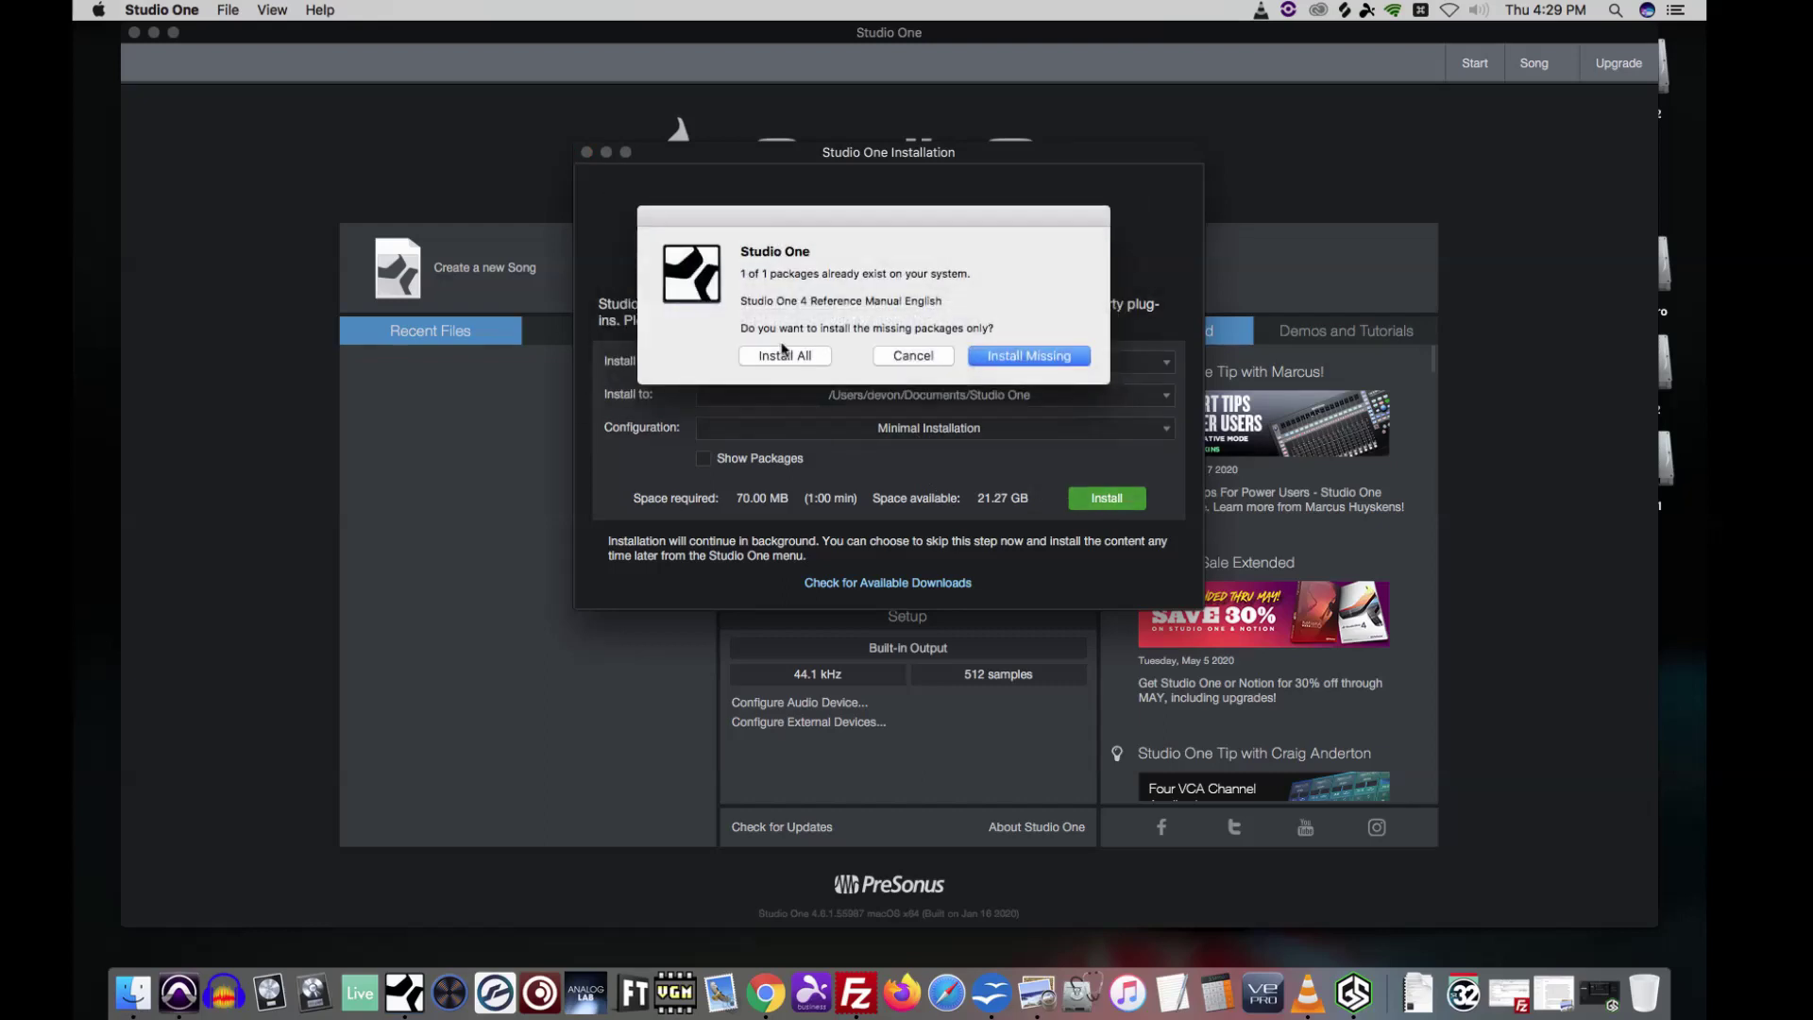
{"action": "left_click", "coordinate": [784, 353]}
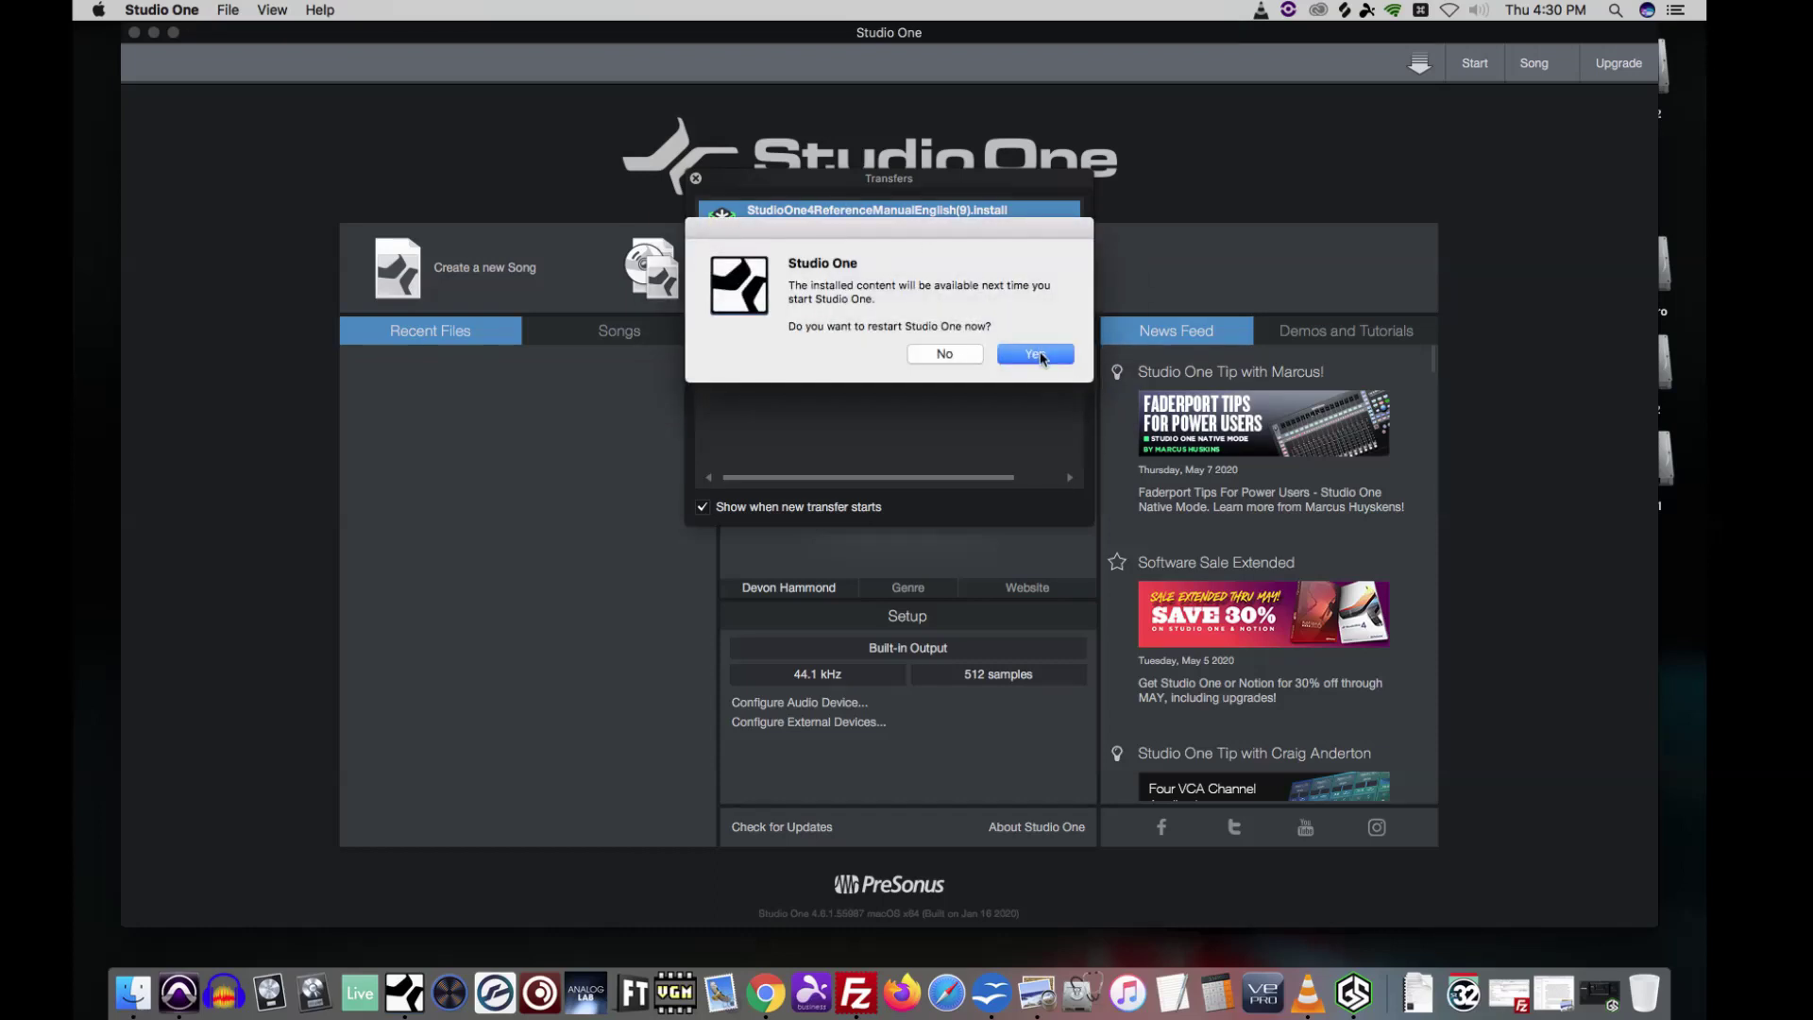
{"action": "left_click", "coordinate": [1037, 355]}
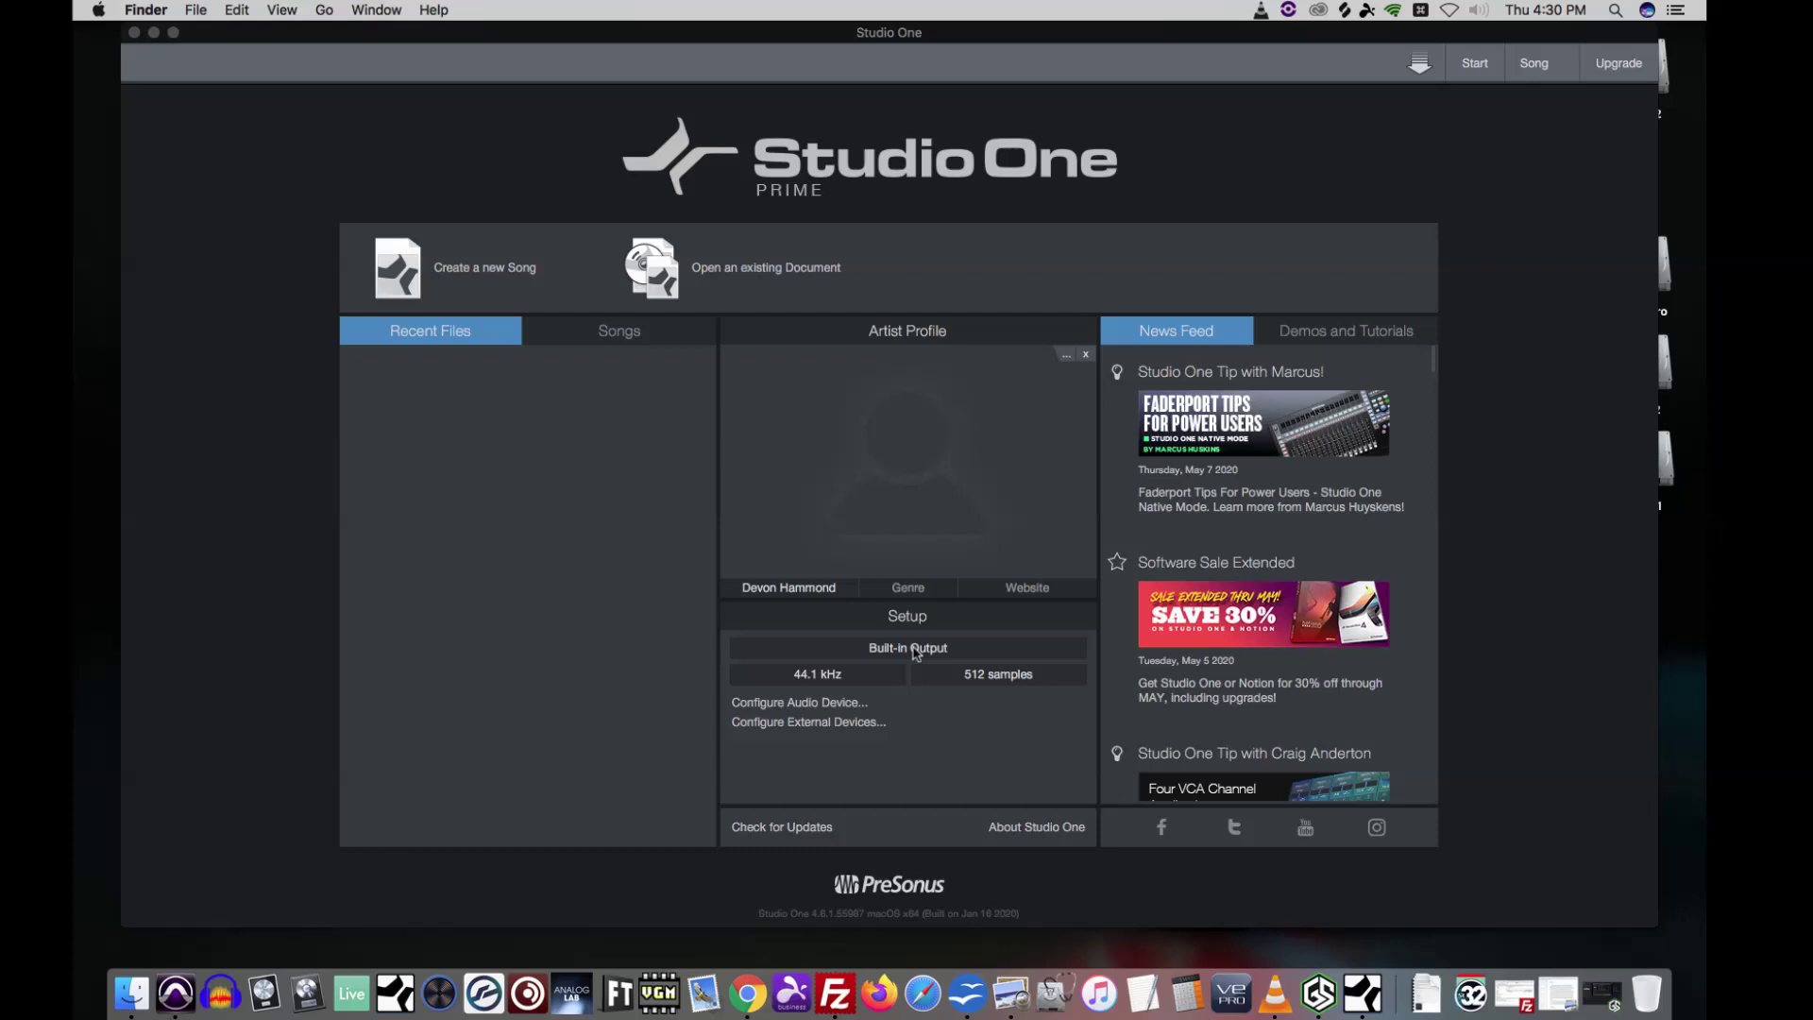
Step: Set the audio playback device to Onyx FireWire
{"action": "left_click", "coordinate": [914, 652]}
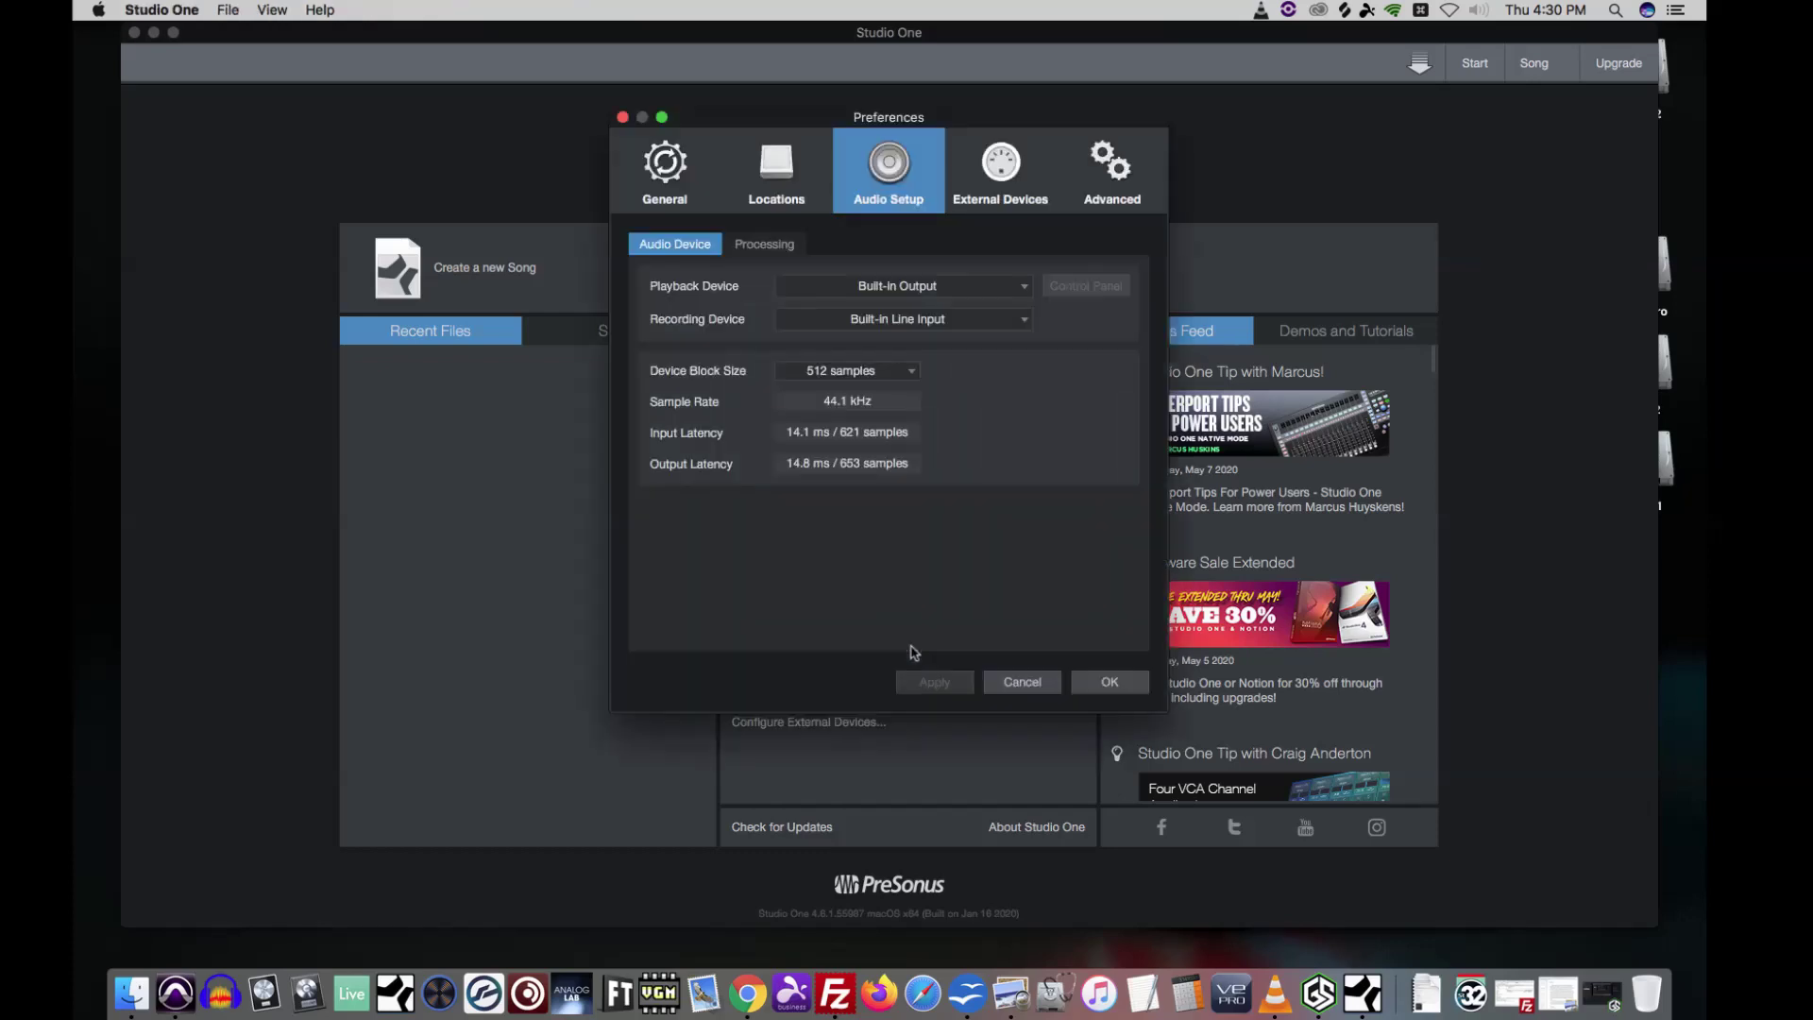
{"action": "left_click", "coordinate": [976, 289]}
{"action": "key", "text": "Escape"}
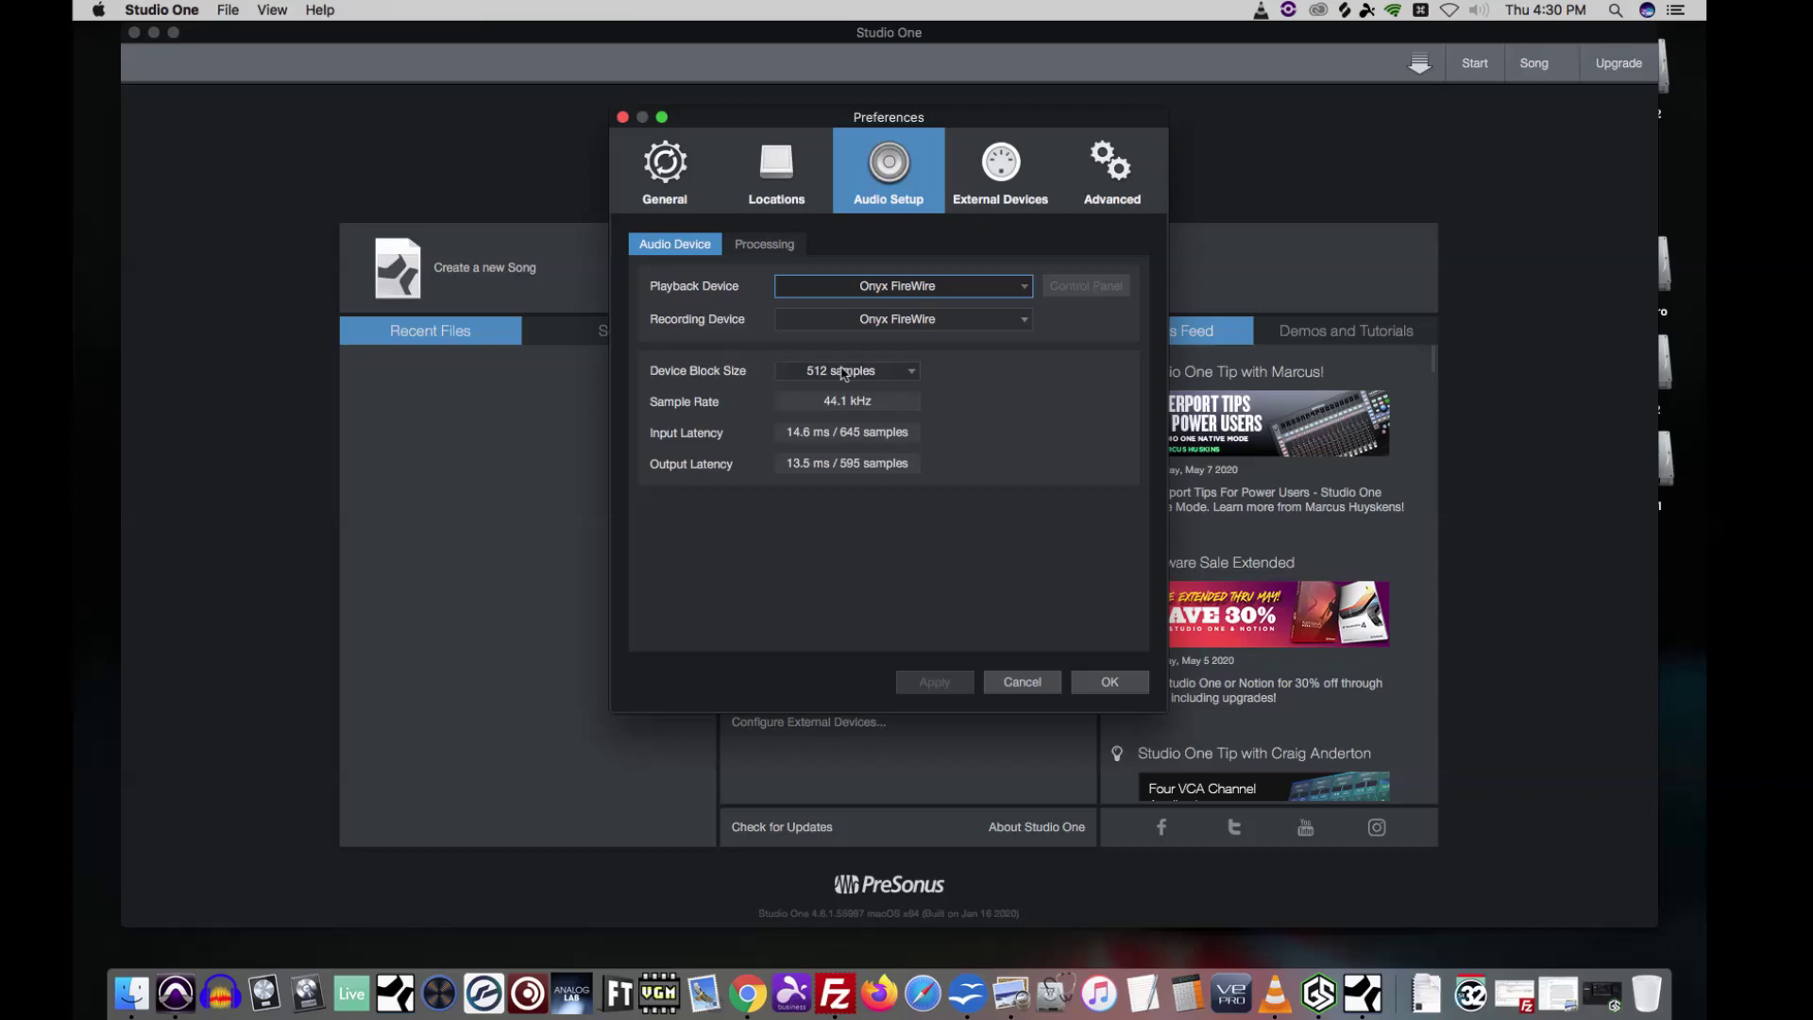
Step: Set the device block size to 16 samples
{"action": "left_click", "coordinate": [878, 373]}
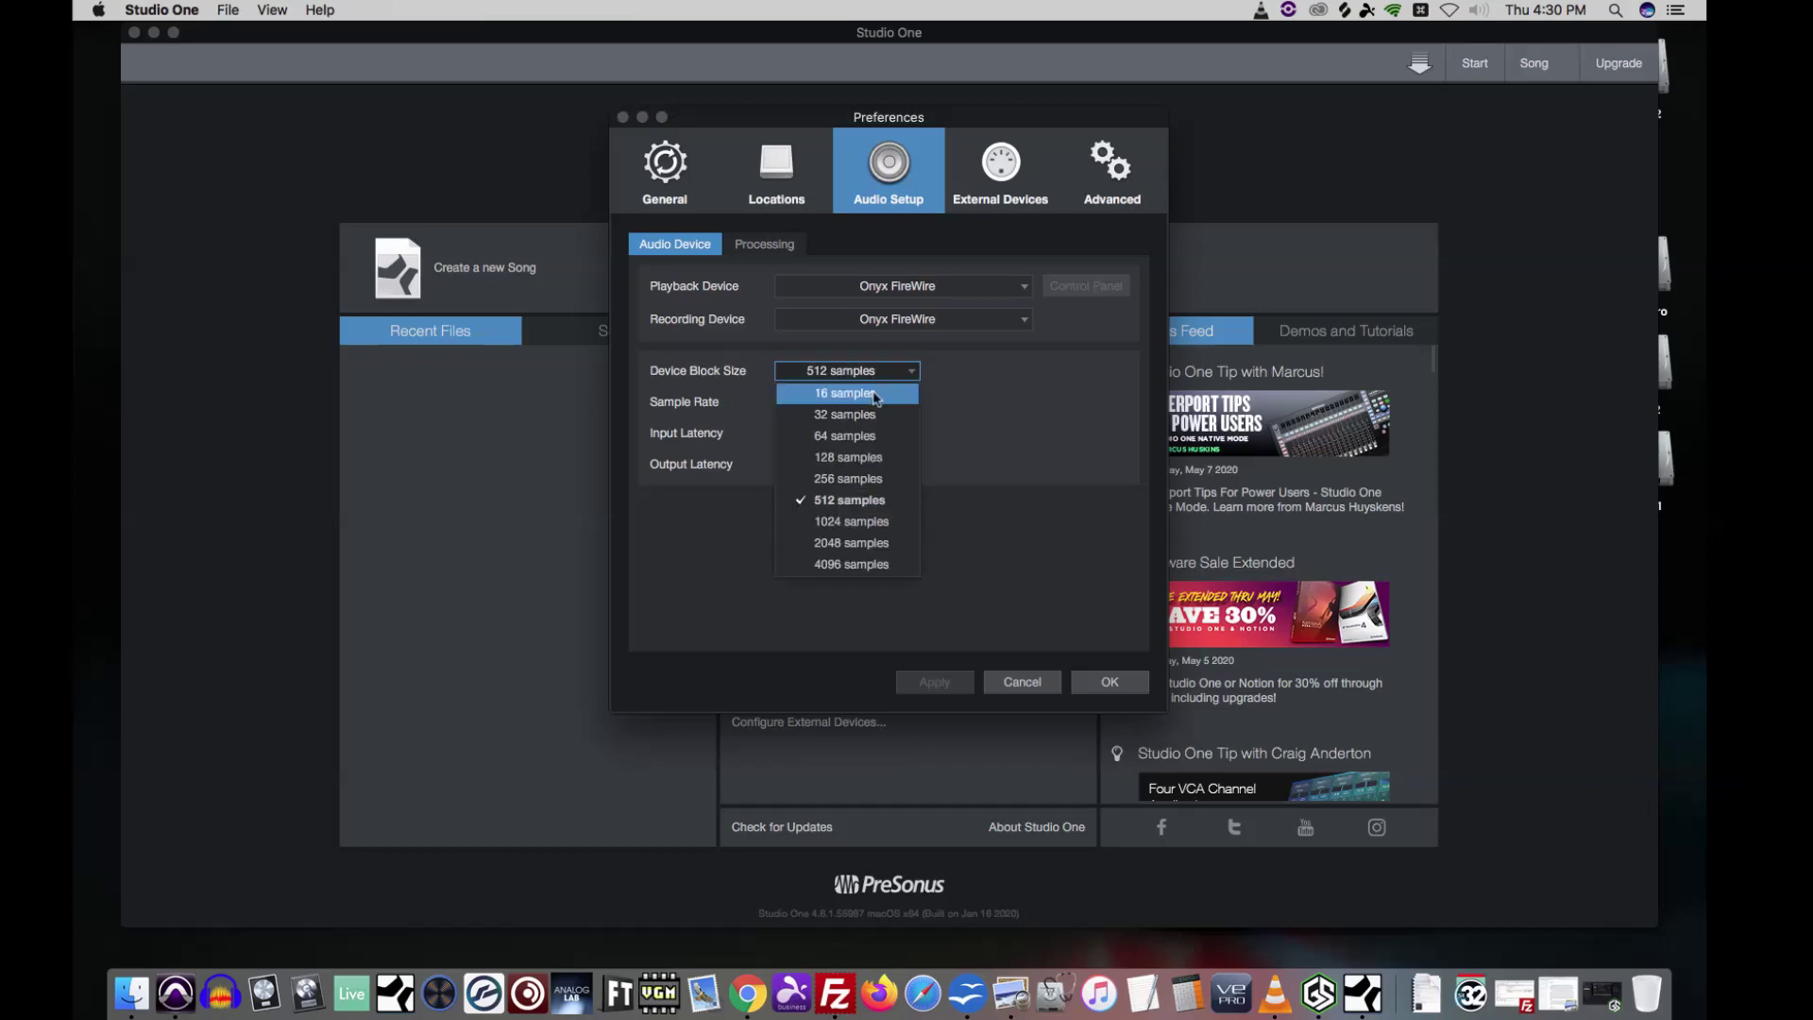
{"action": "left_click", "coordinate": [876, 394]}
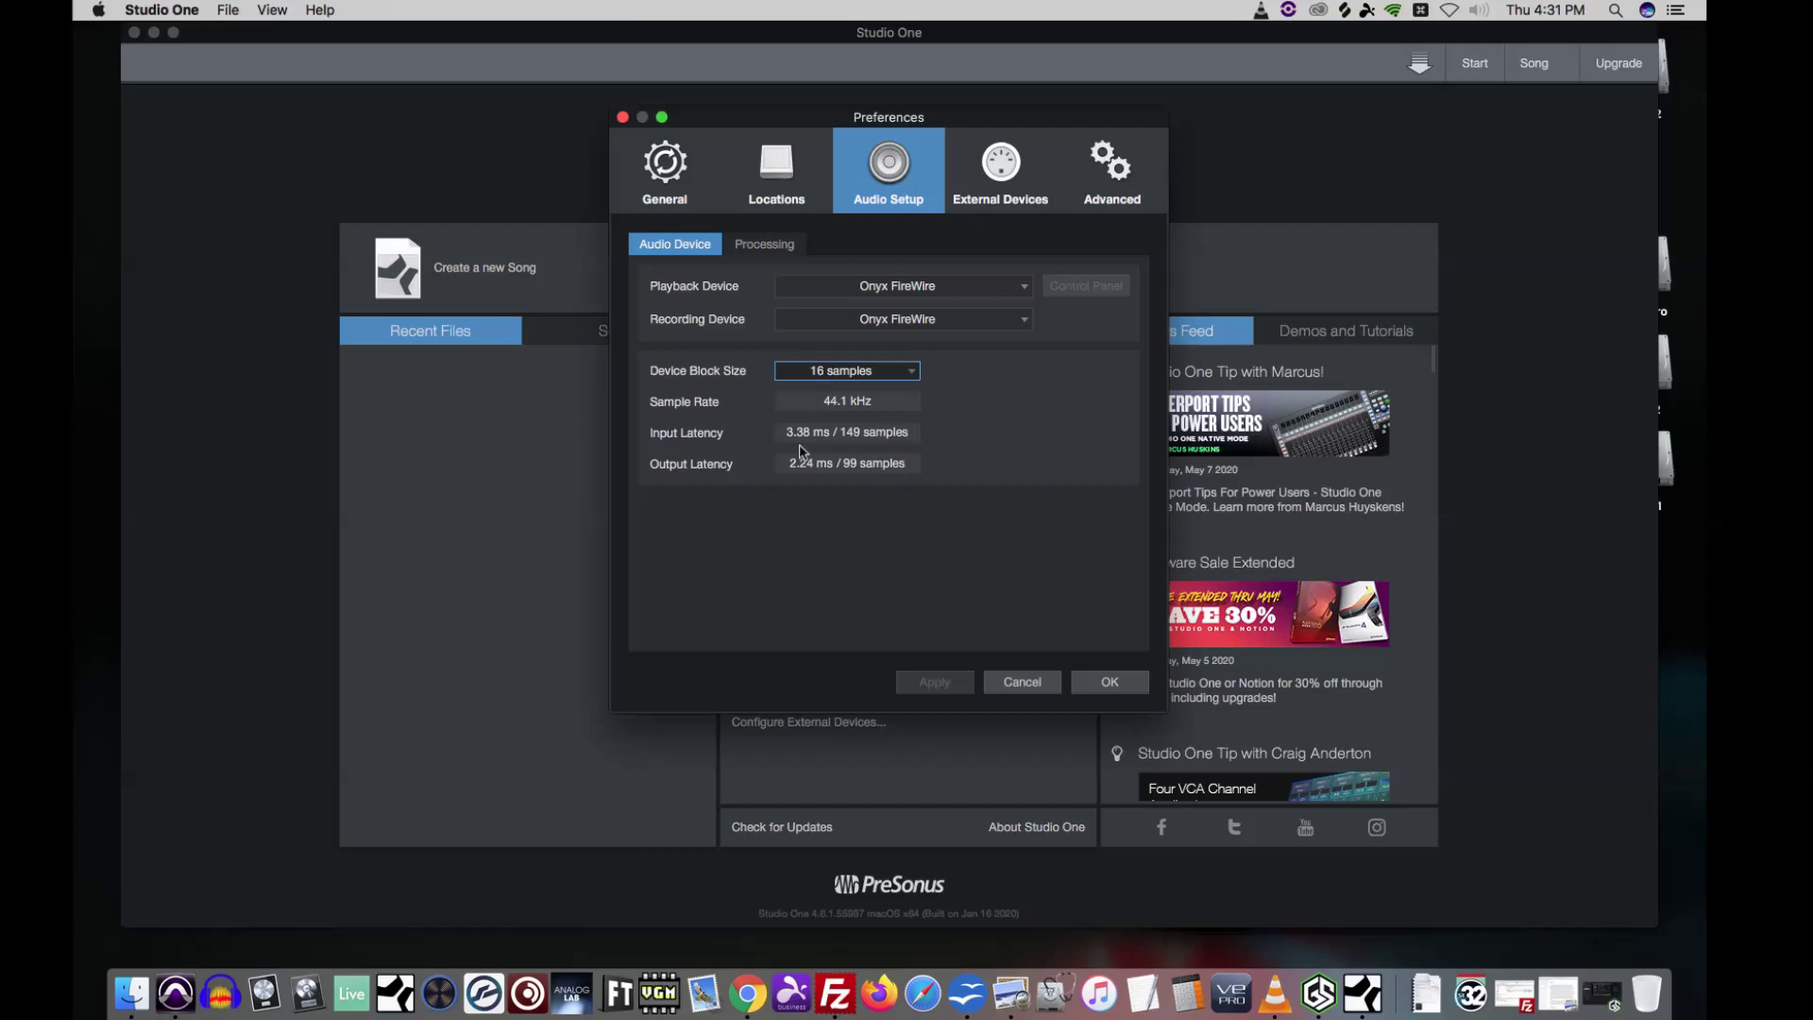
{"action": "left_click", "coordinate": [912, 371]}
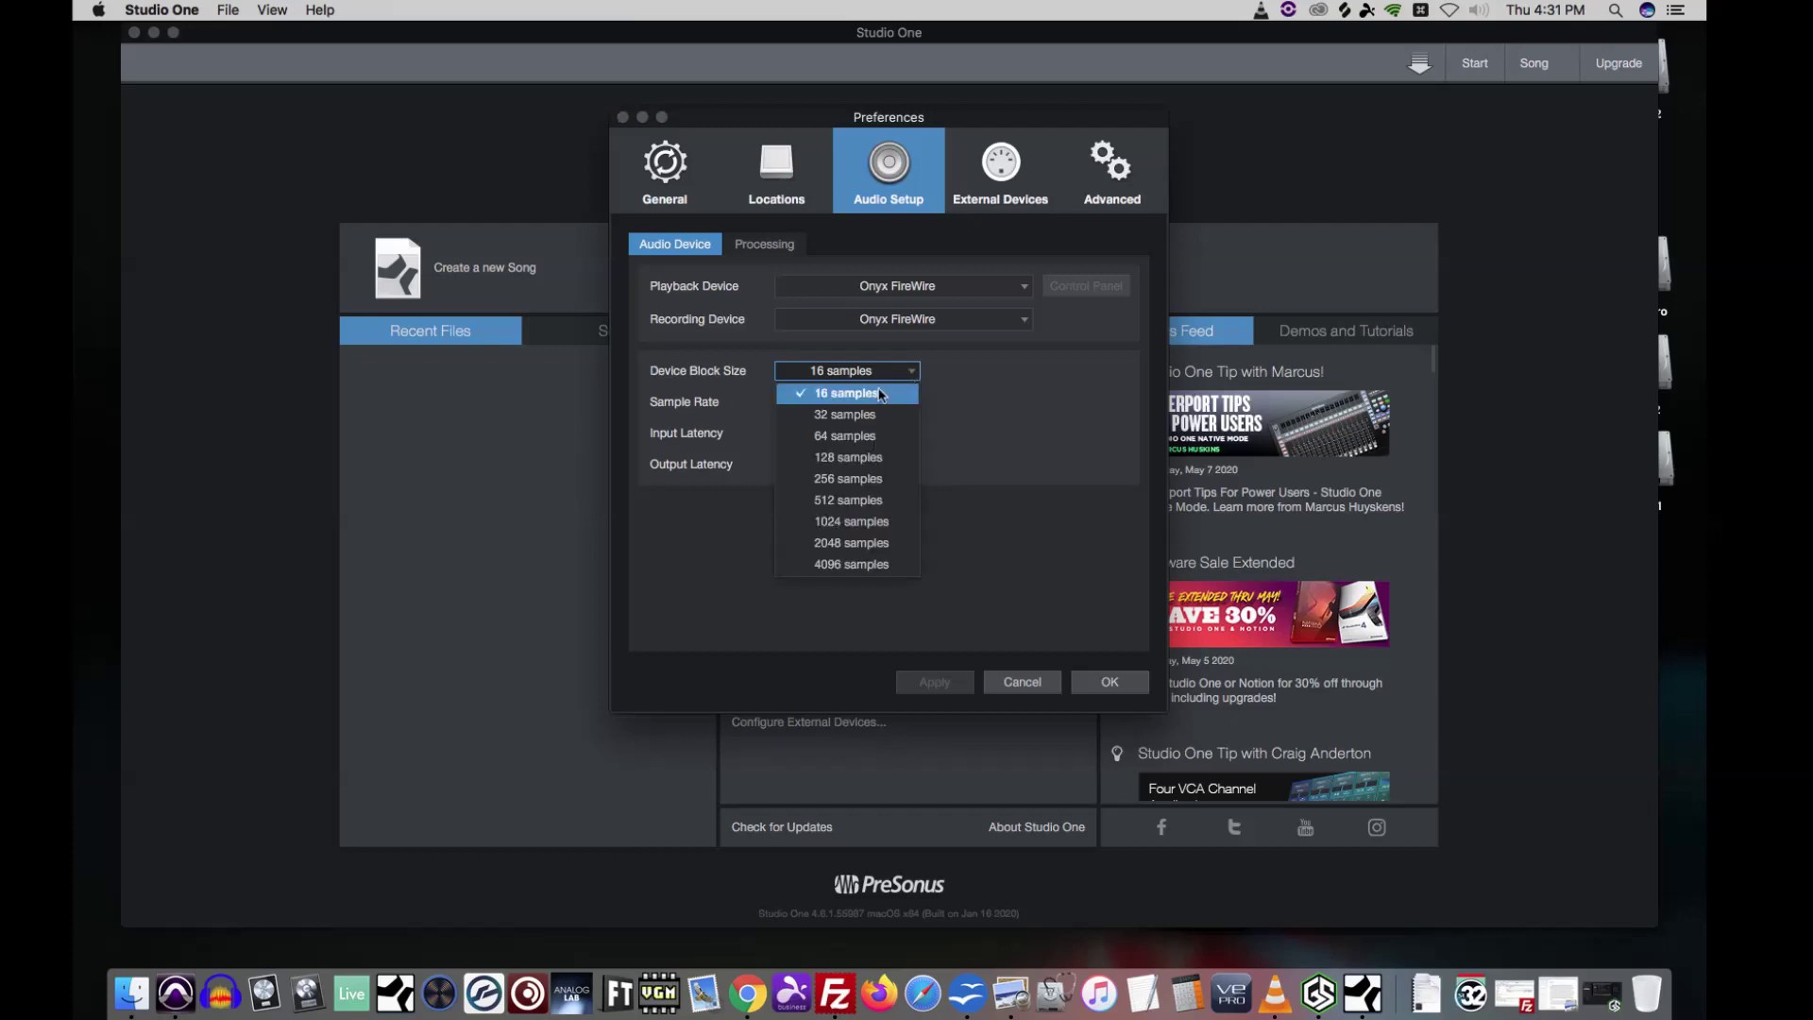
{"action": "left_click", "coordinate": [976, 378]}
{"action": "left_click", "coordinate": [882, 371]}
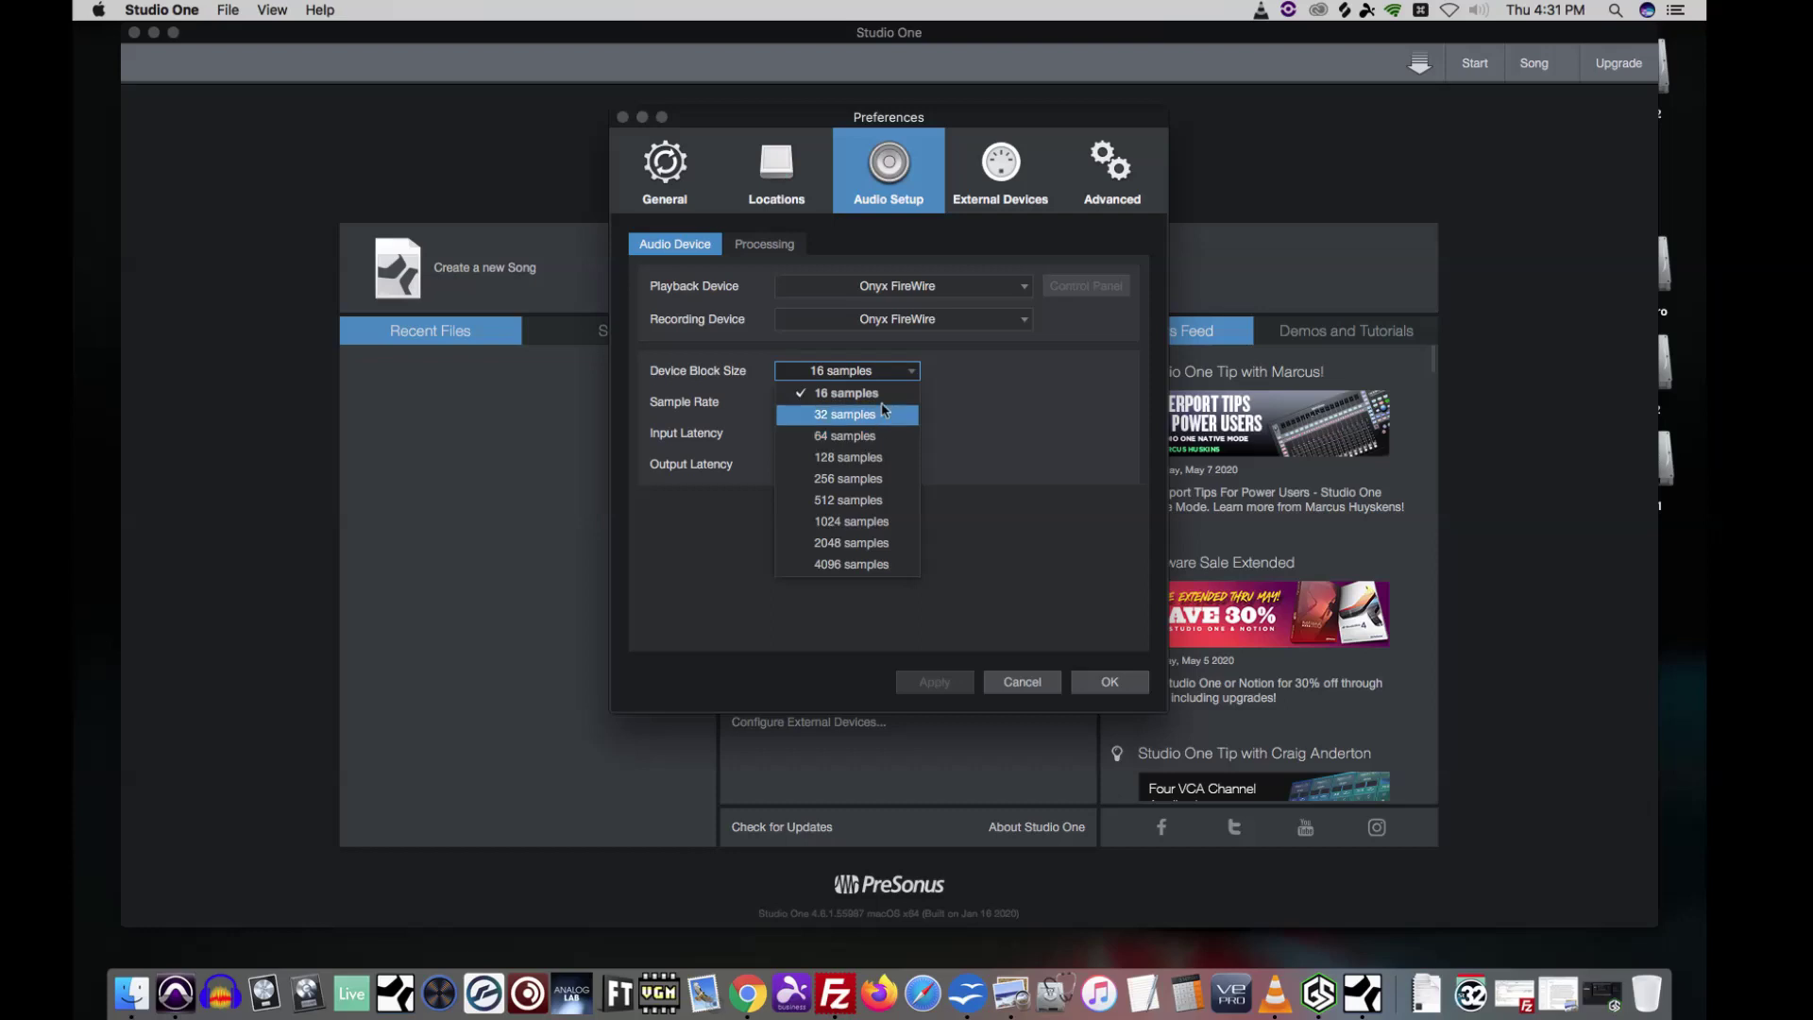
{"action": "left_click", "coordinate": [993, 404]}
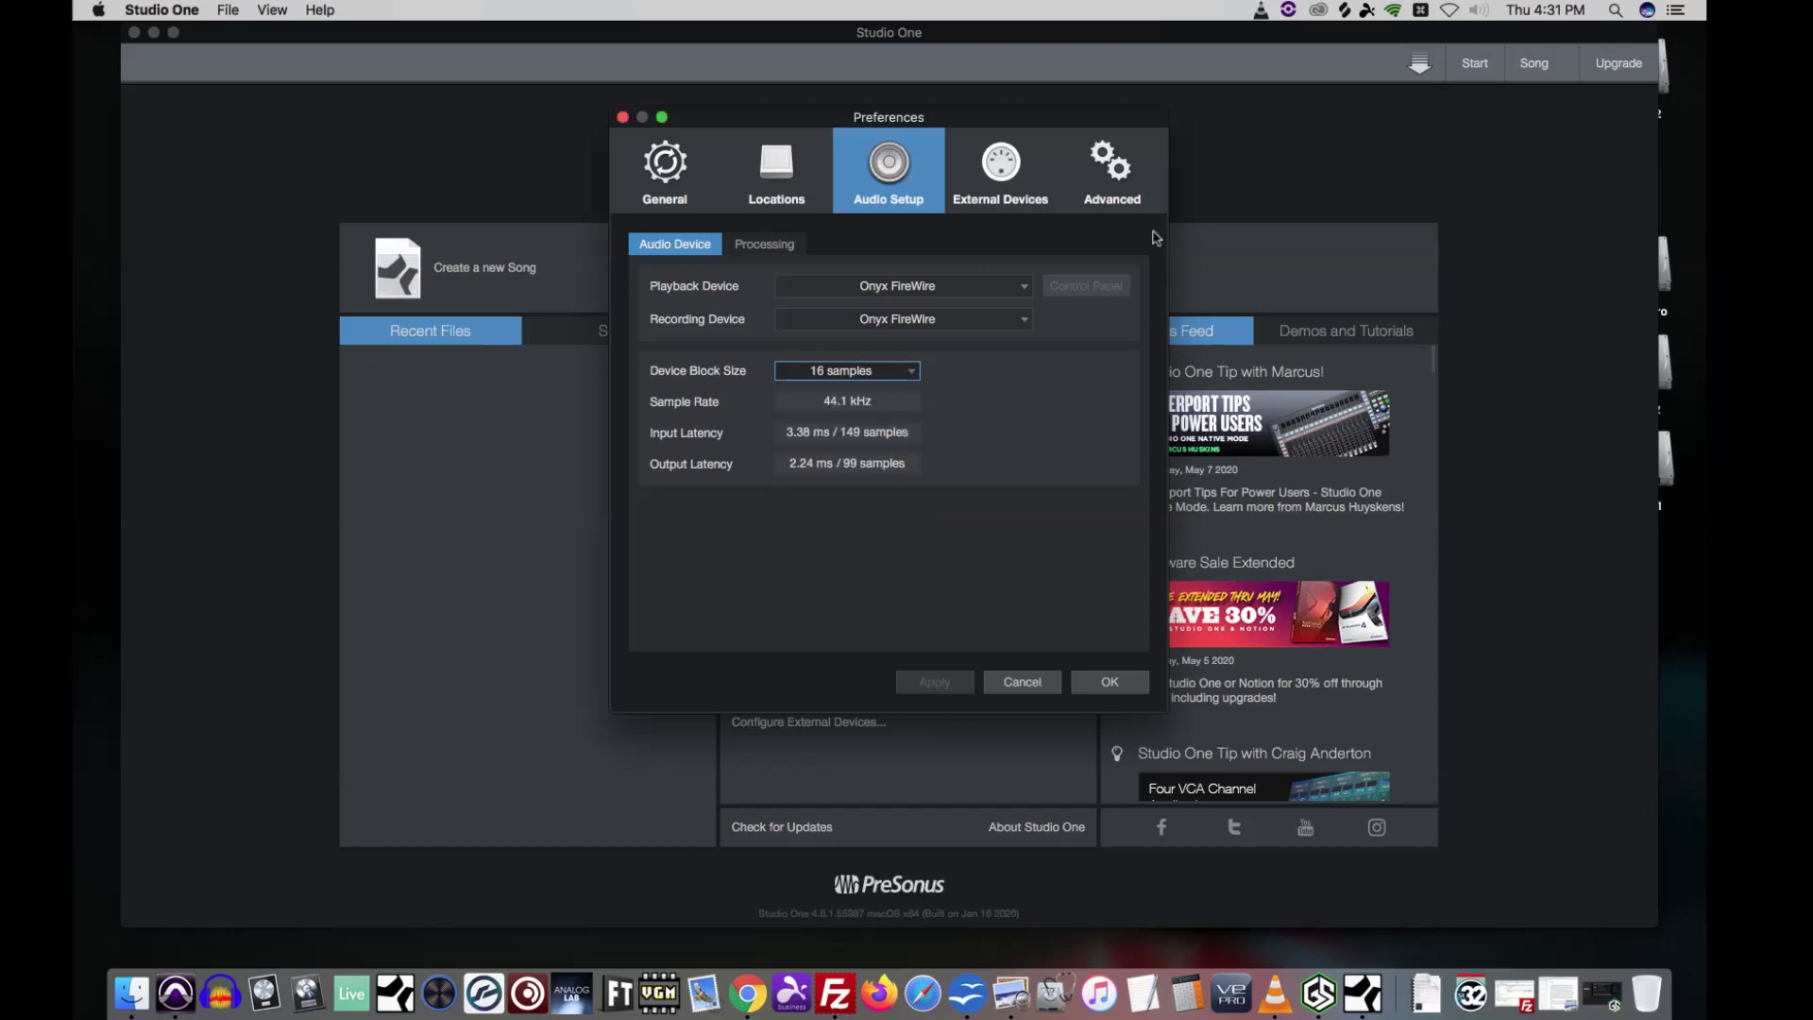
Step: In Advanced Audio preferences, turn off tempo recording and dithering, enable Pre-record audio input, and apply
{"action": "left_click", "coordinate": [1118, 163]}
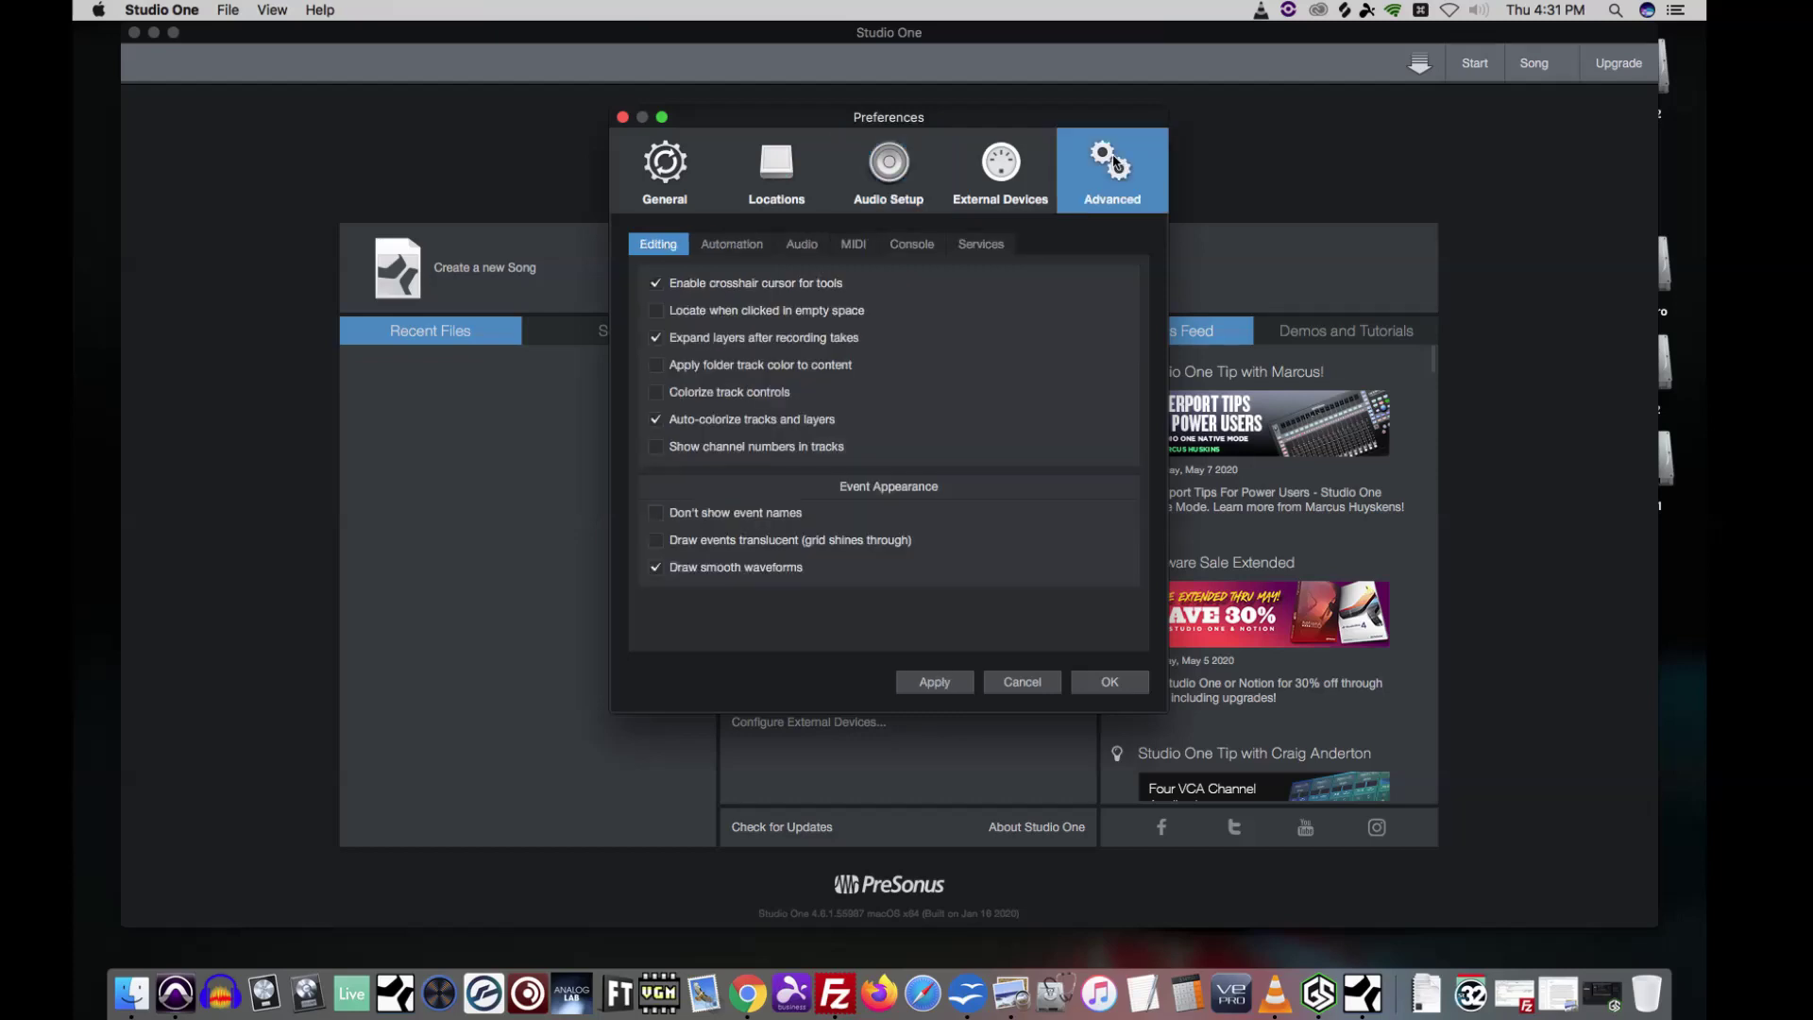
{"action": "left_click", "coordinate": [816, 248]}
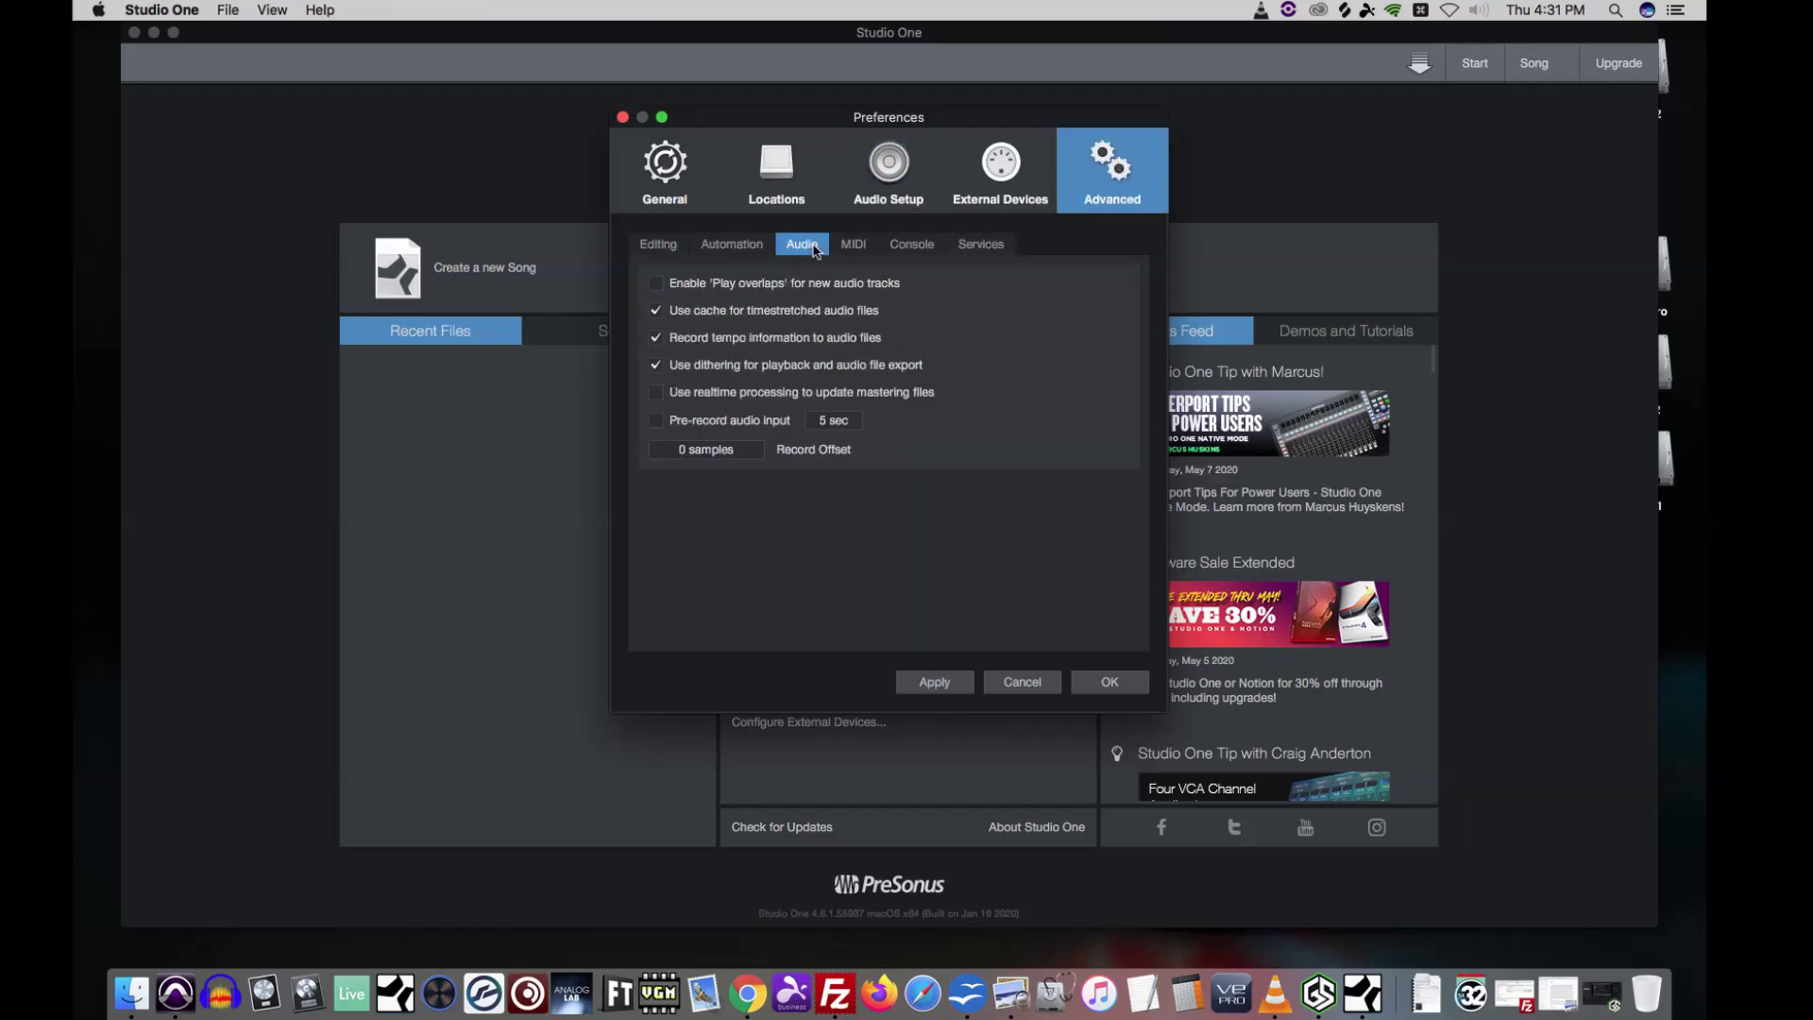
{"action": "left_click", "coordinate": [704, 341]}
{"action": "left_click", "coordinate": [684, 366]}
{"action": "left_click", "coordinate": [656, 423]}
{"action": "left_click", "coordinate": [1124, 685]}
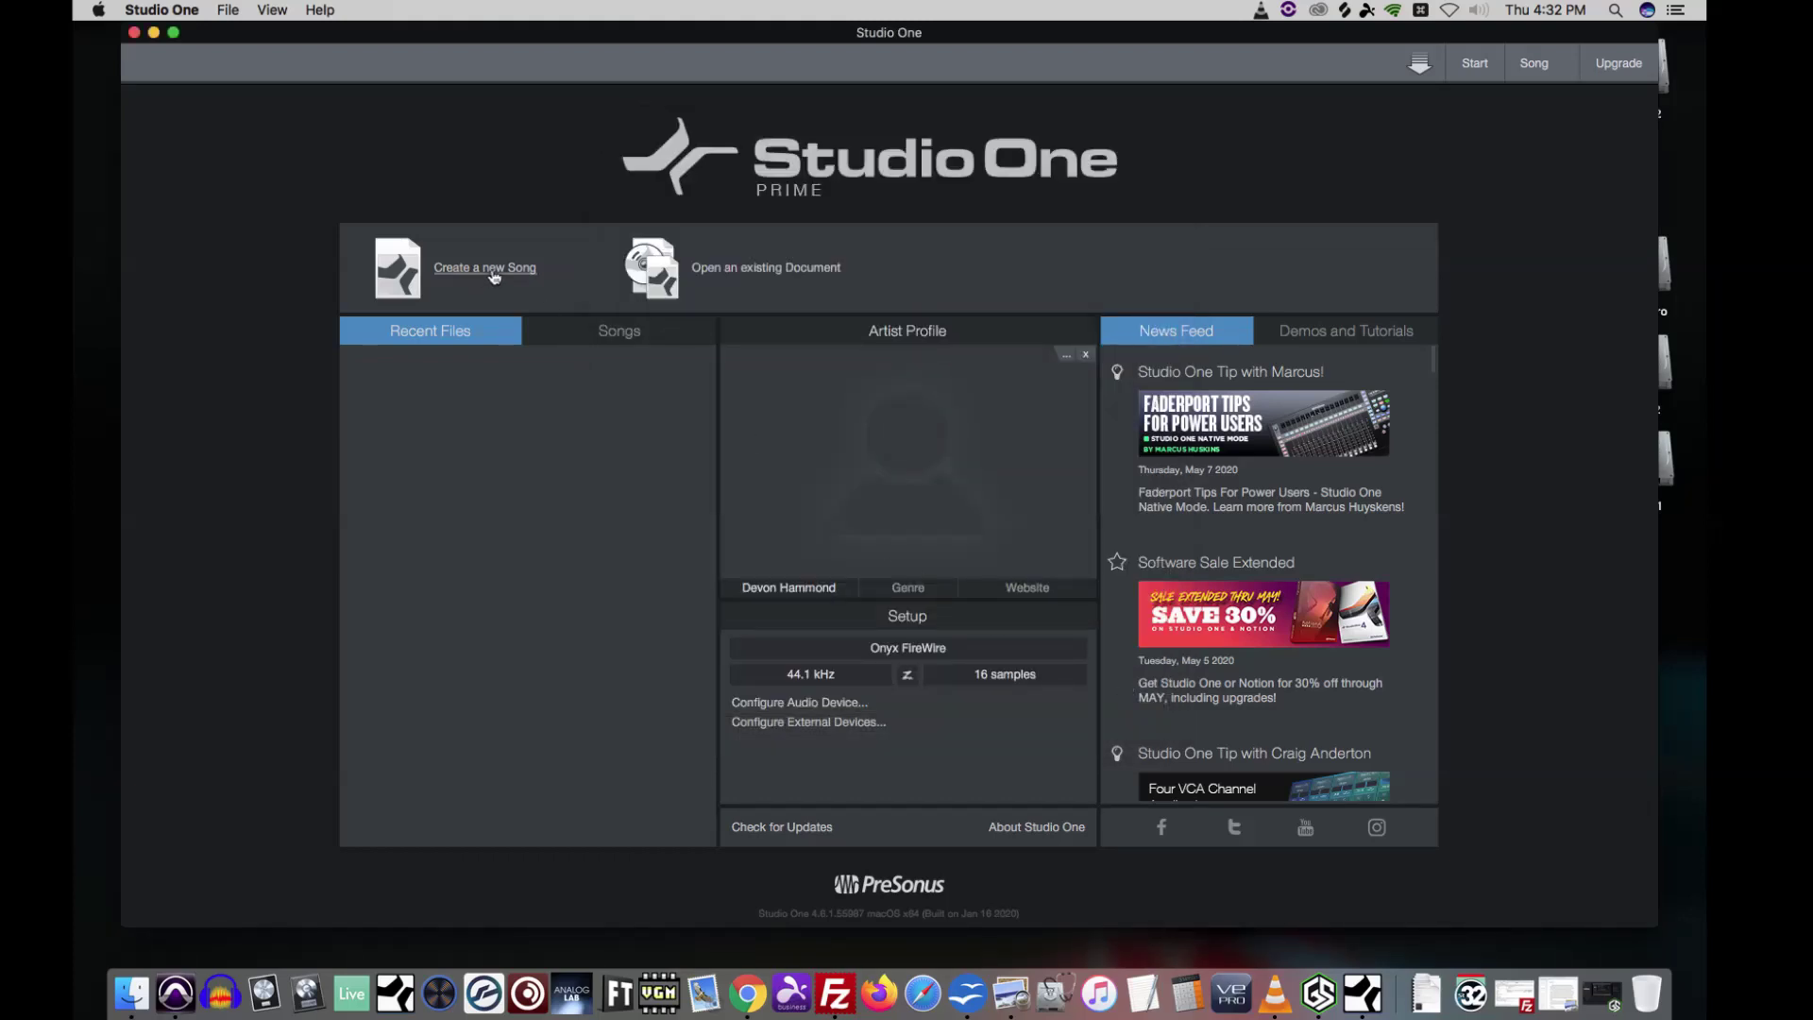
Step: Start a new song titled 'Wizard of Oz' with 16 Bit resolution and a Seconds timebase
{"action": "left_click", "coordinate": [492, 274]}
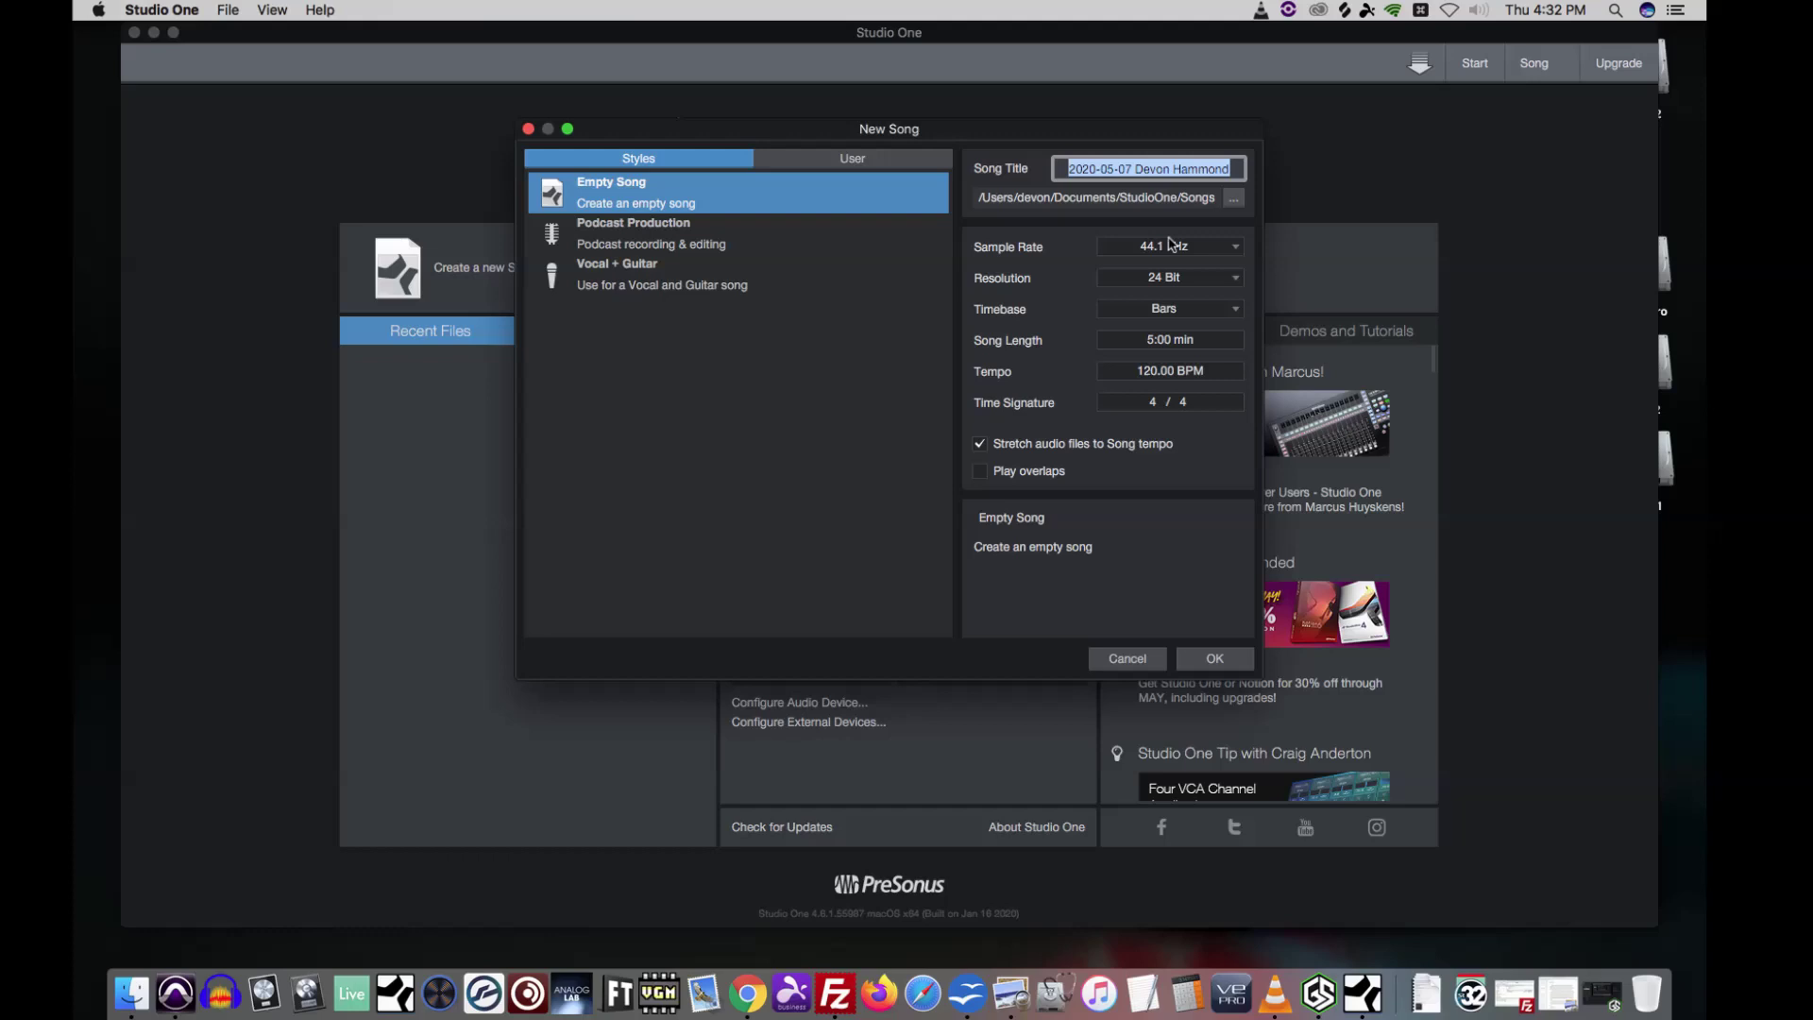
{"action": "type", "text": "Wizard of O"}
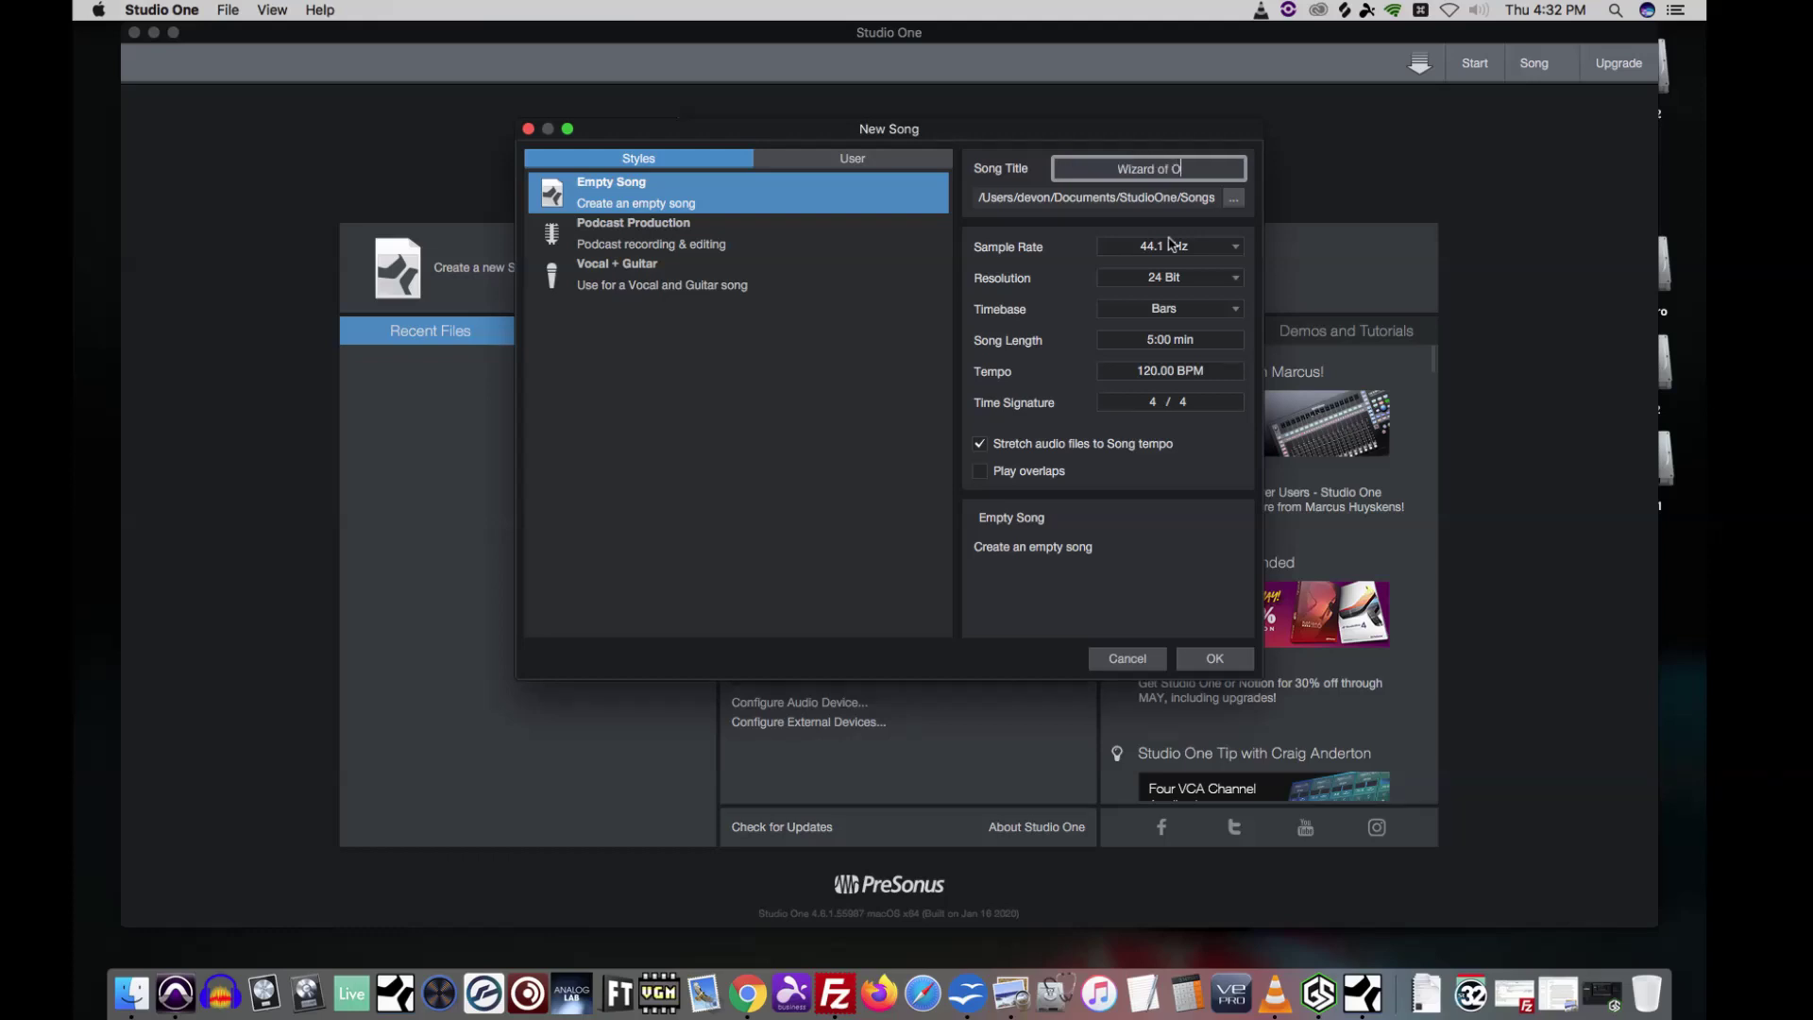
{"action": "type", "text": "z"}
{"action": "left_click", "coordinate": [1146, 278]}
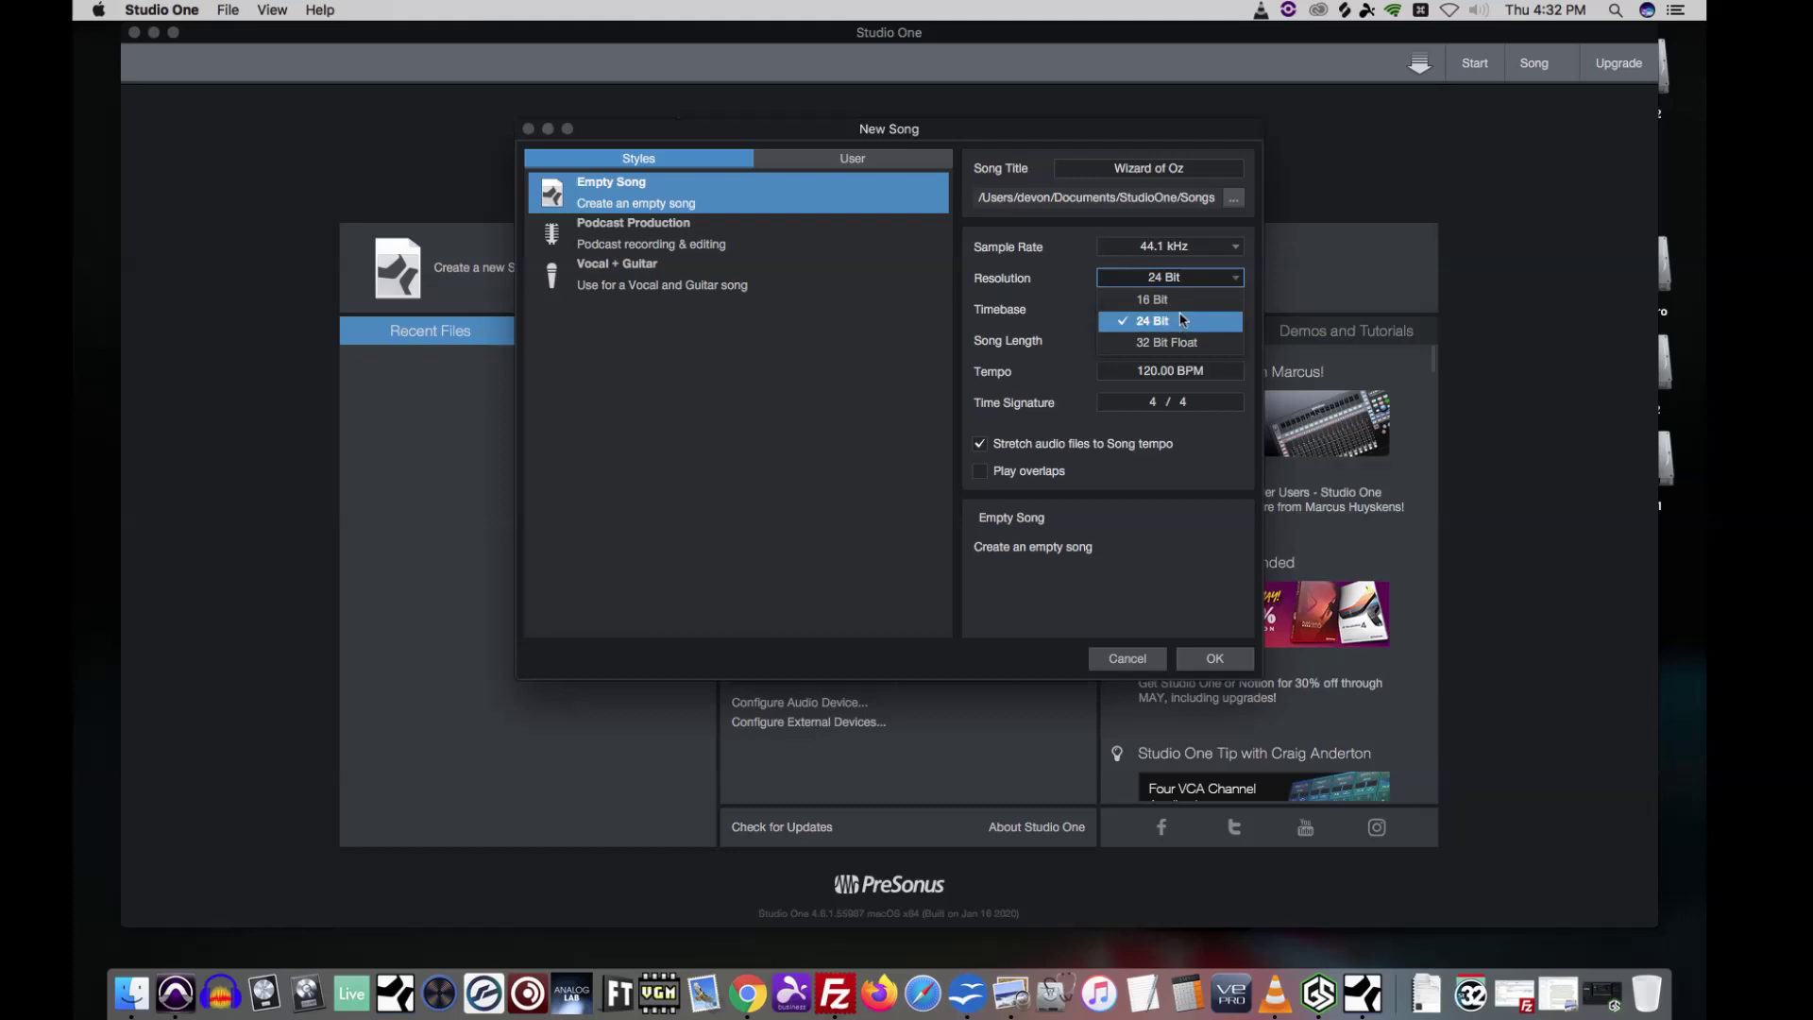
{"action": "left_click", "coordinate": [1182, 300]}
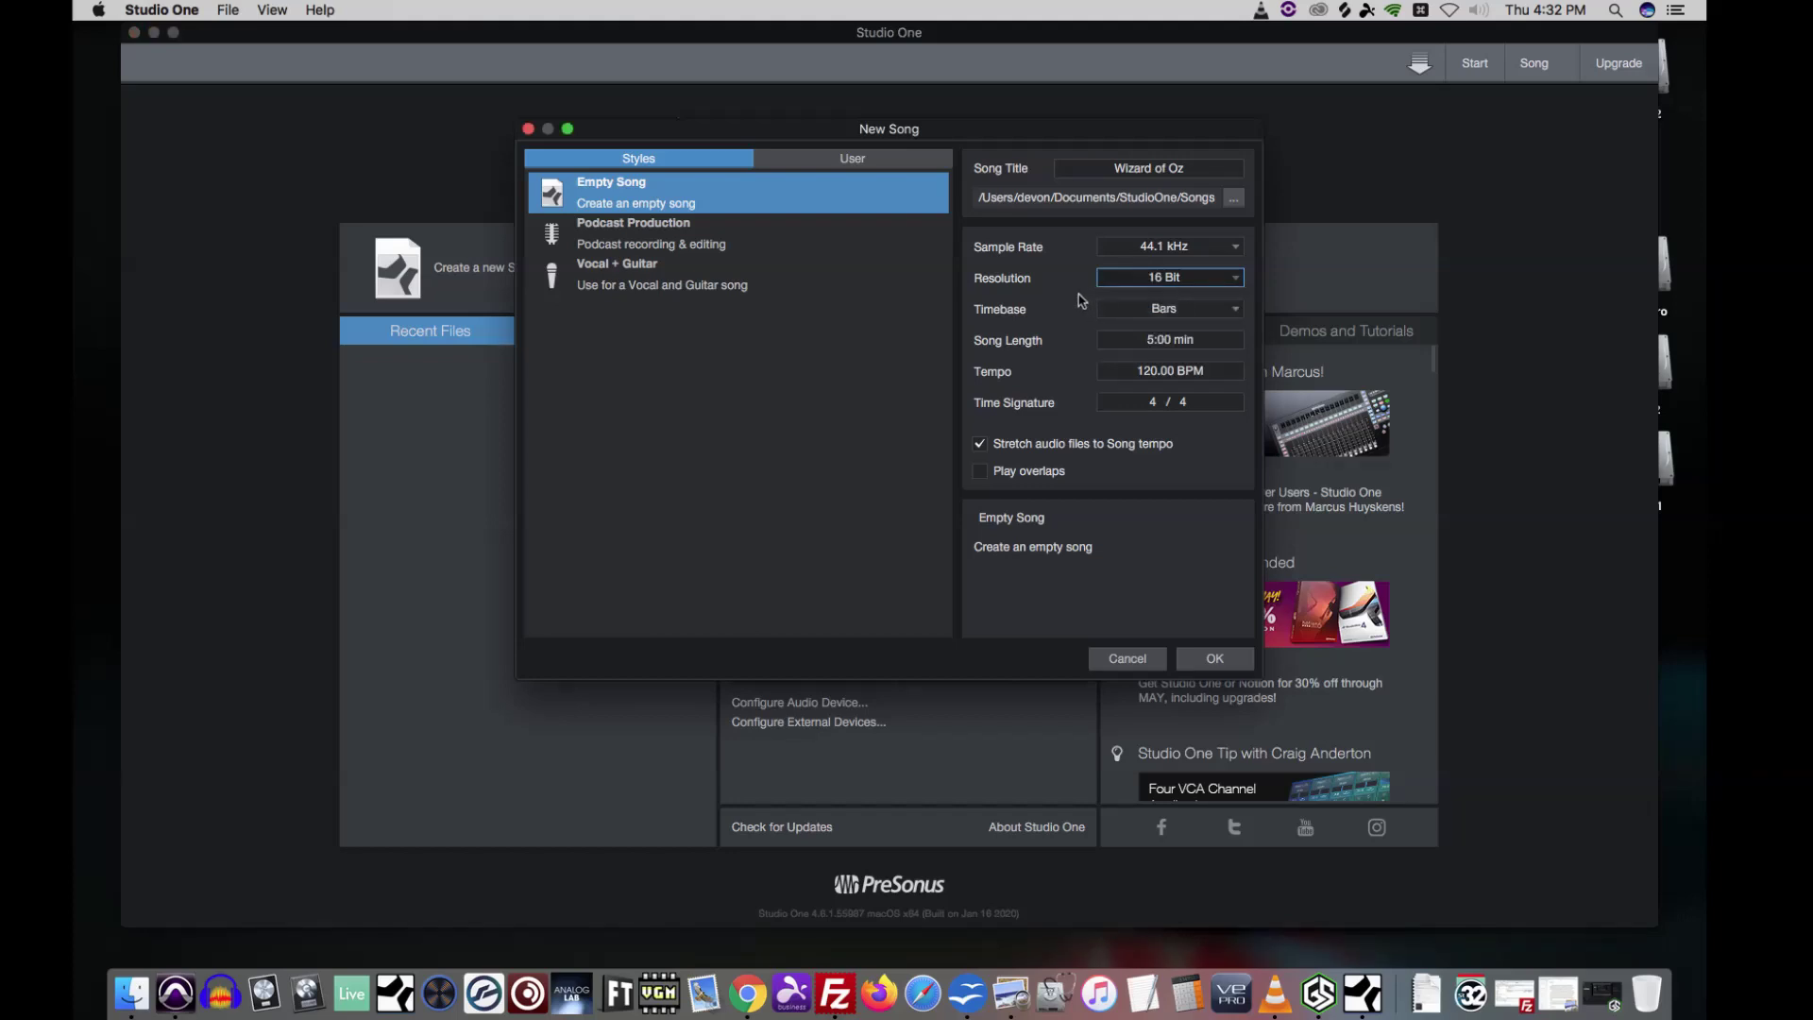
{"action": "left_click", "coordinate": [1168, 312]}
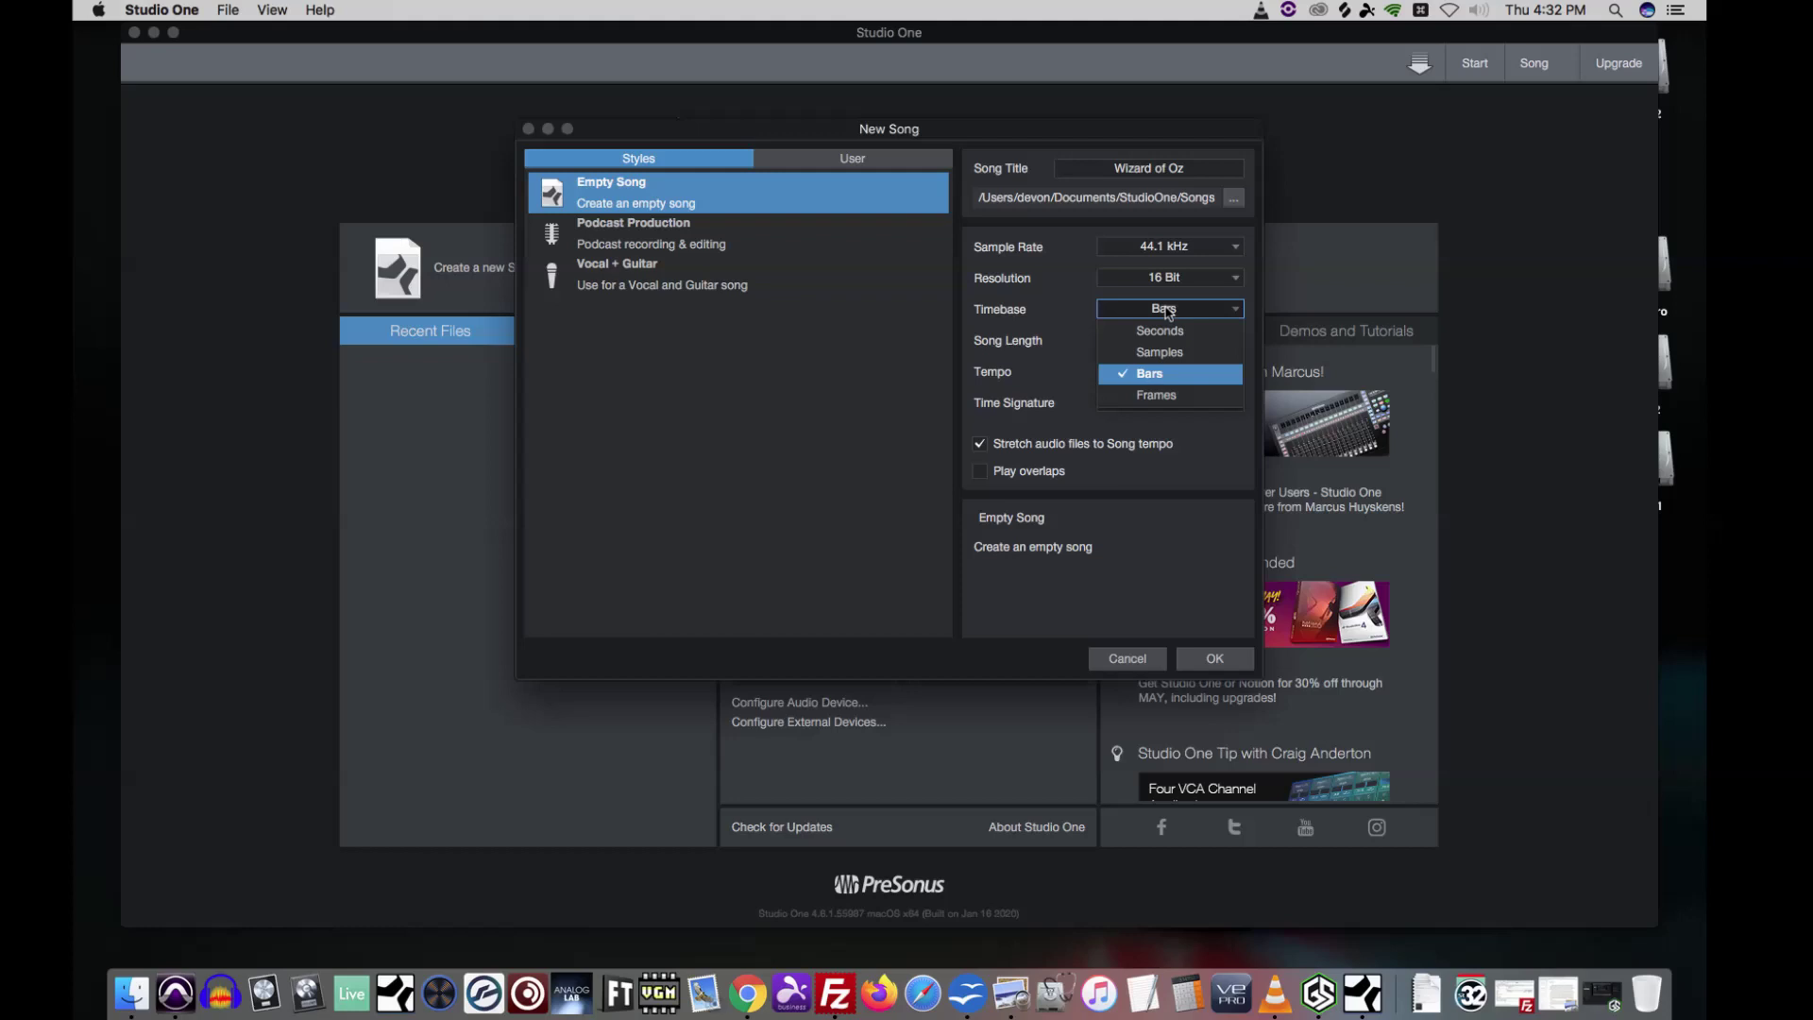
{"action": "left_click", "coordinate": [1167, 331]}
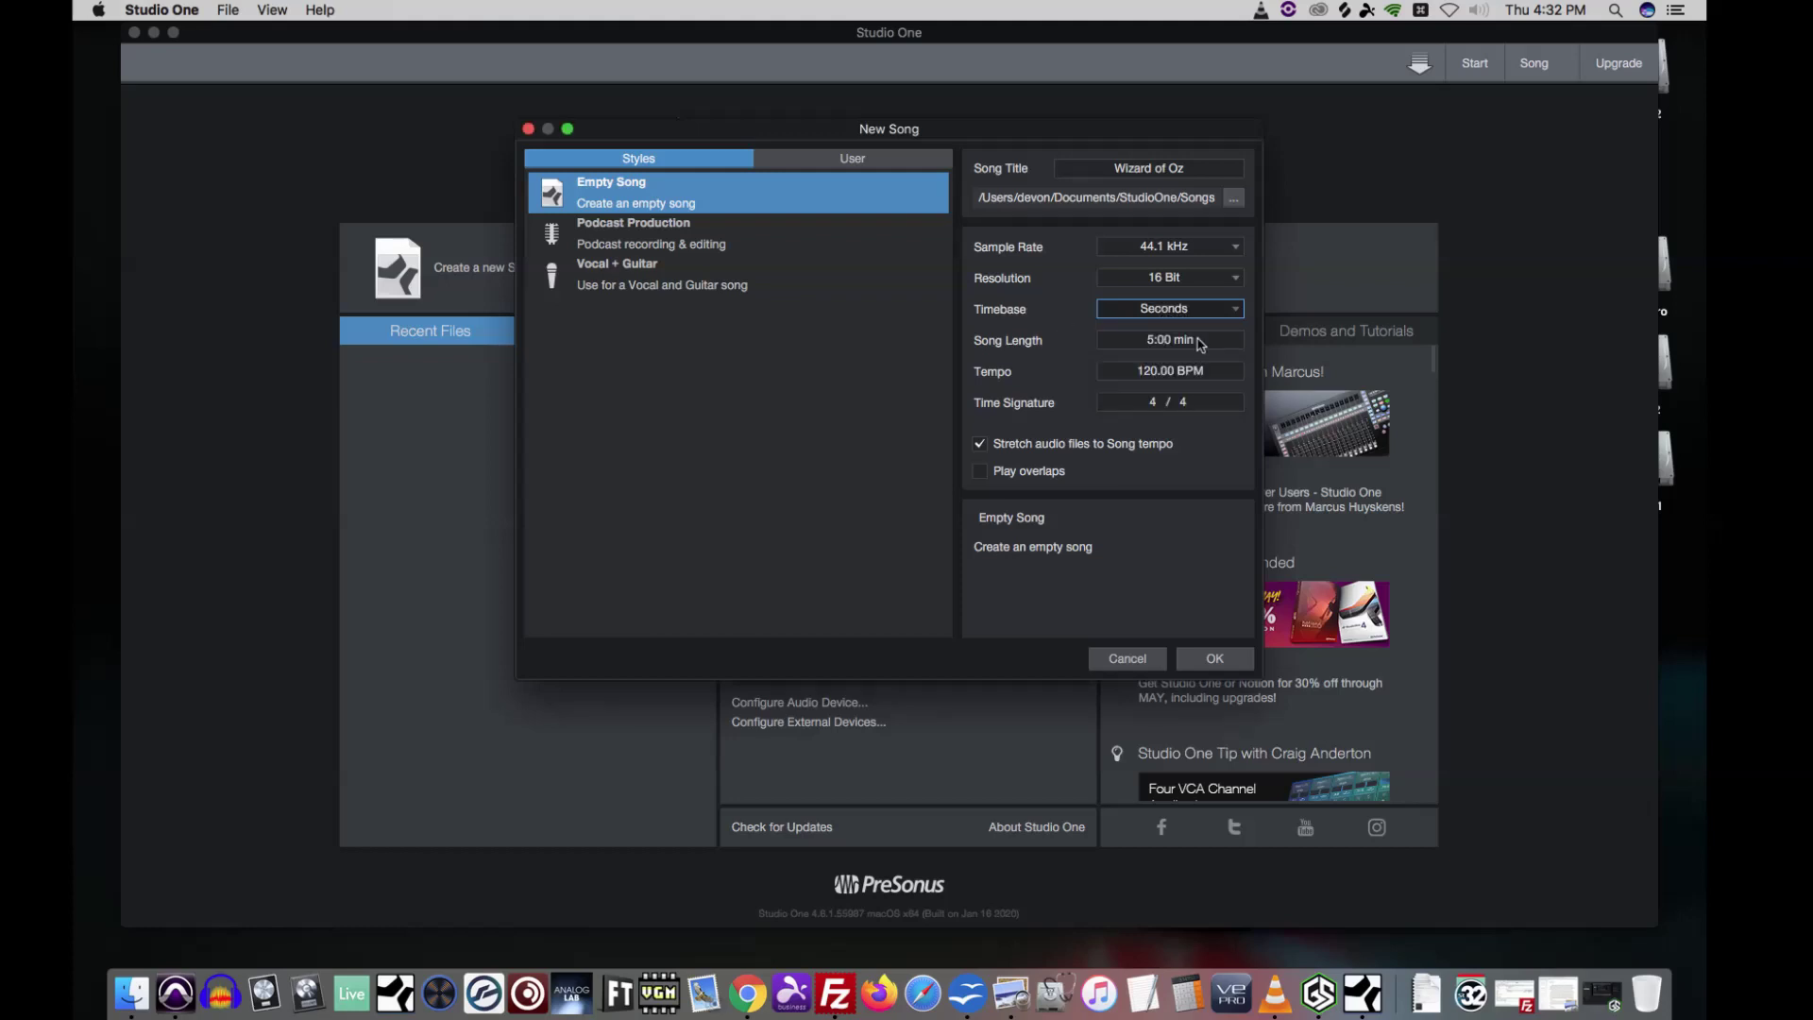
{"action": "left_click", "coordinate": [1196, 346]}
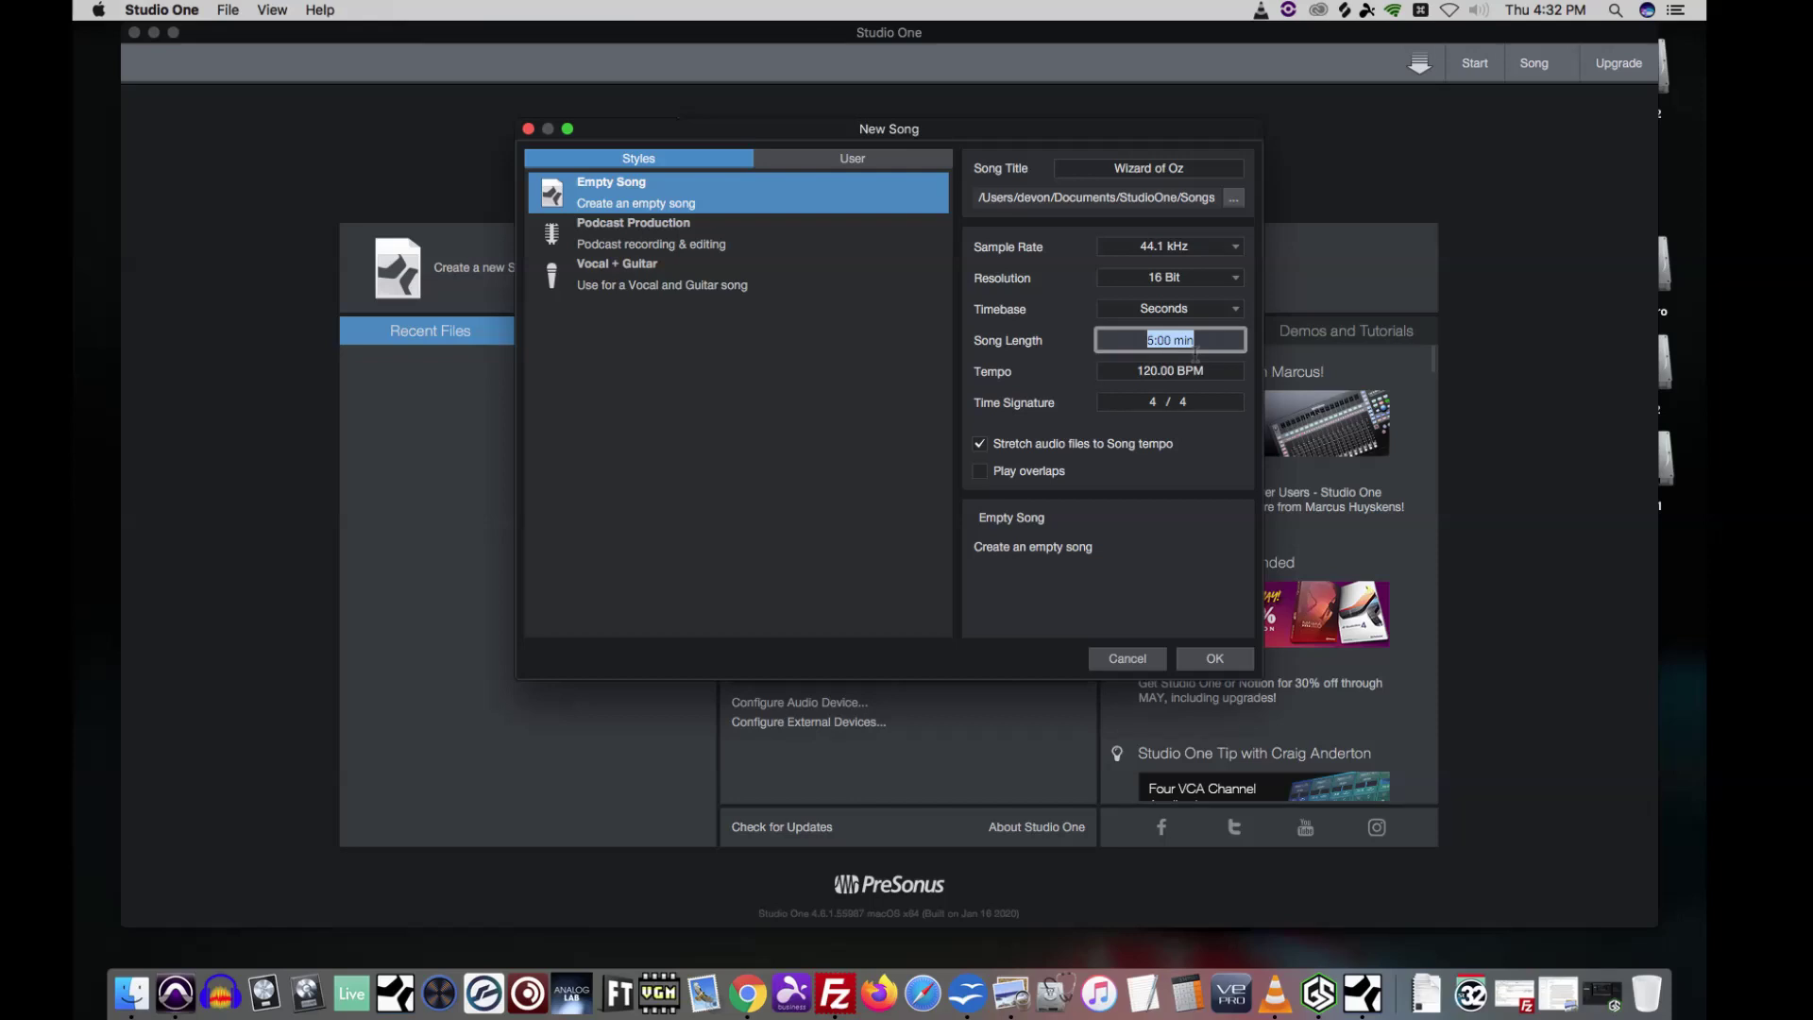
Step: Set the song length to 1000 seconds (16:40:00) and the time signature to 2/4
{"action": "type", "text": "1000"}
{"action": "key", "text": "Return"}
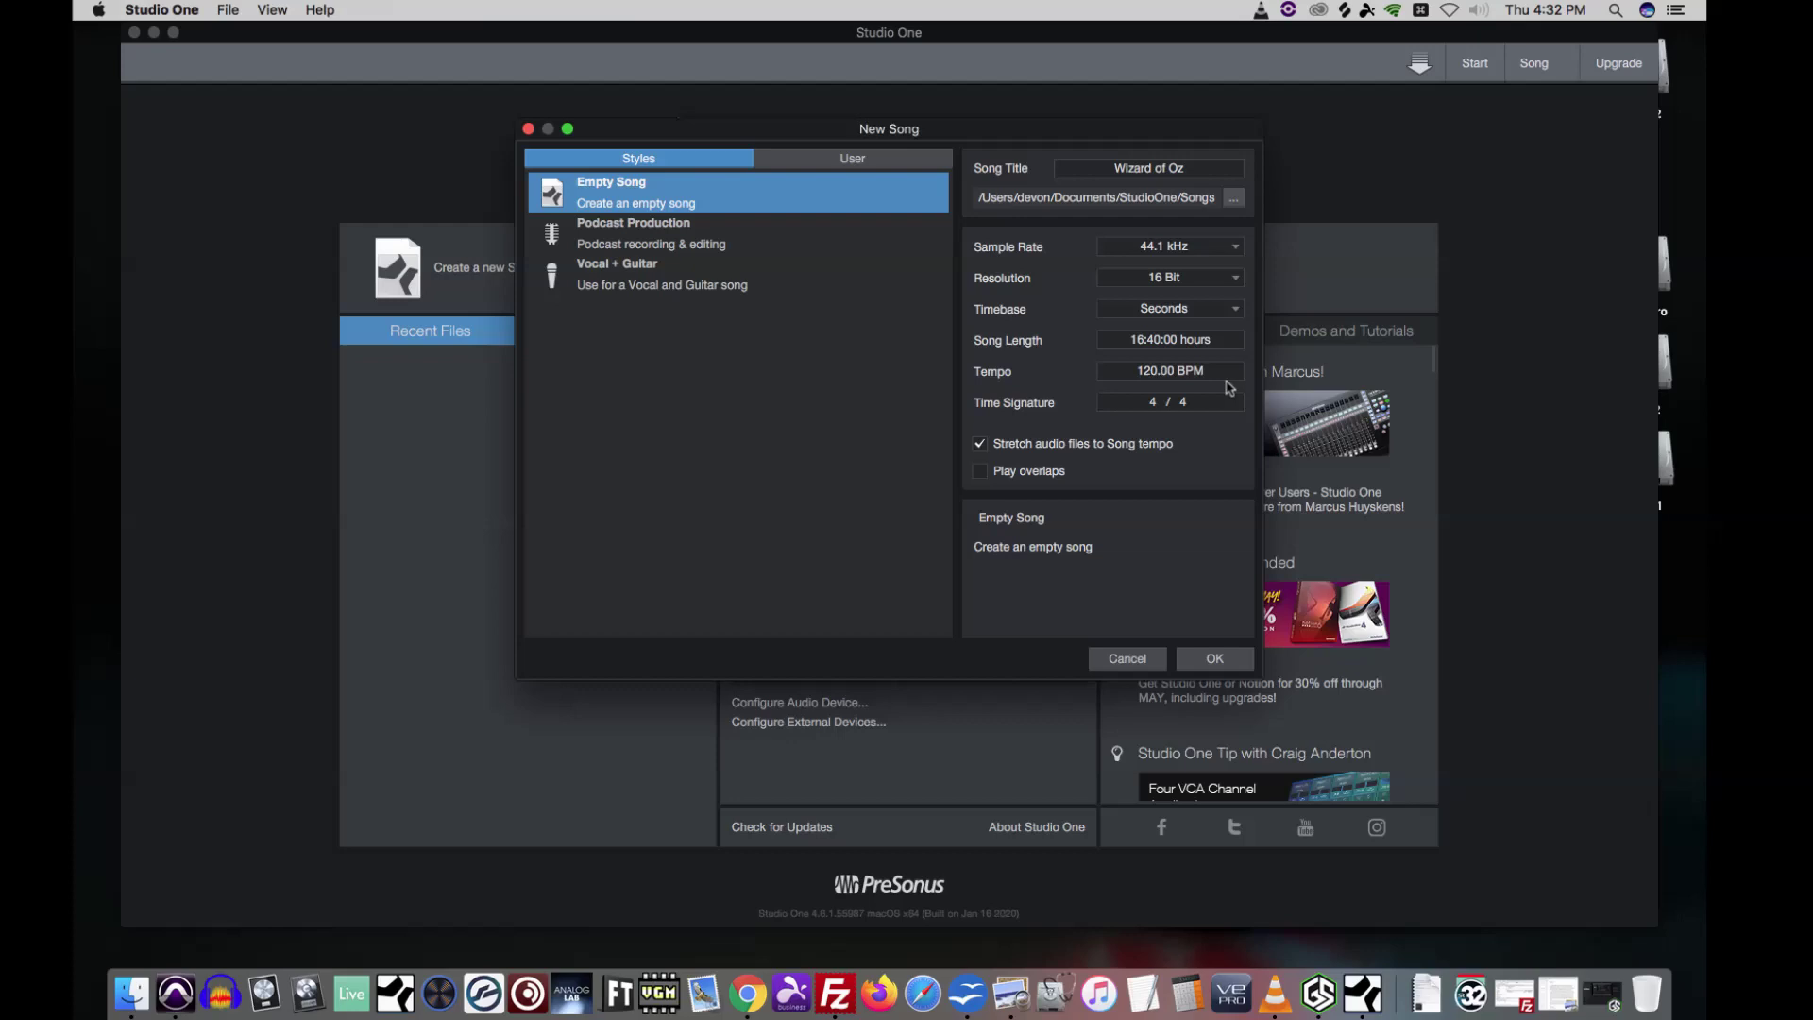
{"action": "left_click", "coordinate": [1206, 403]}
{"action": "type", "text": "2"}
{"action": "key", "text": "Return"}
Step: Create the song, hide the mixer and browser, and shorten the window to the arrangement
{"action": "left_click", "coordinate": [1226, 659]}
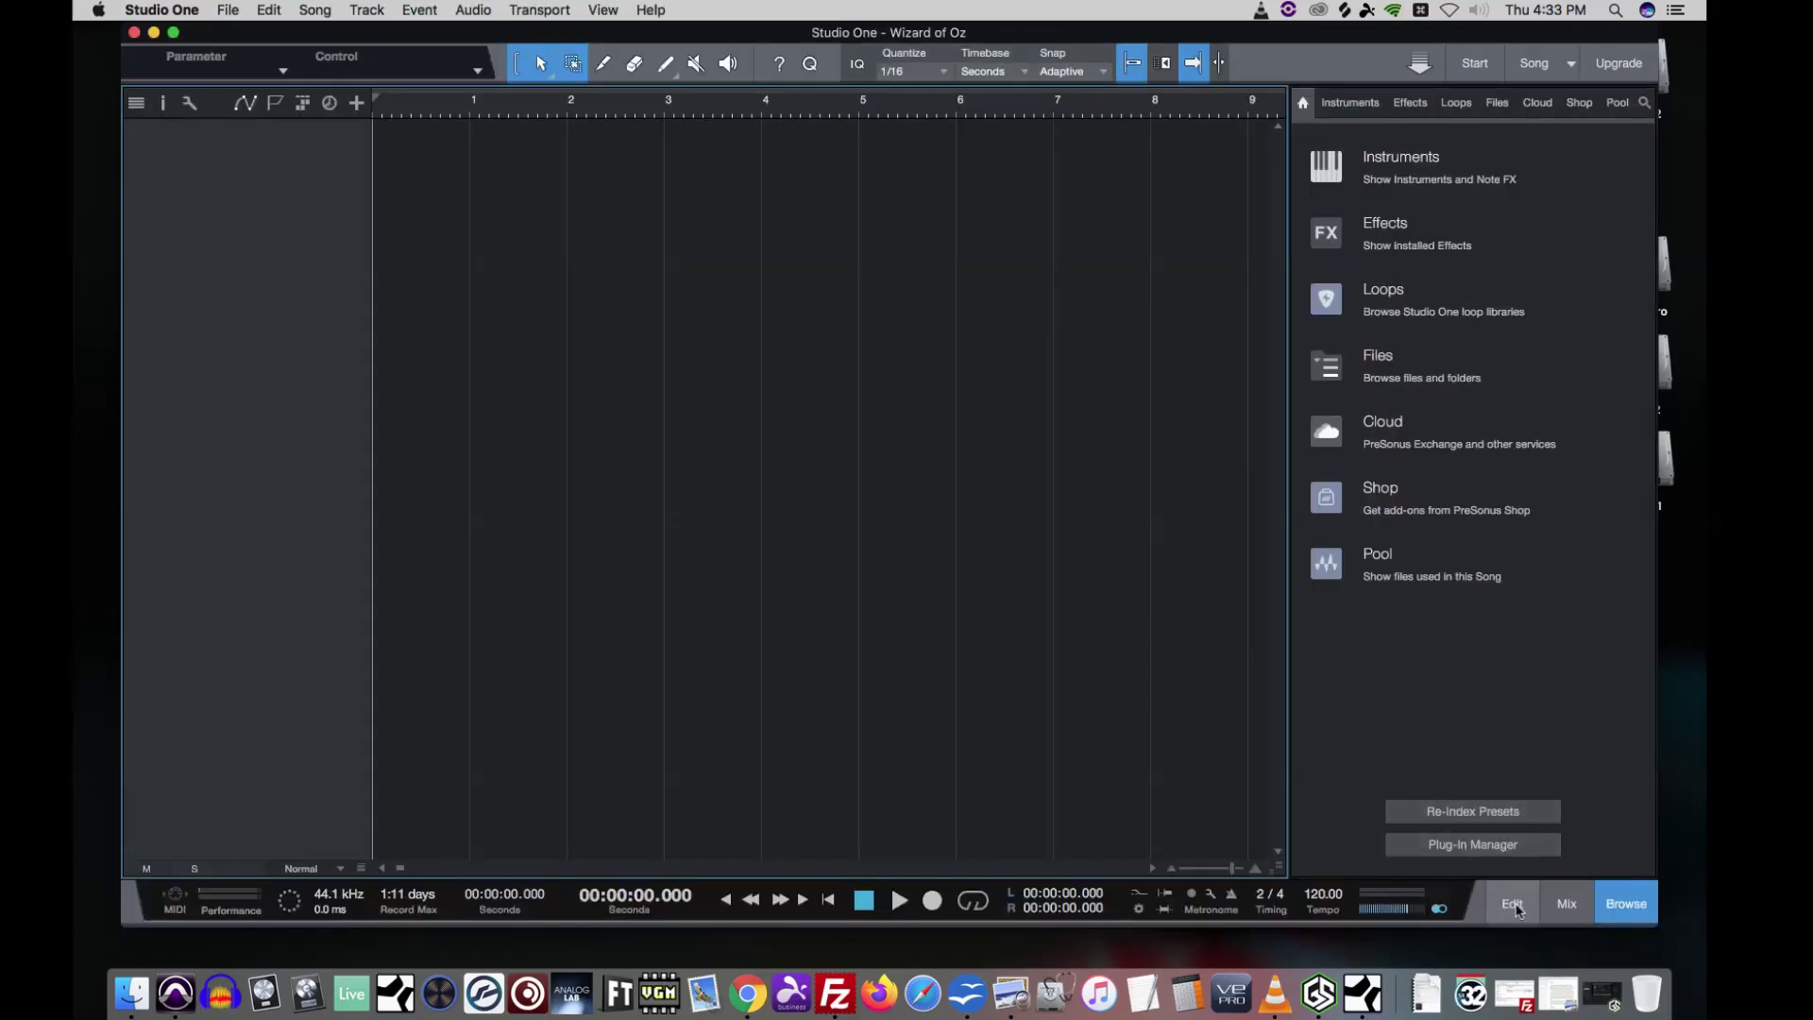
{"action": "left_click", "coordinate": [1513, 905]}
{"action": "left_click", "coordinate": [1567, 904]}
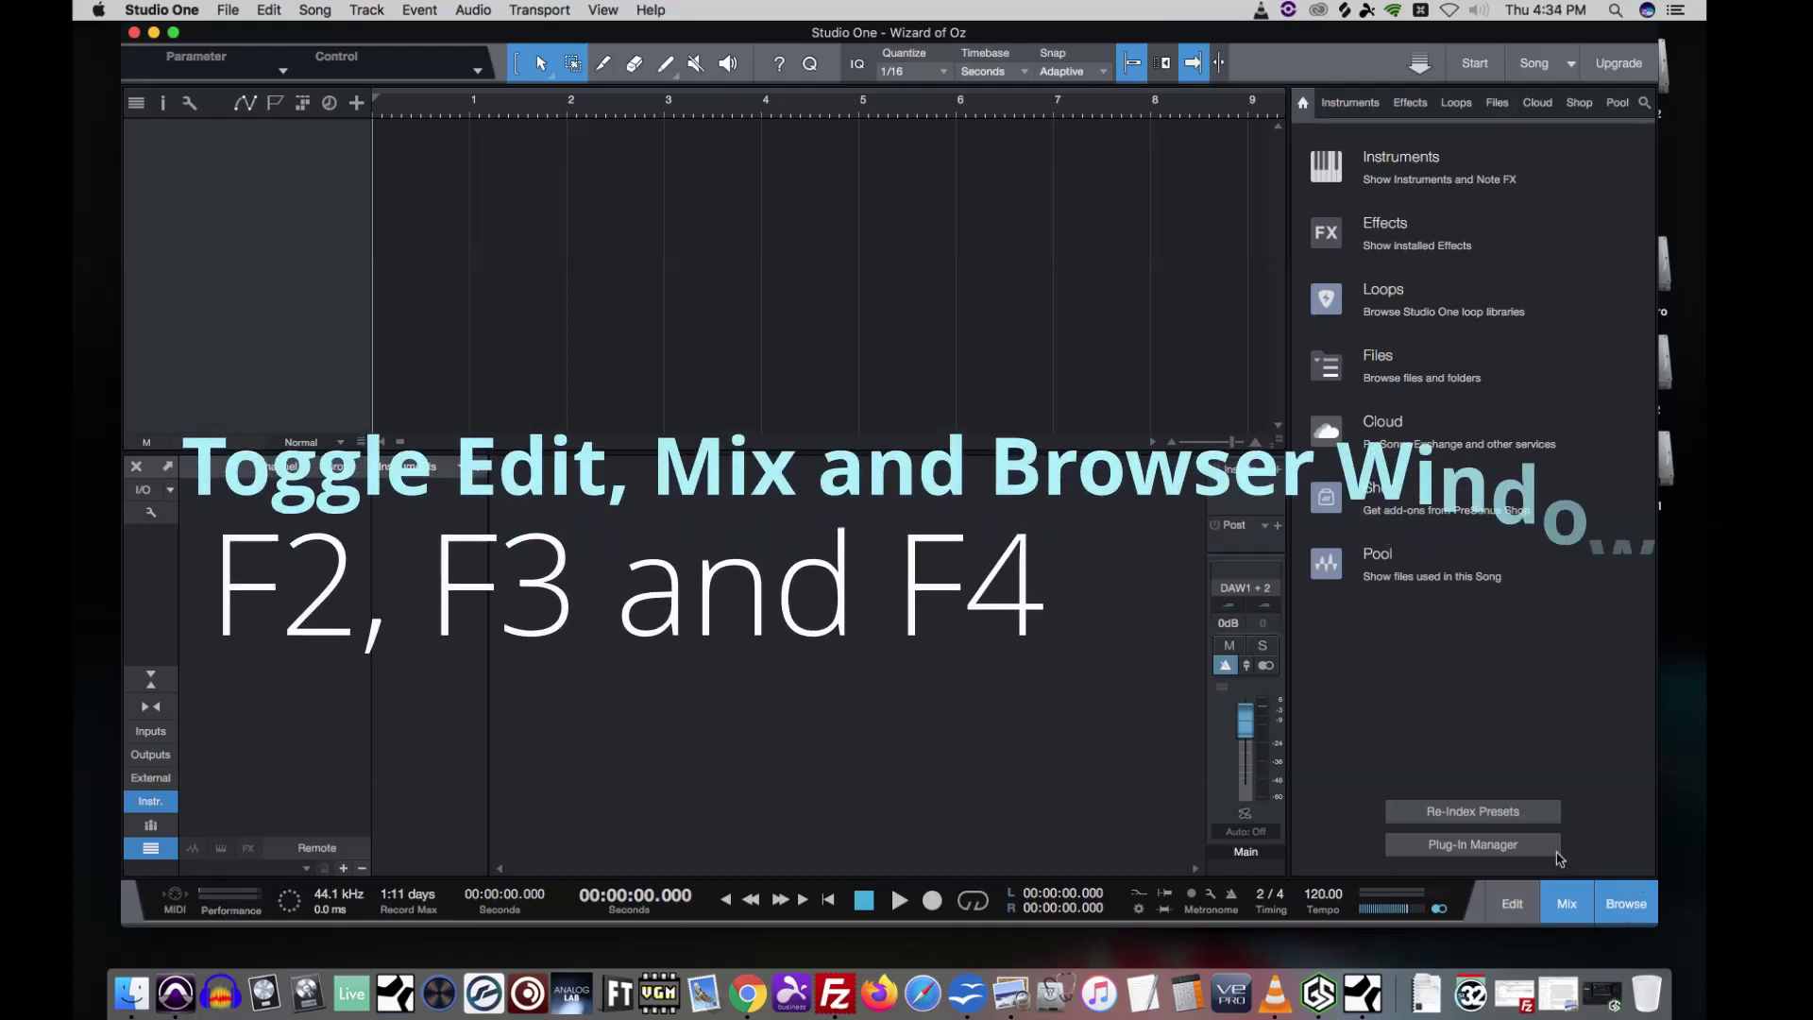
{"action": "left_click", "coordinate": [1574, 903]}
{"action": "left_click", "coordinate": [1636, 913]}
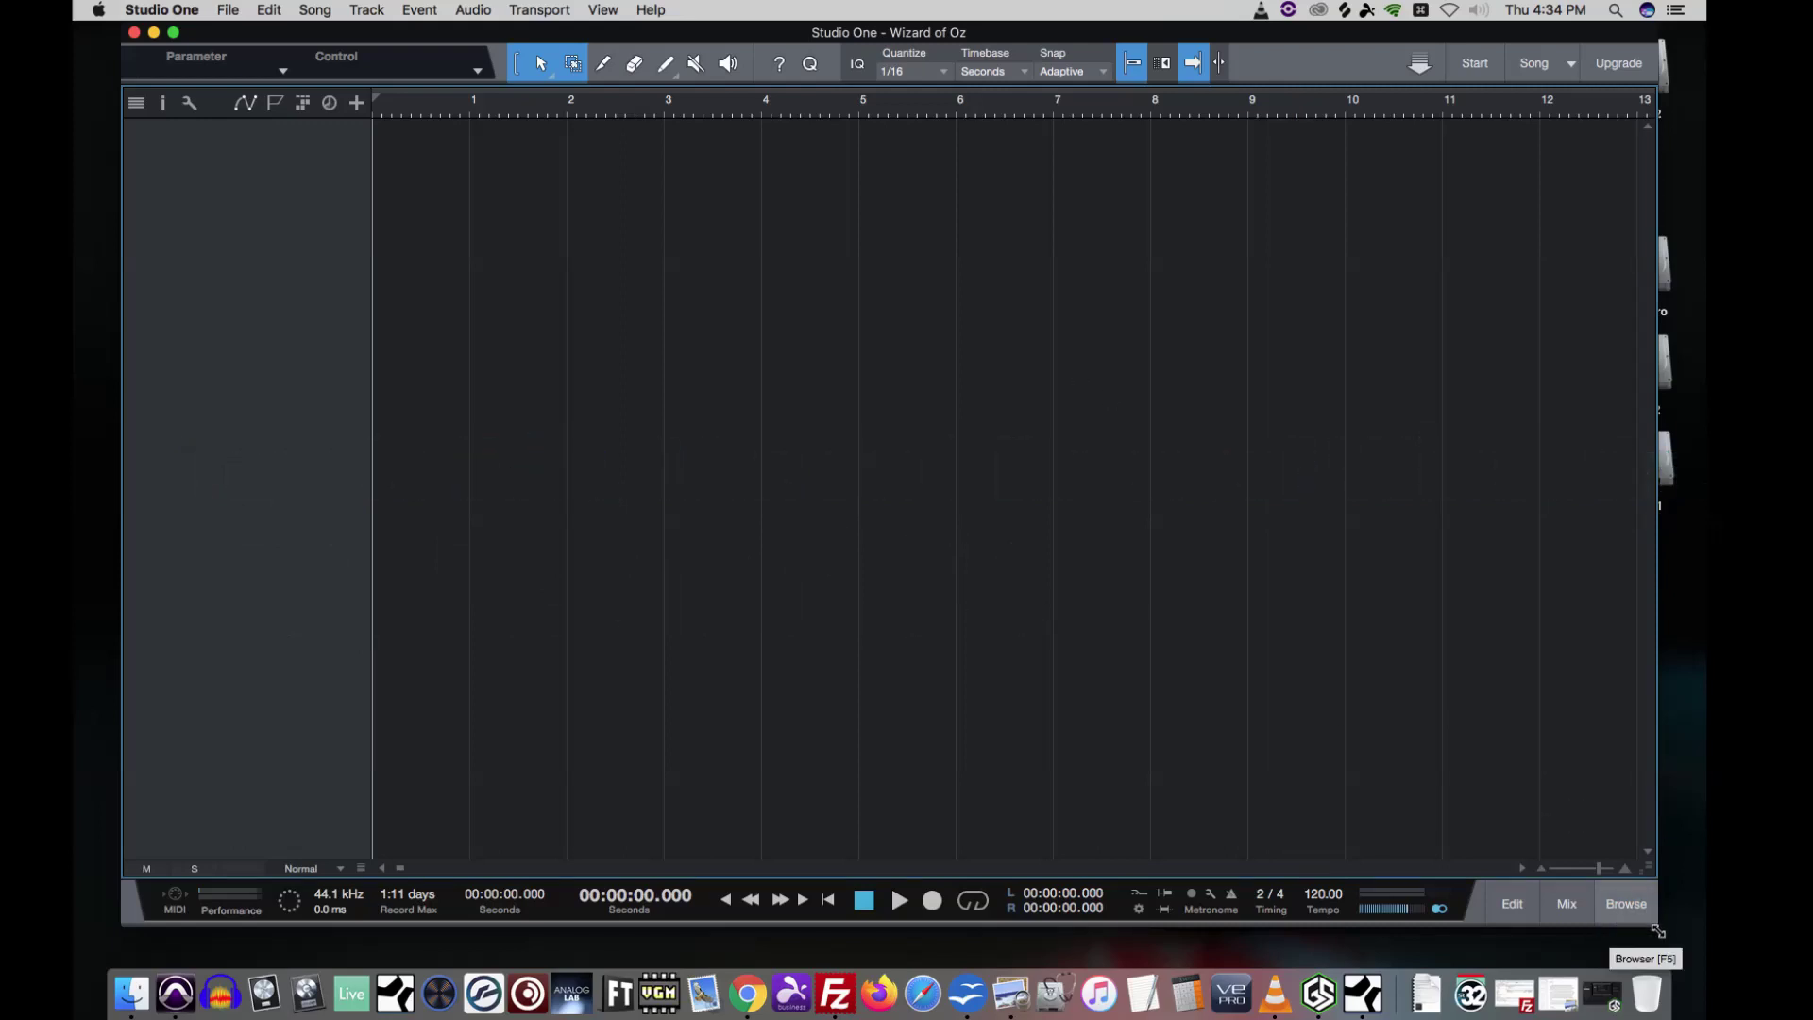
{"action": "left_click_drag", "start_coordinate": [1659, 927], "coordinate": [1662, 723]}
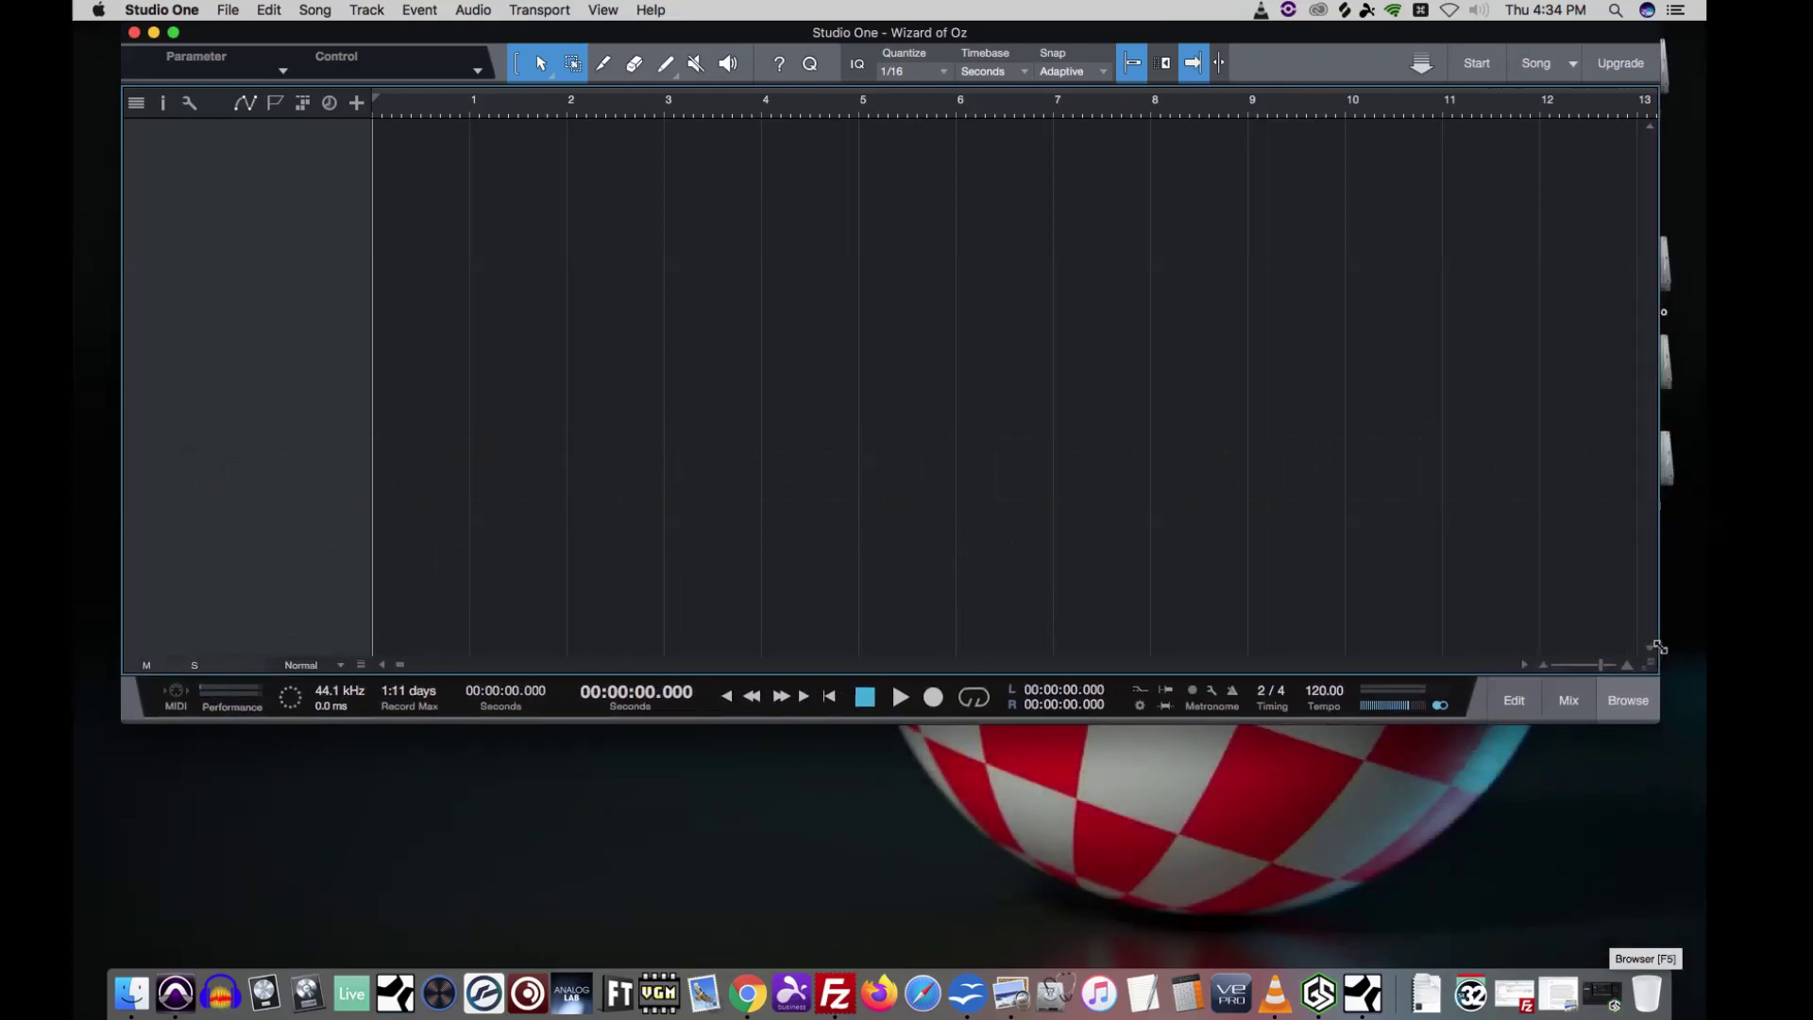
{"action": "left_click", "coordinate": [276, 104]}
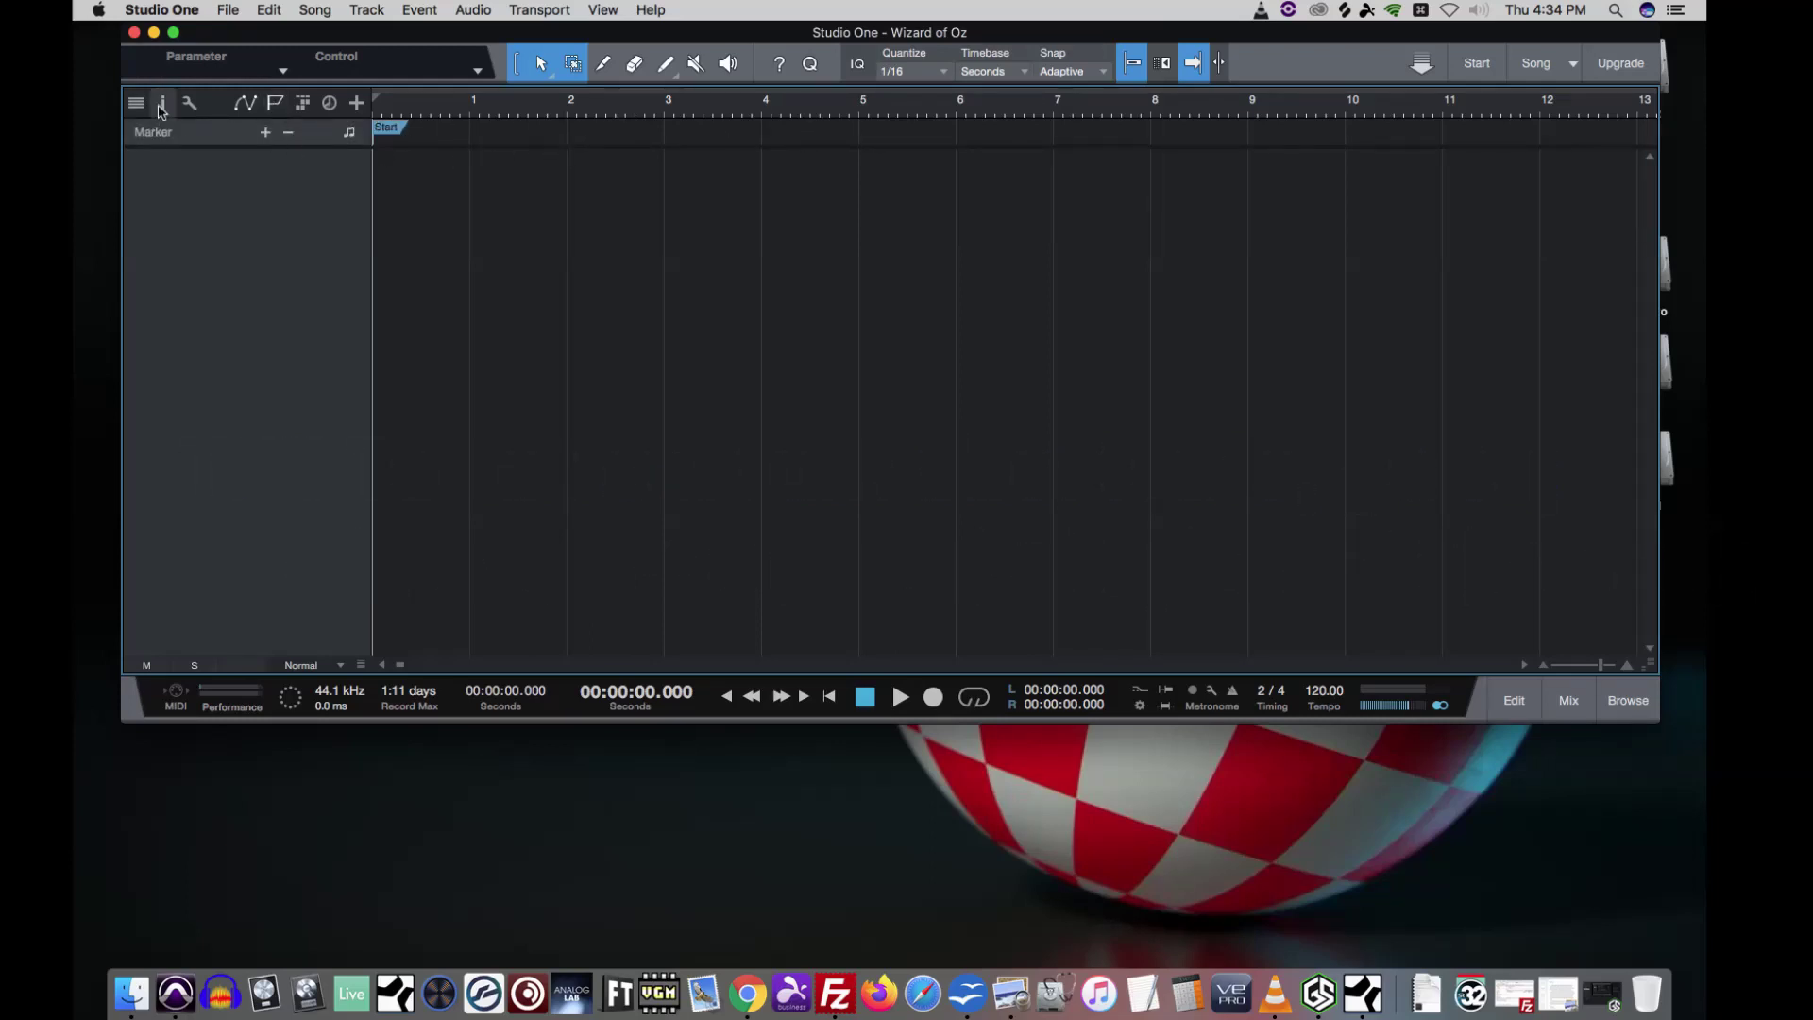
{"action": "left_click", "coordinate": [165, 106]}
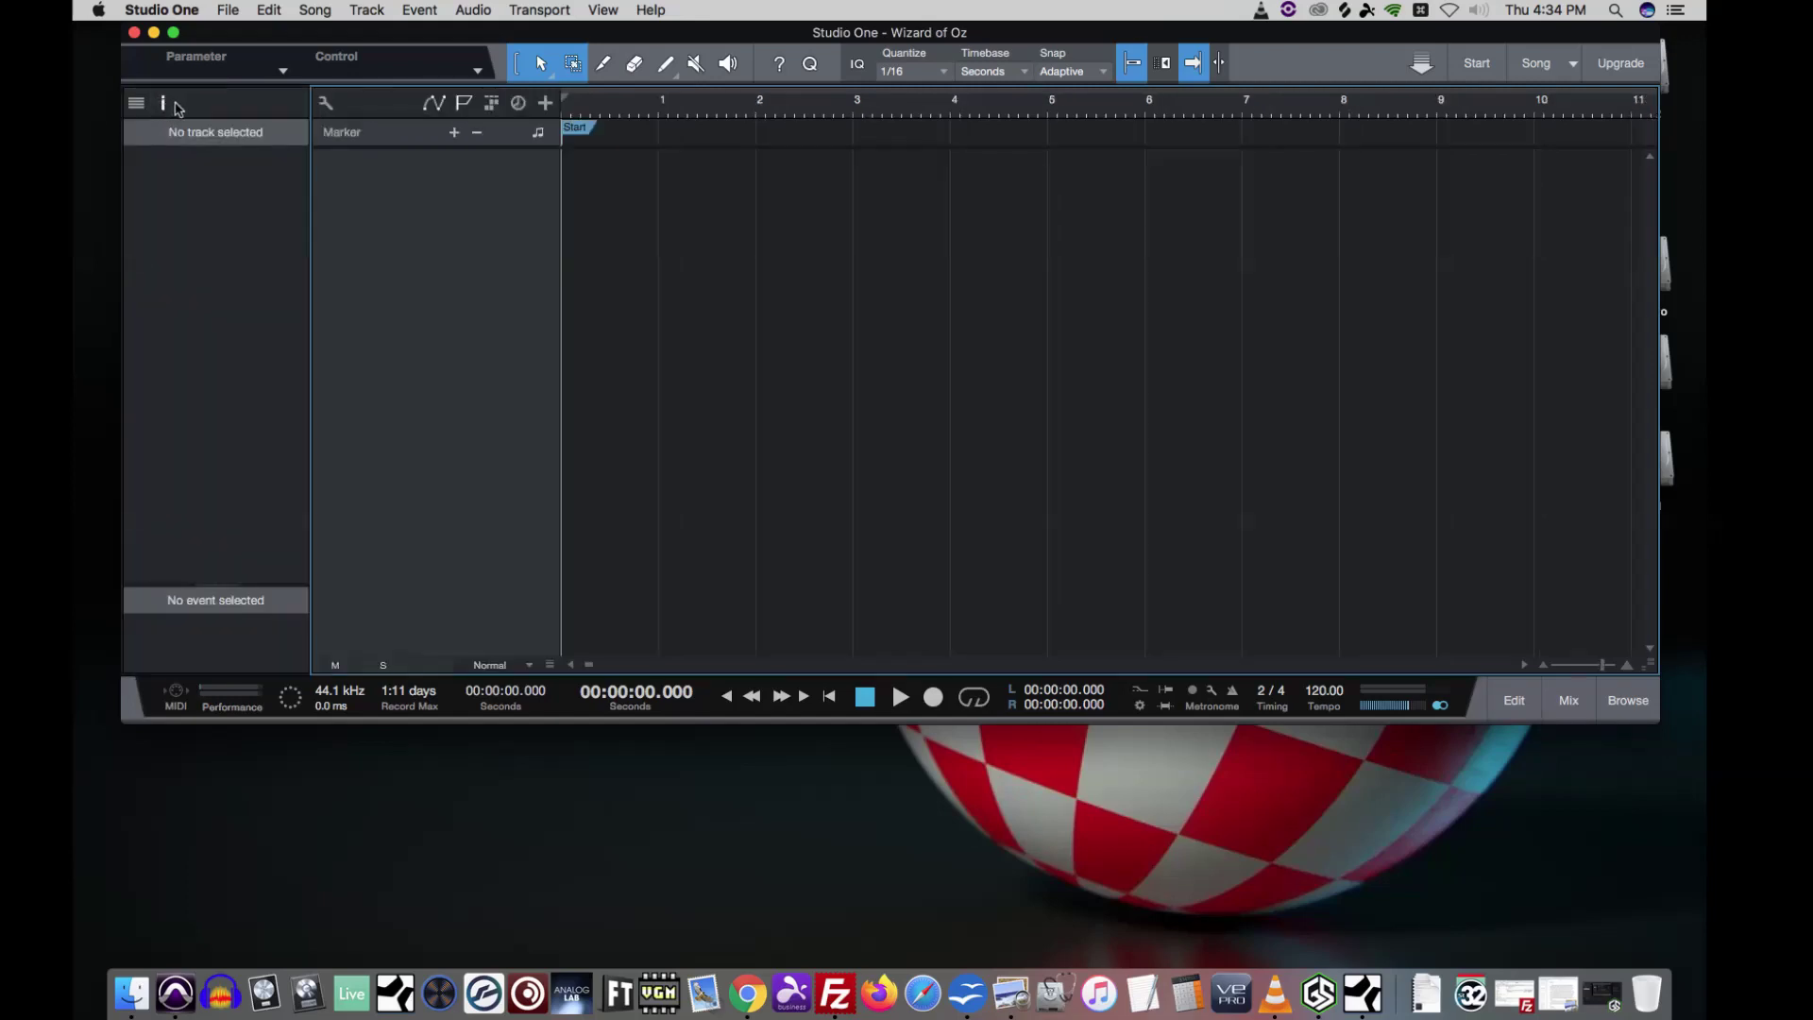
{"action": "left_click", "coordinate": [165, 106]}
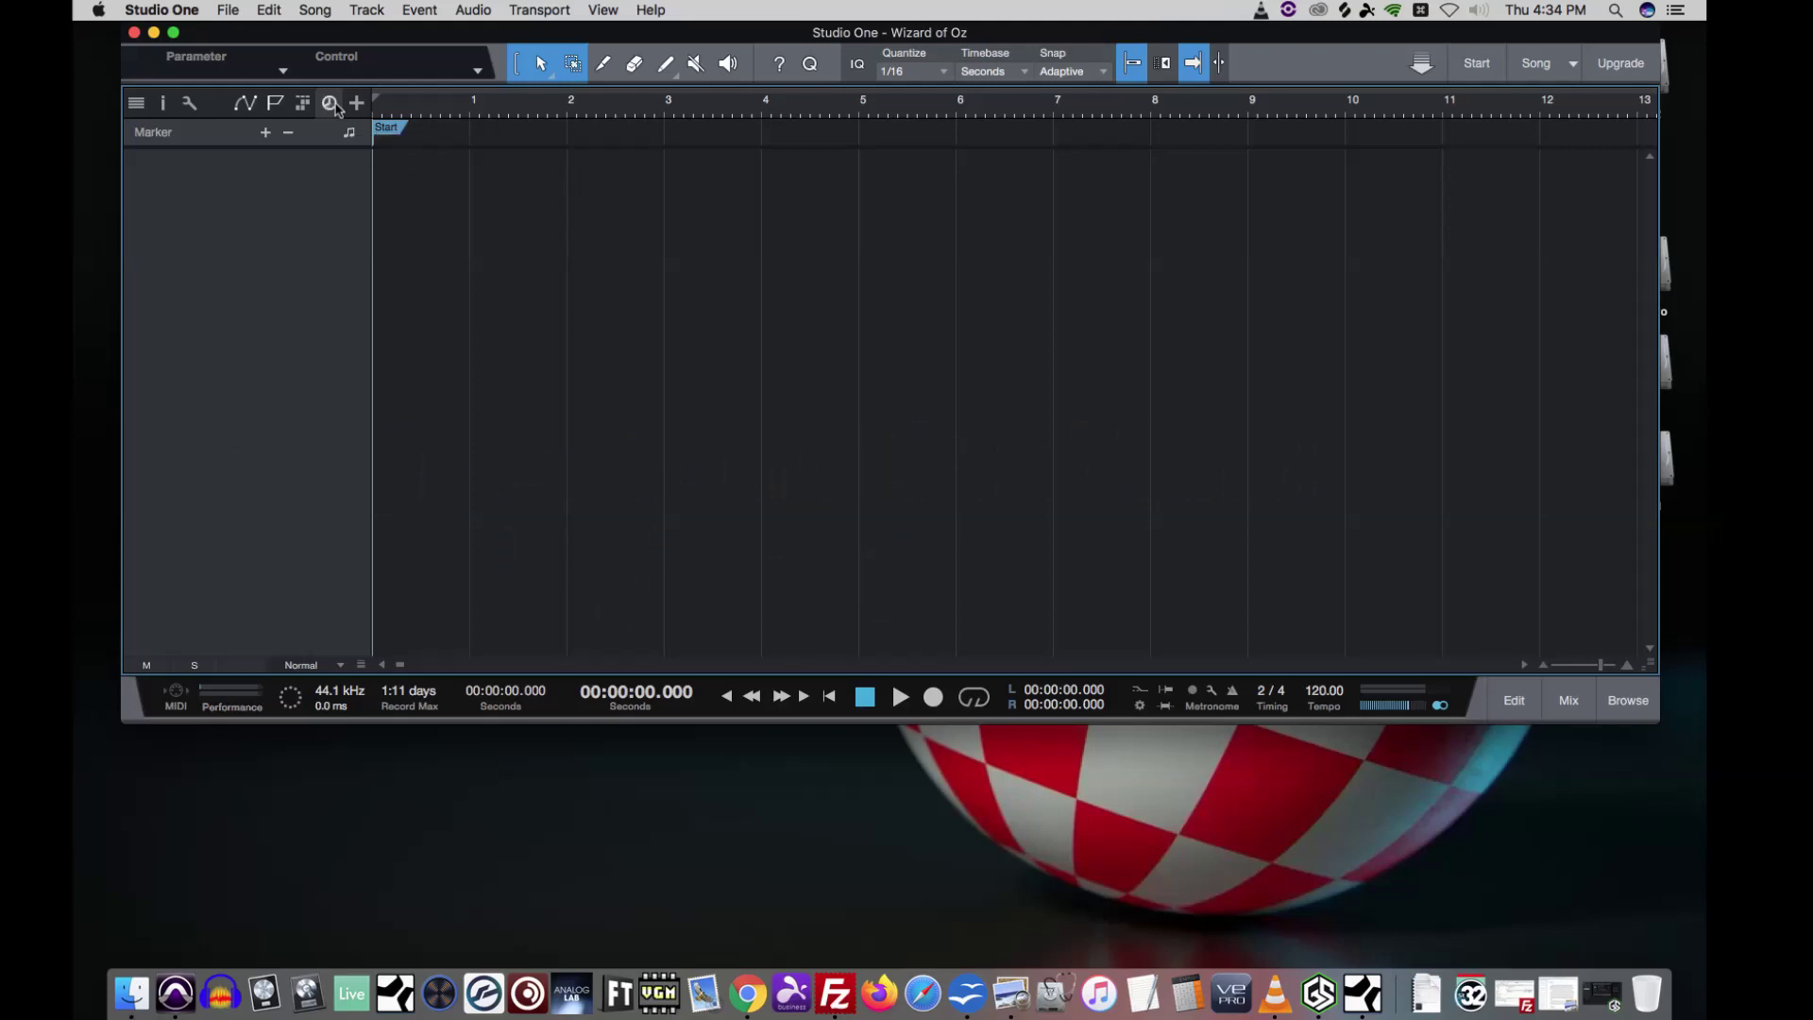
{"action": "left_click", "coordinate": [332, 105]}
{"action": "left_click", "coordinate": [331, 104]}
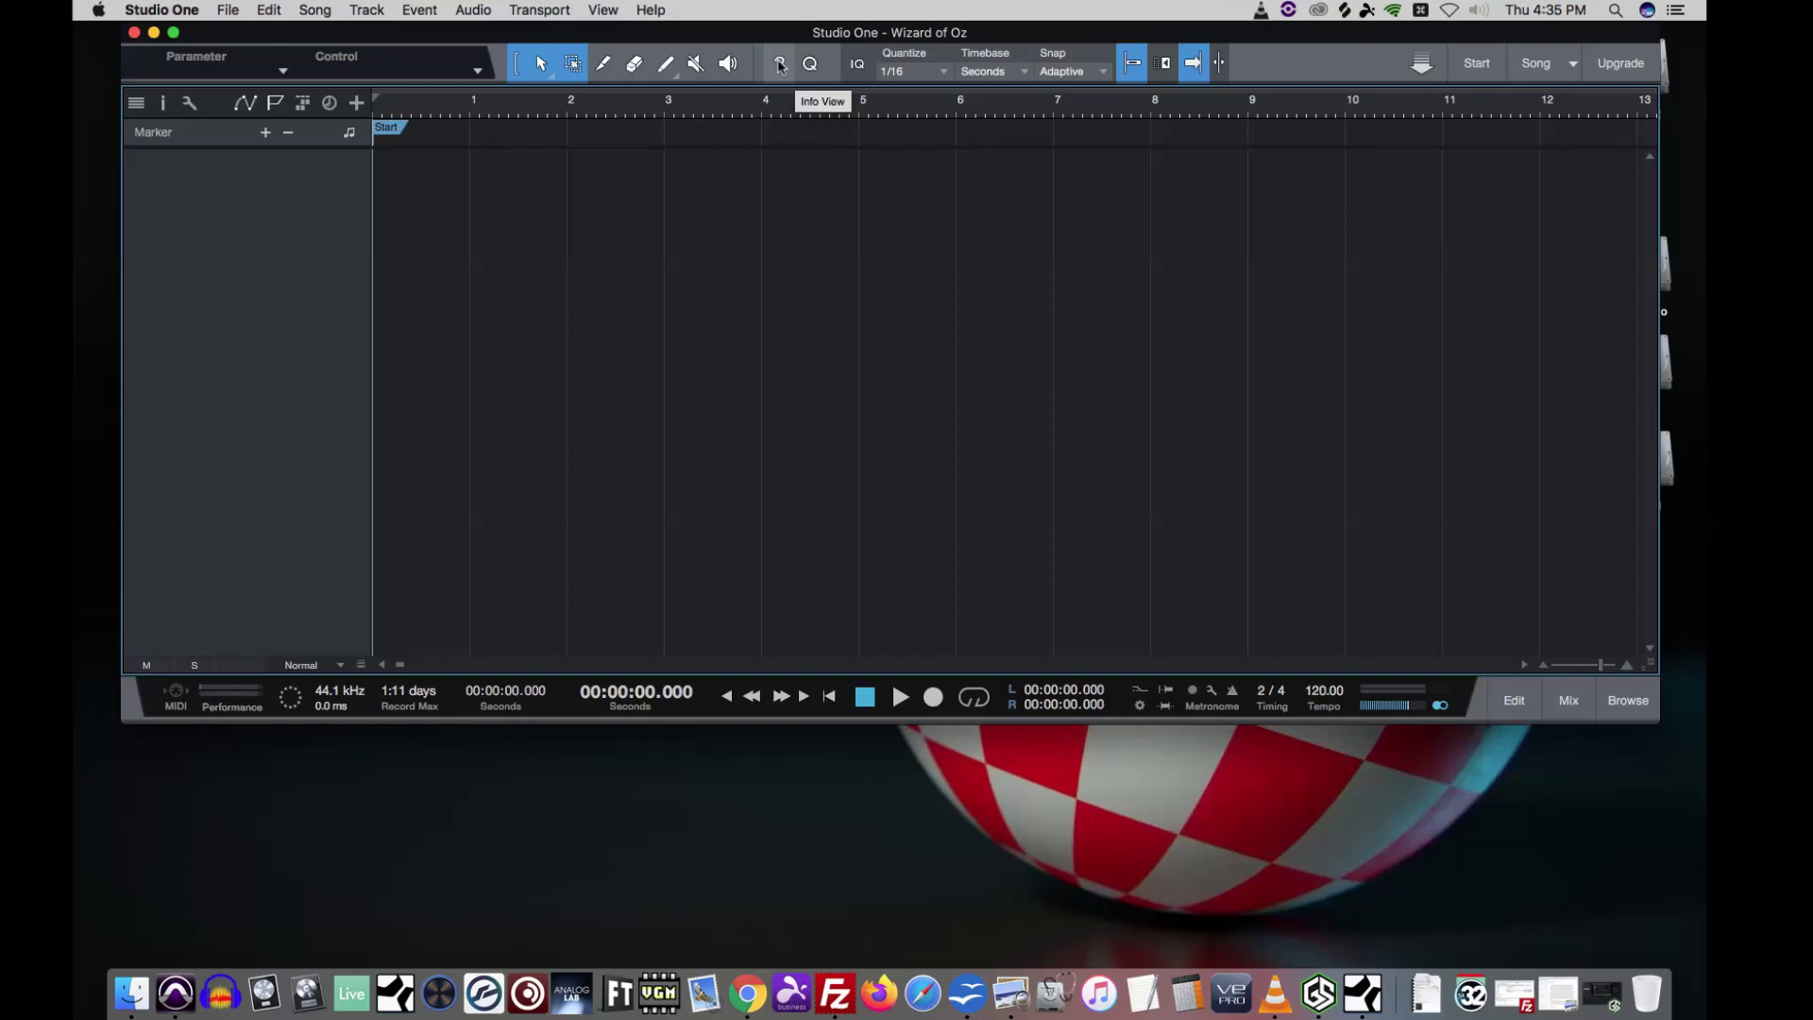
{"action": "left_click", "coordinate": [780, 64]}
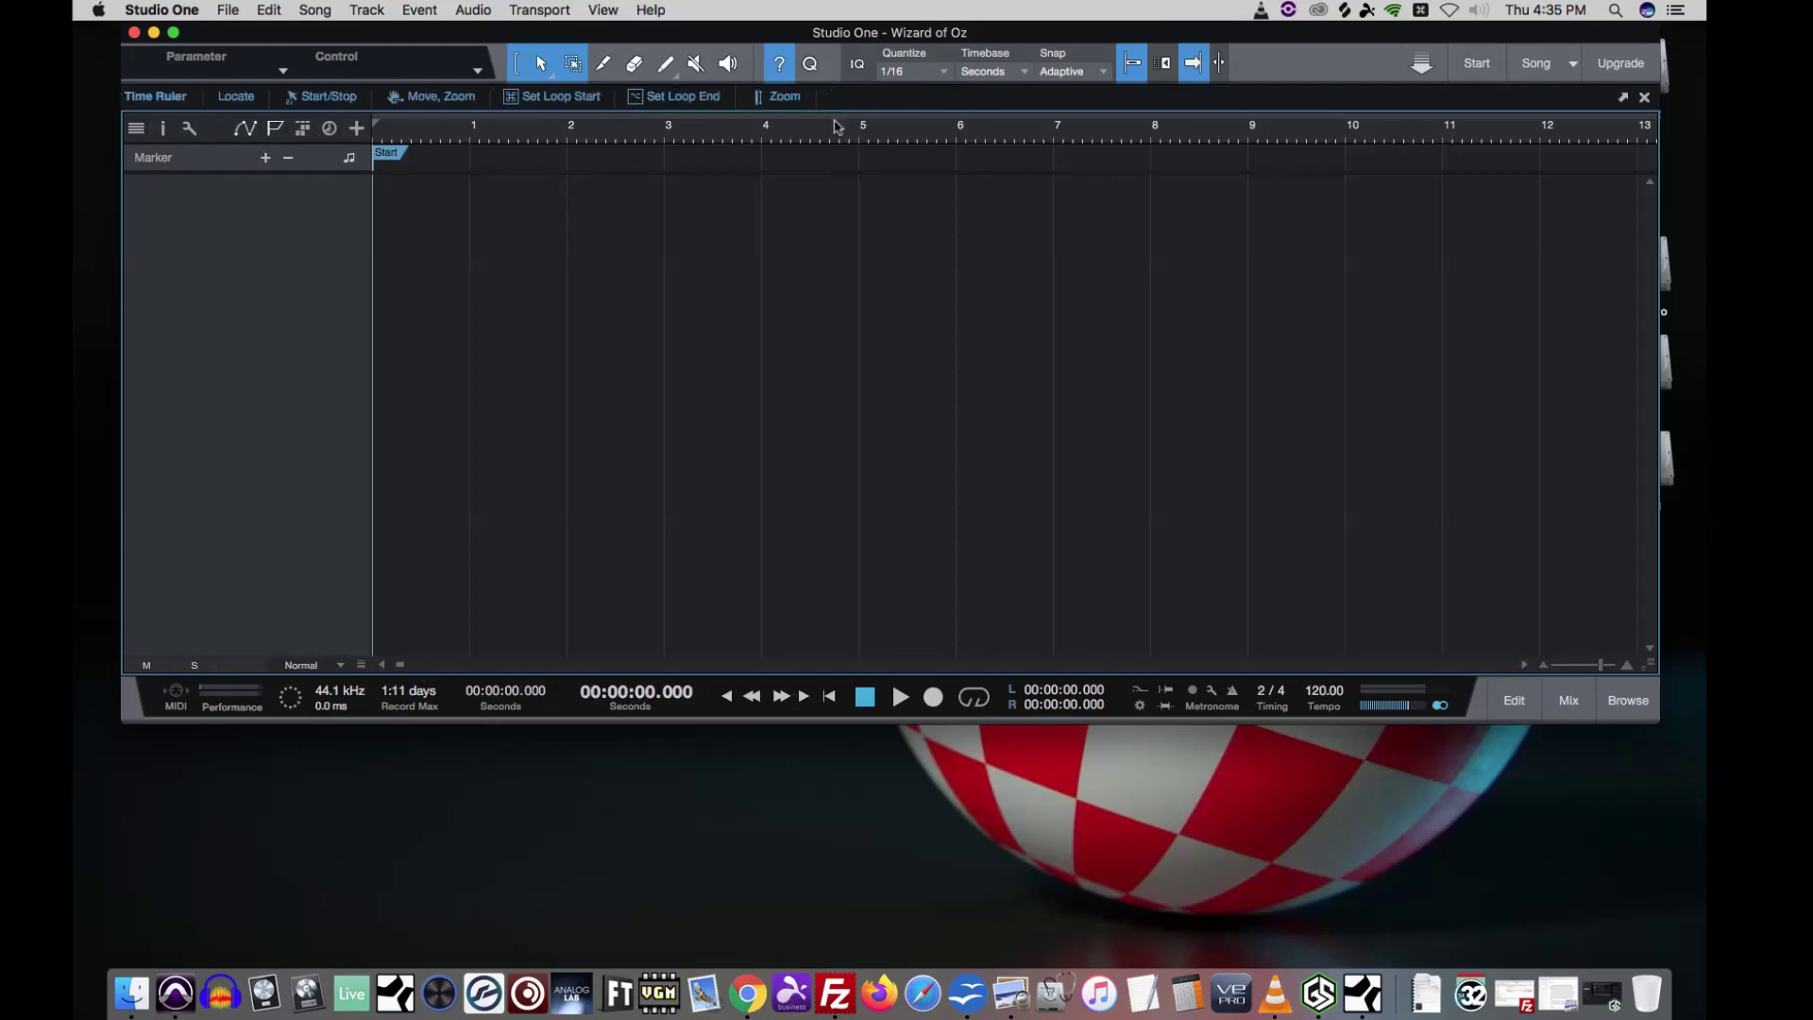
{"action": "left_click", "coordinate": [780, 66]}
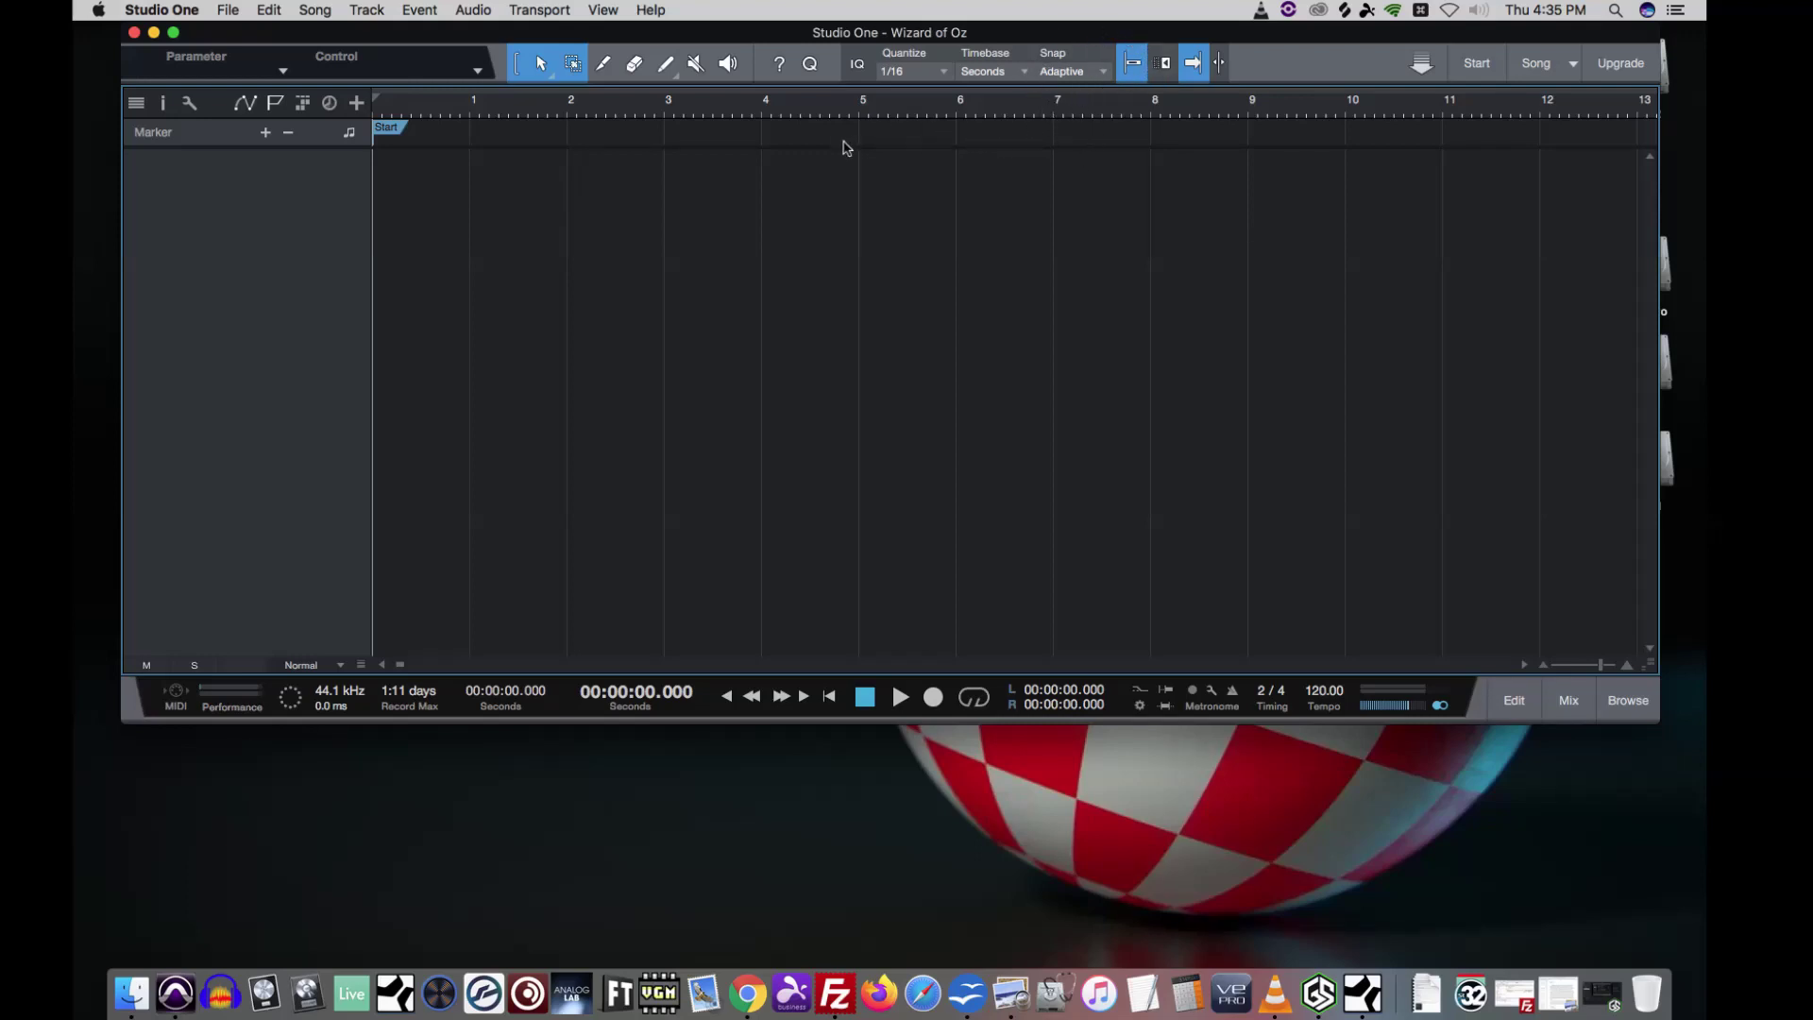
Step: Check the Snap mode options, then switch snapping off
{"action": "mouse_move", "coordinate": [991, 105]}
{"action": "left_mouse_down"}
{"action": "mouse_move", "coordinate": [940, 110]}
{"action": "mouse_move", "coordinate": [1043, 114]}
{"action": "left_mouse_up"}
{"action": "left_click", "coordinate": [1088, 74]}
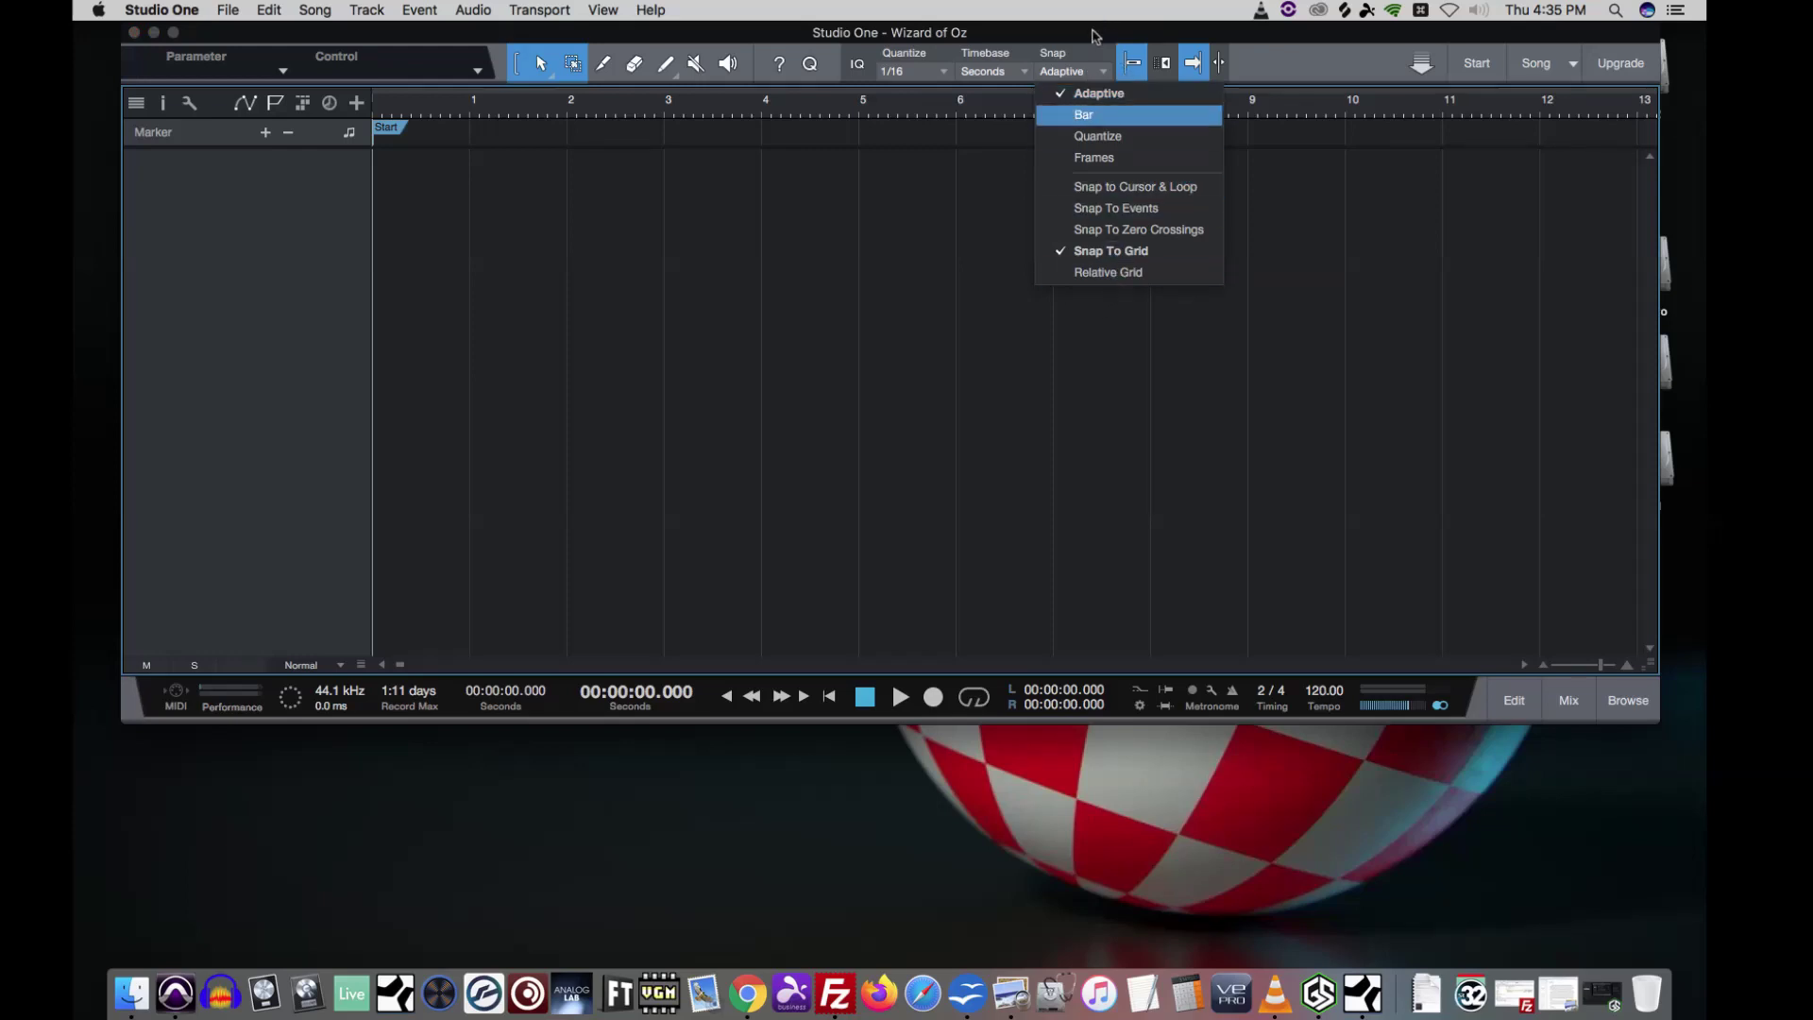
{"action": "left_click", "coordinate": [1131, 66]}
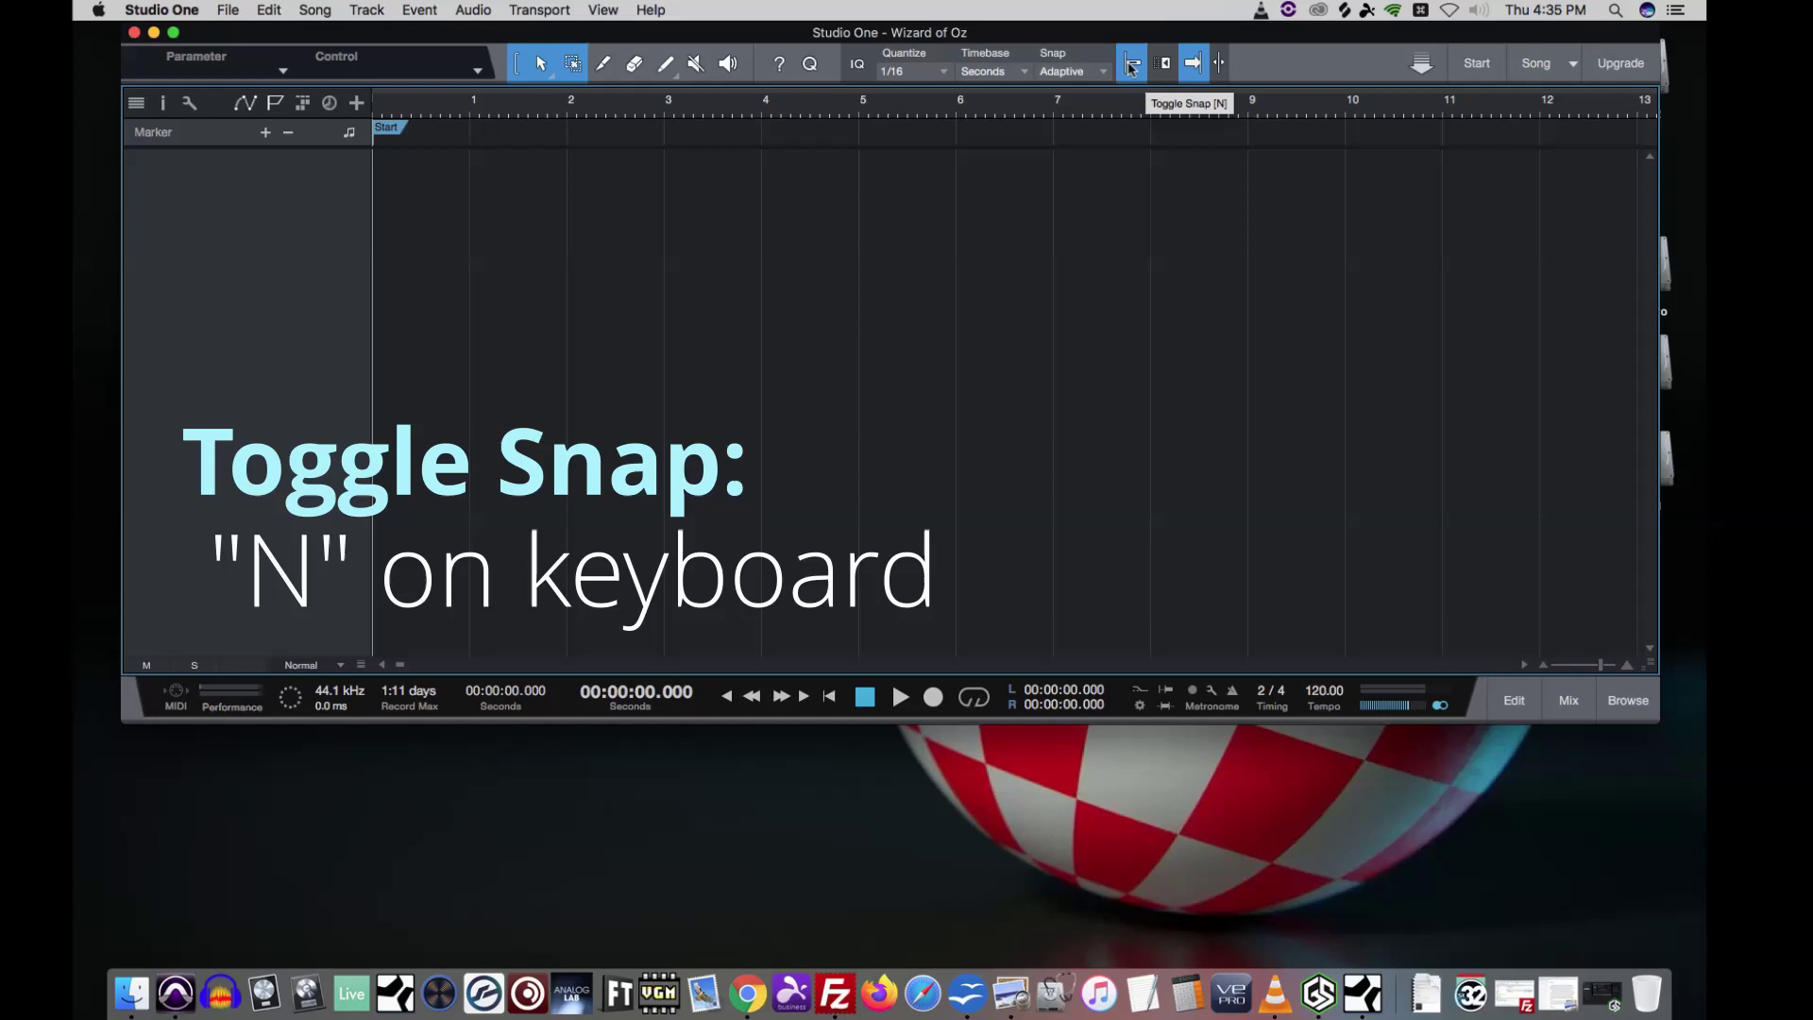
{"action": "left_click", "coordinate": [1131, 66]}
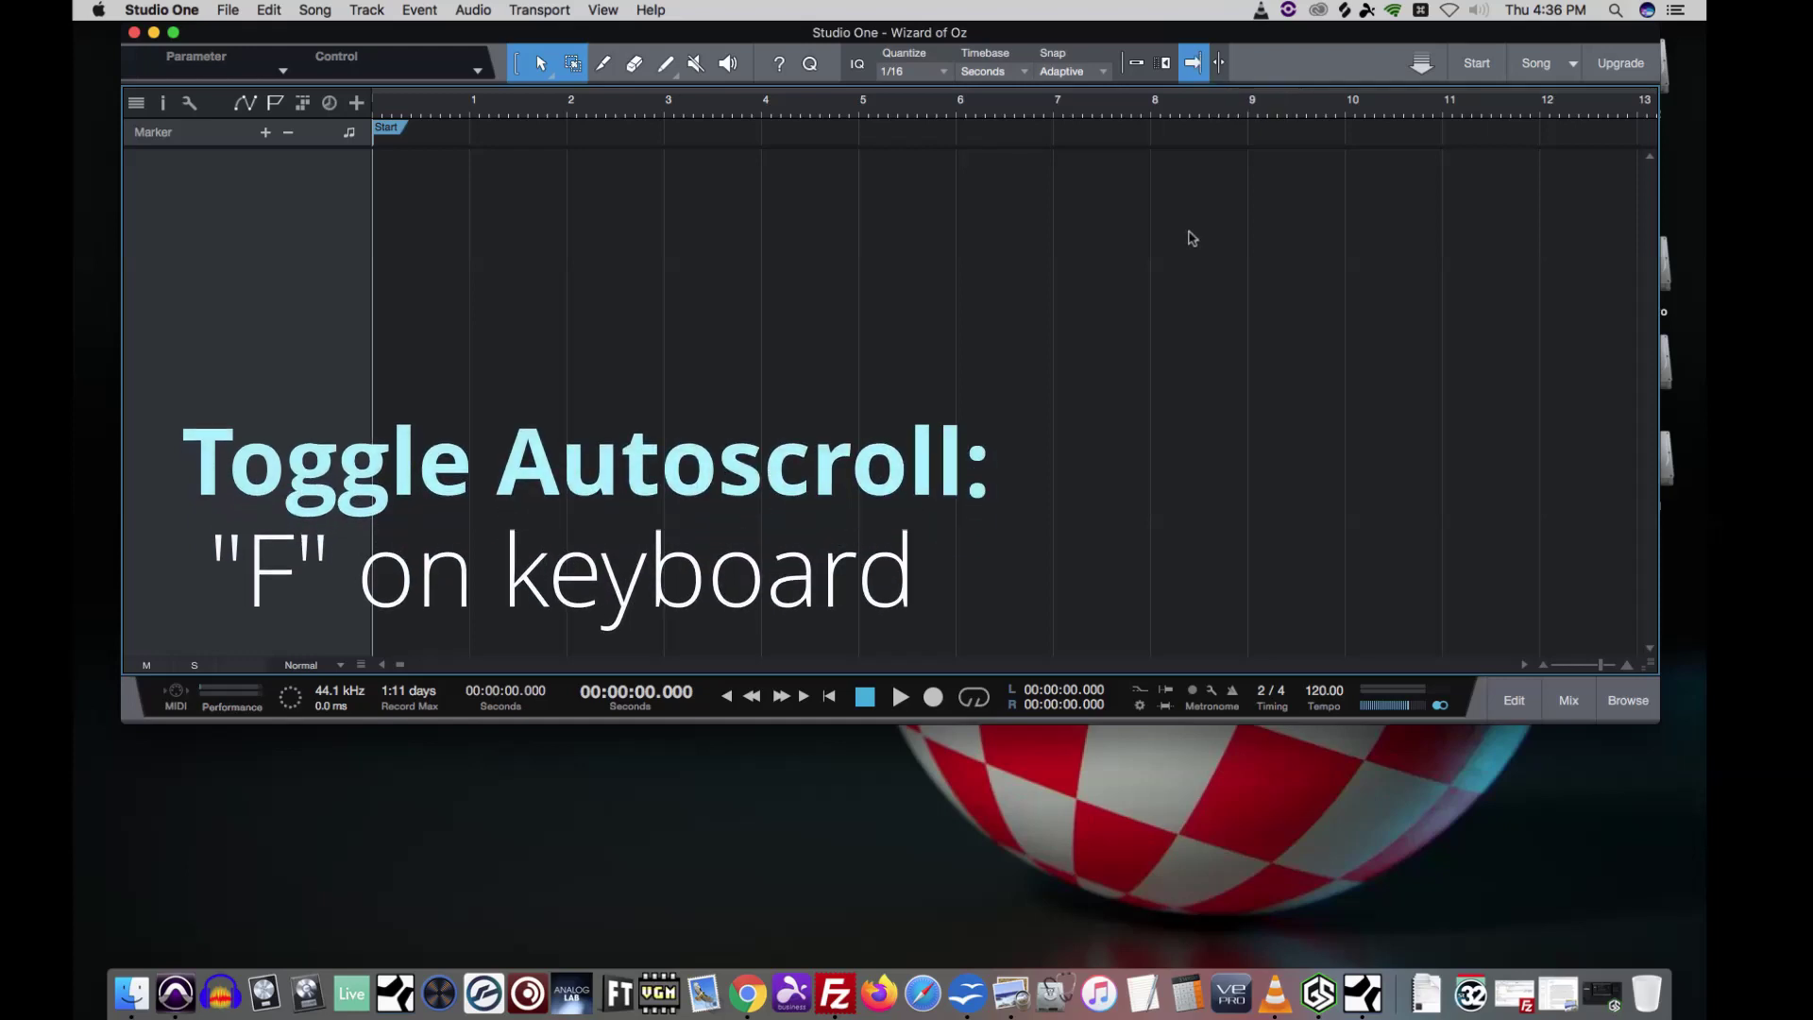
Step: Toggle Autoscroll with F and enable Cursor follows Edit Position
{"action": "key", "text": "f"}
{"action": "key", "text": "f"}
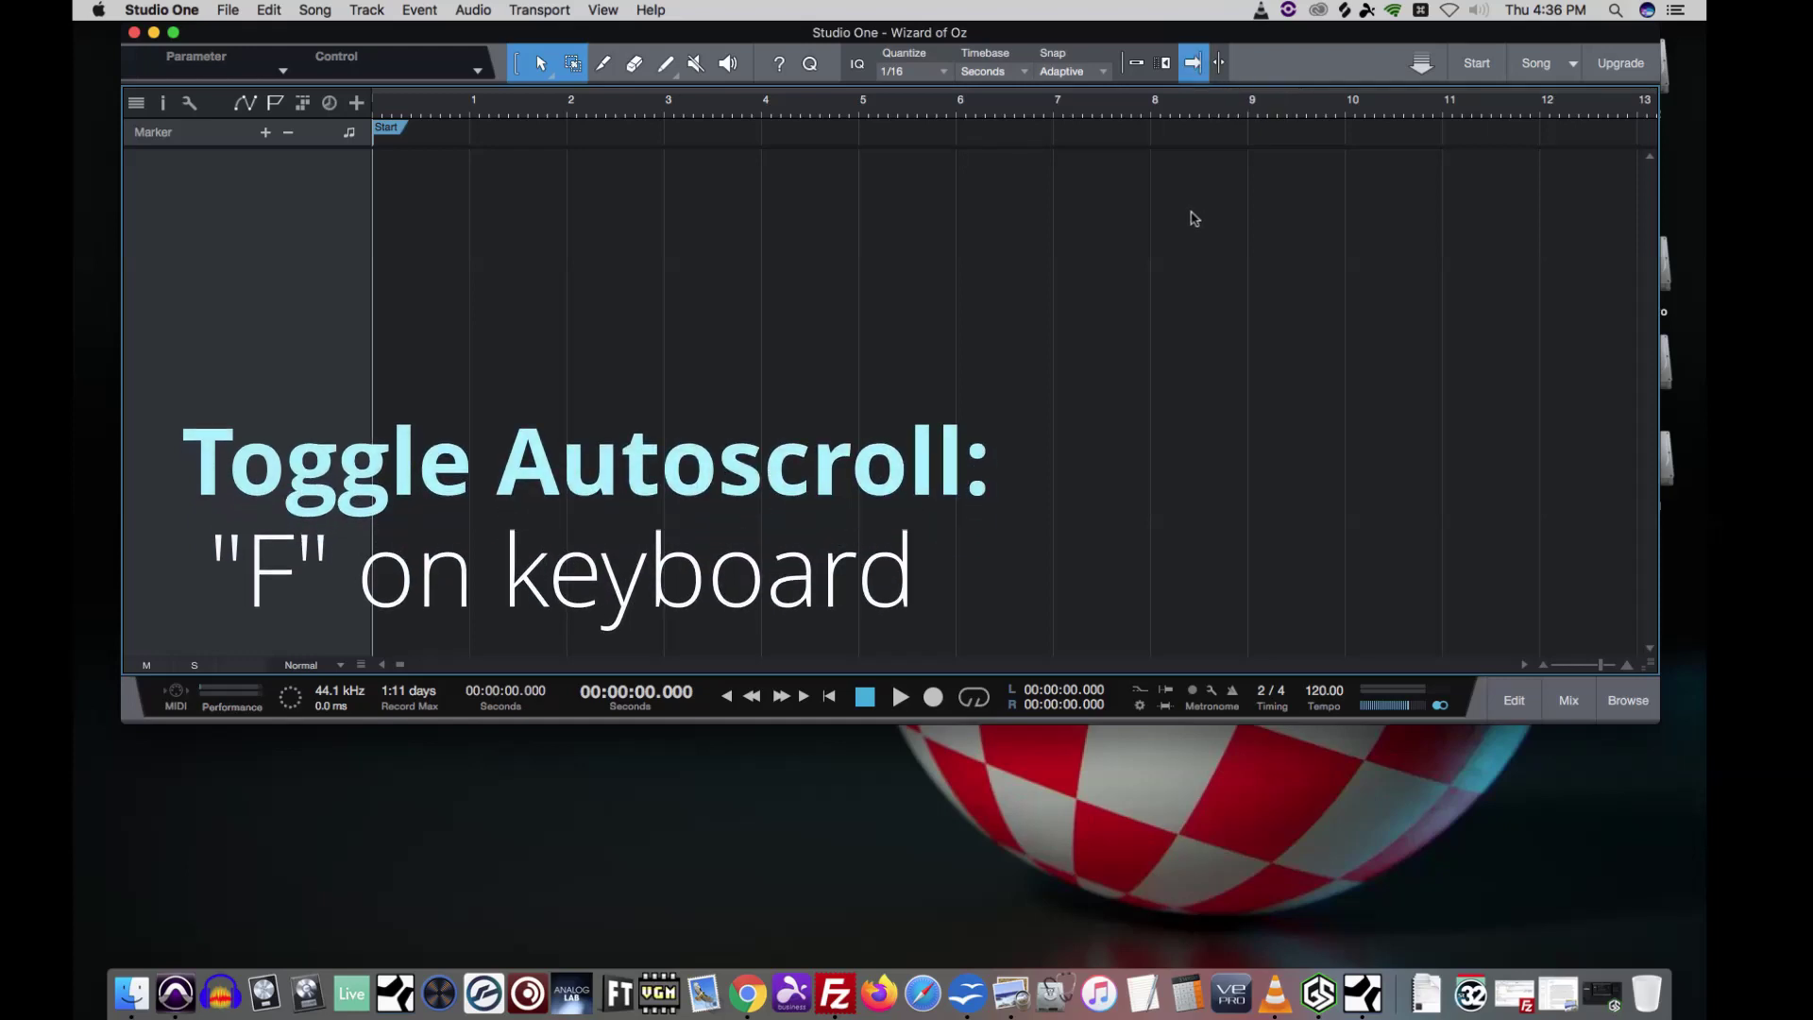
{"action": "left_click", "coordinate": [1220, 64]}
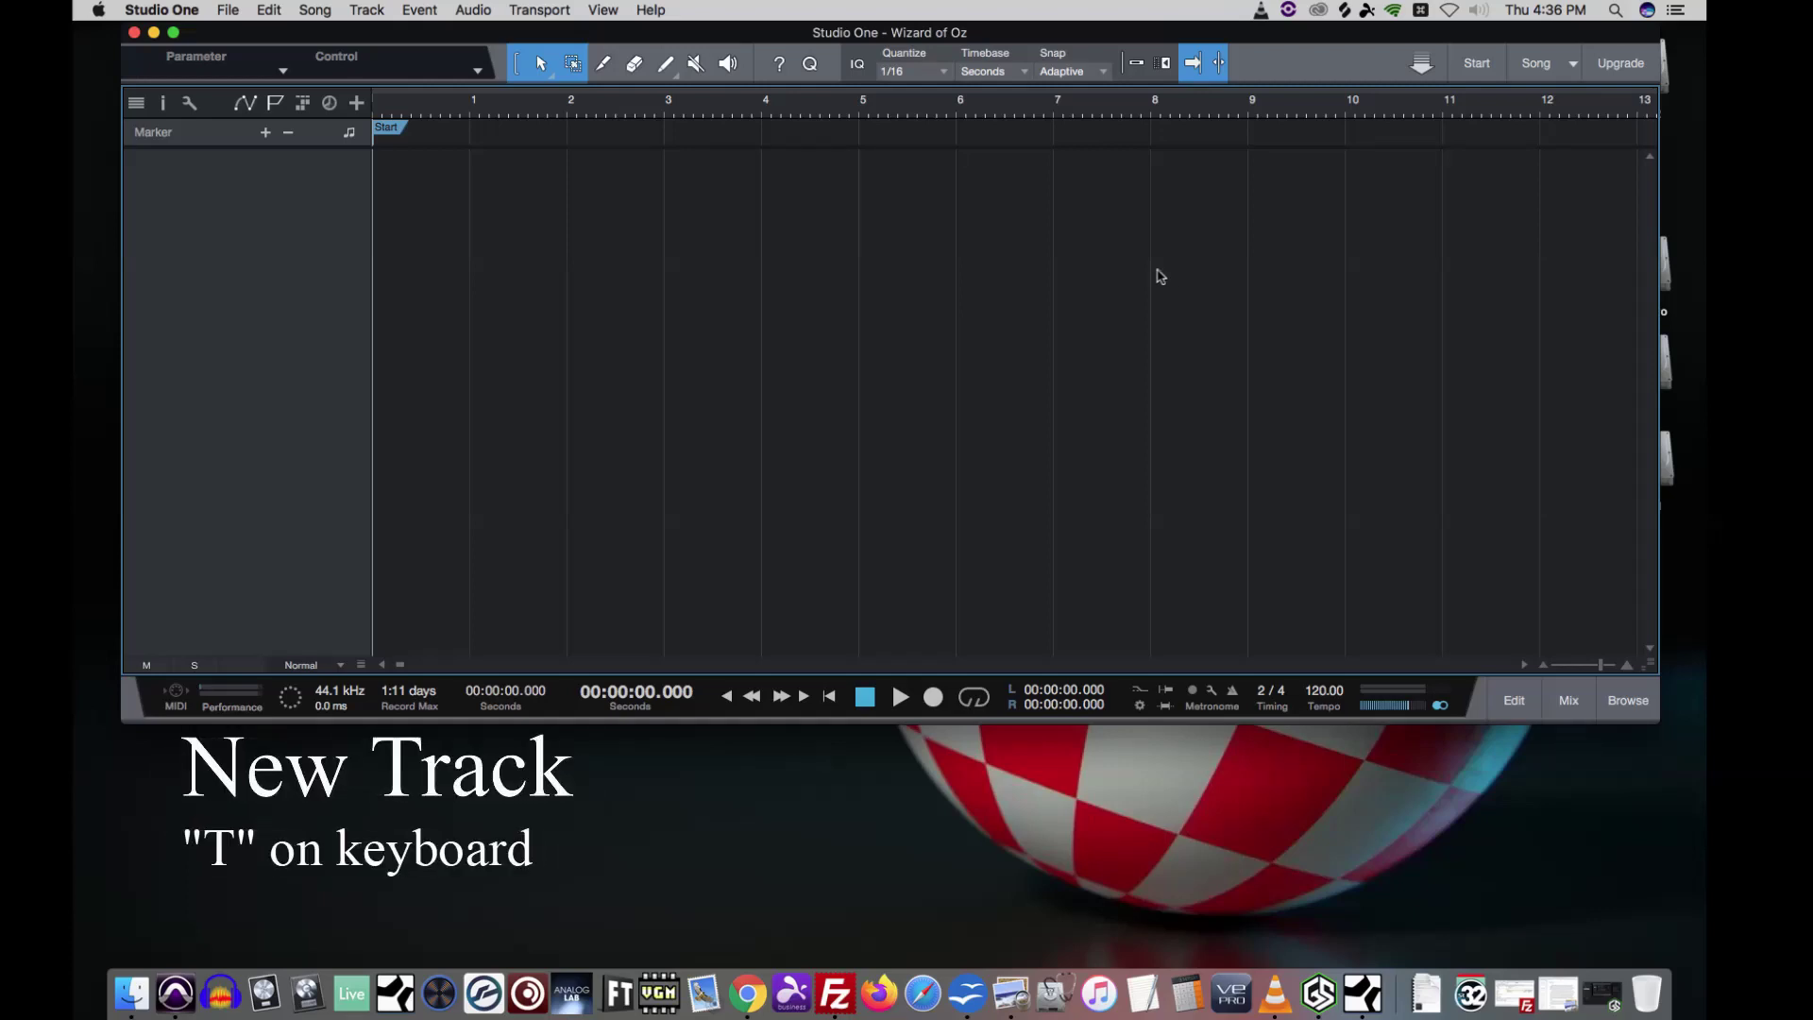
Step: Add a mono audio track named 'Narration' recording from Input L
{"action": "key", "text": "t"}
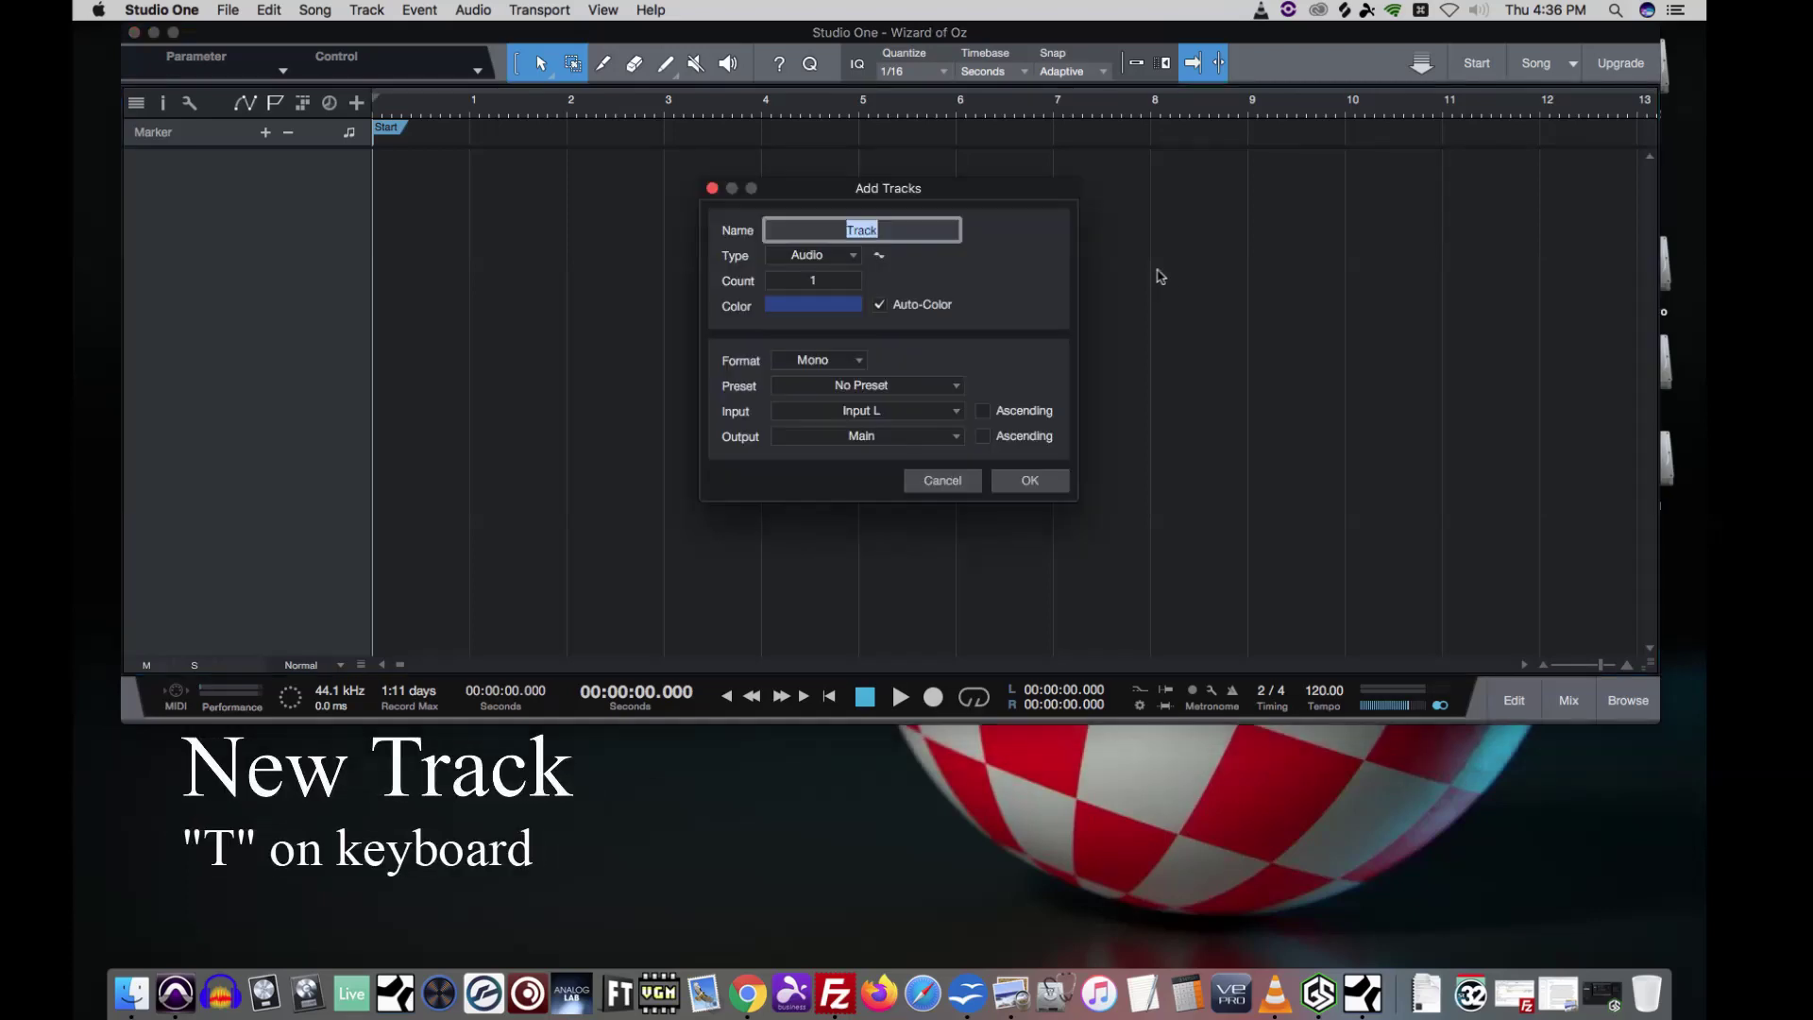
{"action": "type", "text": "Narration"}
{"action": "left_click", "coordinate": [900, 411]}
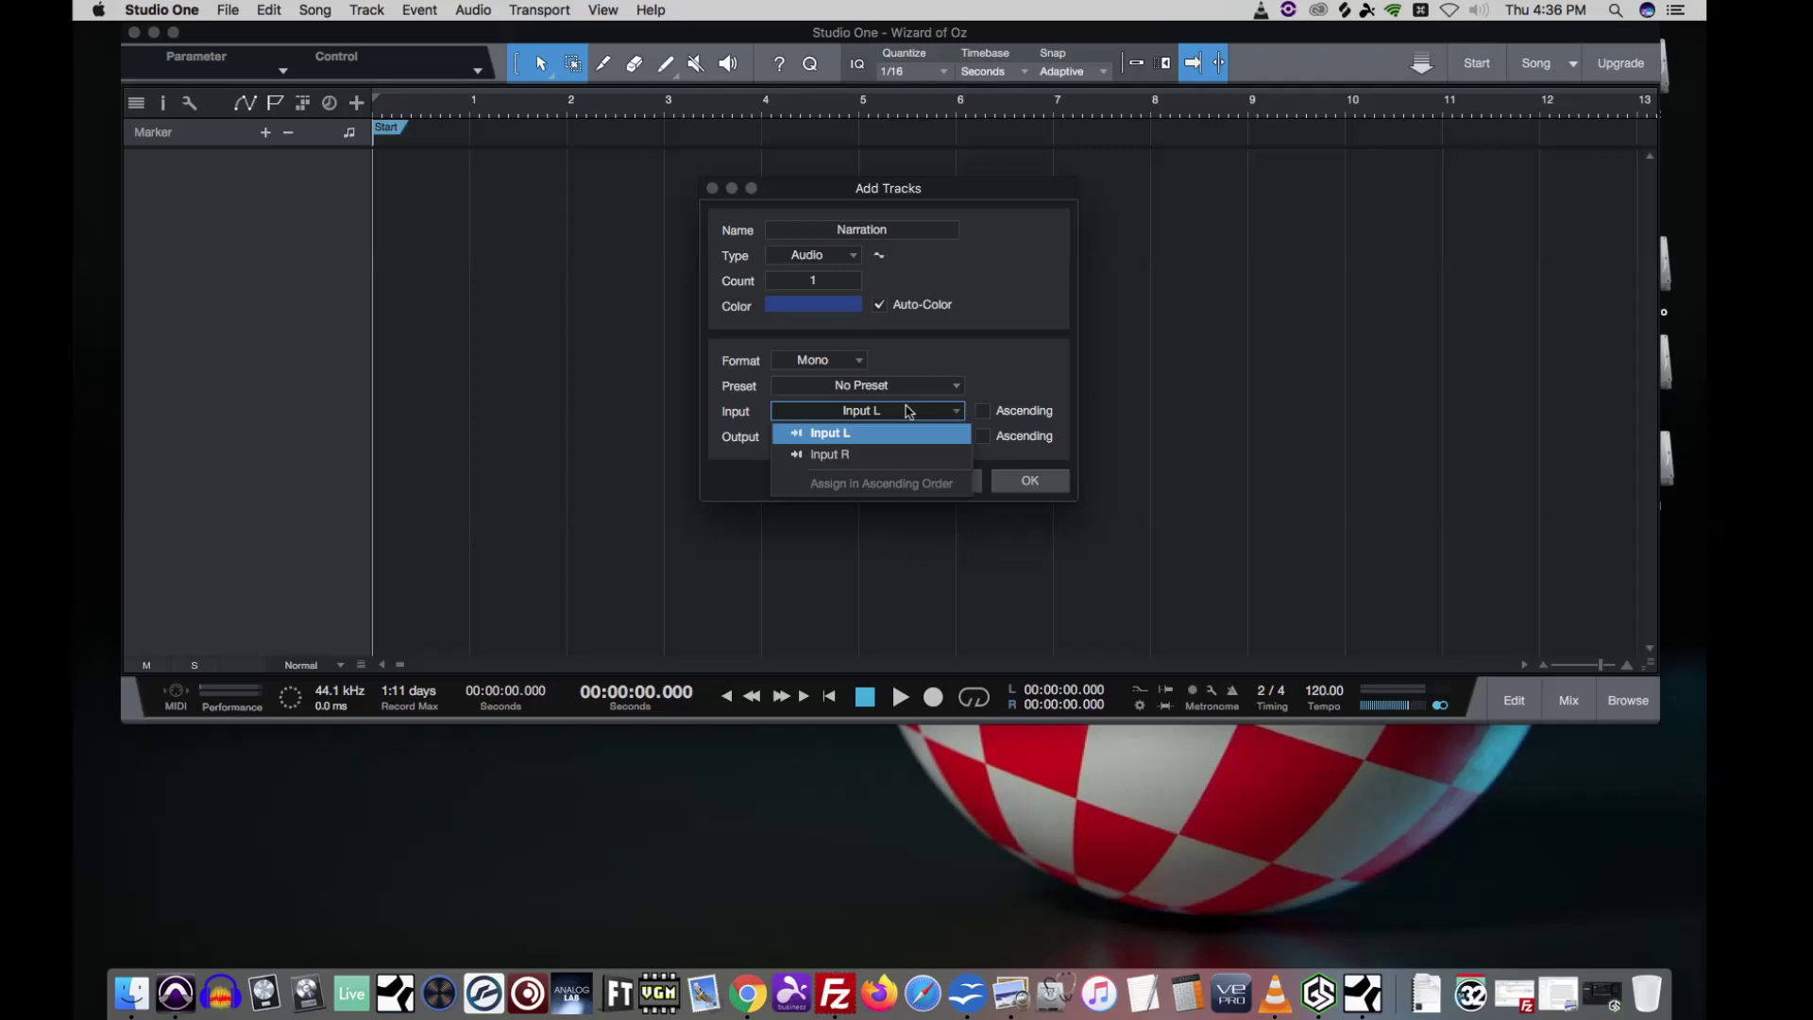
{"action": "left_click", "coordinate": [947, 360]}
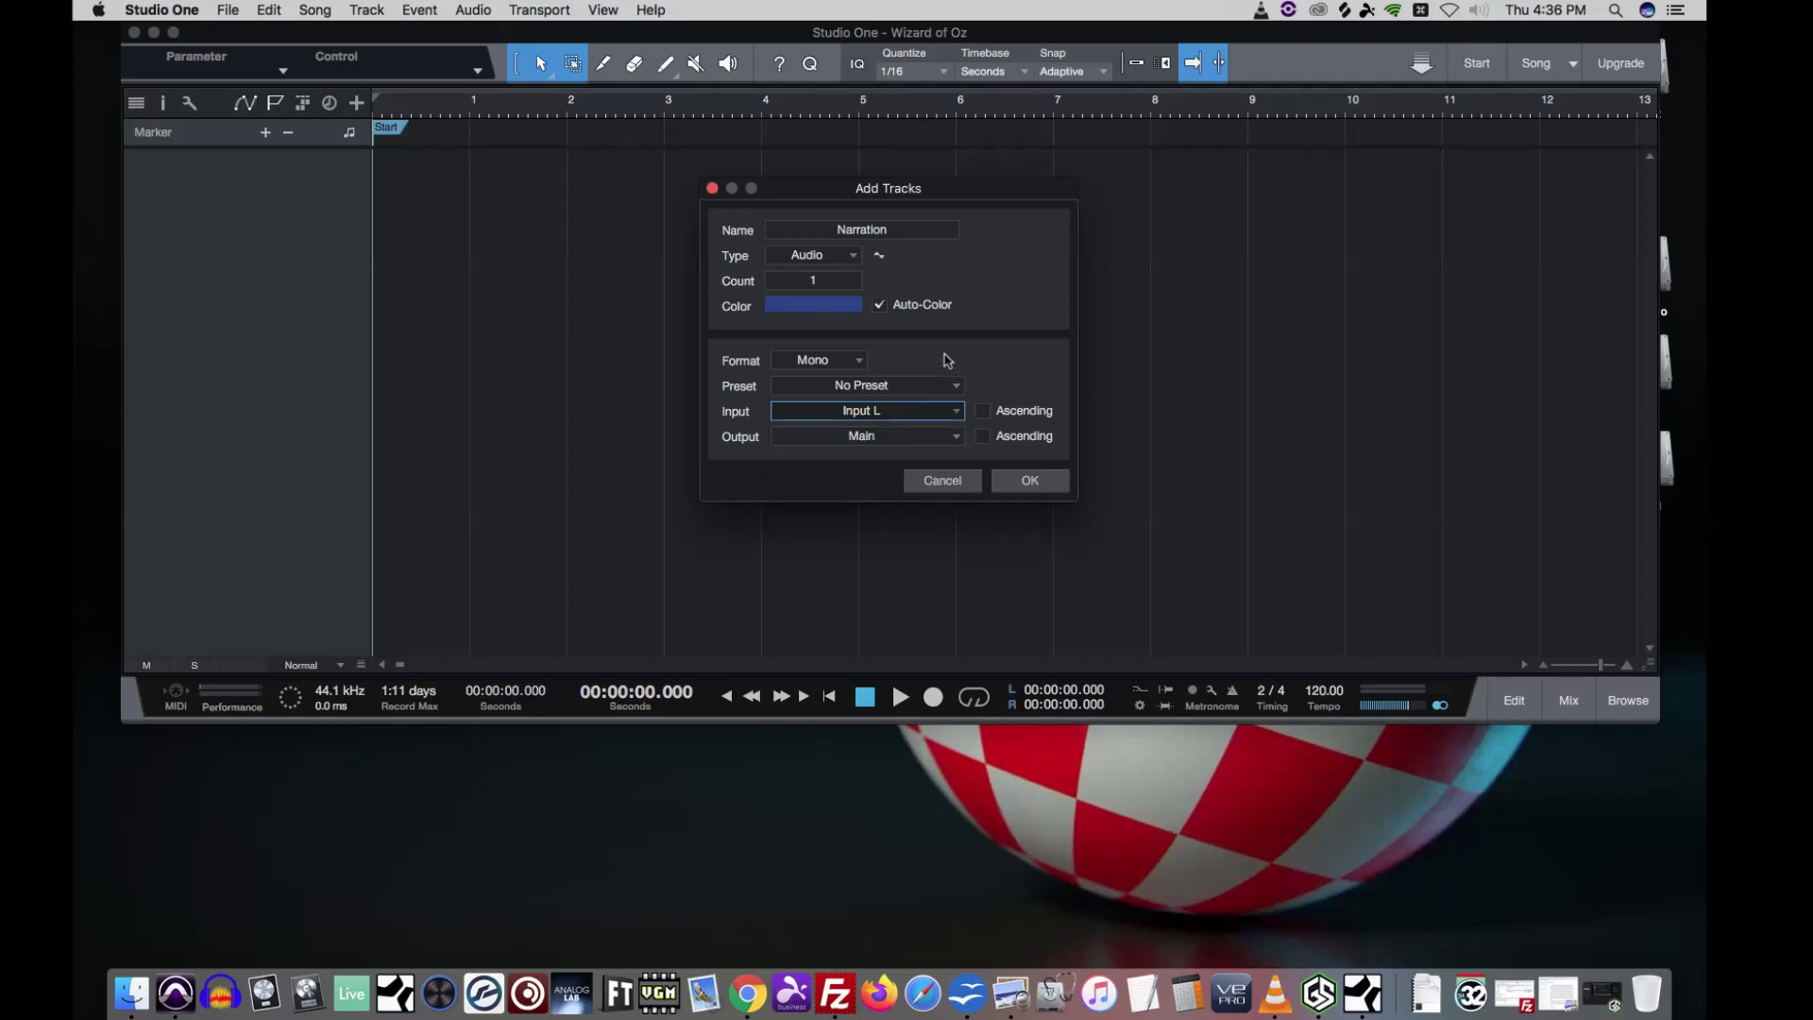
{"action": "left_click", "coordinate": [1033, 481]}
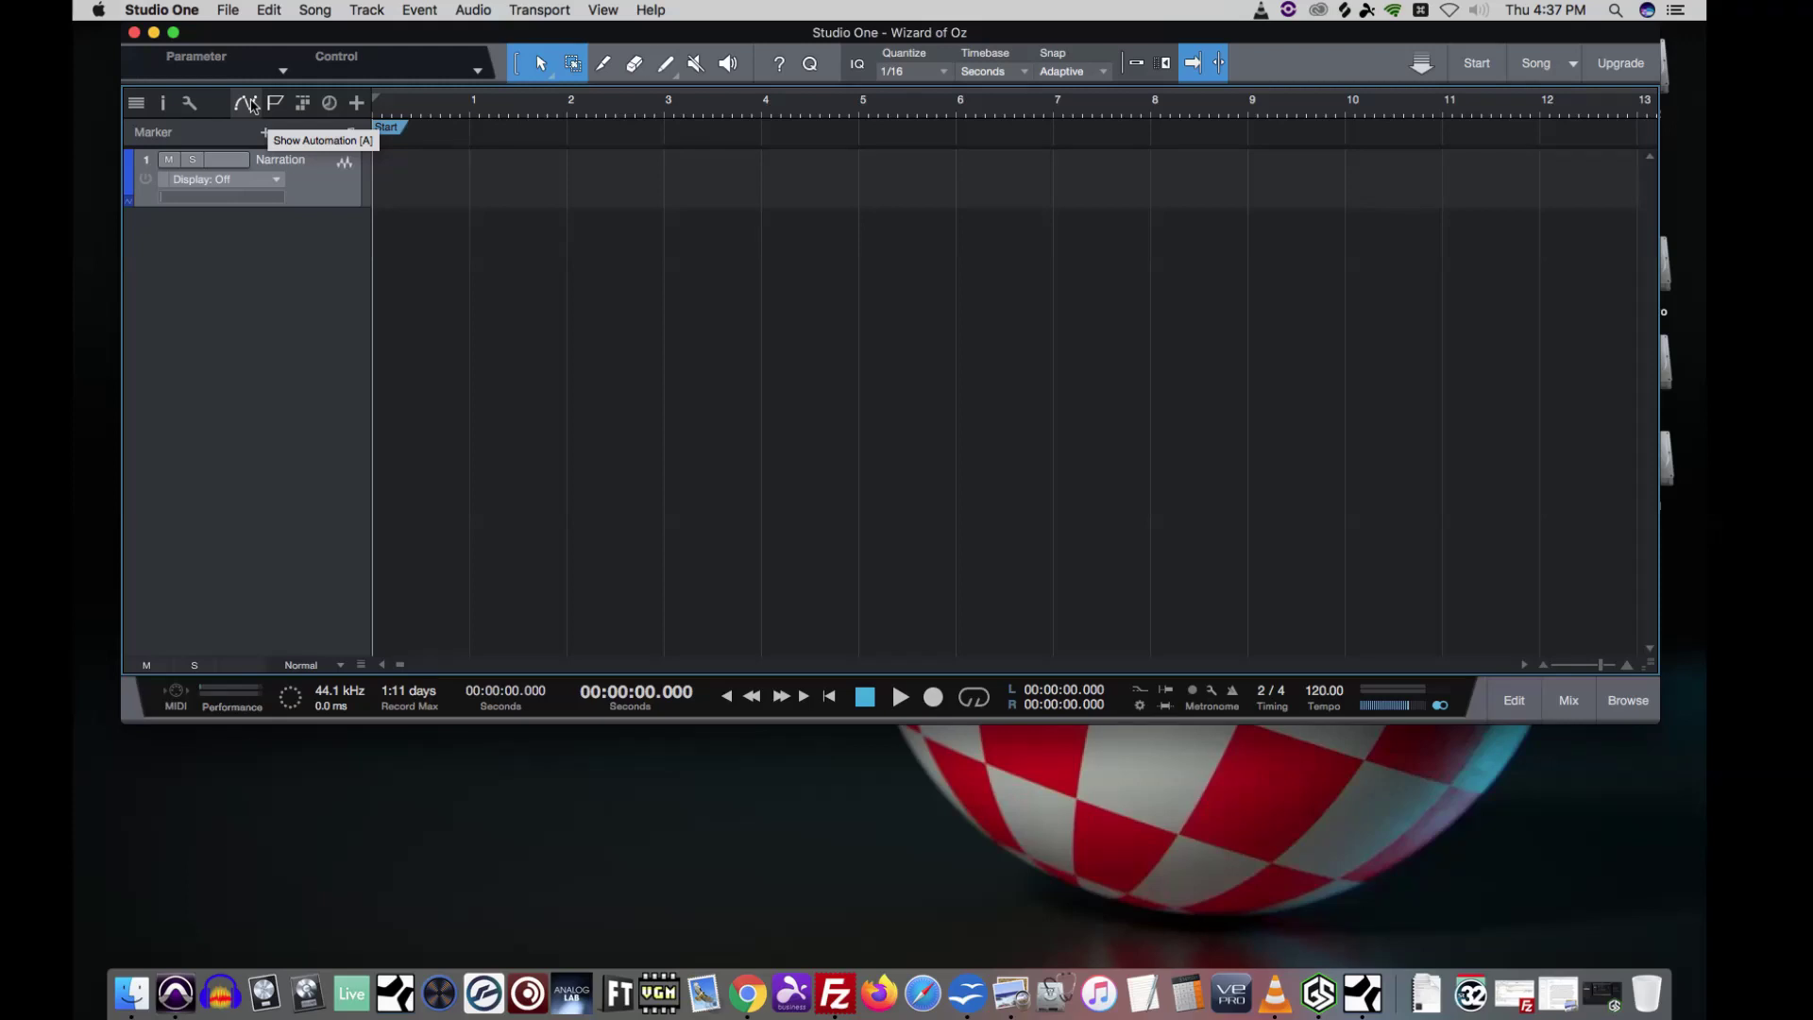
Step: Turn off automation display on the Narration track header and open its Input dropdown
{"action": "left_click", "coordinate": [253, 106]}
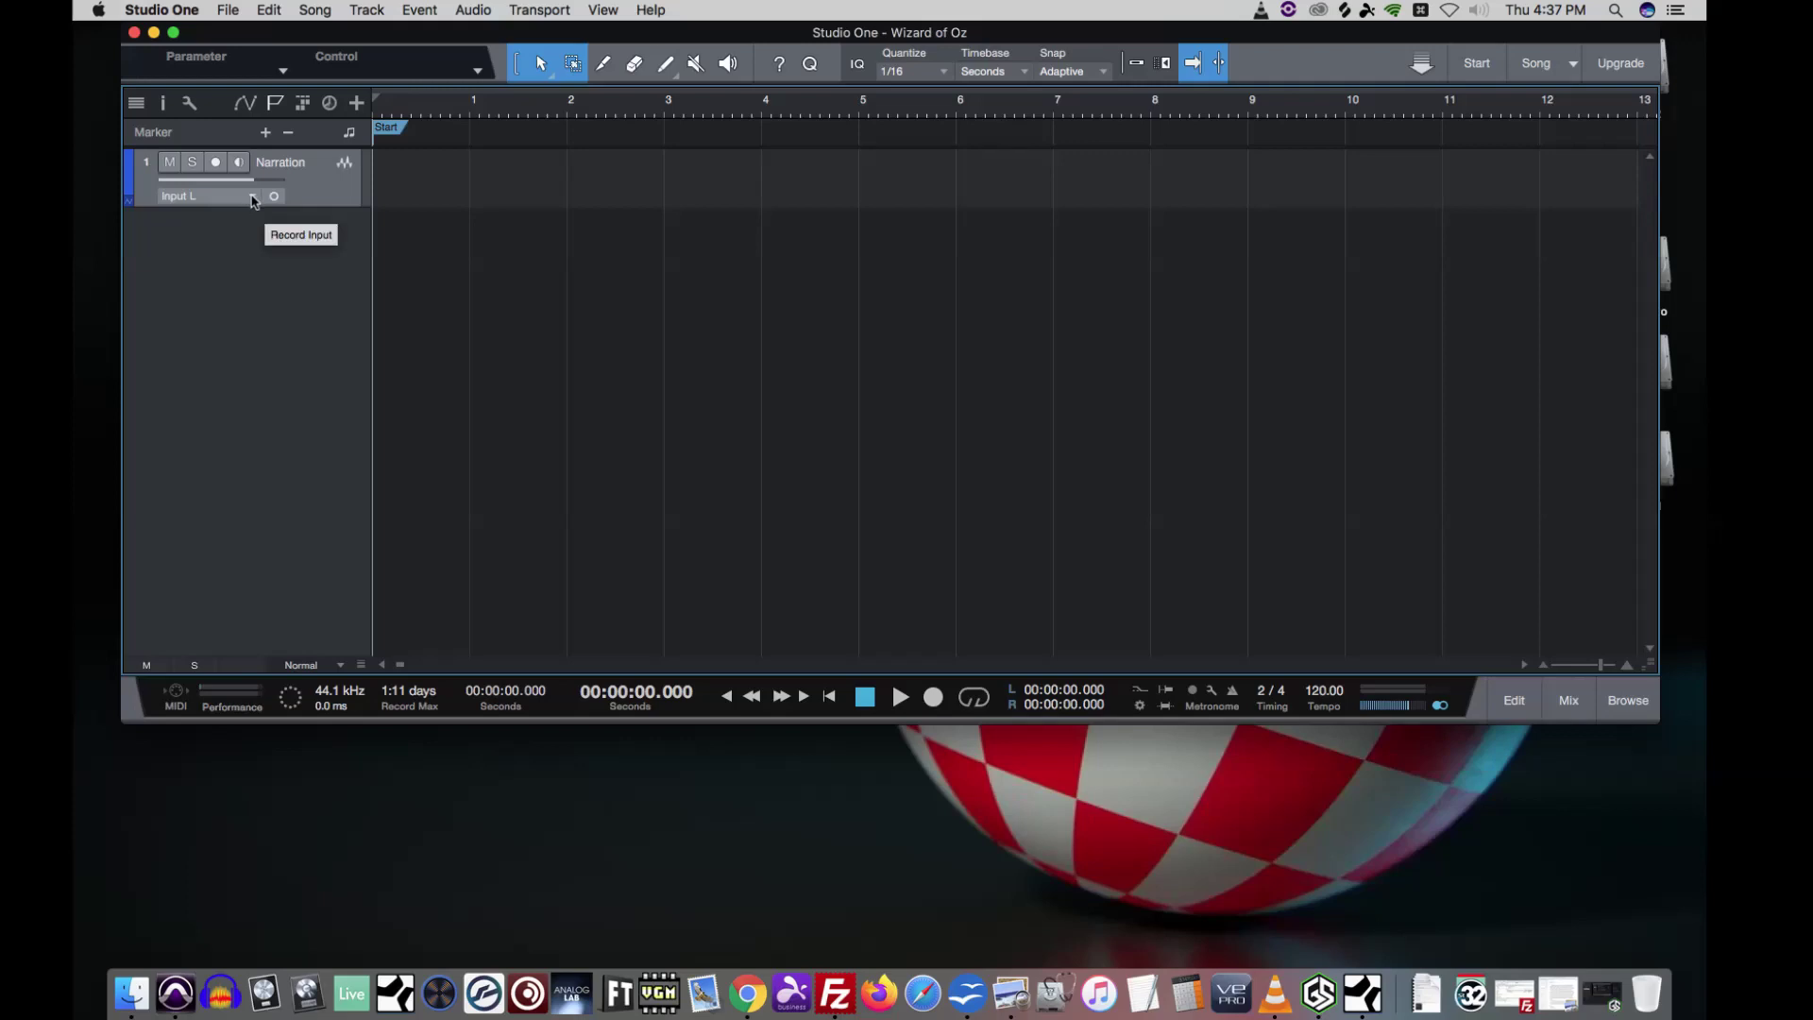
{"action": "left_click", "coordinate": [254, 197]}
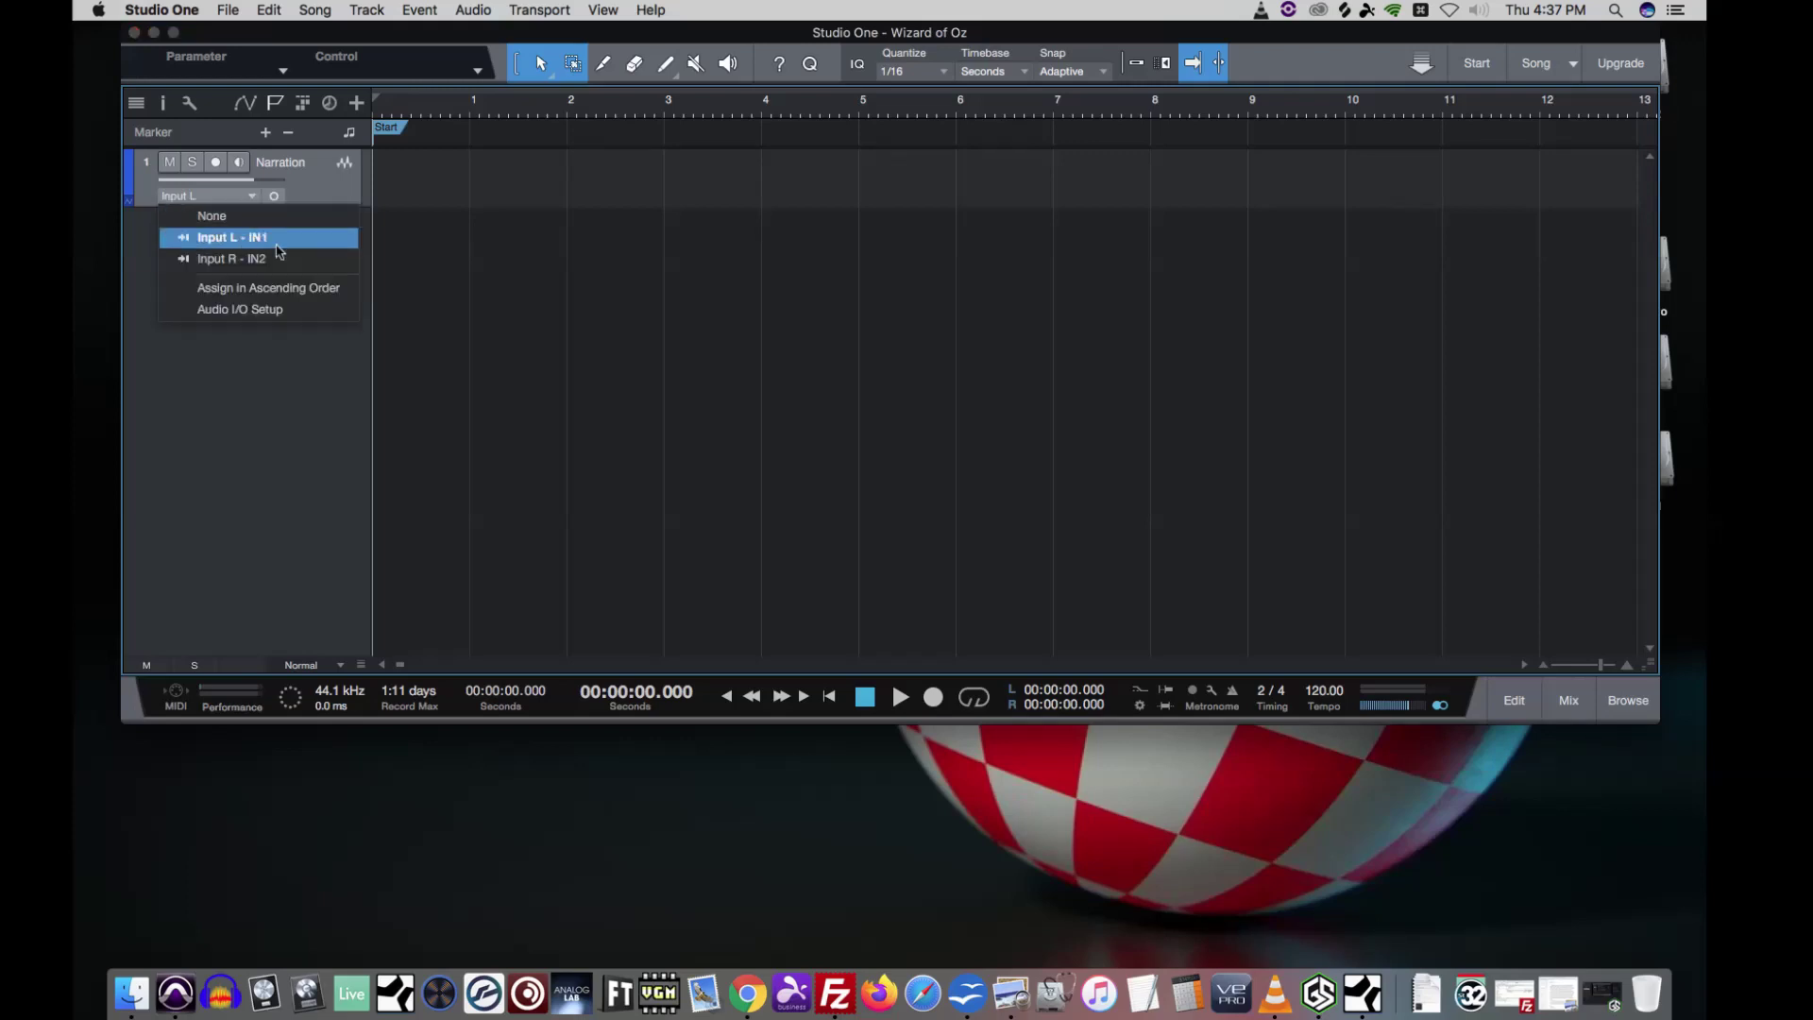
Step: Review Input L in Audio I/O Setup without renaming it, then confirm Song Setup
{"action": "left_click", "coordinate": [288, 311]}
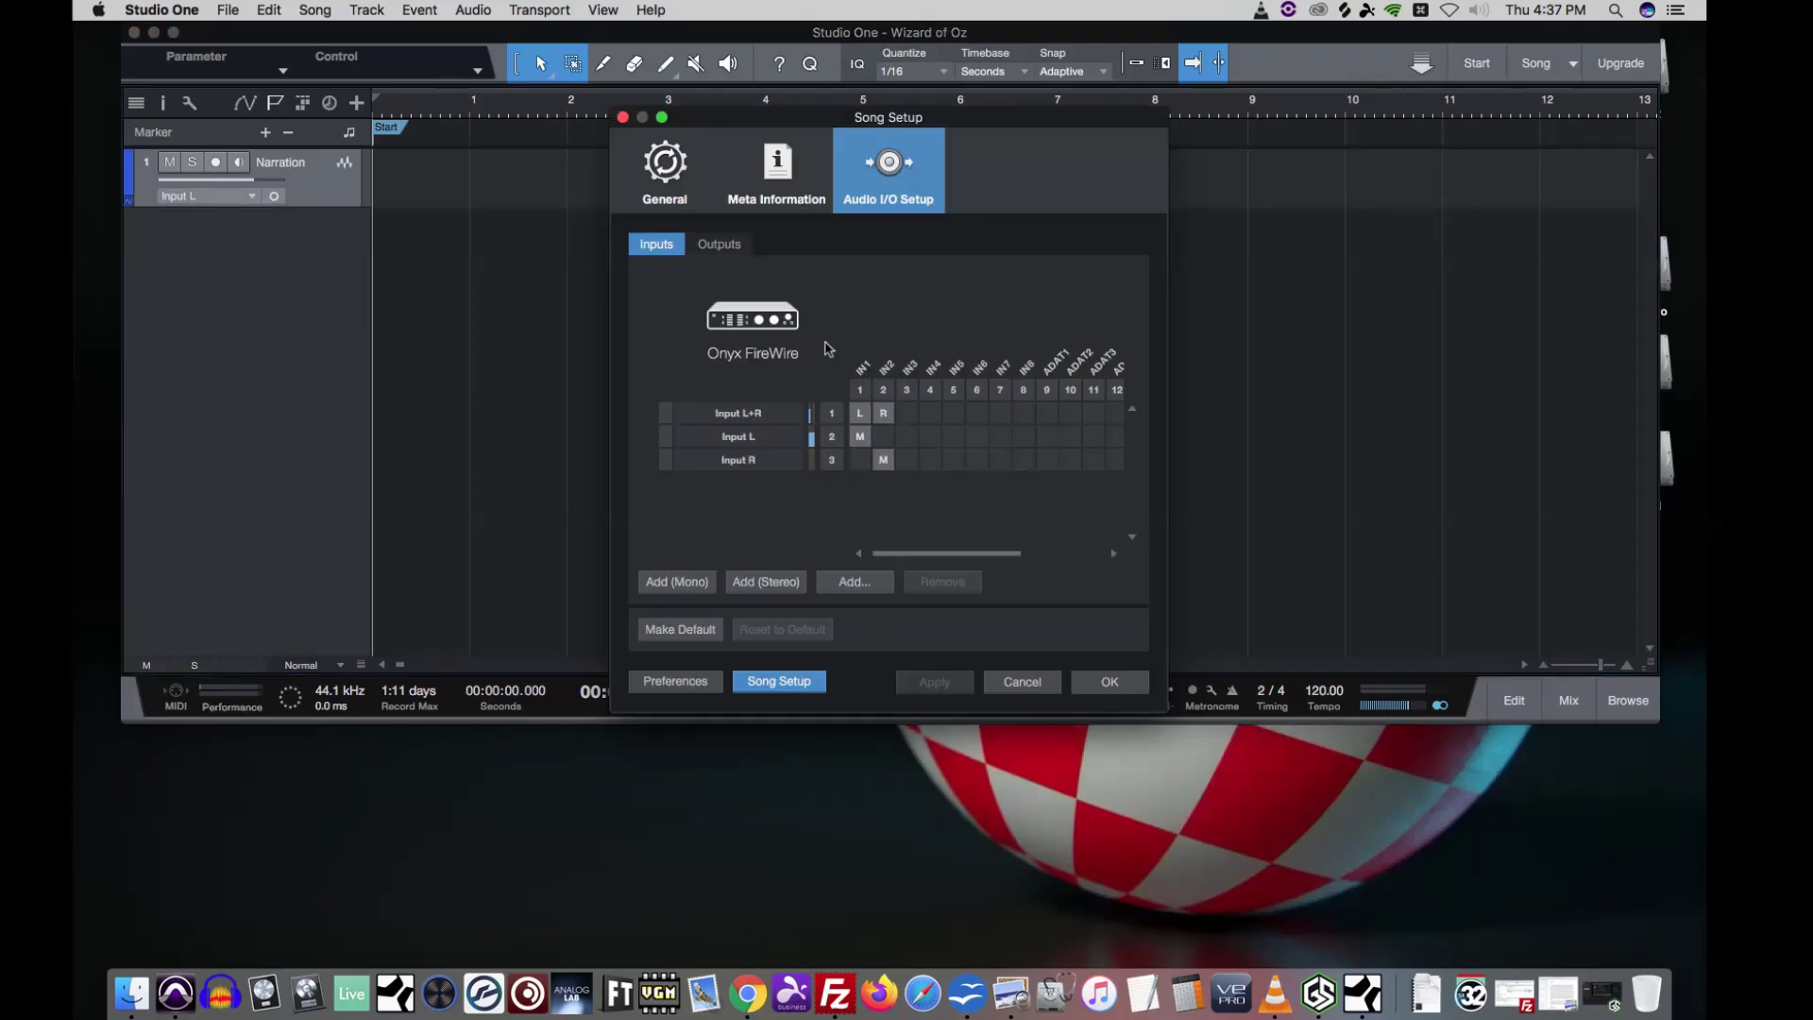
{"action": "double_click", "coordinate": [748, 441]}
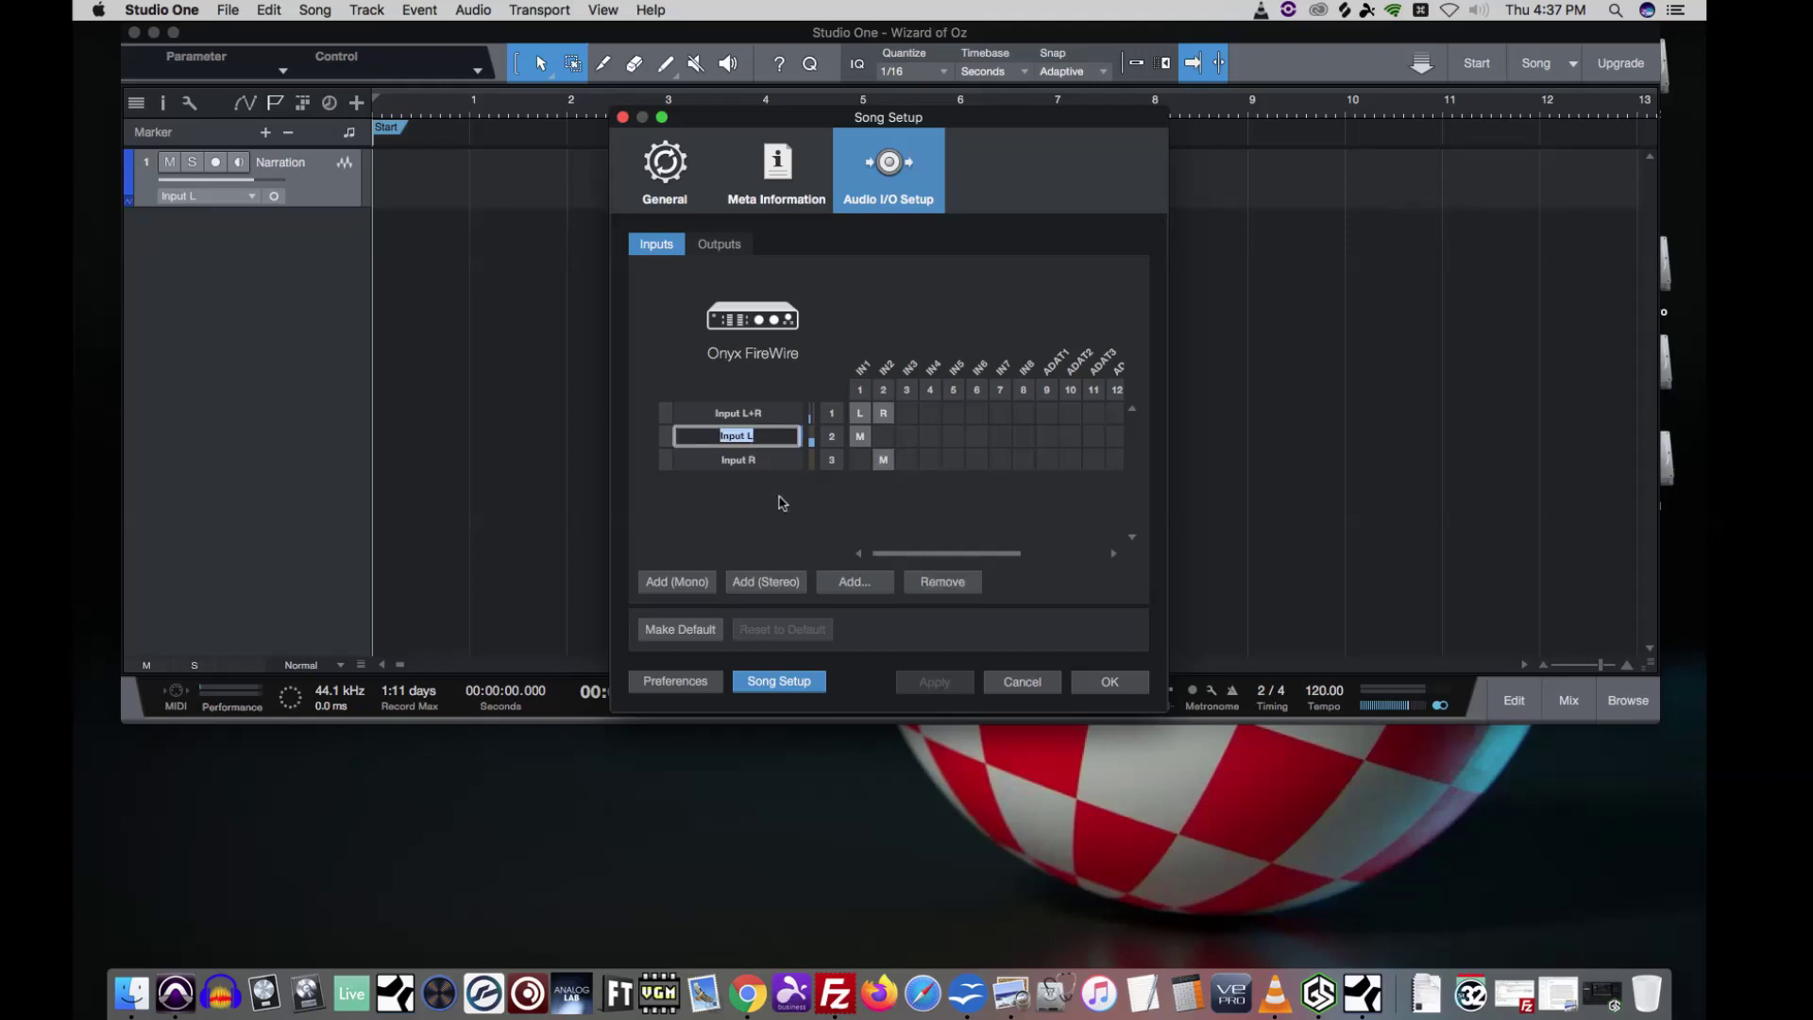
{"action": "key", "text": "Return"}
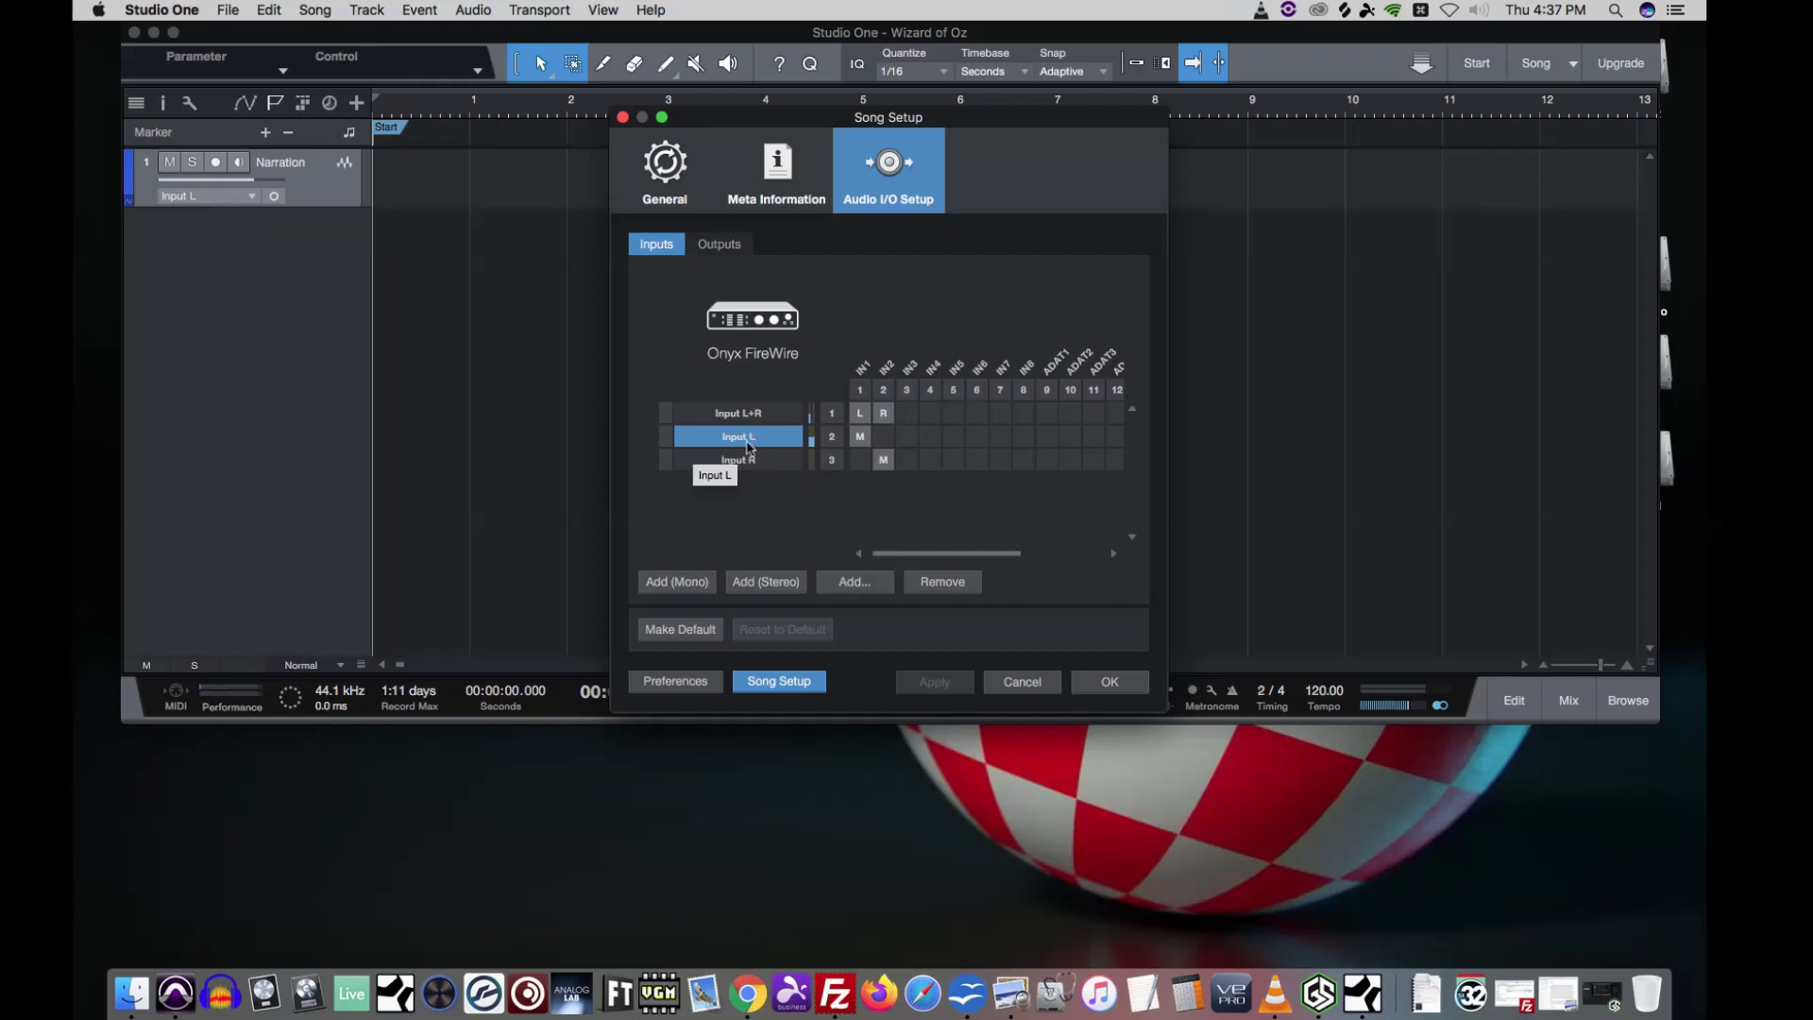
{"action": "left_click", "coordinate": [1111, 682]}
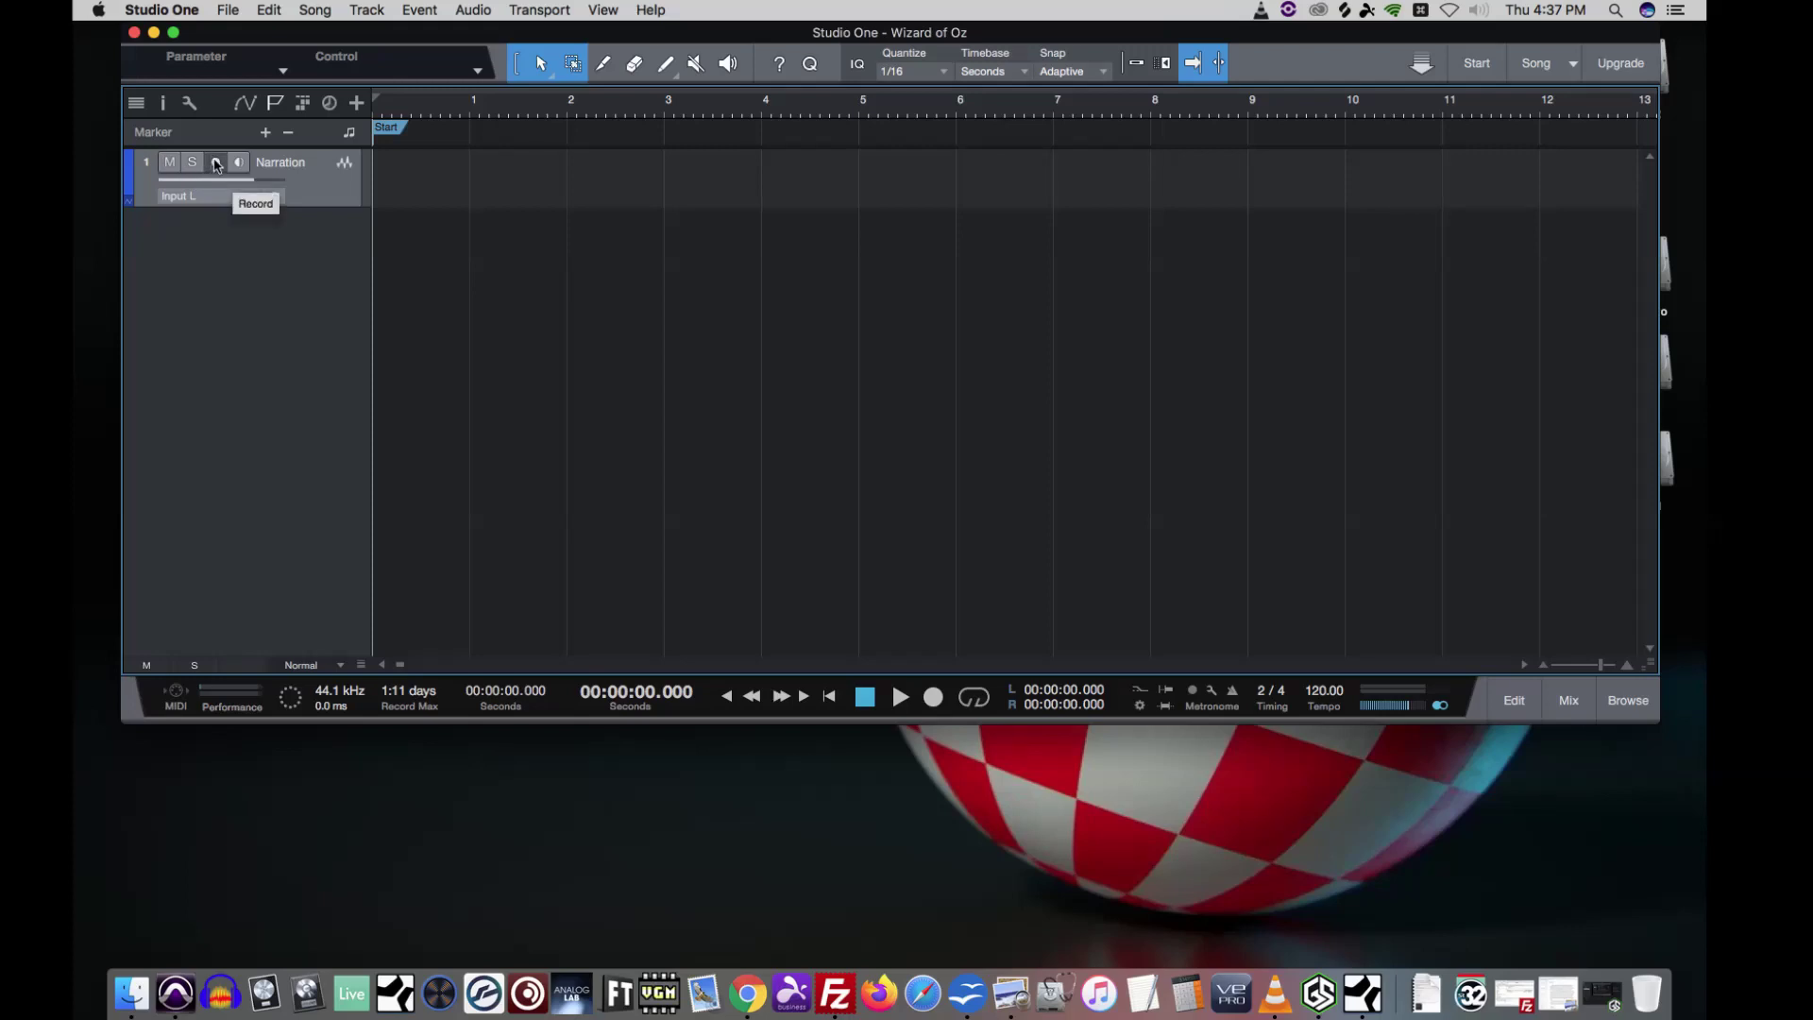
Step: Arm the Narration track with input monitoring on, and switch on pre-roll in the transport
{"action": "left_click", "coordinate": [216, 164]}
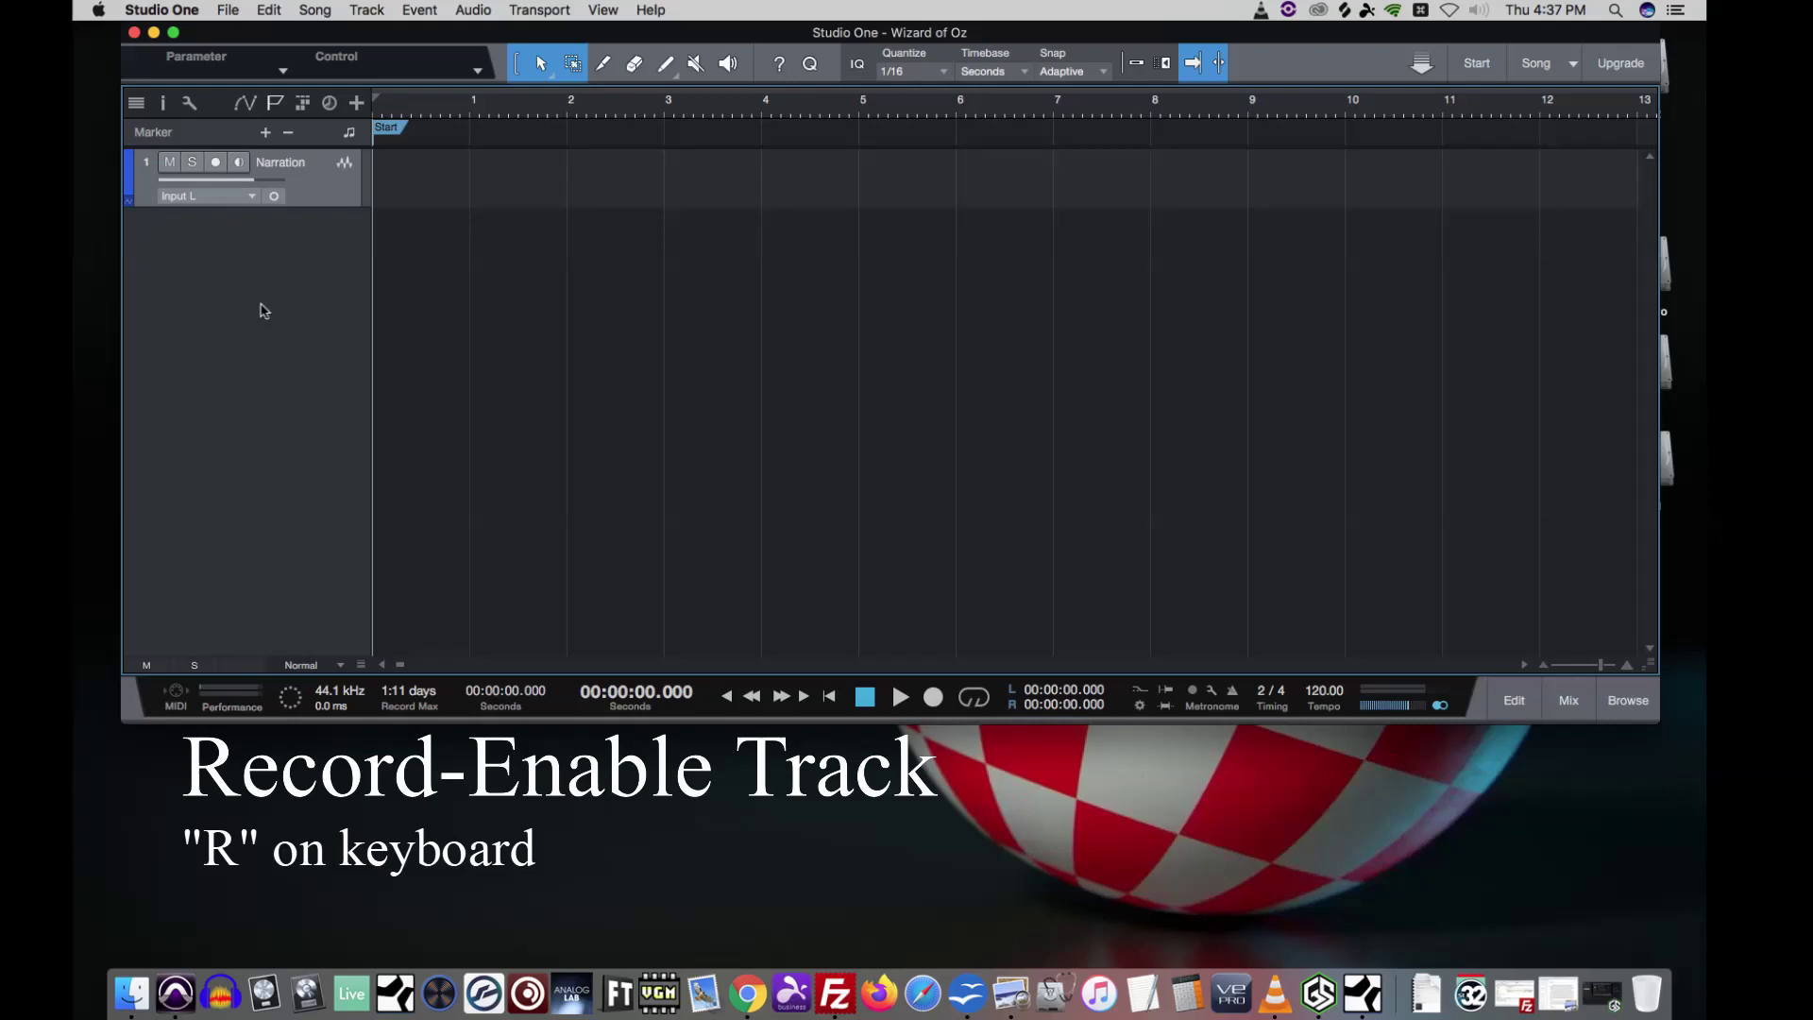
{"action": "left_click", "coordinate": [239, 166]}
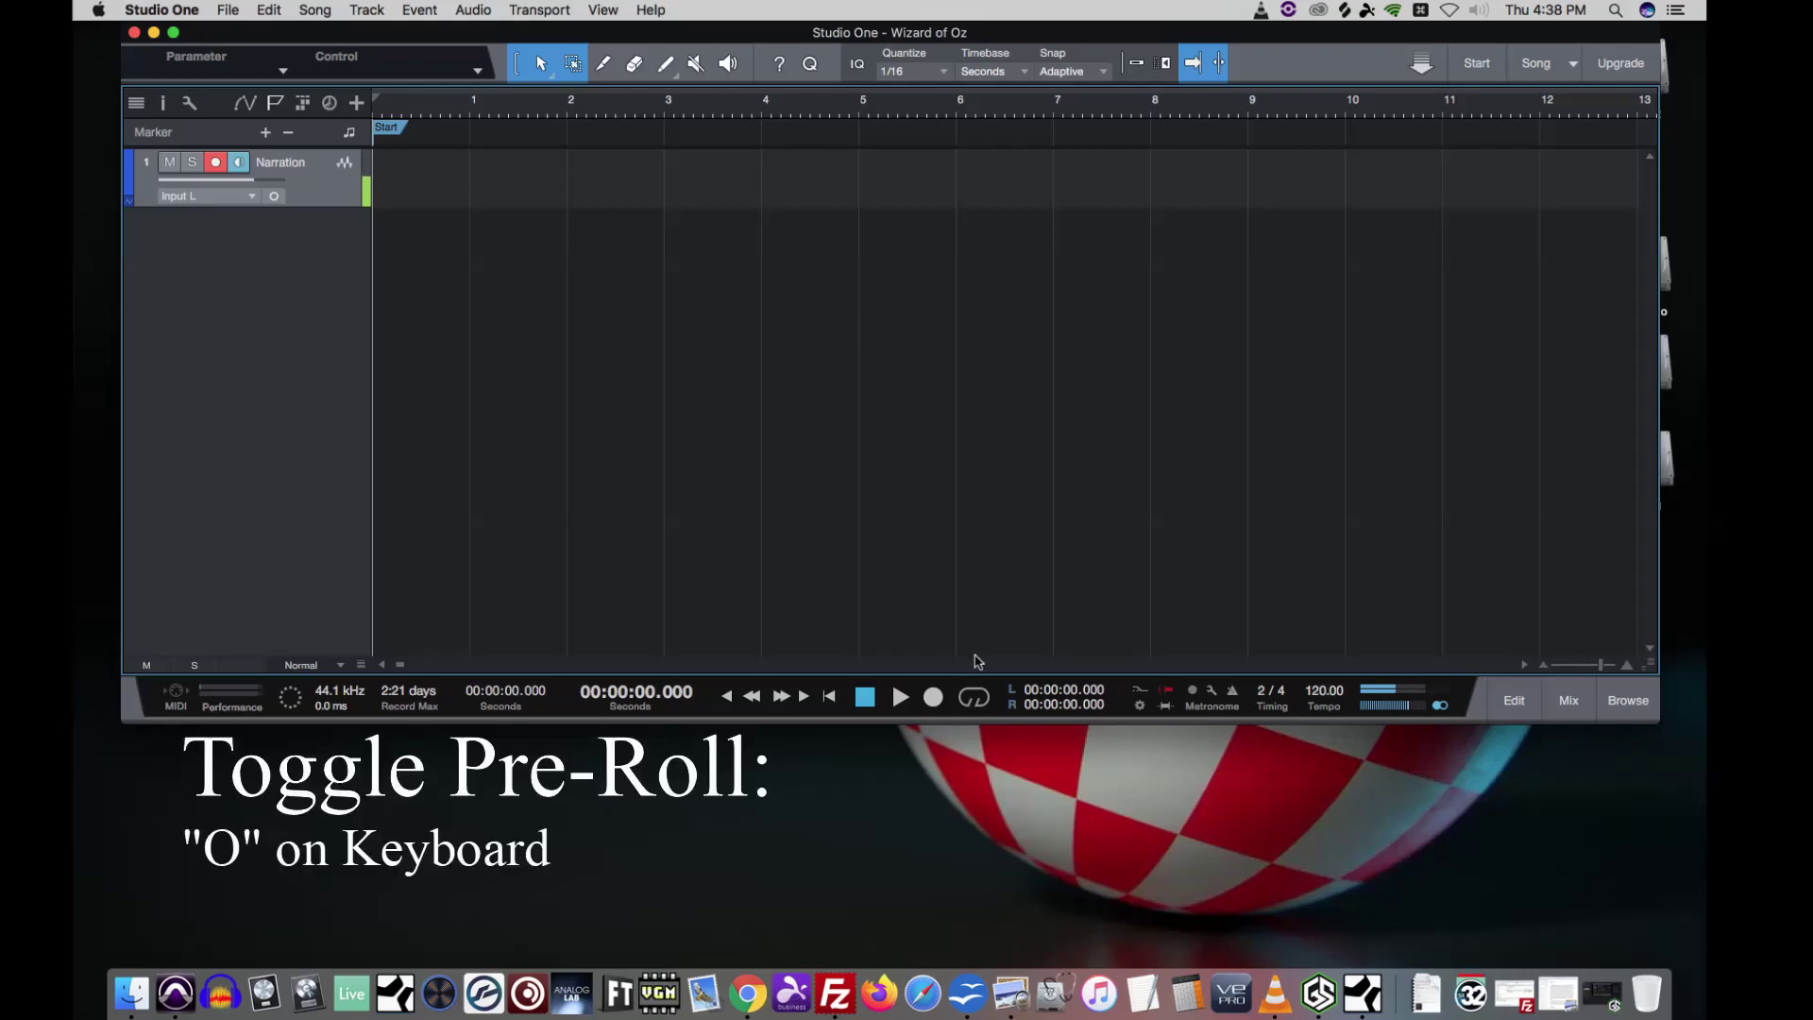
{"action": "left_click", "coordinate": [1167, 690]}
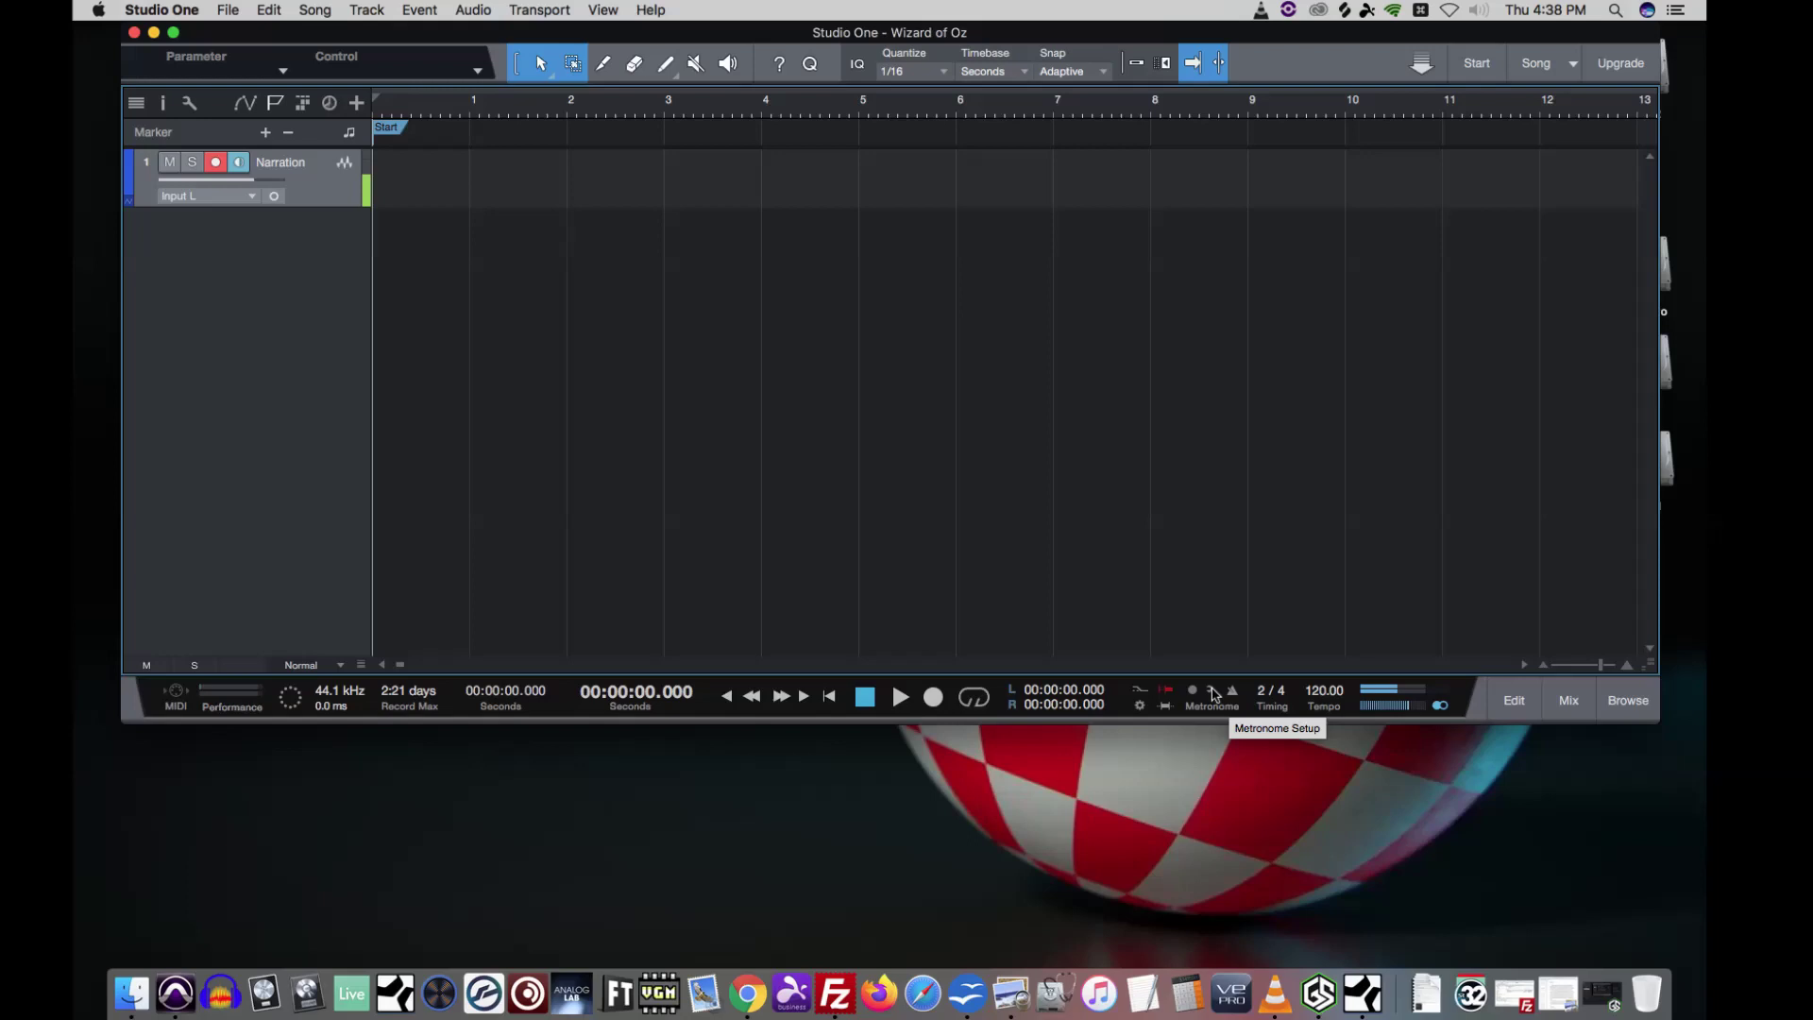
{"action": "left_click", "coordinate": [1214, 696]}
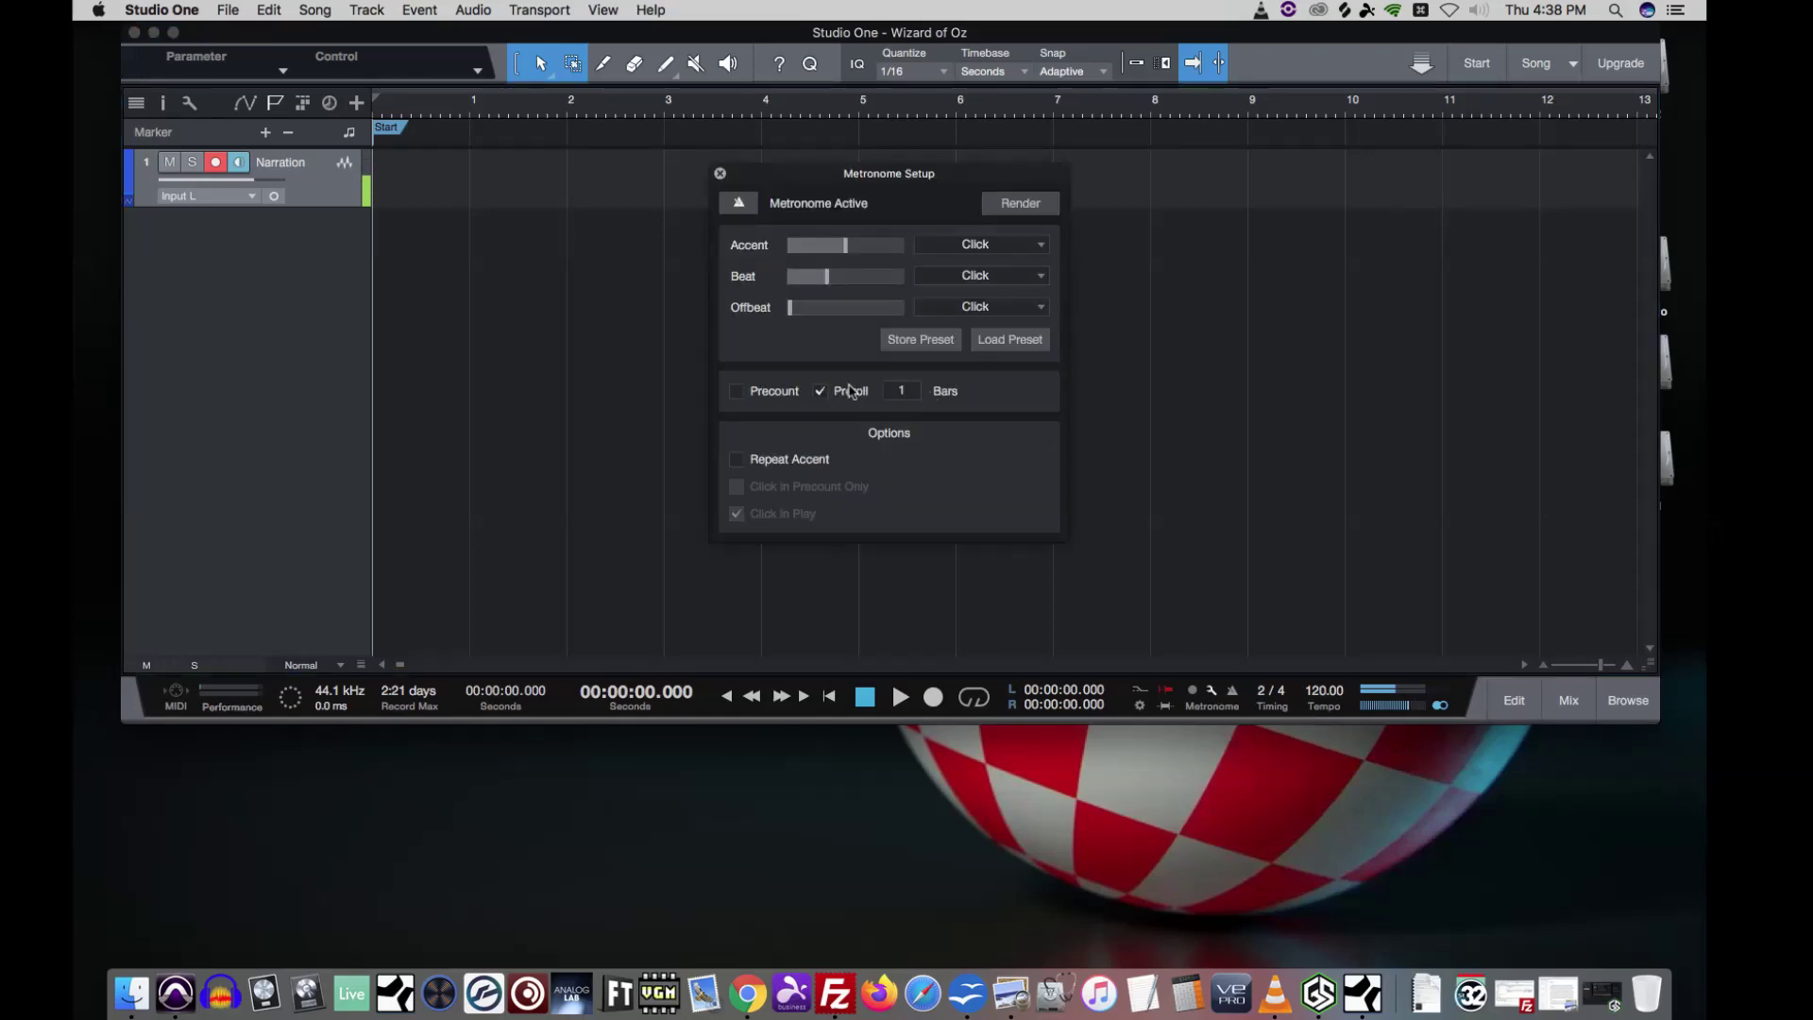
Step: Set Preroll to 5 bars in Metronome Setup and close it
{"action": "left_click", "coordinate": [906, 396]}
{"action": "left_click", "coordinate": [721, 174]}
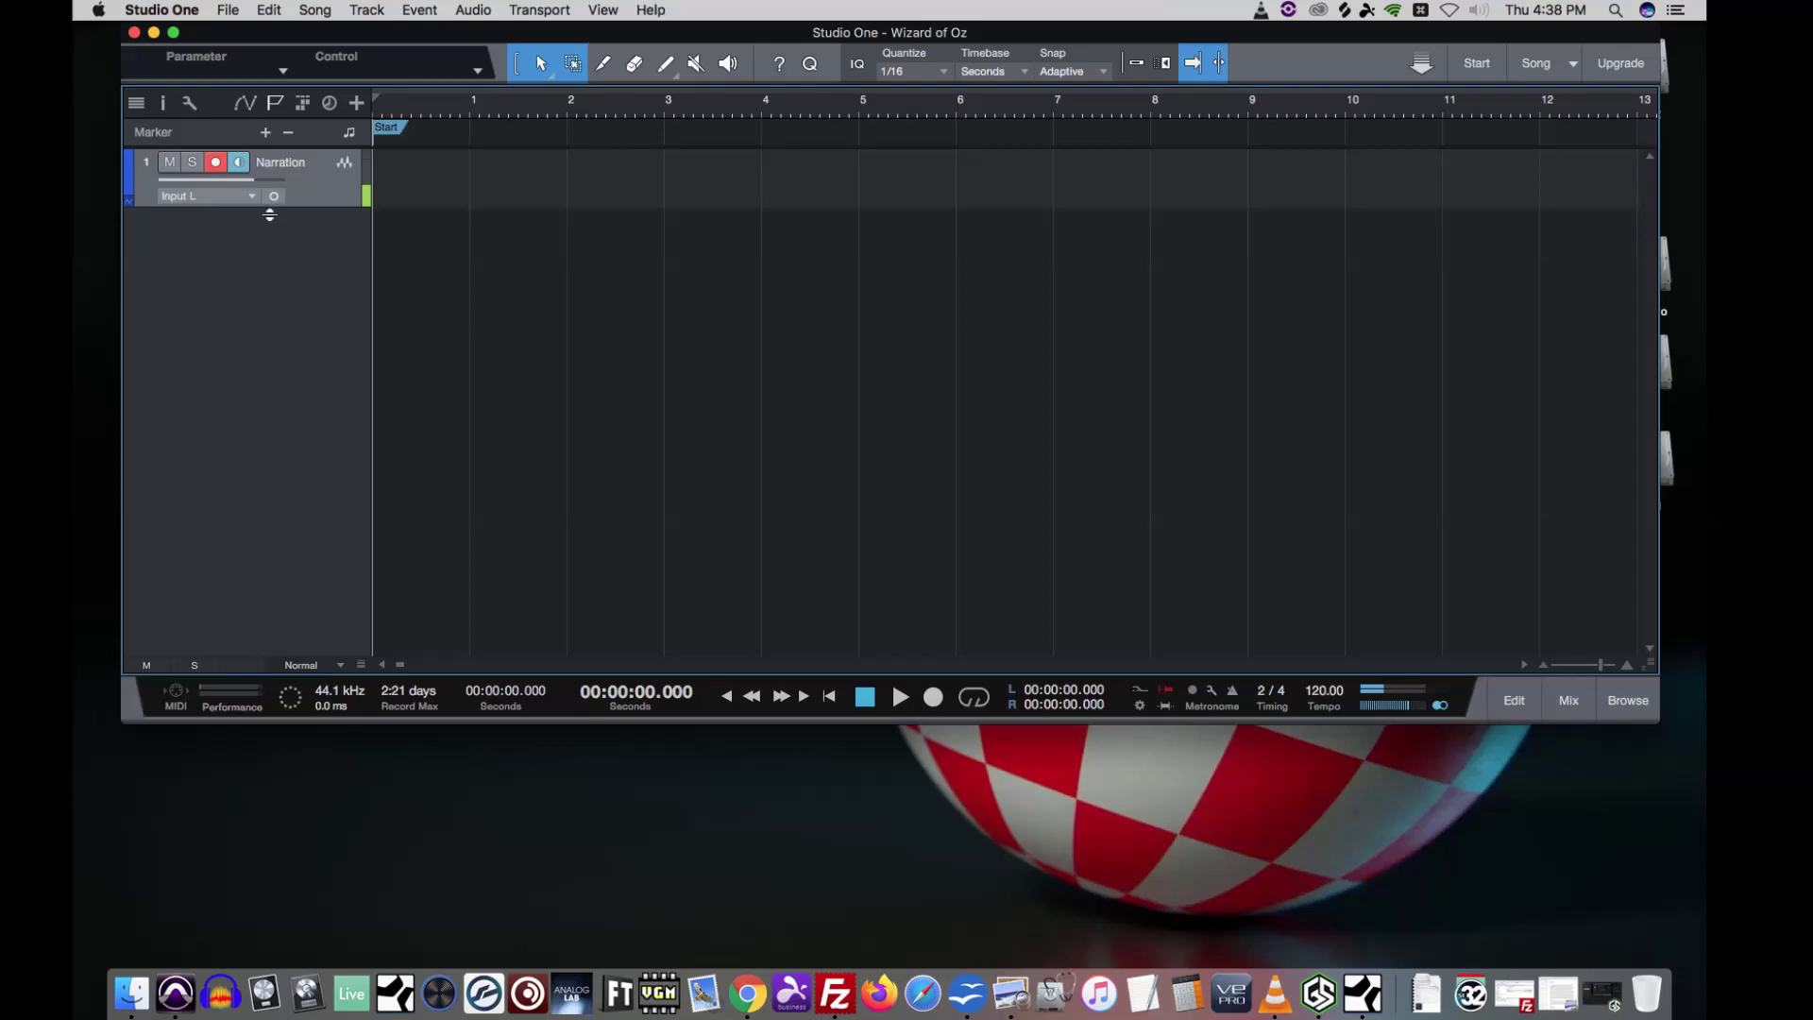
Step: Resize the Narration track to a slightly taller medium height
{"action": "left_click_drag", "start_coordinate": [269, 215], "coordinate": [263, 494]}
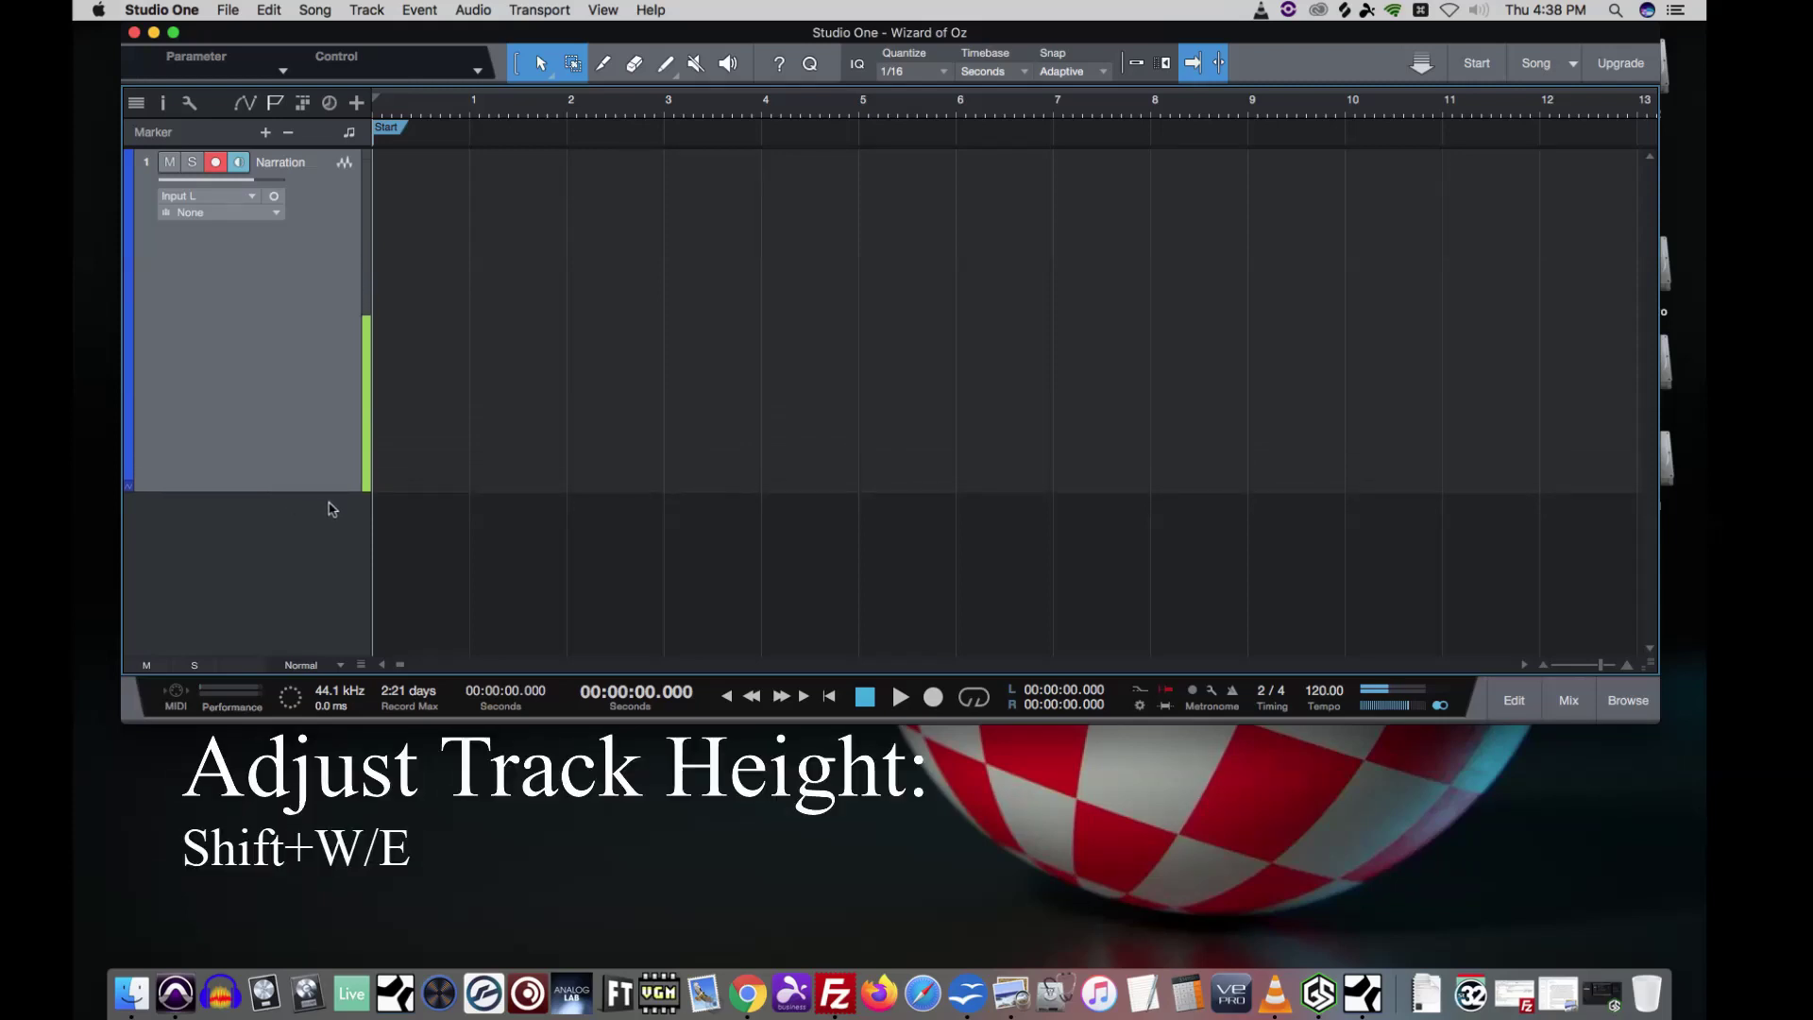
{"action": "key", "text": "shift+w"}
{"action": "key", "text": "shift+e"}
{"action": "key", "text": "shift+e"}
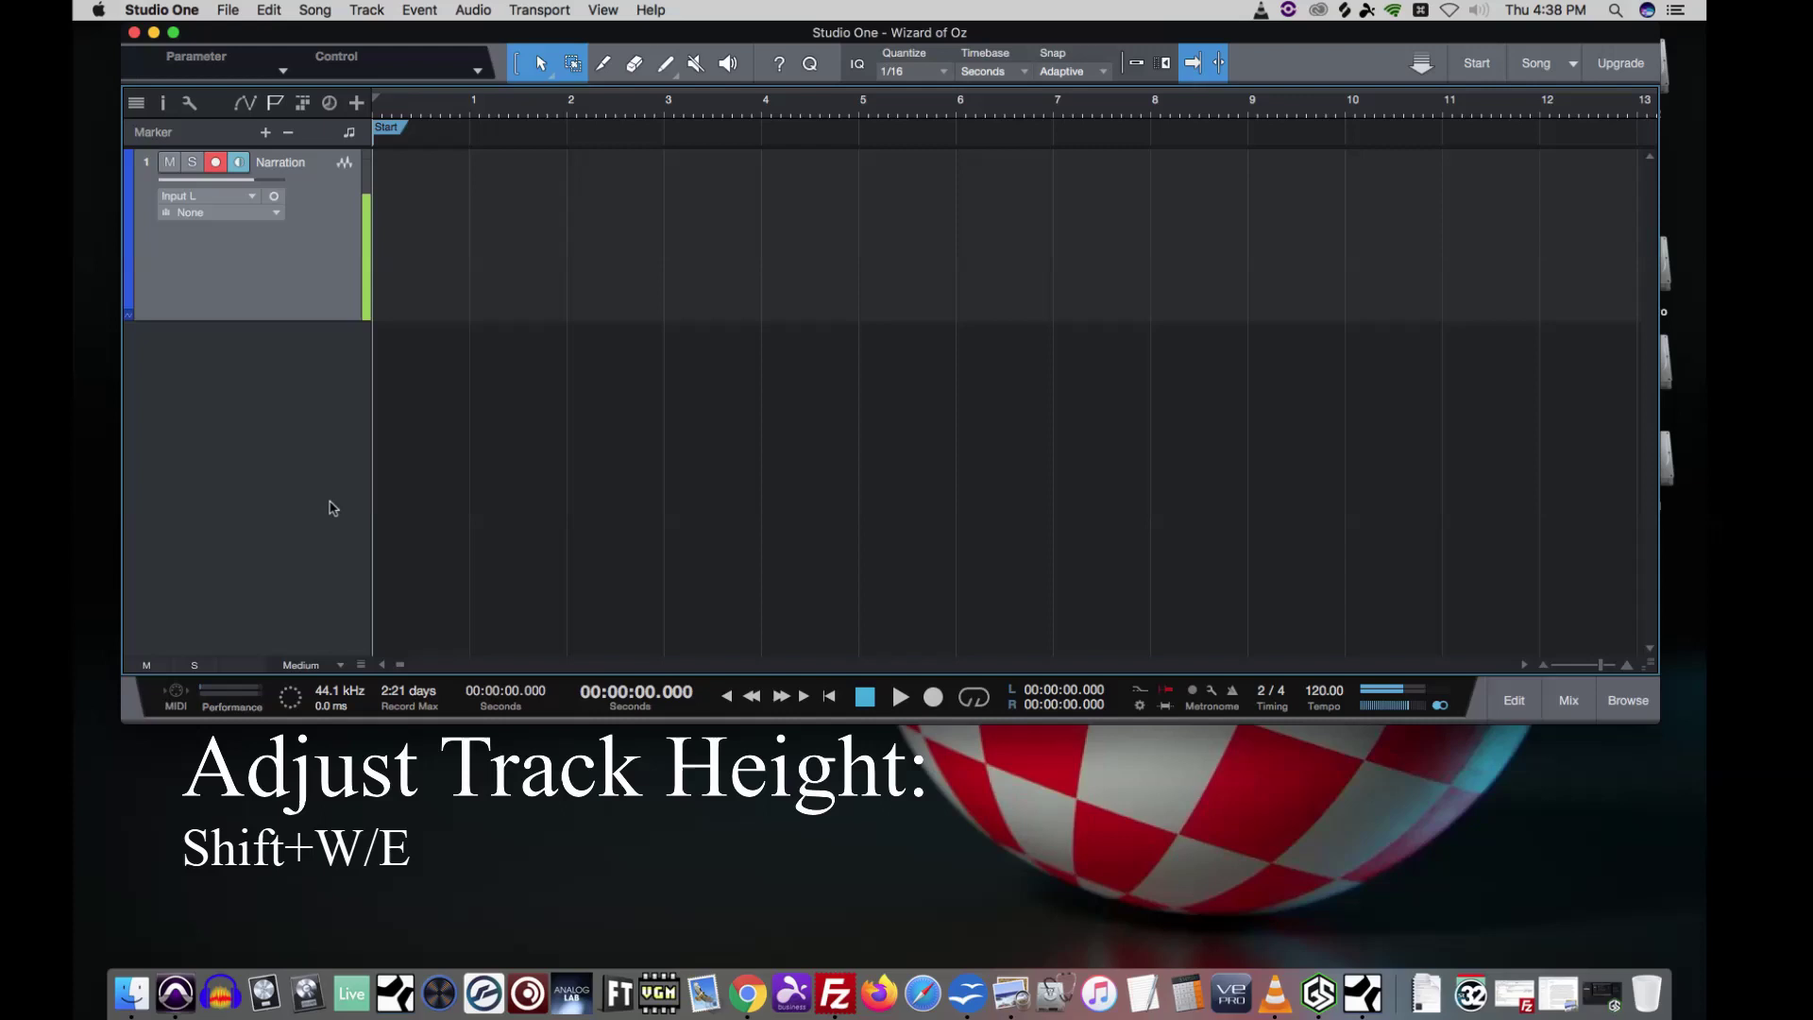
{"action": "key", "text": "shift+w"}
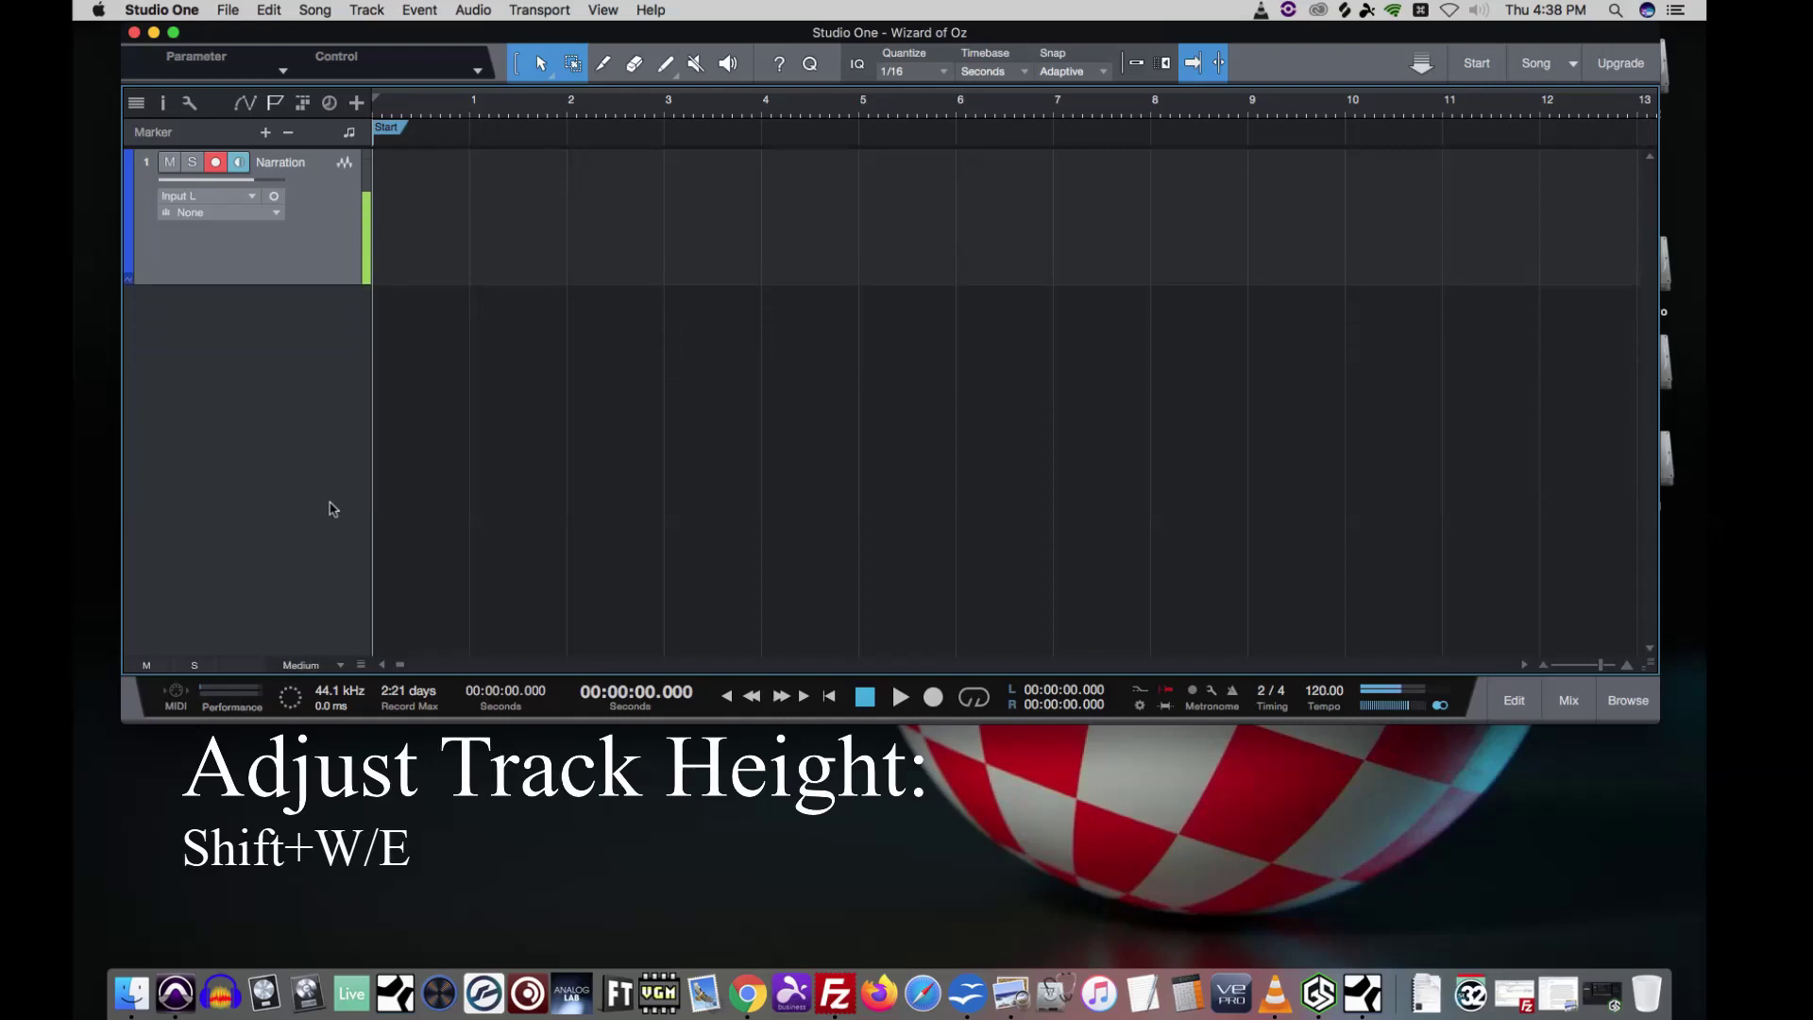
{"action": "key", "text": "shift+e"}
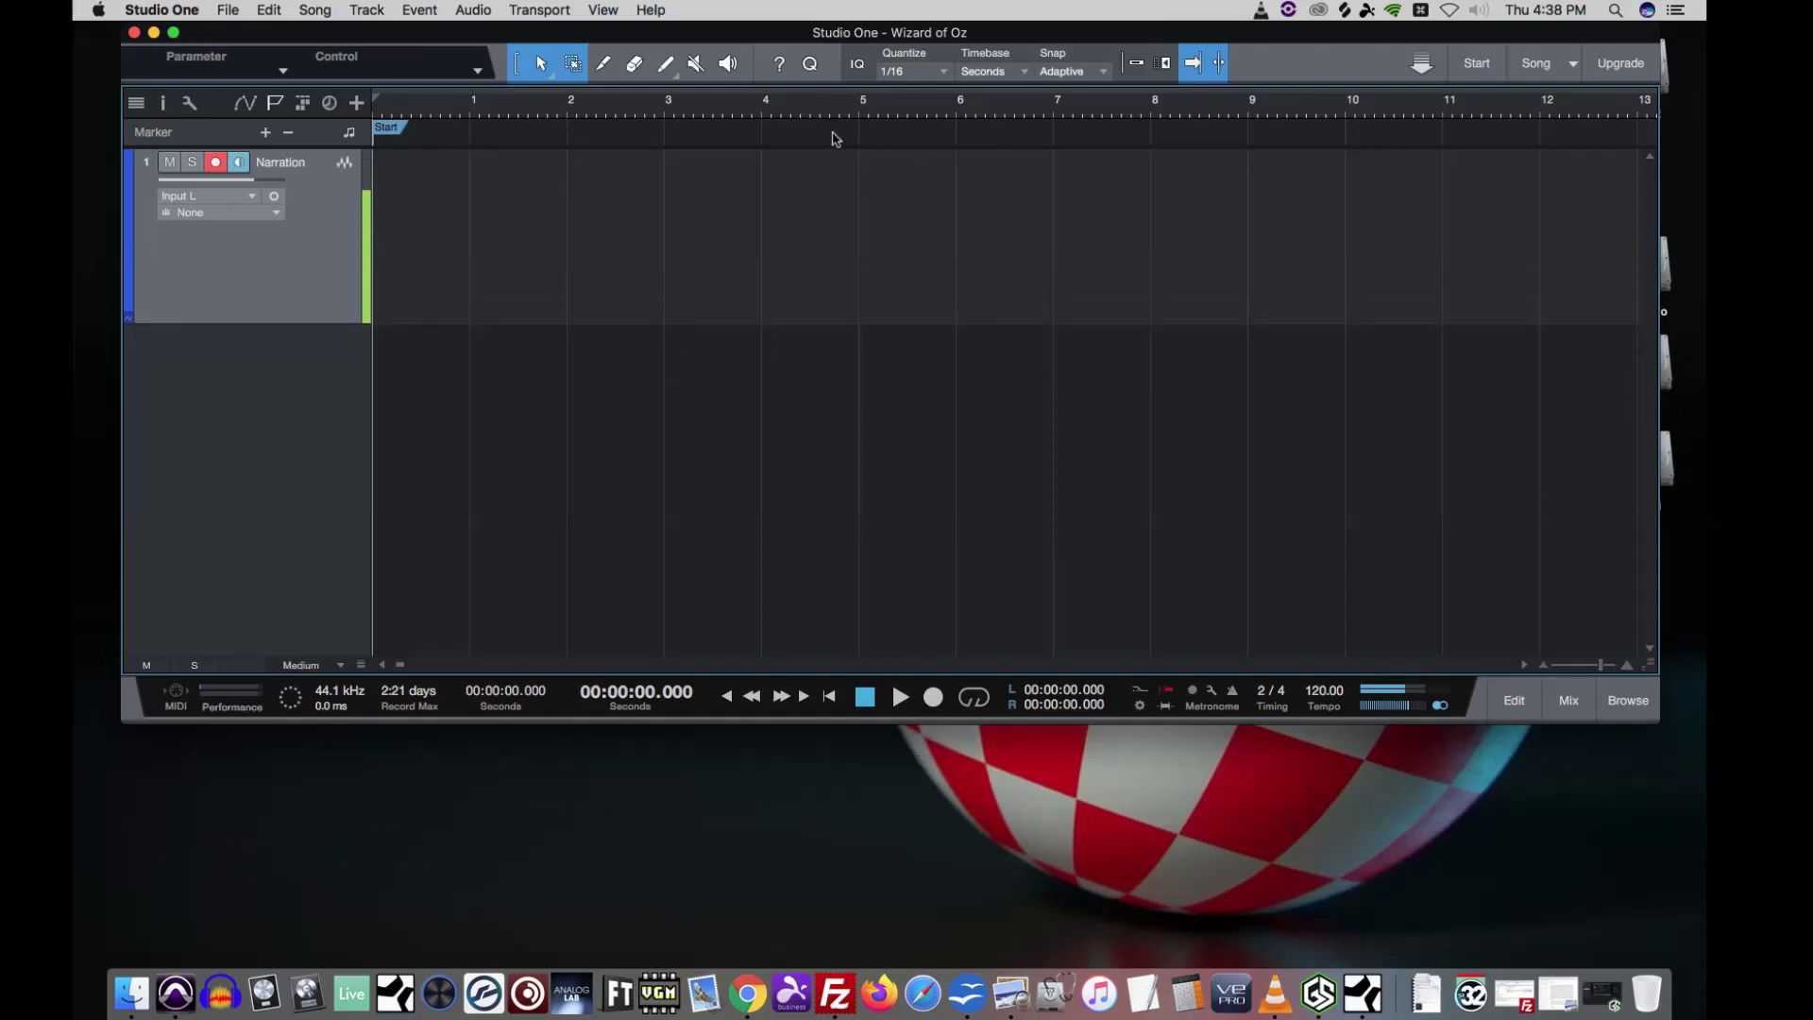
Step: Return the playhead to 00:00:00.000 and turn on Narration input monitoring
{"action": "key", "text": "w"}
{"action": "key", "text": "w"}
{"action": "key", "text": "w"}
{"action": "key", "text": "w"}
{"action": "key", "text": "w"}
{"action": "key", "text": "w"}
{"action": "key", "text": "e"}
{"action": "key", "text": "e"}
{"action": "key", "text": "e"}
{"action": "key", "text": "e"}
{"action": "key", "text": "e"}
{"action": "key", "text": "e"}
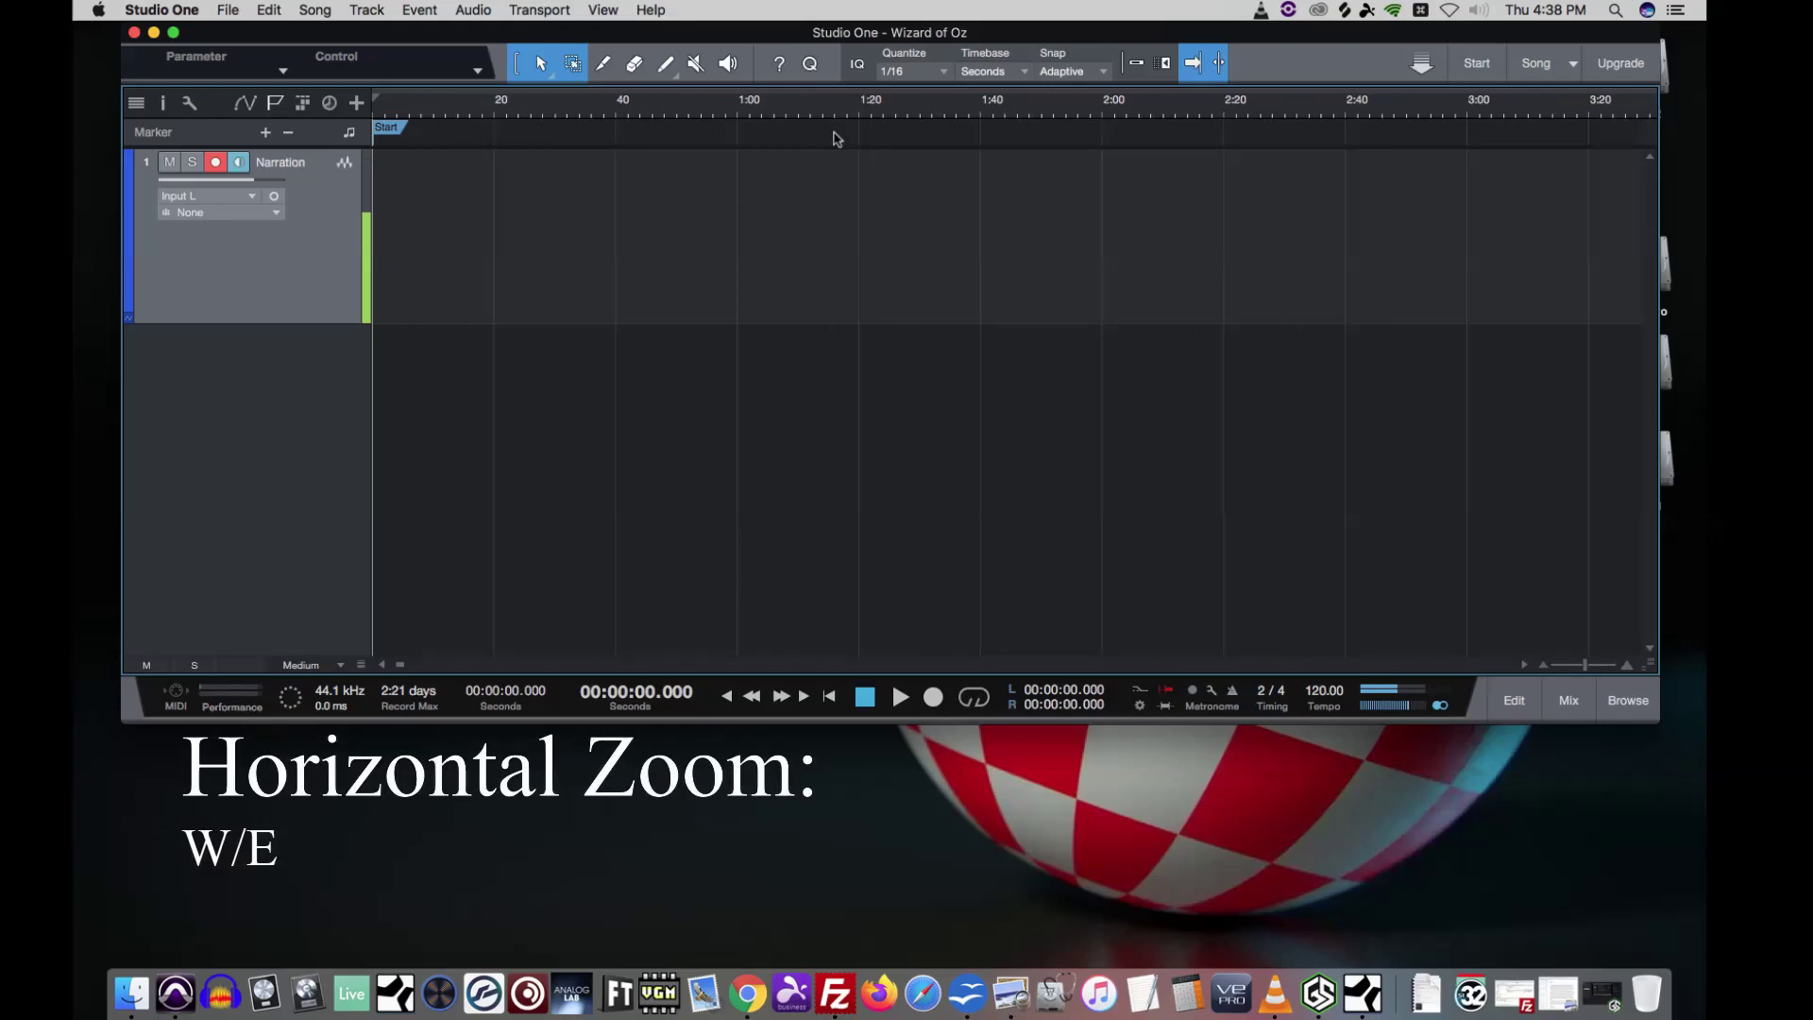
{"action": "key", "text": "e"}
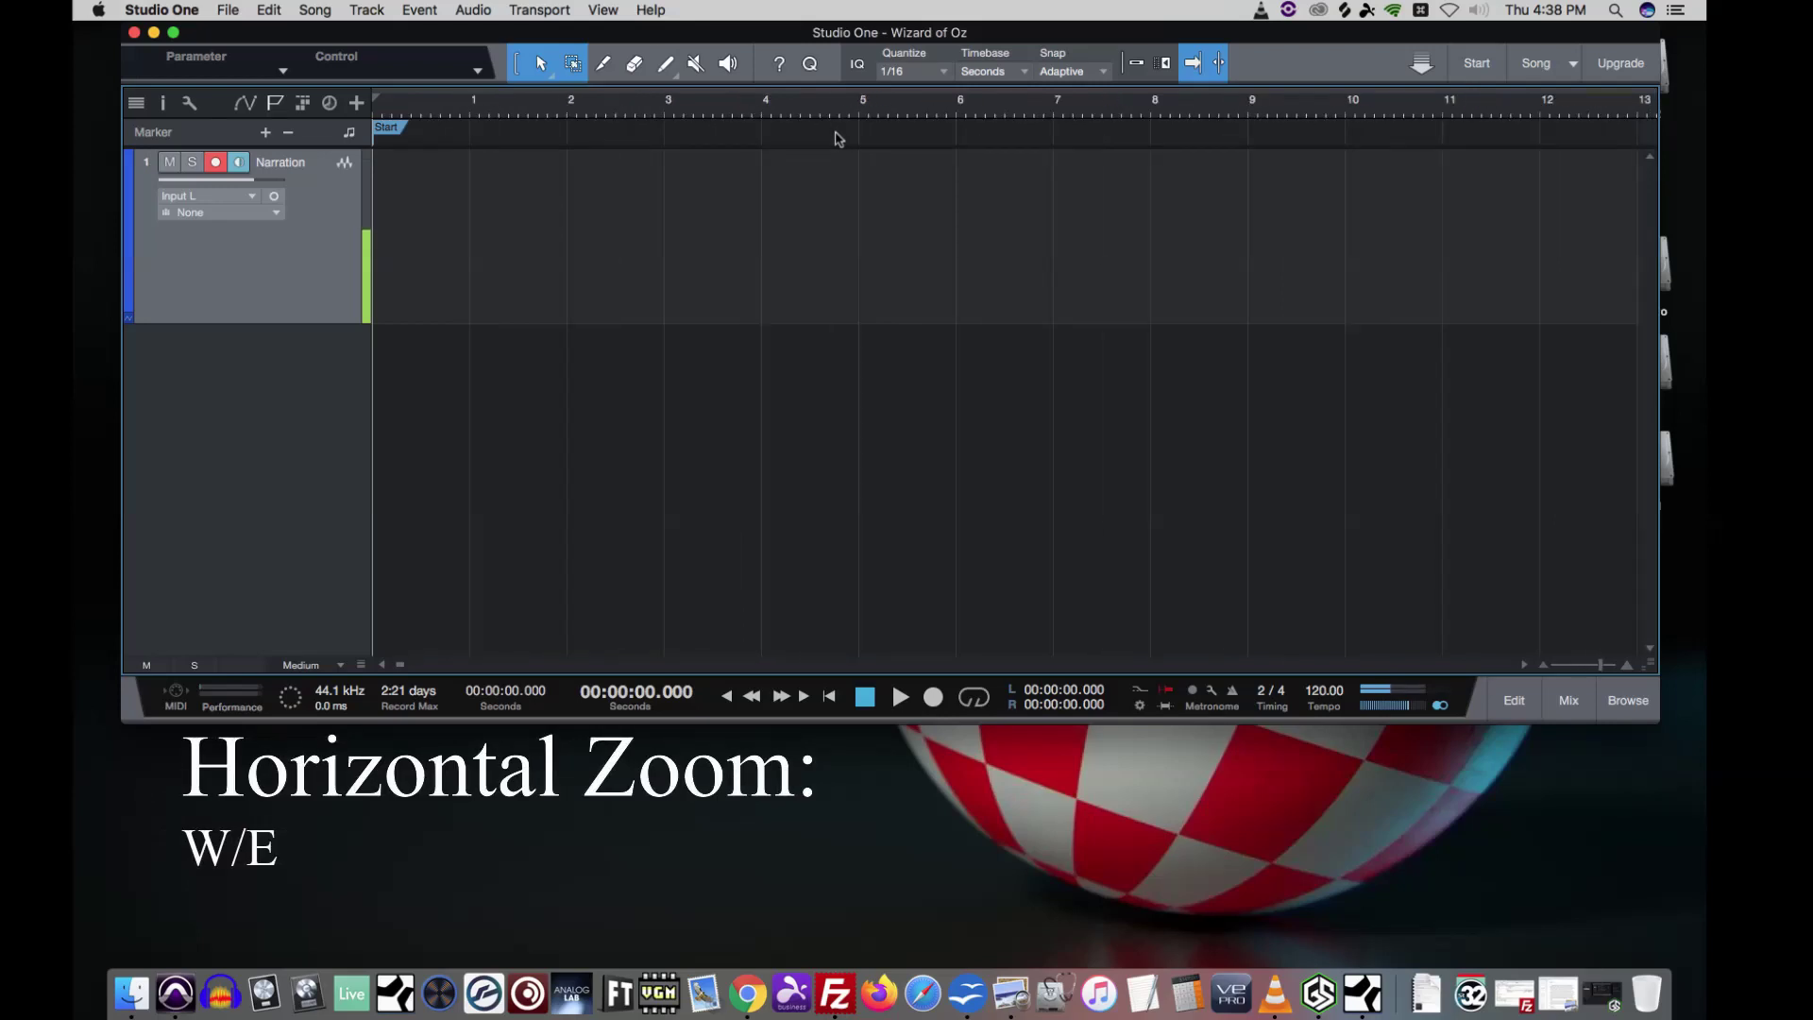
{"action": "left_click", "coordinate": [879, 108]}
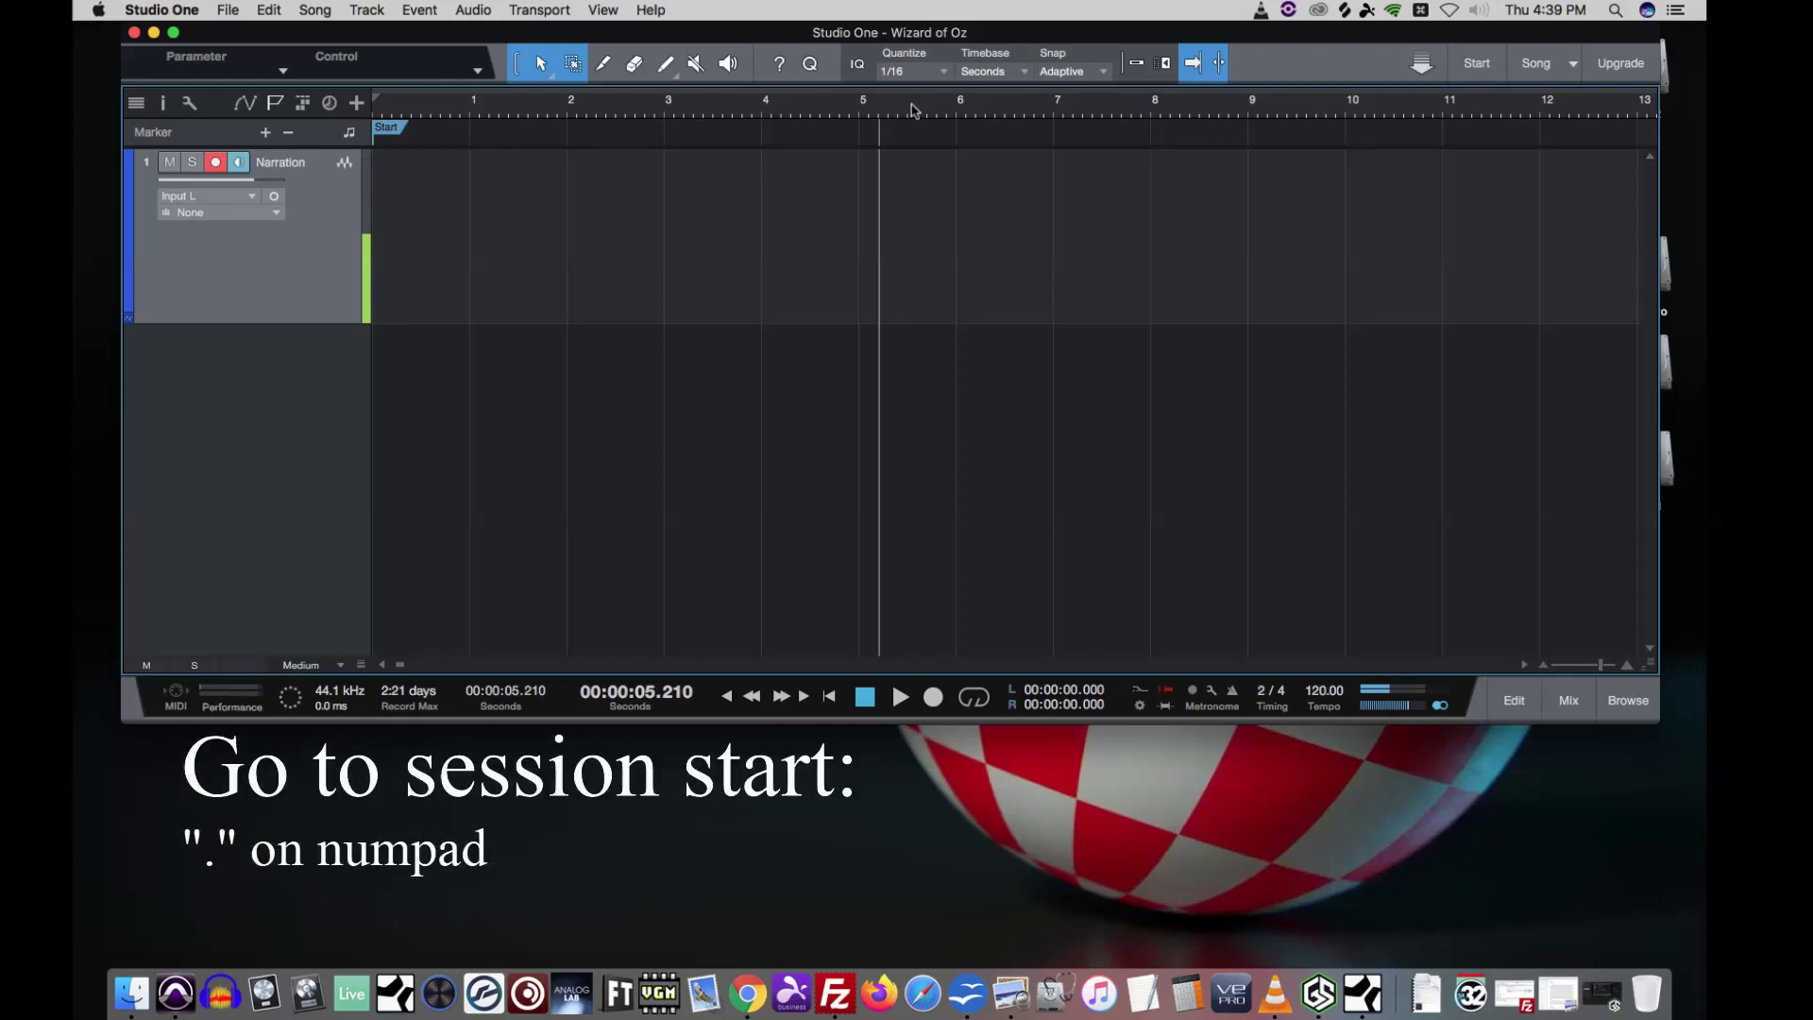
{"action": "key", "text": "KP_Decimal"}
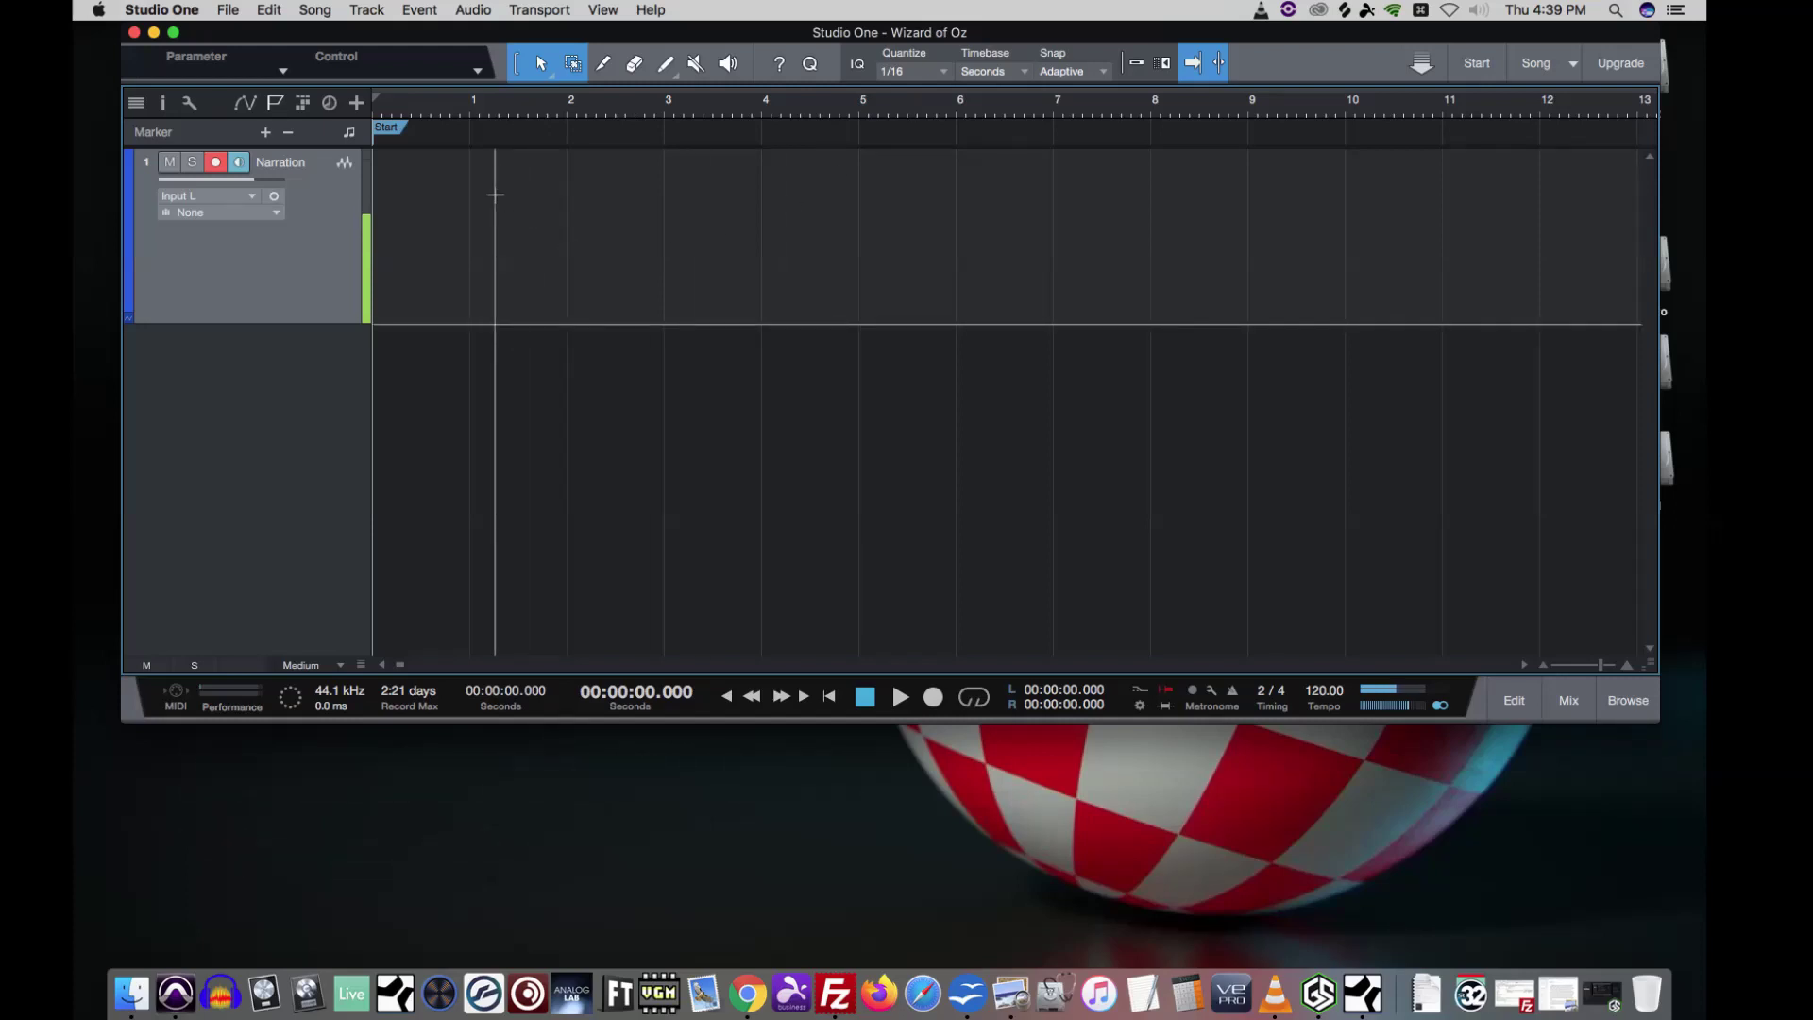
{"action": "left_click", "coordinate": [239, 164]}
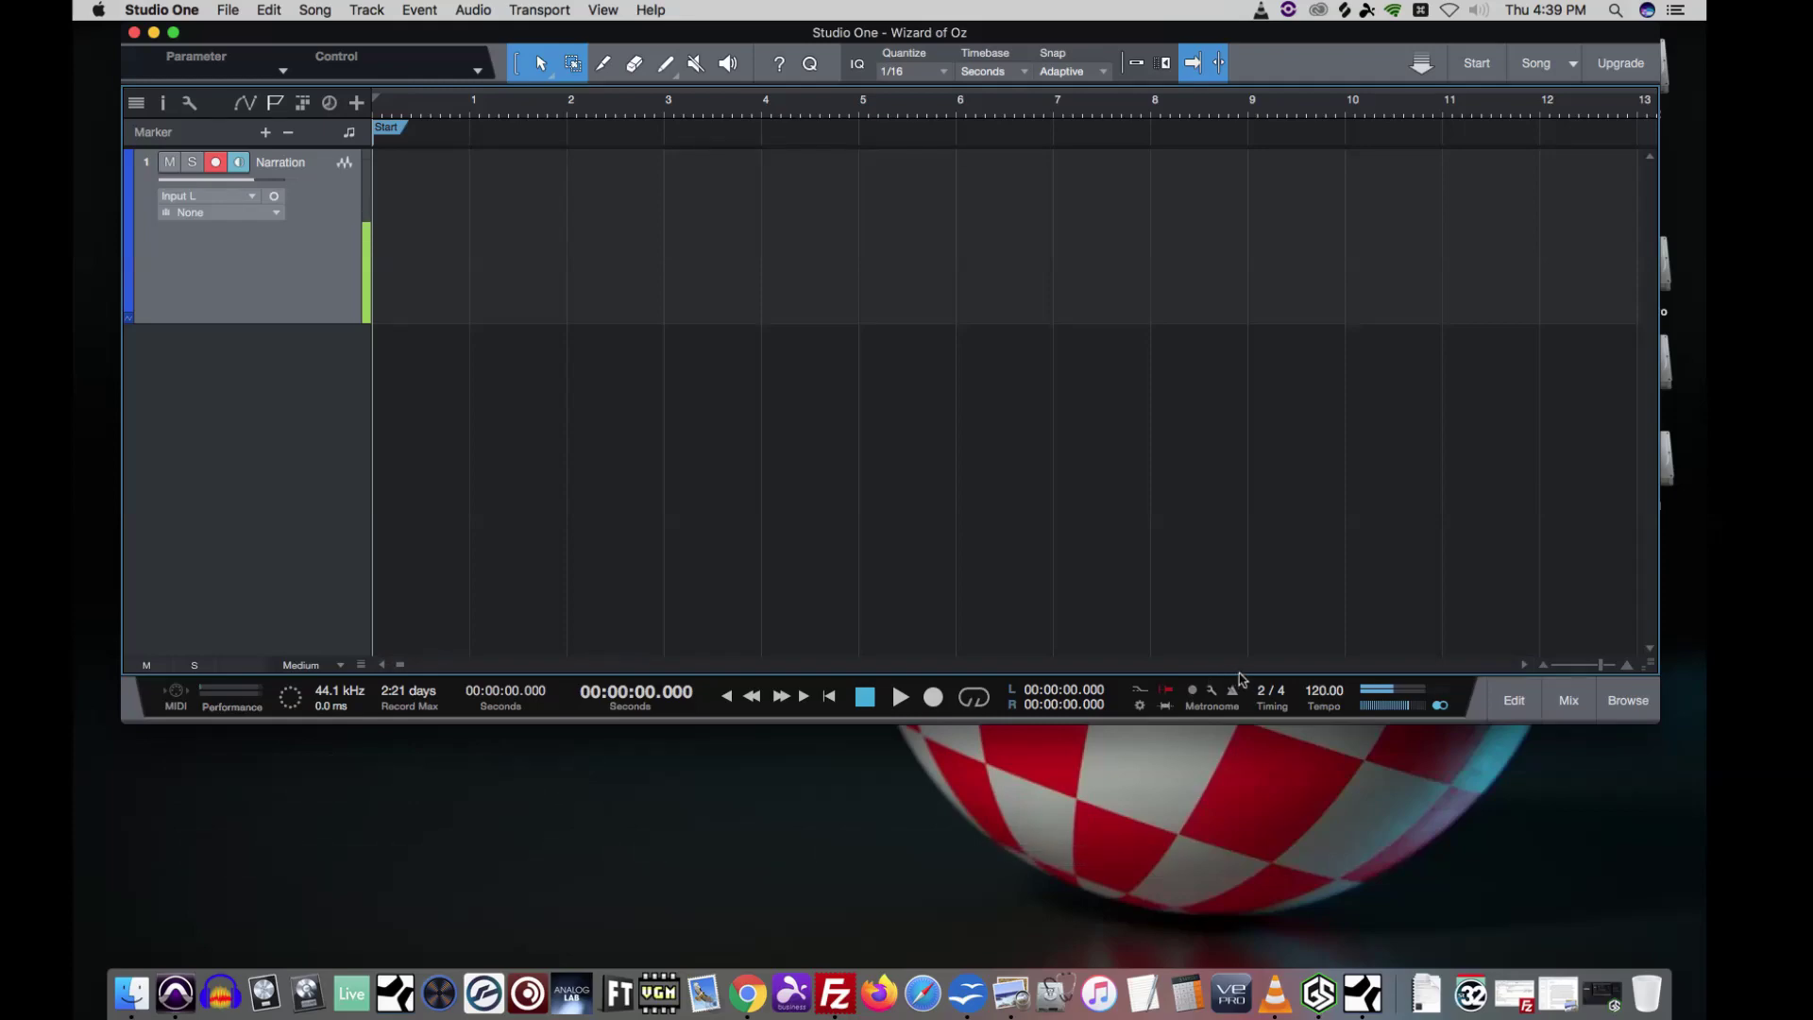
Step: Restore 'Wizard of Oz-Day 1-Annotated.pdf' in Preview, keeping Studio One in front
{"action": "left_click", "coordinate": [1563, 990]}
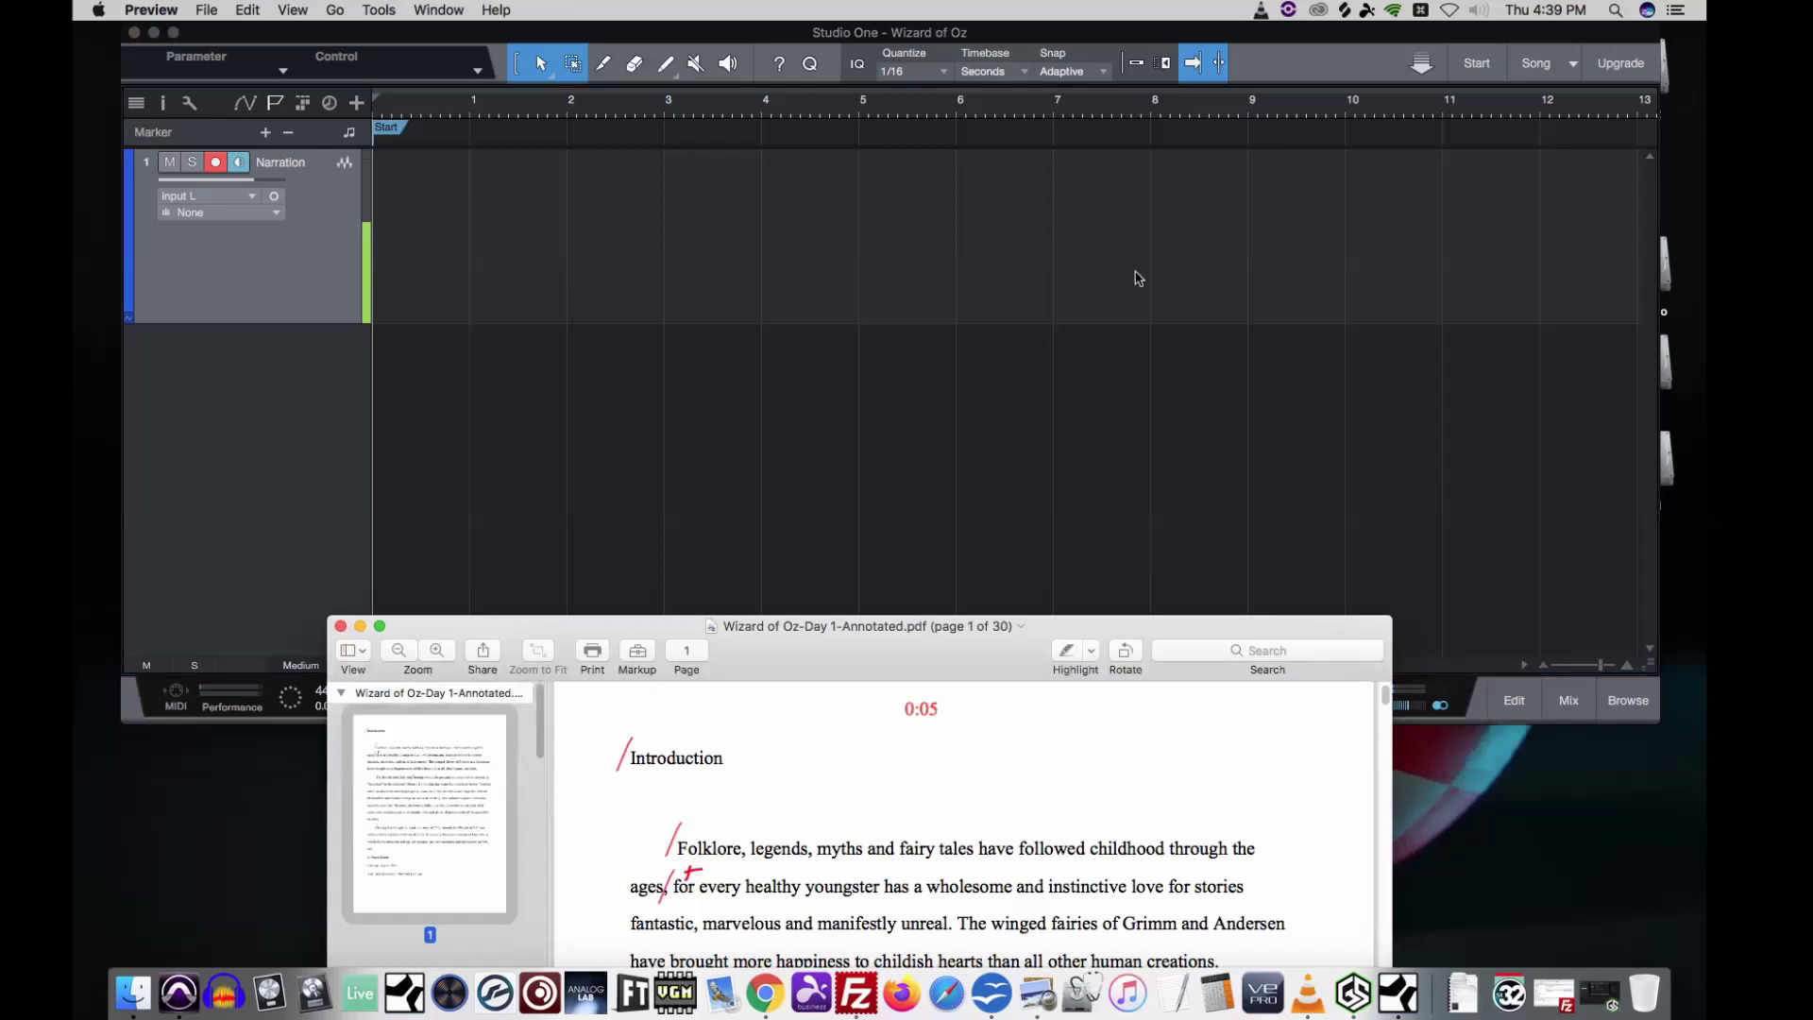
{"action": "left_click", "coordinate": [1335, 44]}
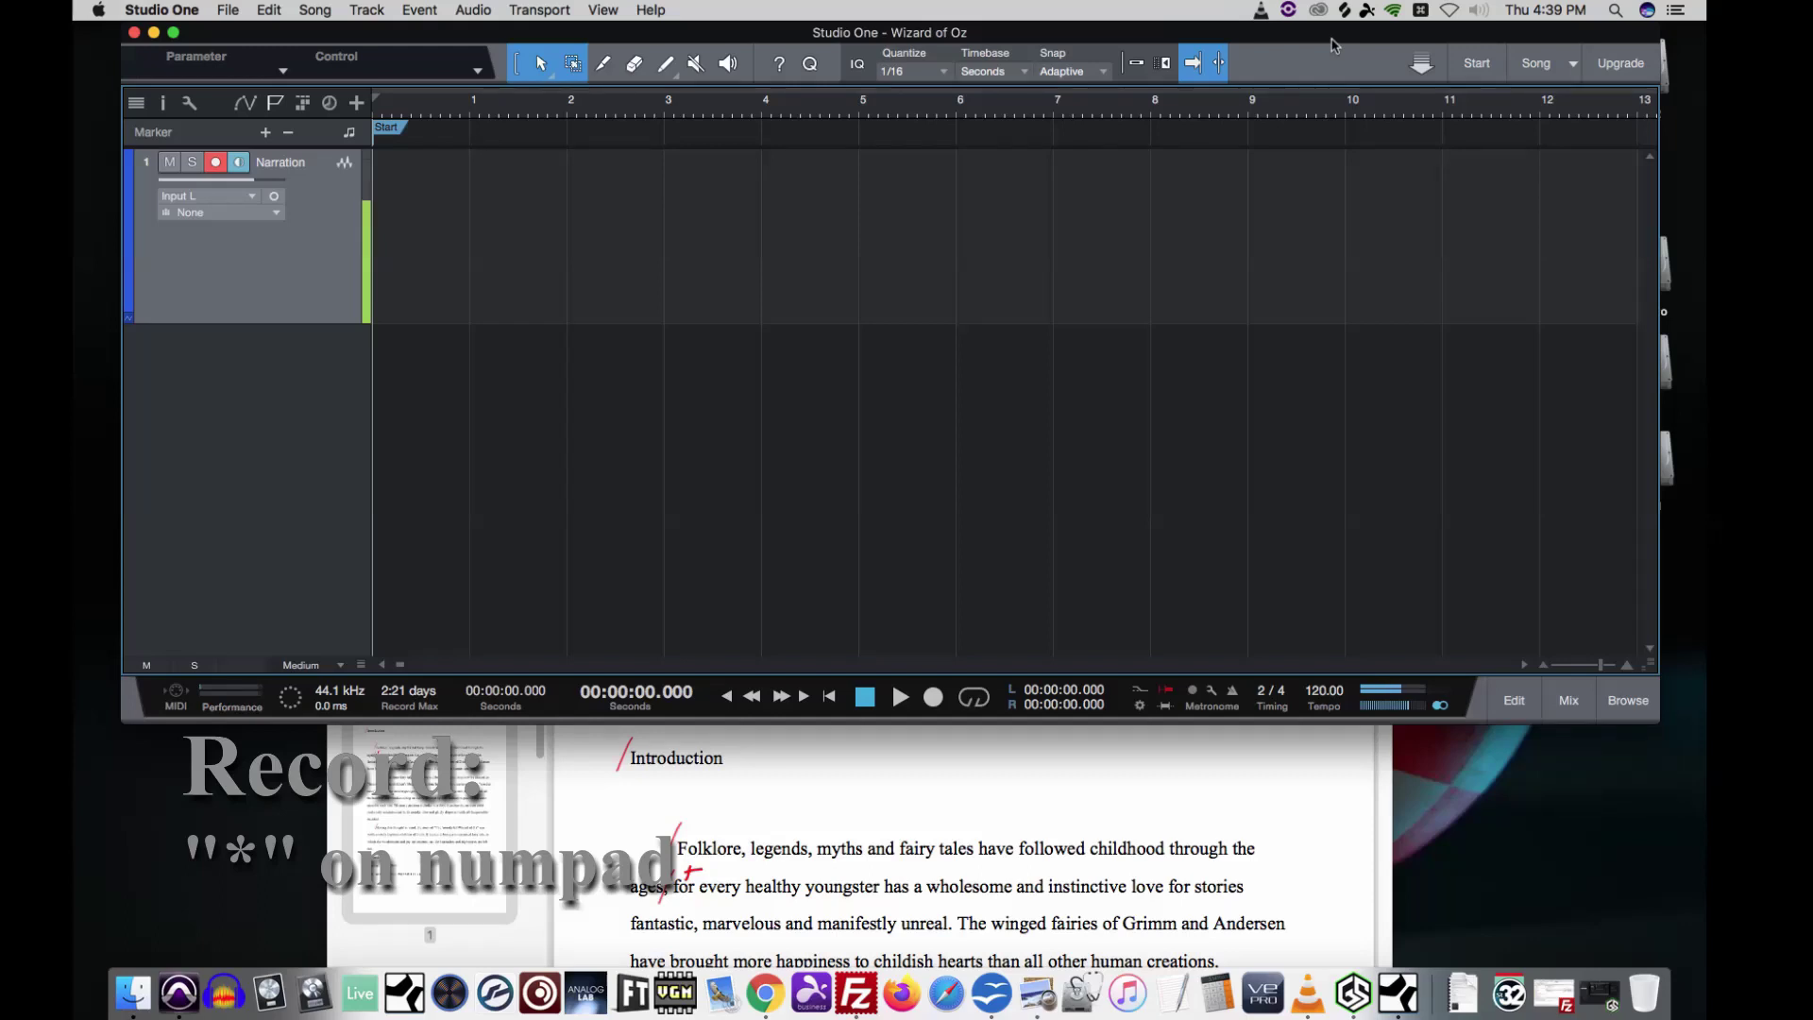
Step: Record a narration take on the Narration track from the start to about 00:00:20.982
{"action": "key", "text": "KP_Multiply"}
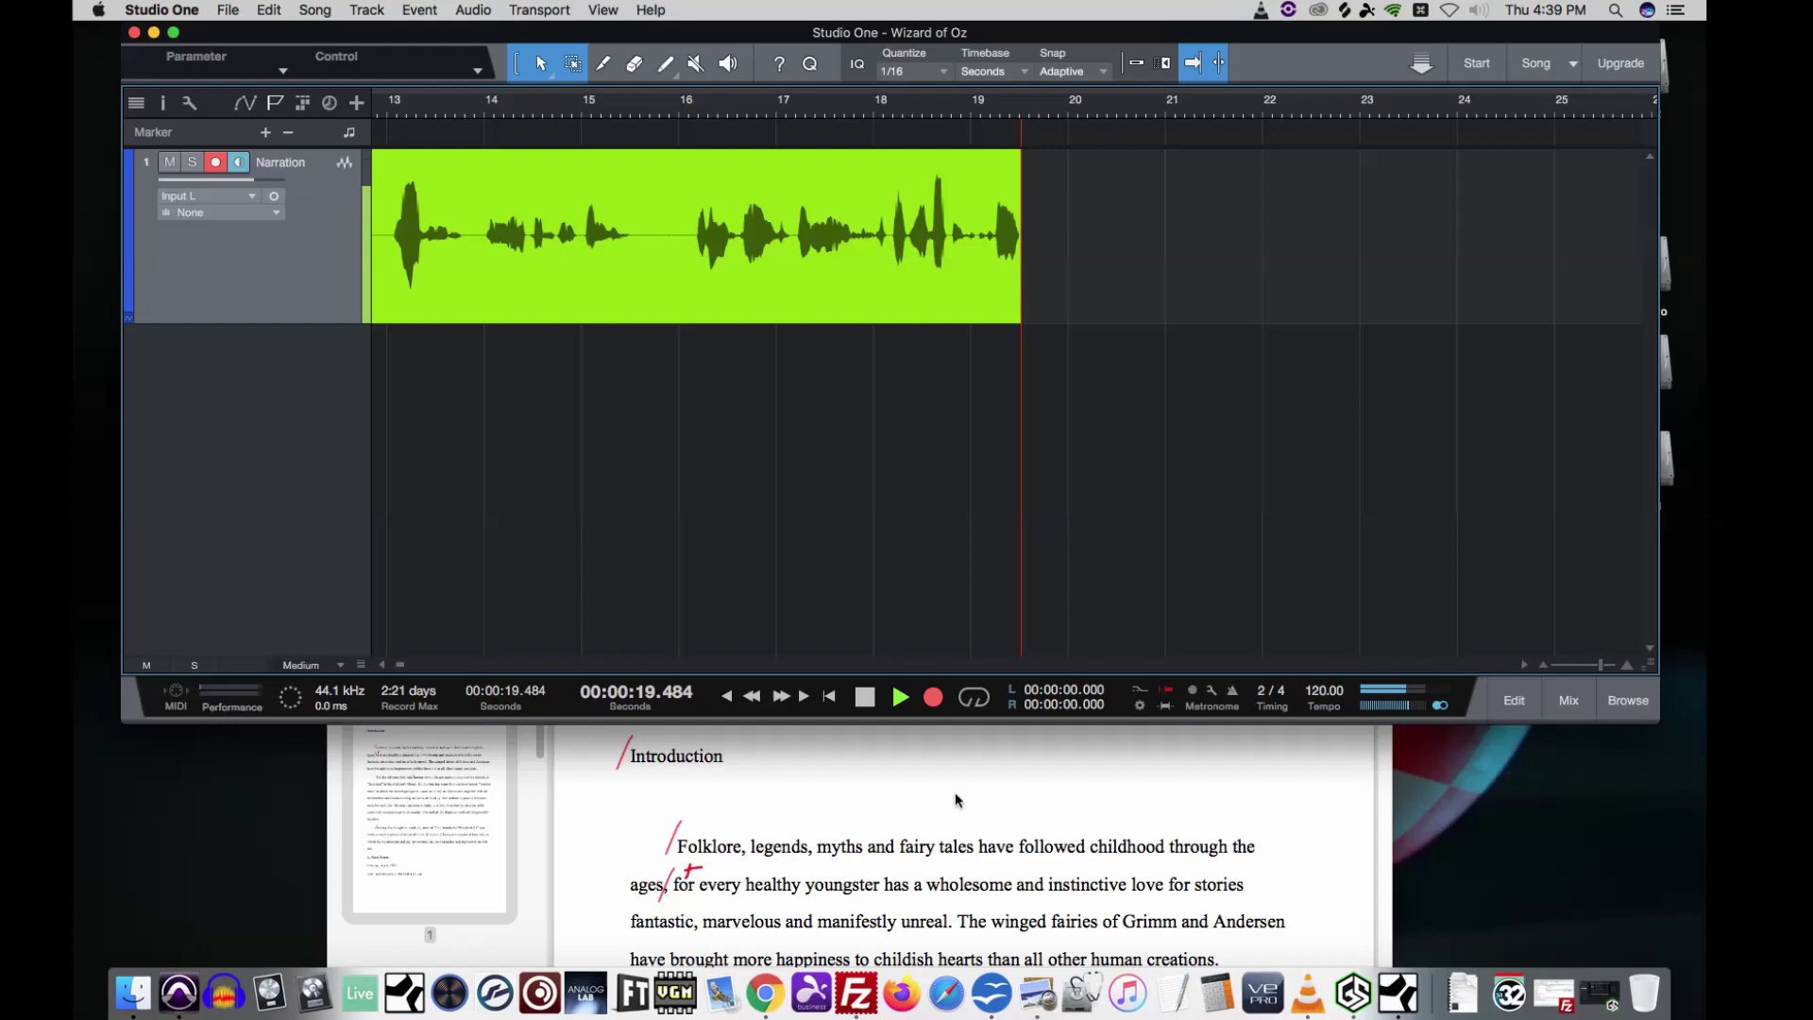
{"action": "scroll", "coordinate": [954, 800], "scroll_direction": "down", "scroll_amount": 1}
{"action": "key", "text": "space"}
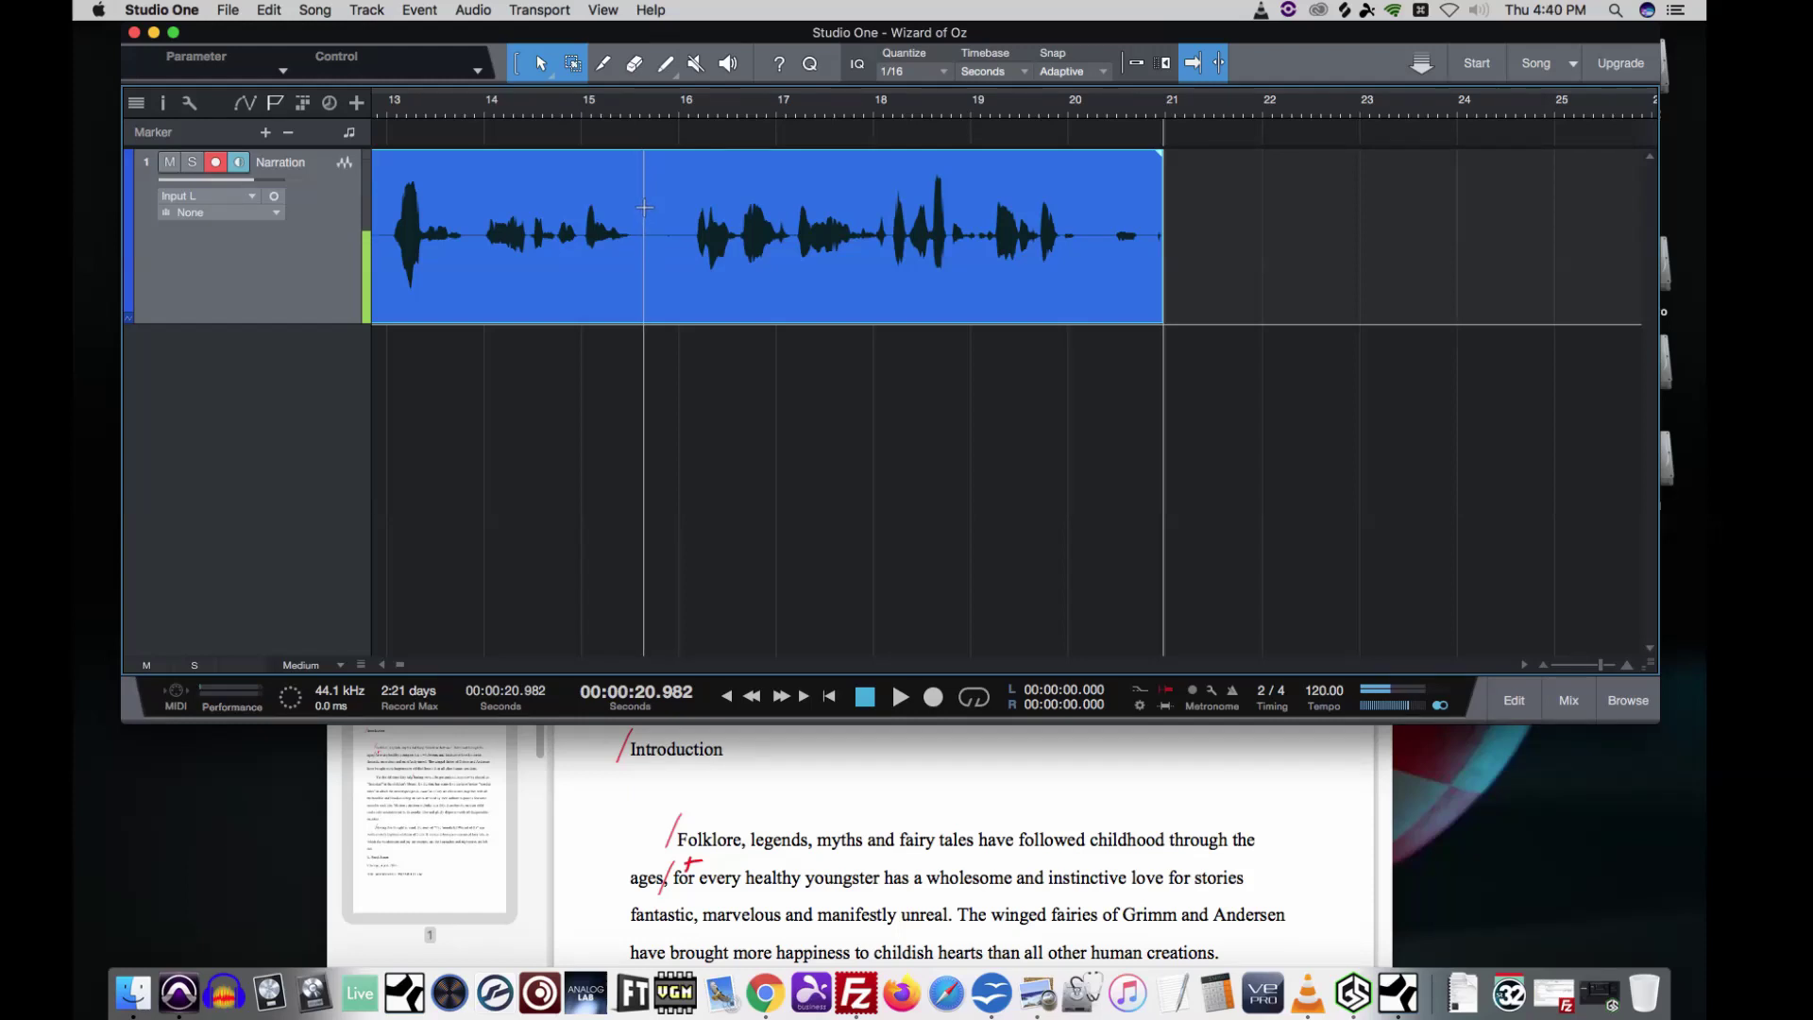
Step: Punch in a replacement narration take at 15.71 seconds using pre-roll playback
{"action": "left_click", "coordinate": [619, 226]}
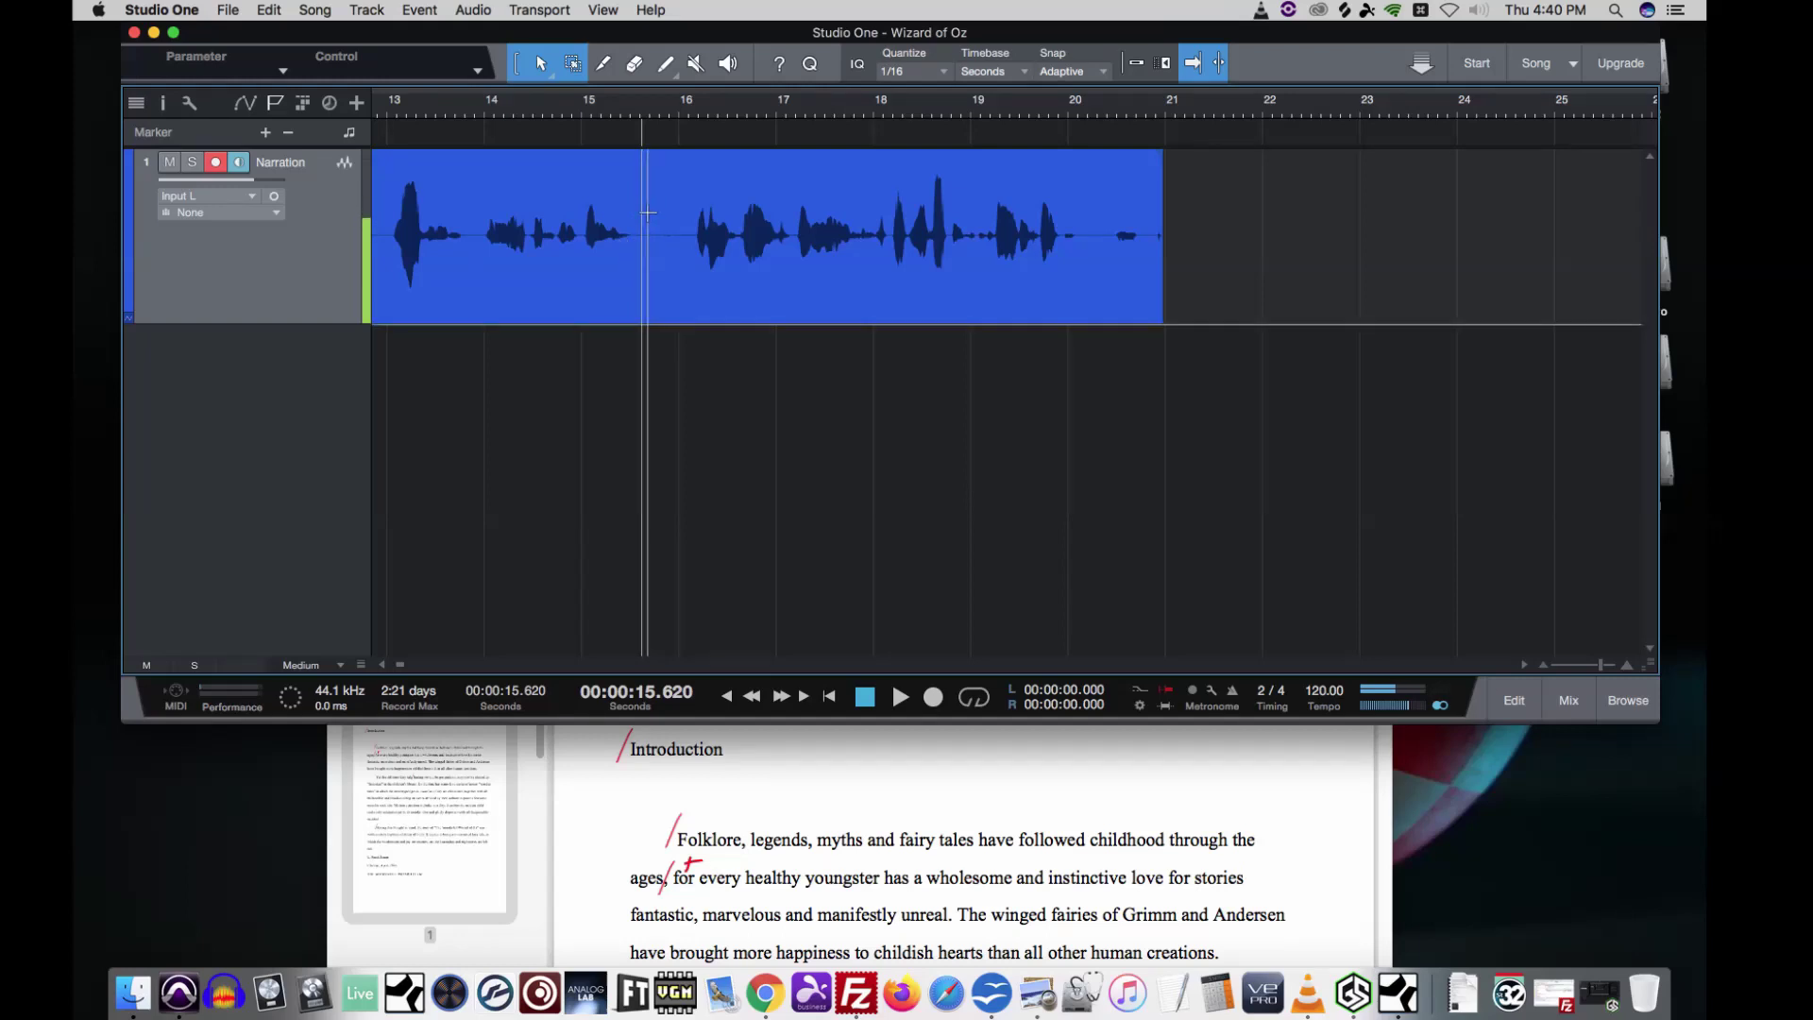
{"action": "key", "text": "Left"}
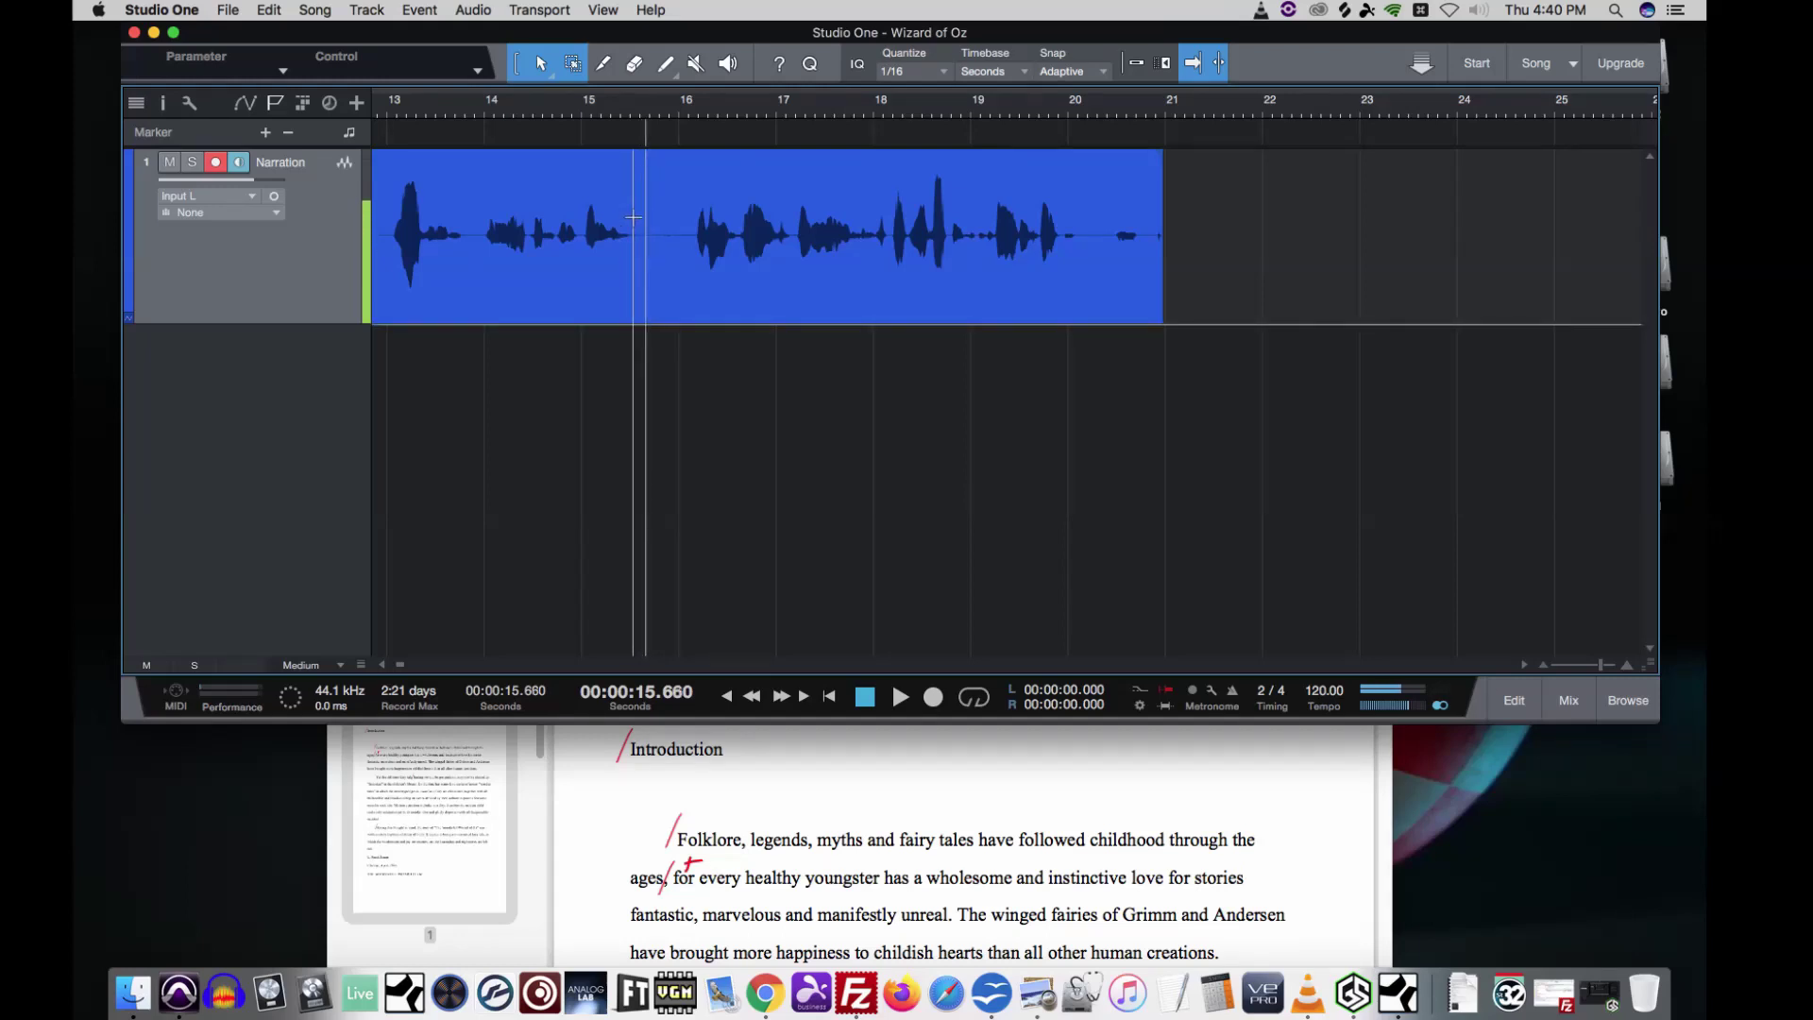
{"action": "left_click", "coordinate": [651, 221]}
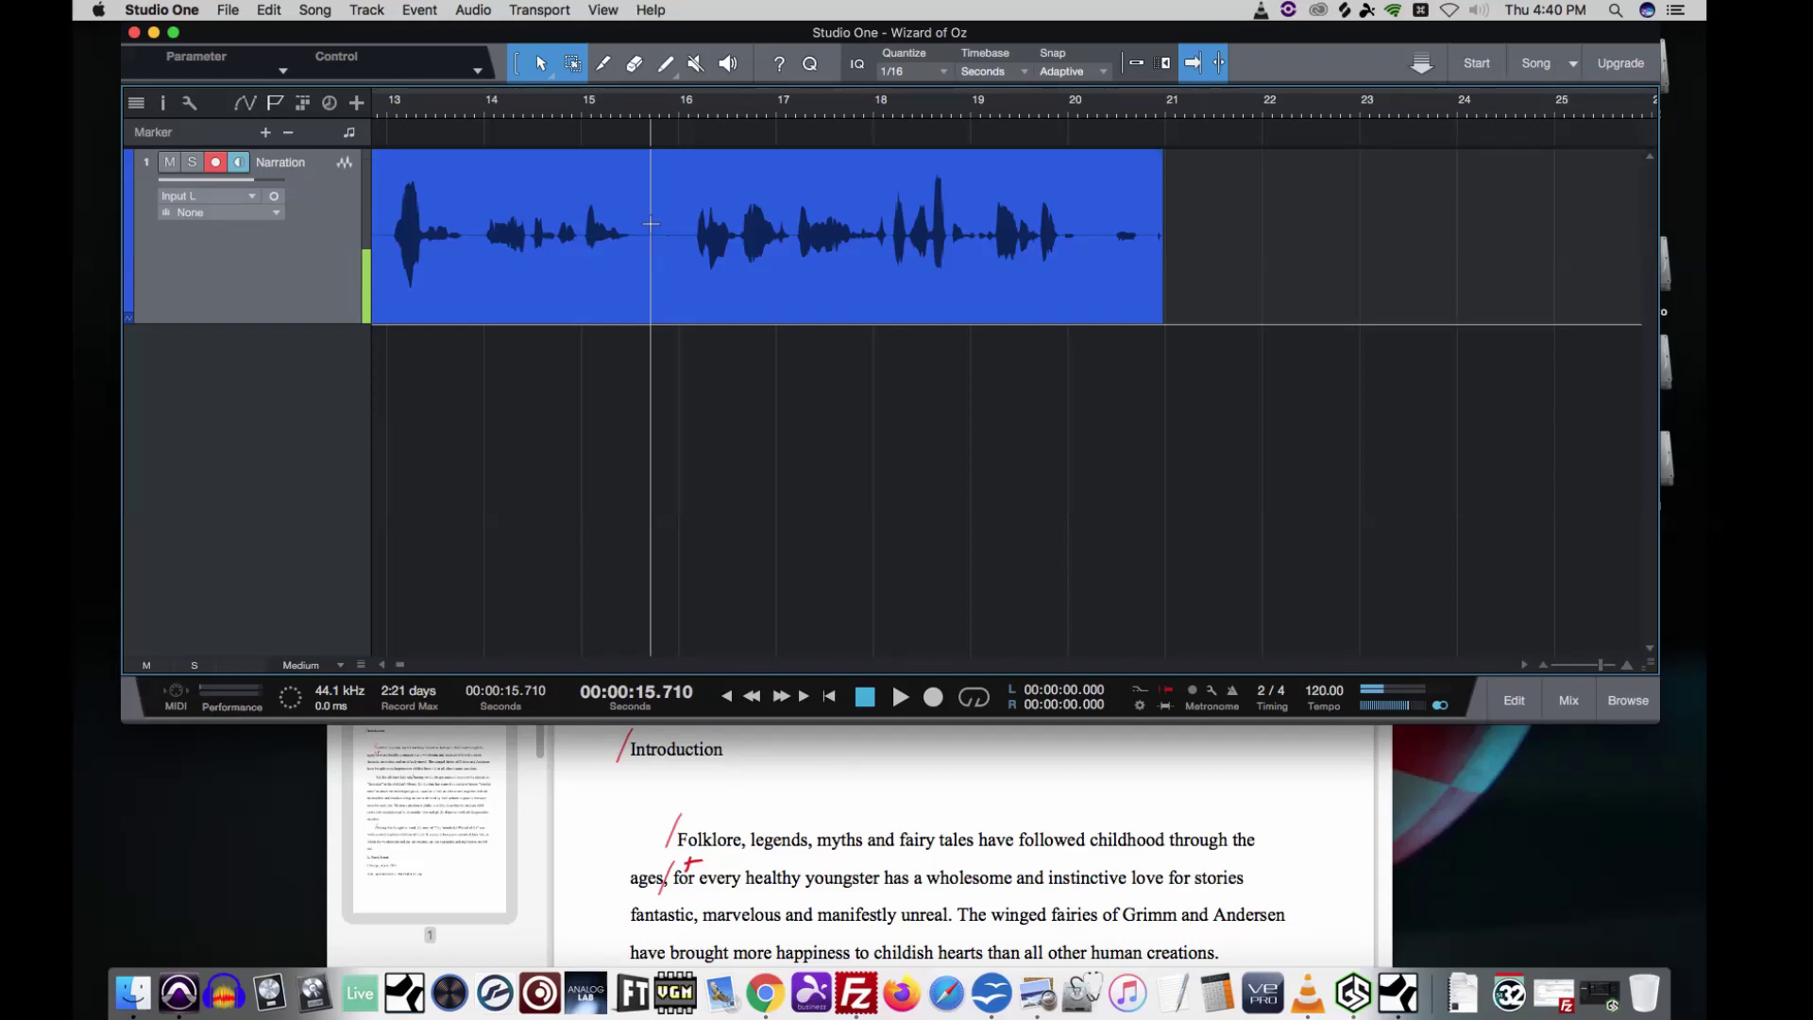
{"action": "key", "text": "space"}
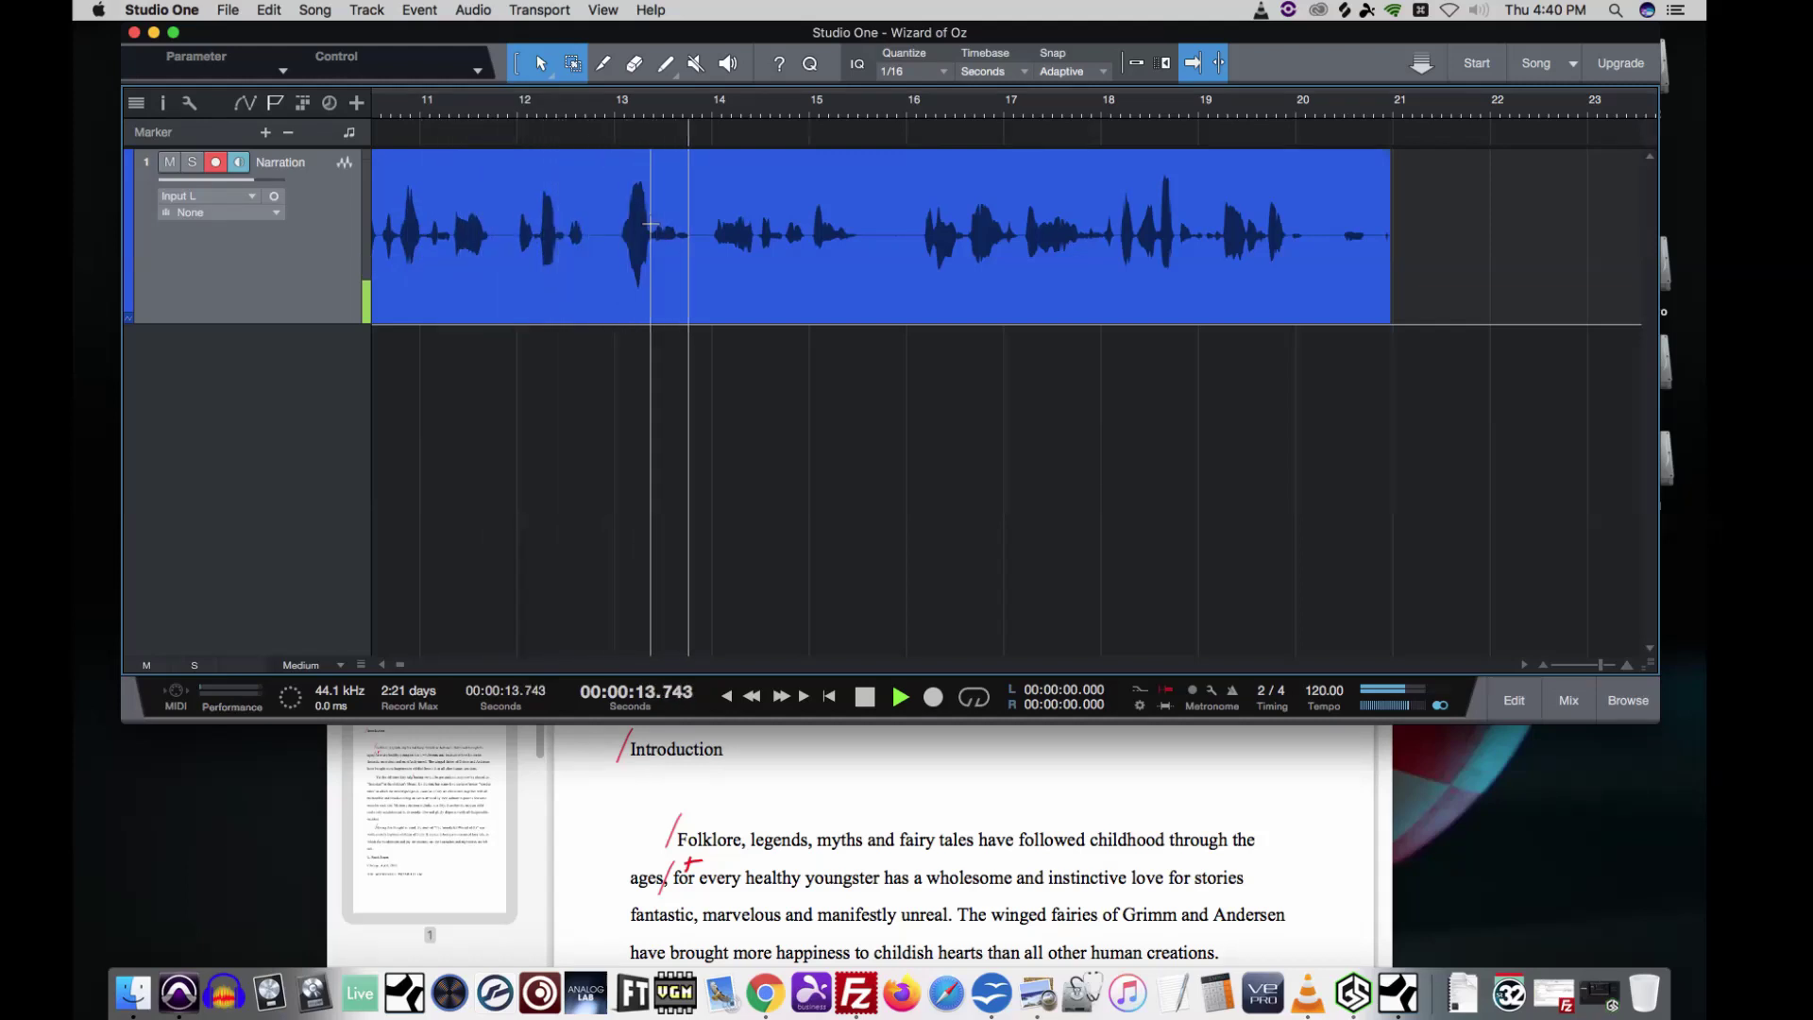
{"action": "key", "text": "KP_Multiply"}
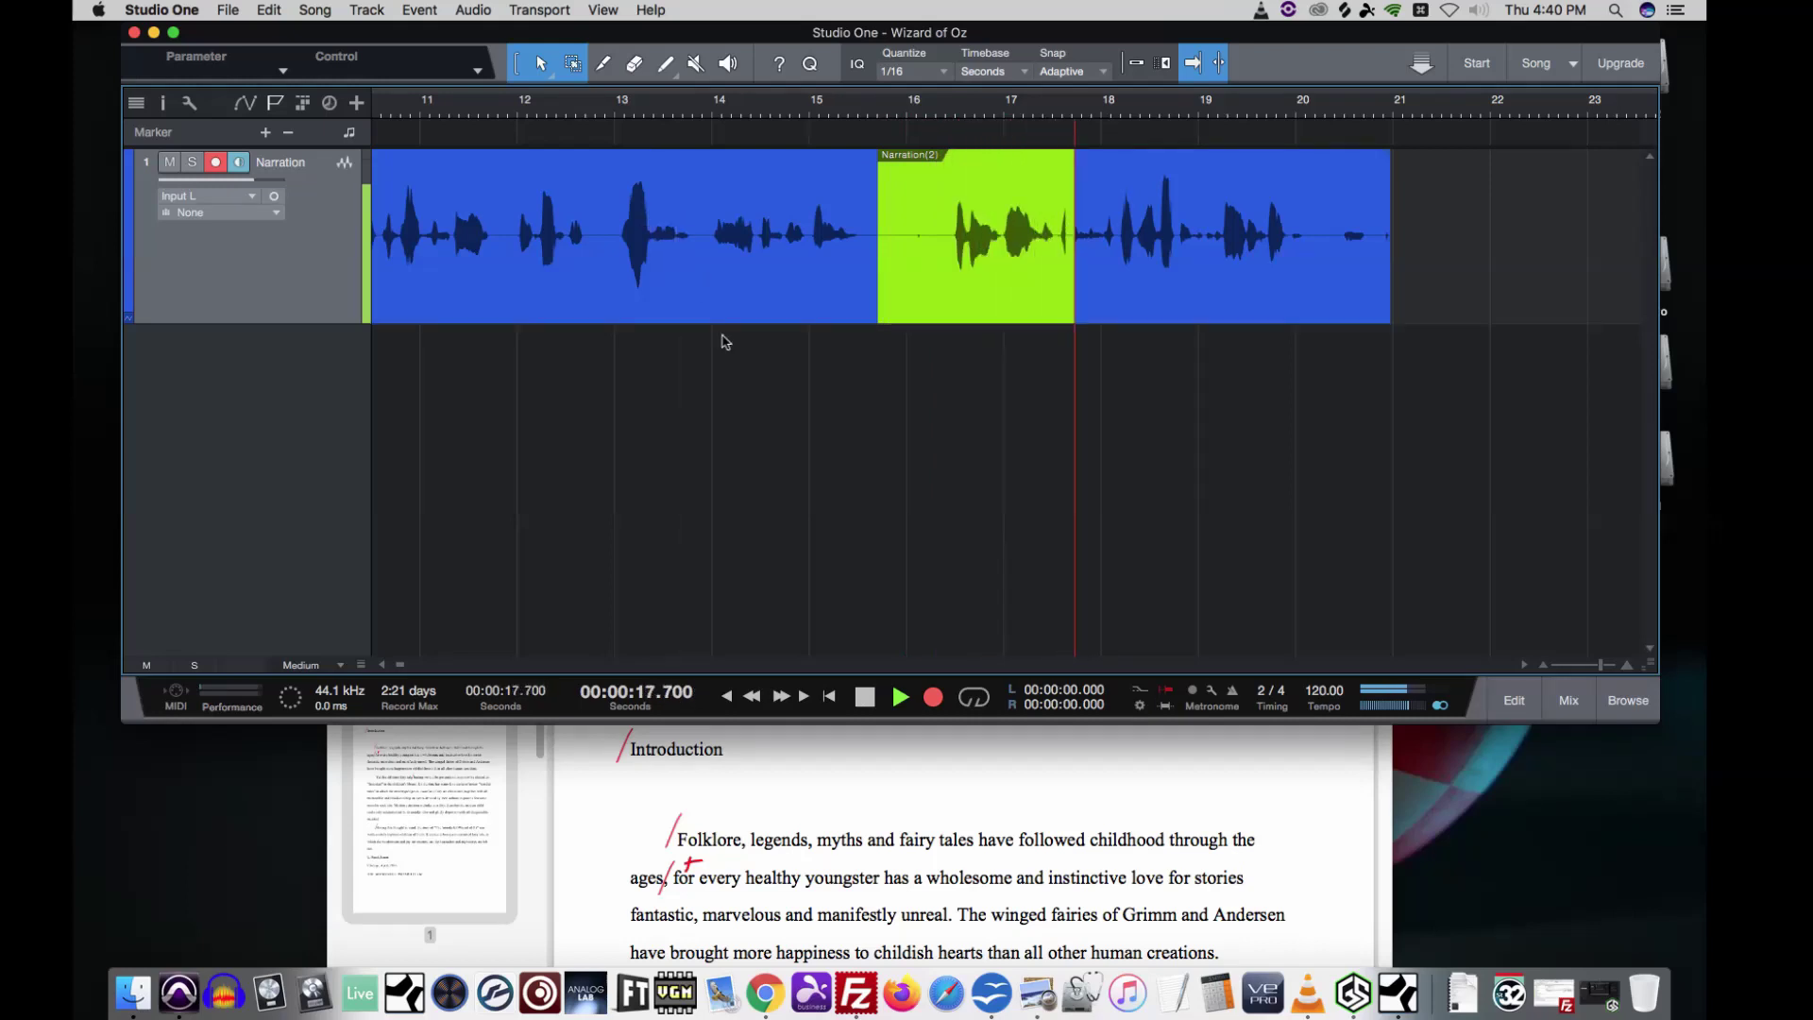
{"action": "scroll", "coordinate": [857, 873], "scroll_direction": "down", "scroll_amount": 1}
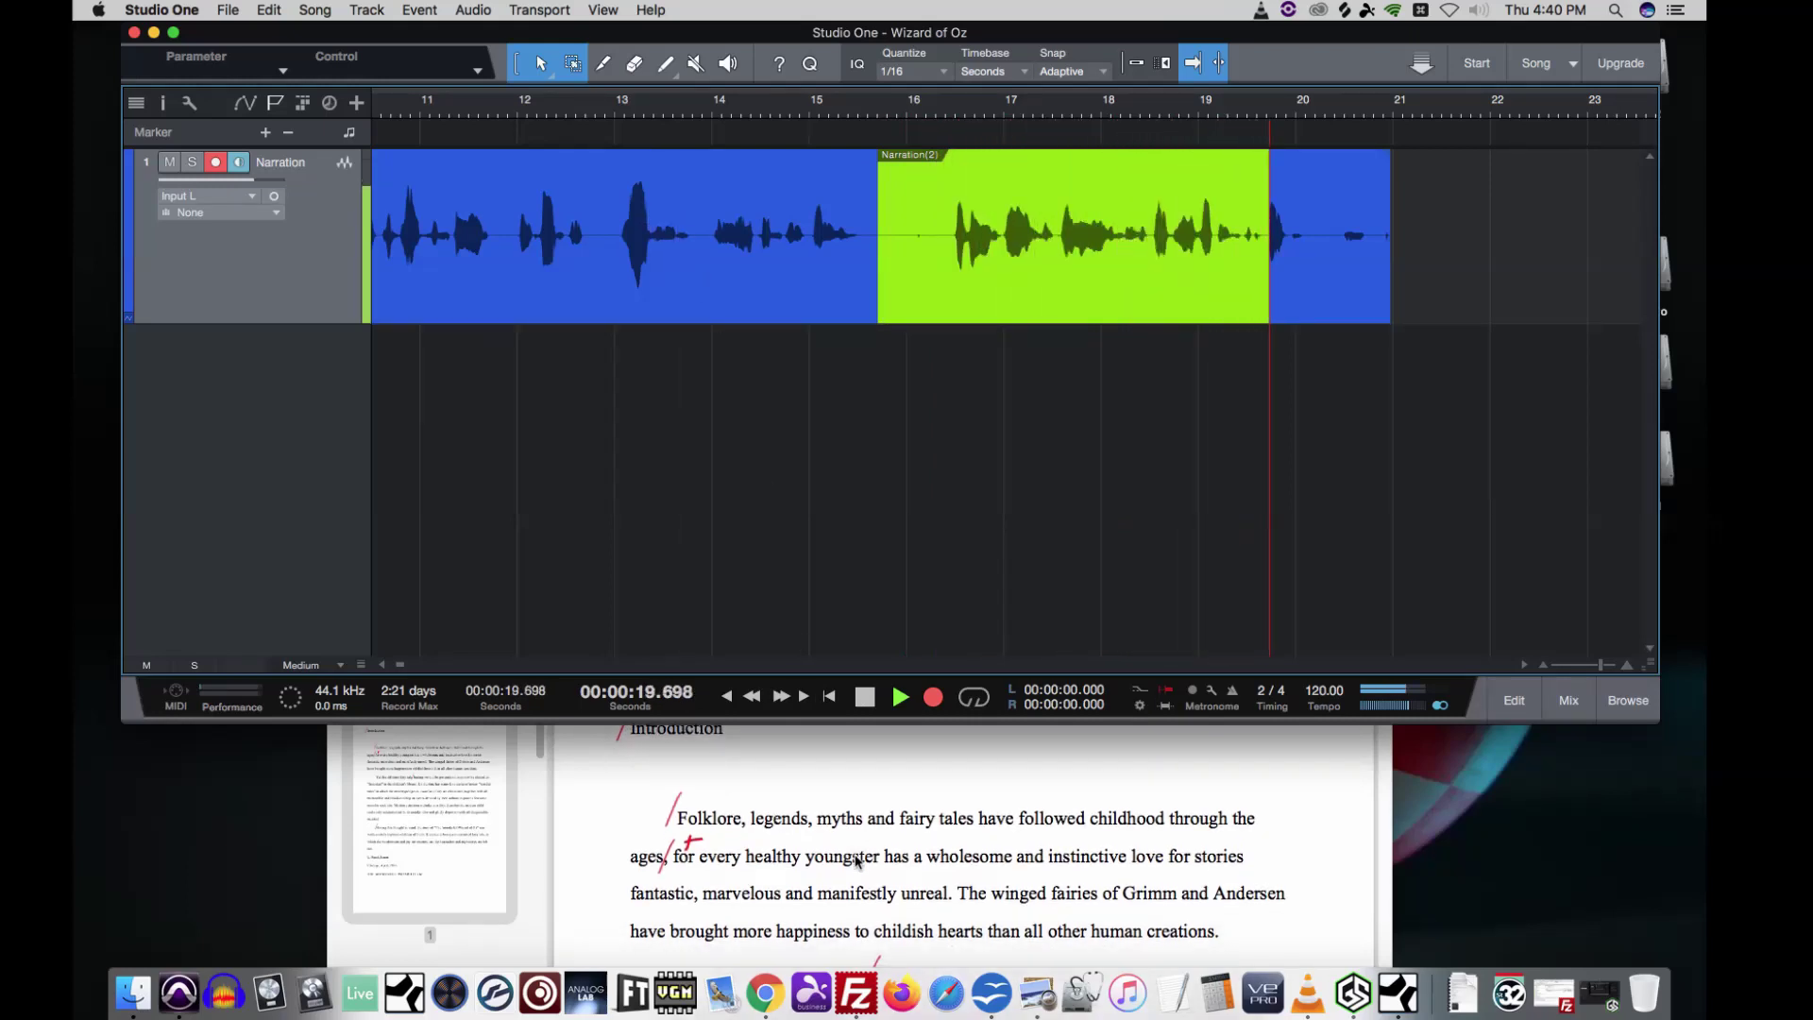
{"action": "scroll", "coordinate": [857, 860], "scroll_direction": "down", "scroll_amount": 1}
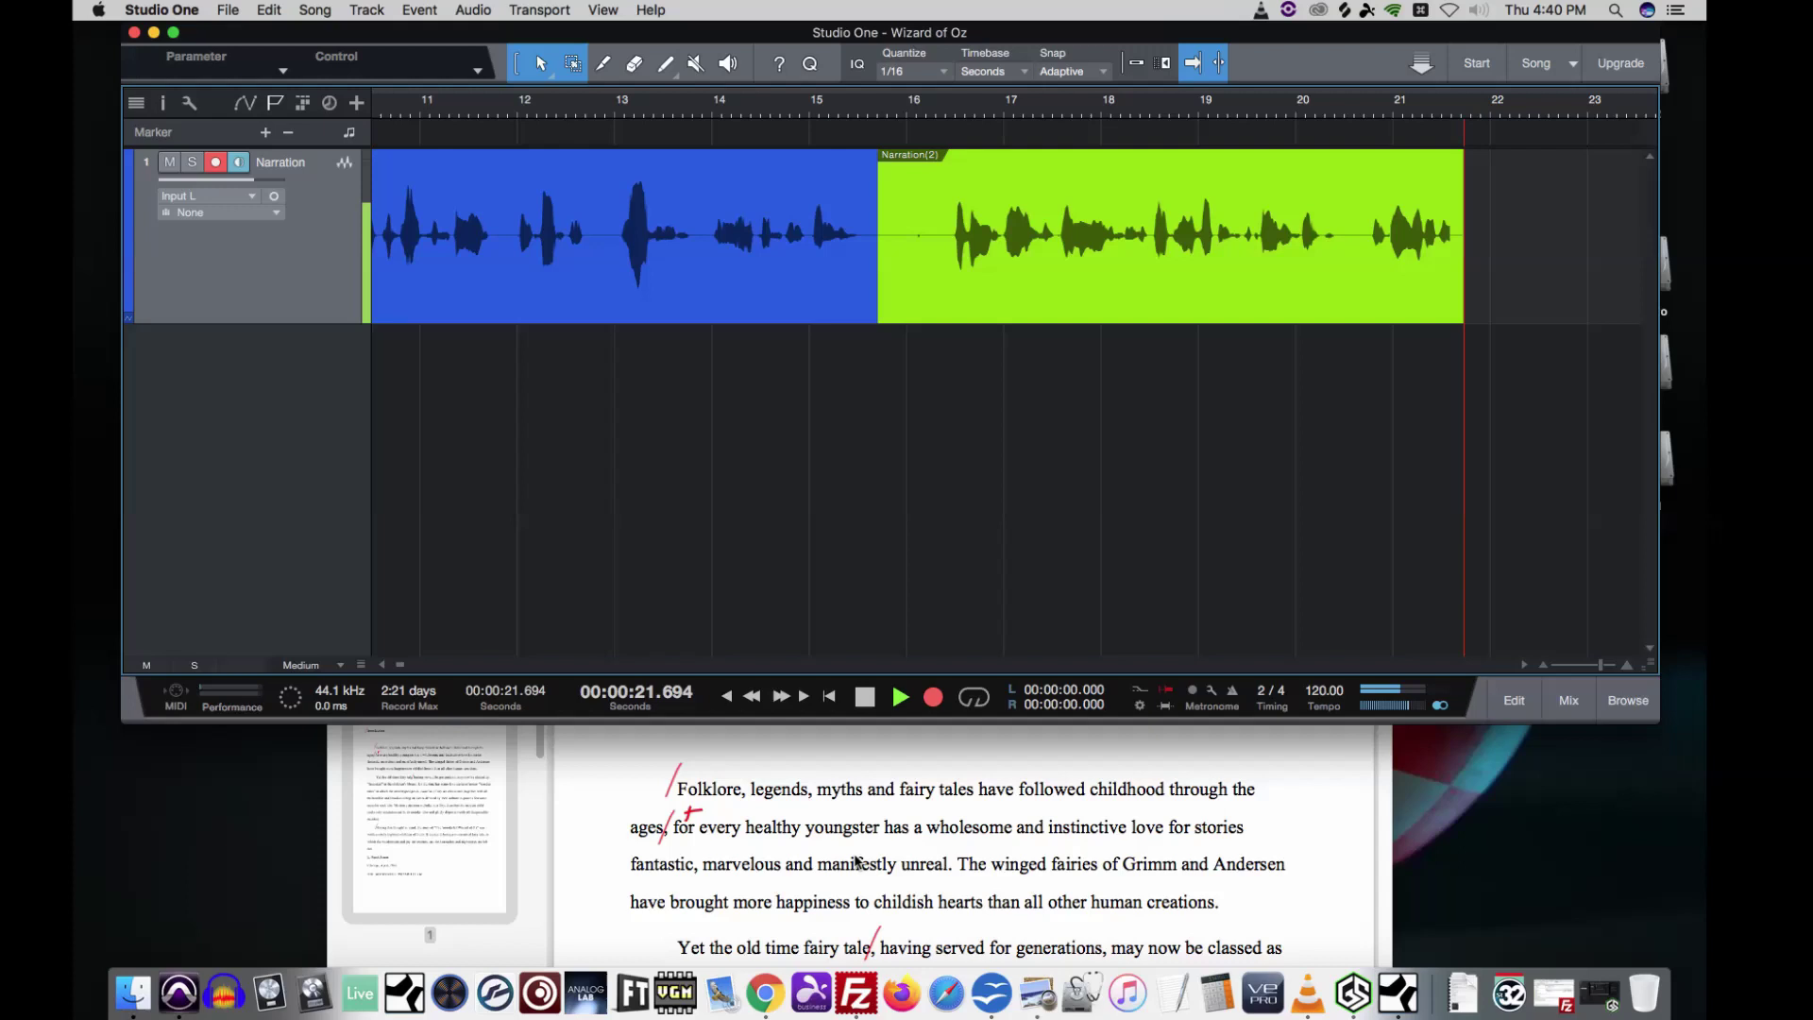
{"action": "key", "text": "space"}
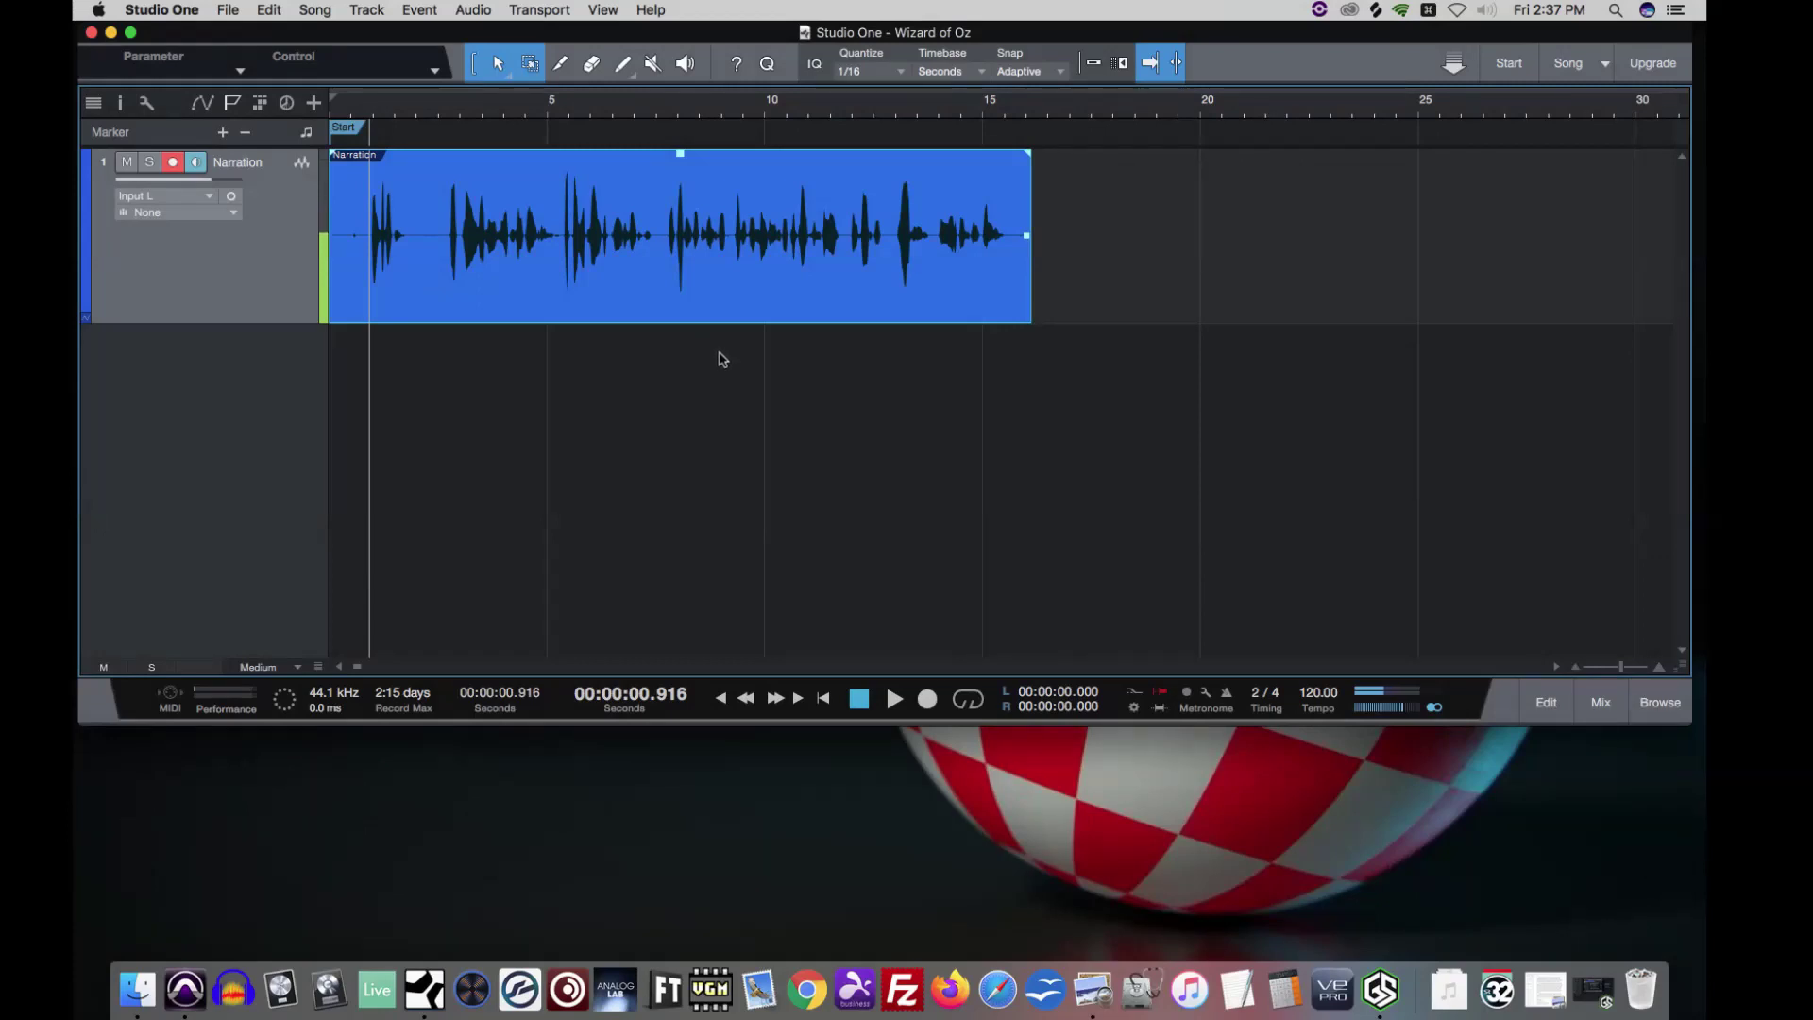
Step: Add a 'Day 1' marker at about 0.9 seconds, removing the unnamed marker first
{"action": "key", "text": "e"}
{"action": "key", "text": "e"}
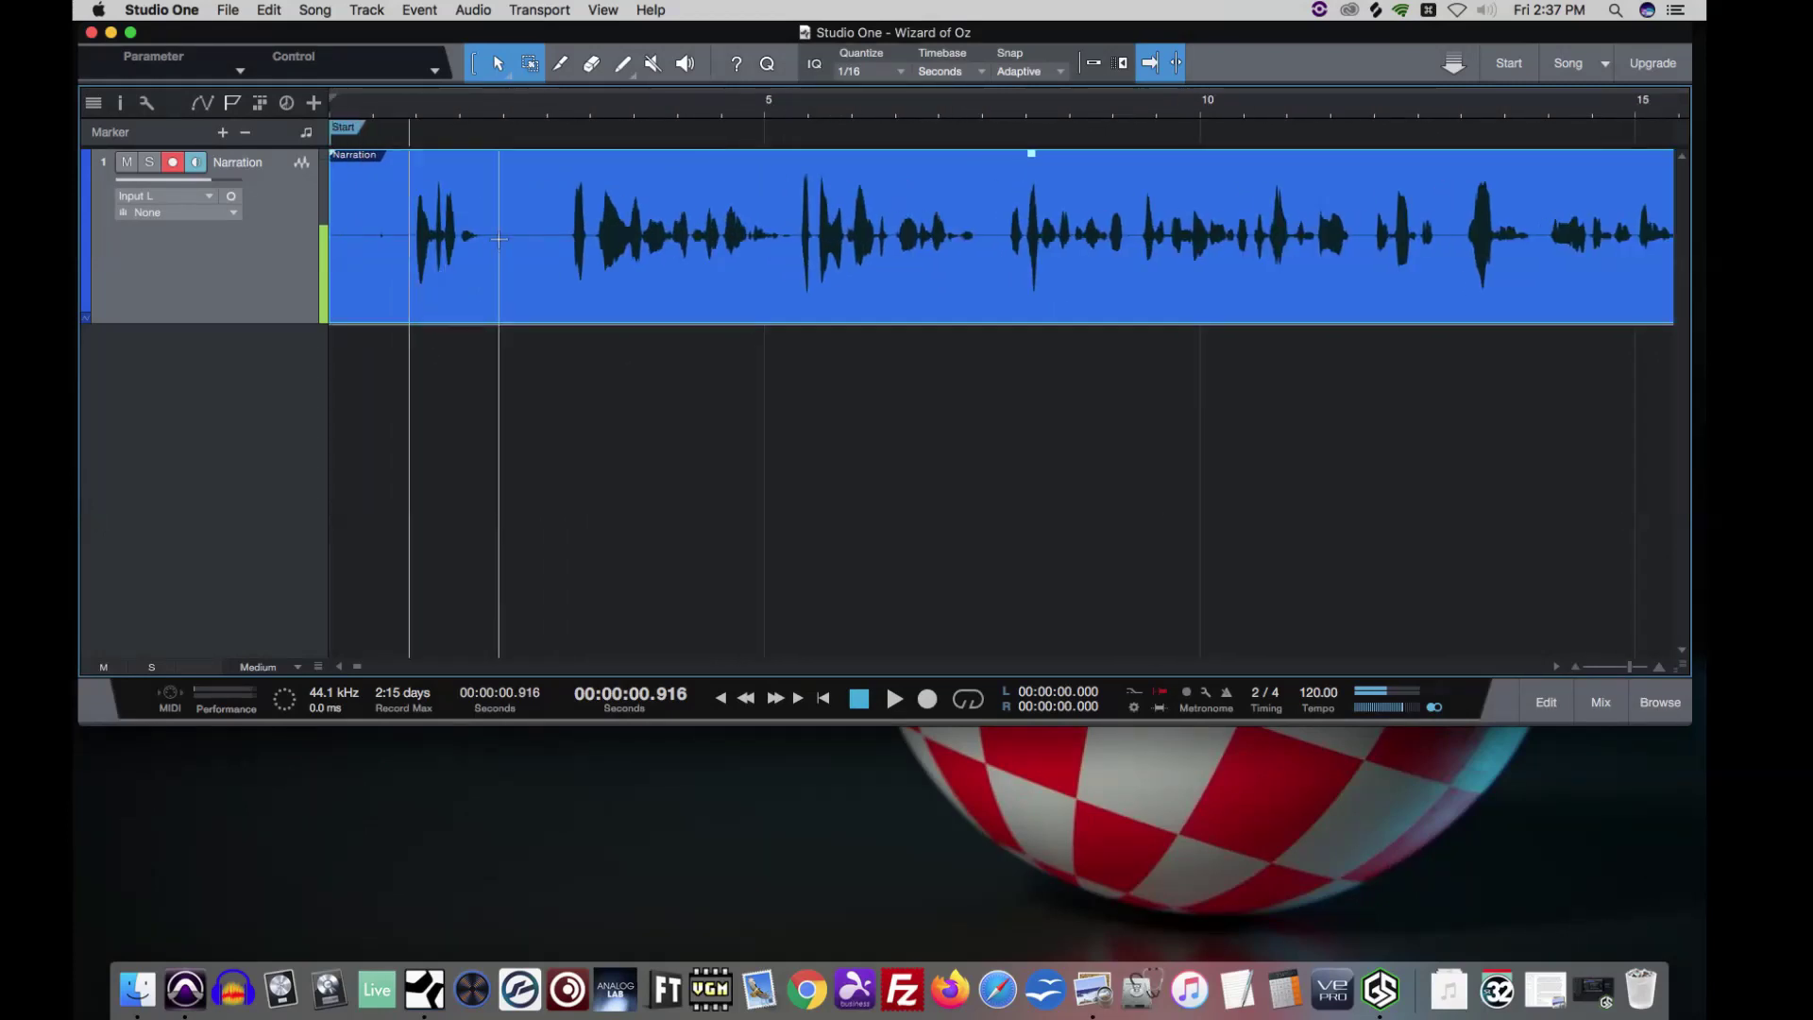
{"action": "key", "text": "Insert"}
{"action": "double_click", "coordinate": [421, 132]}
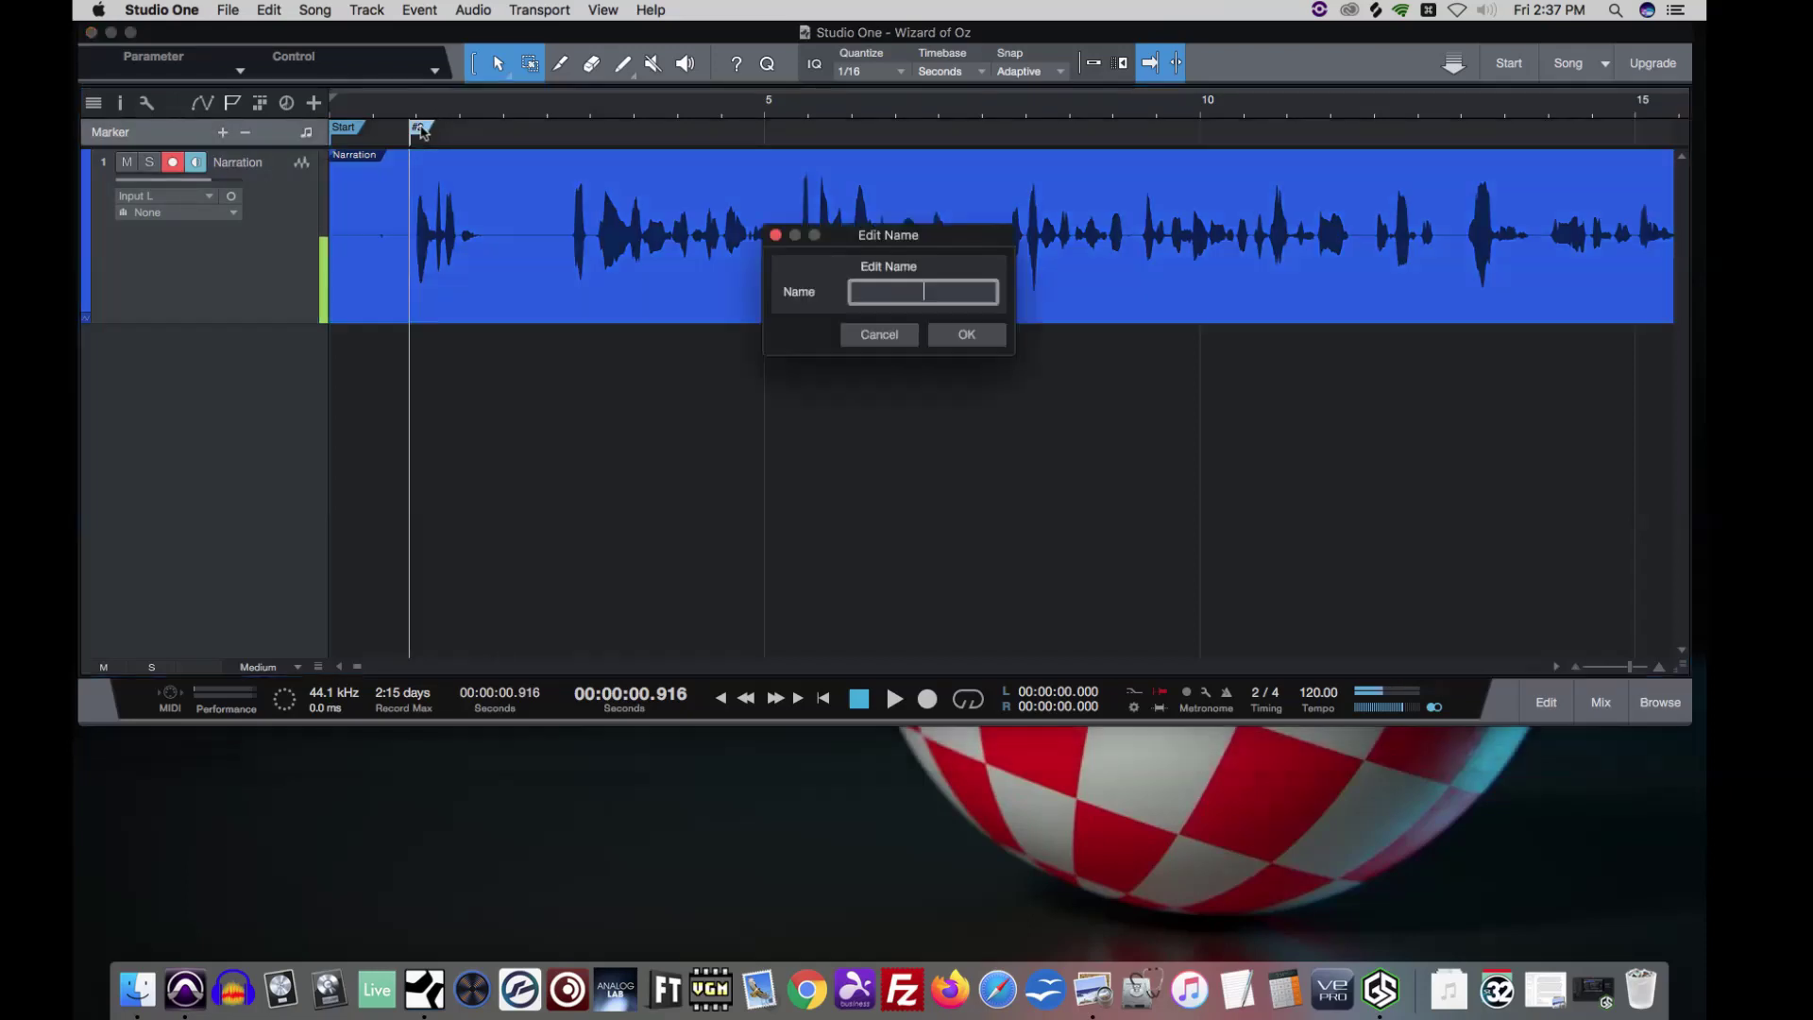
{"action": "left_click", "coordinate": [878, 336]}
{"action": "key", "text": "ctrl+z"}
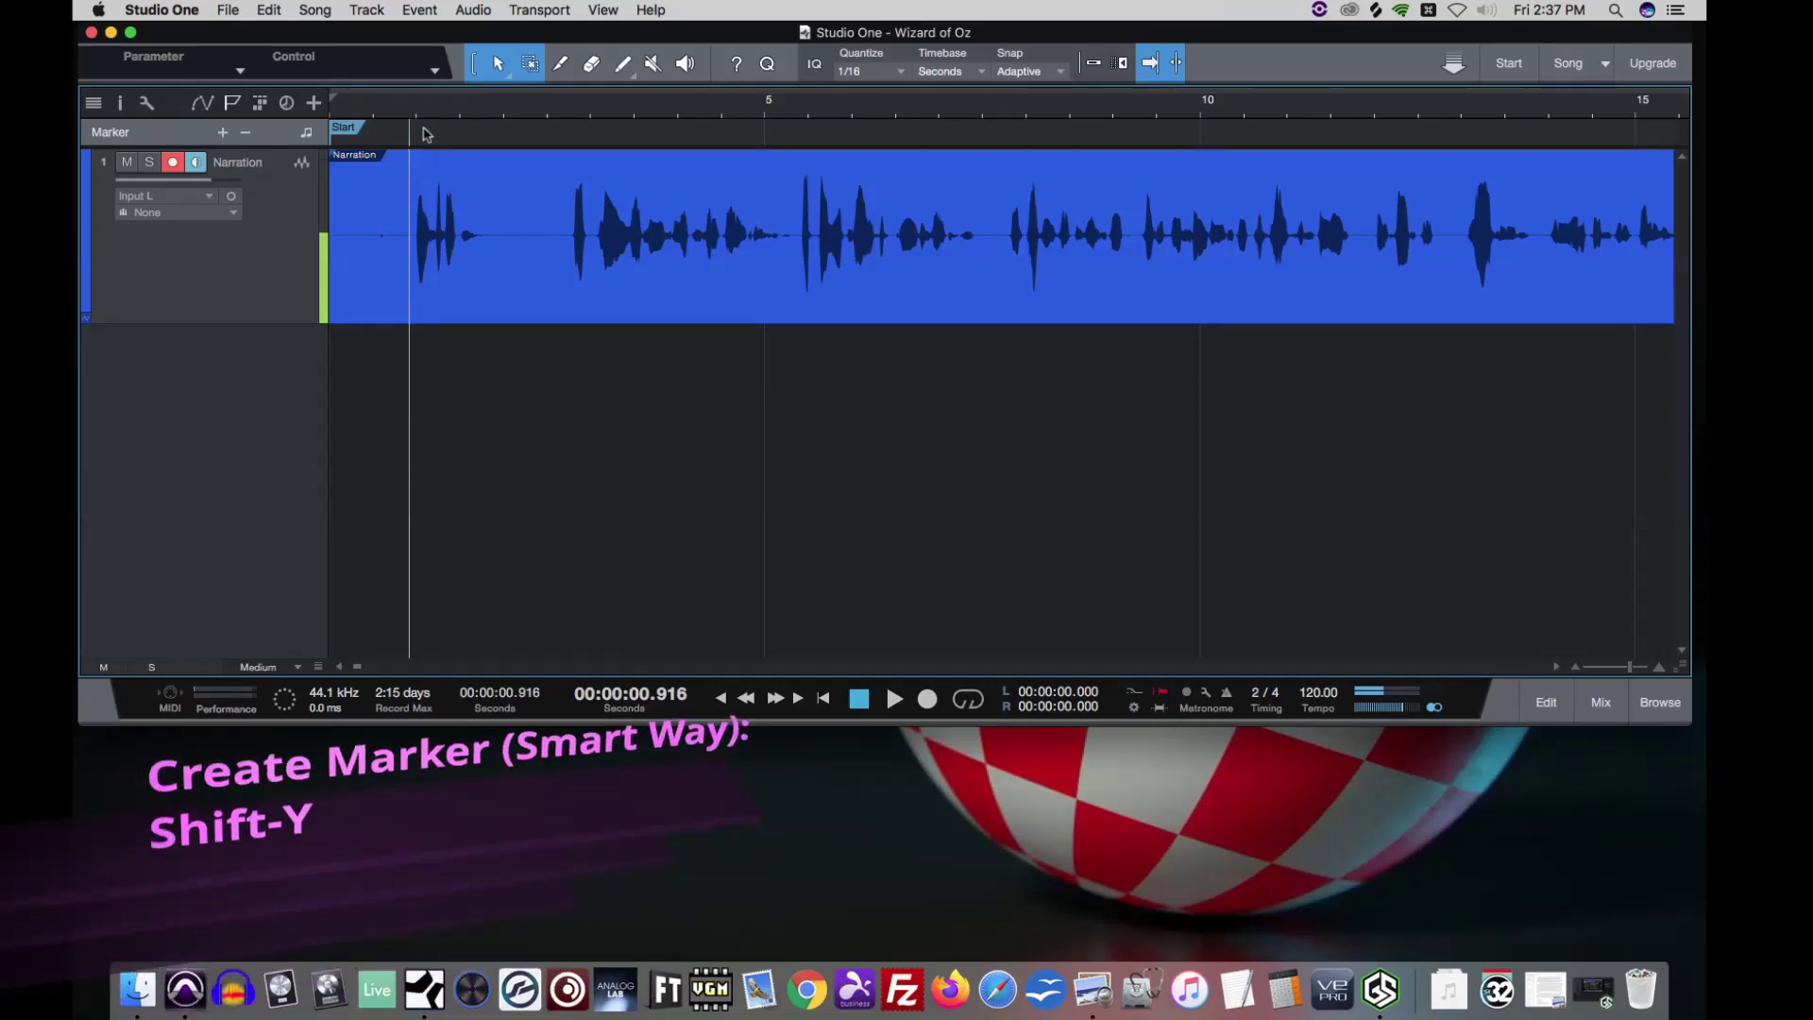
{"action": "key", "text": "shift+y"}
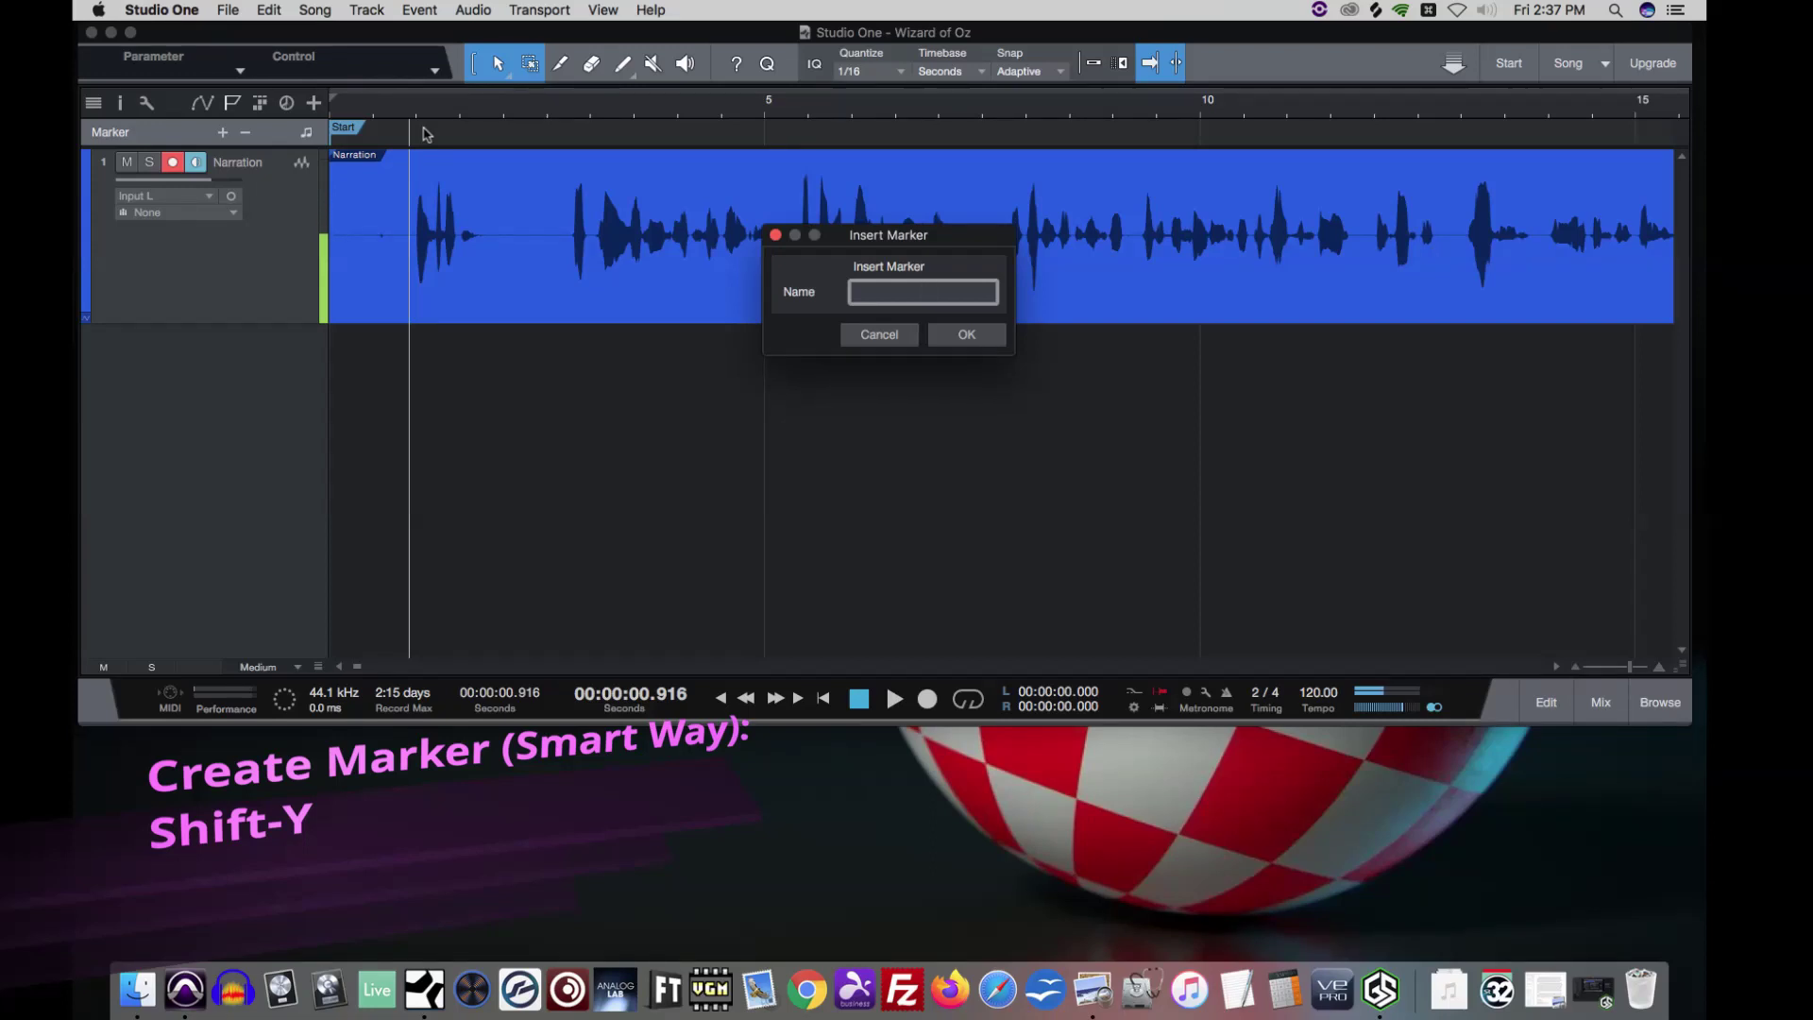
{"action": "type", "text": "Day 1"}
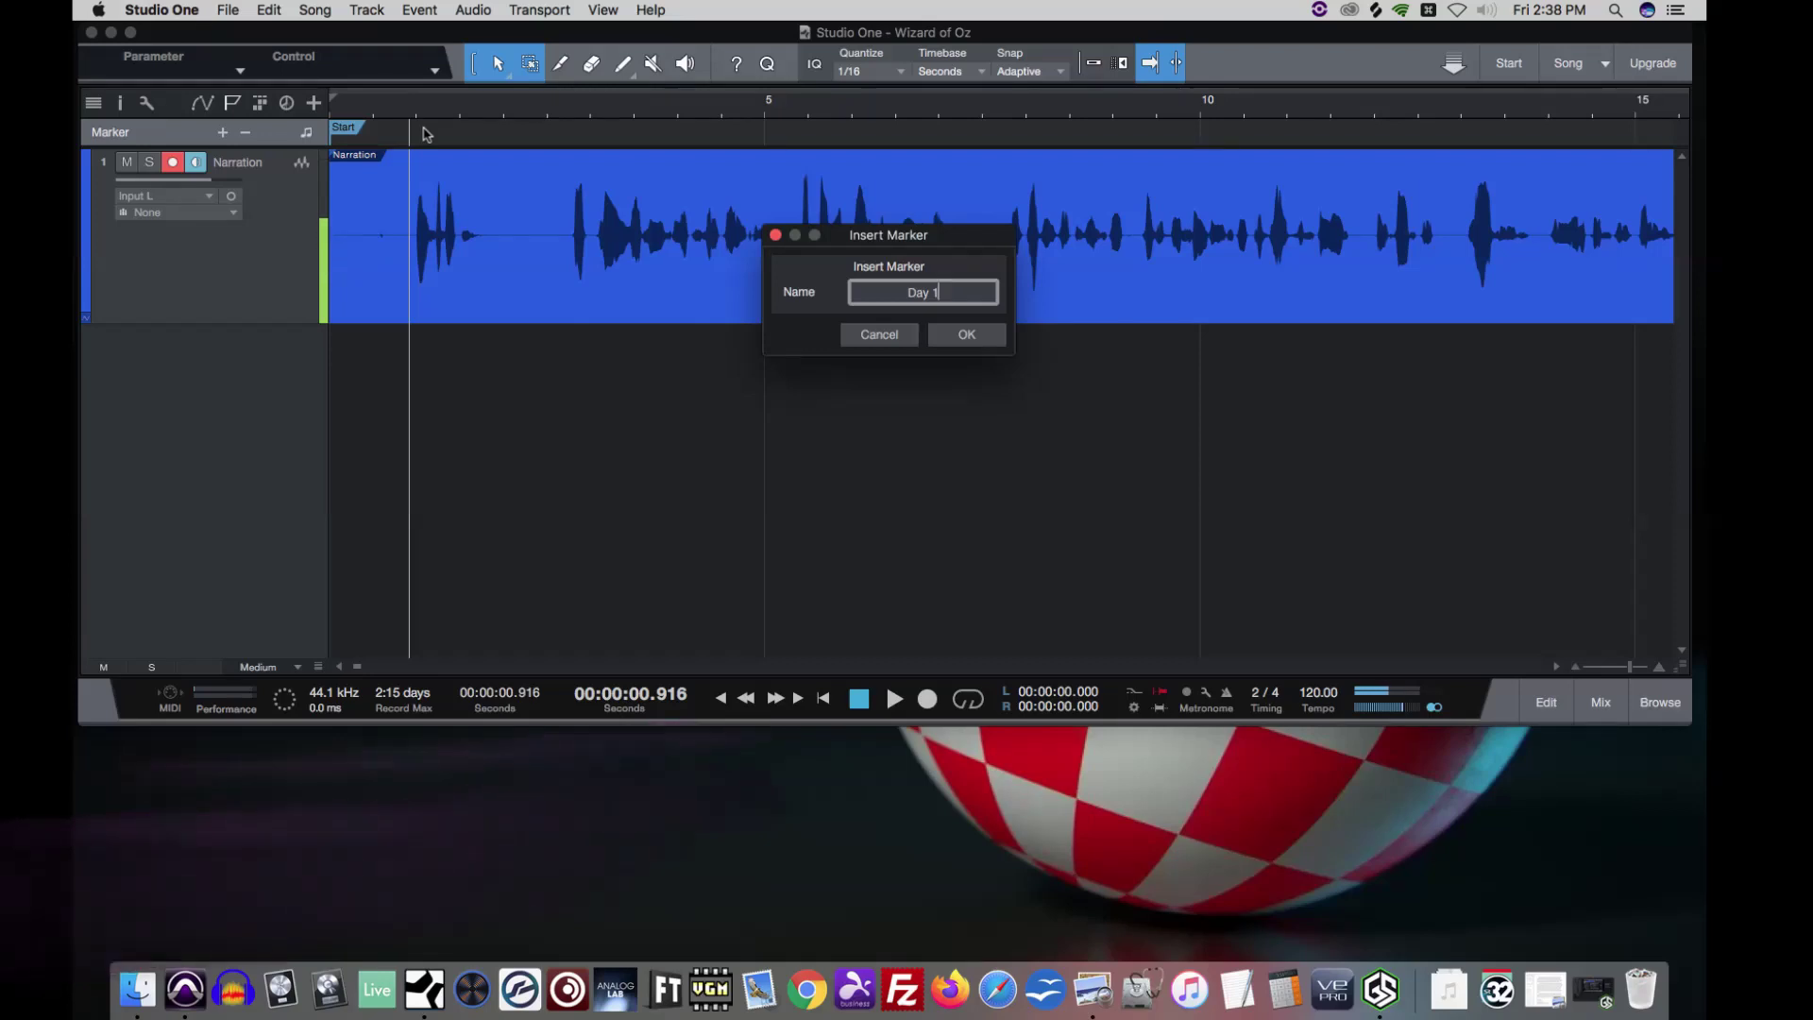
{"action": "key", "text": "Return"}
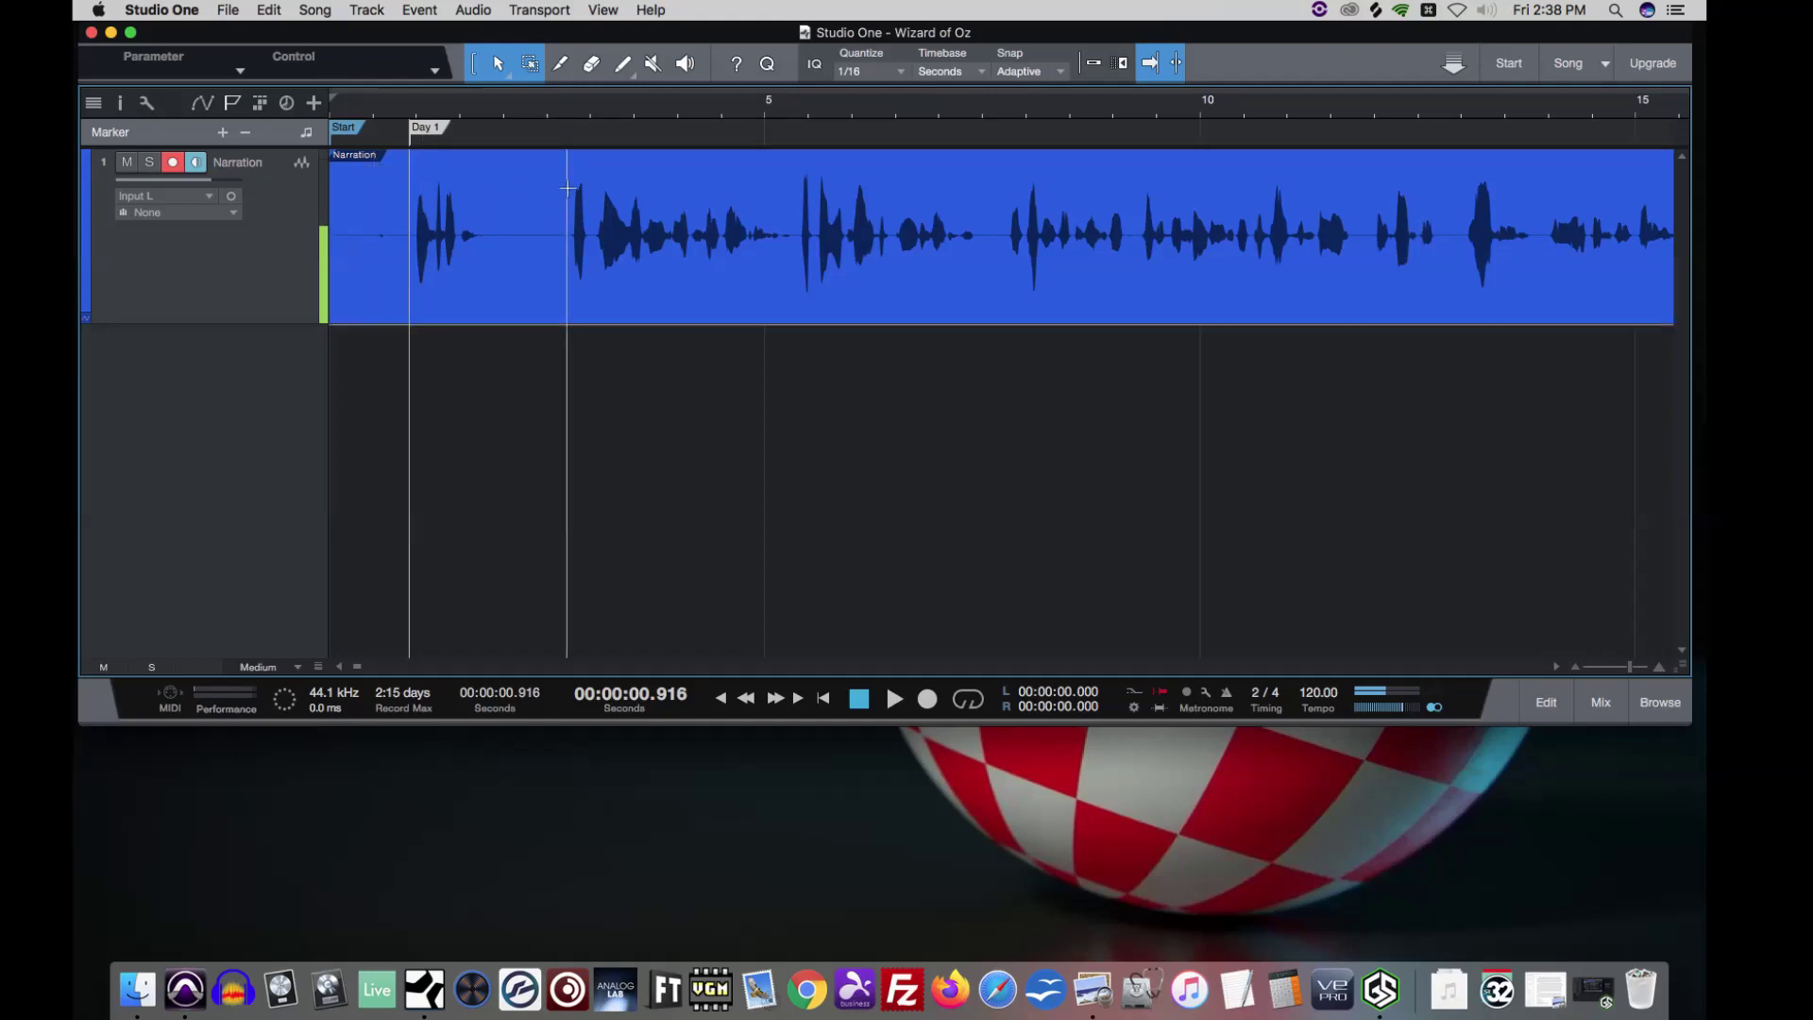
Step: Punch in new narration from 15.7 seconds, adding a 'Character 1' marker near 18.4 seconds
{"action": "scroll", "coordinate": [704, 217], "scroll_direction": "right", "scroll_amount": 8}
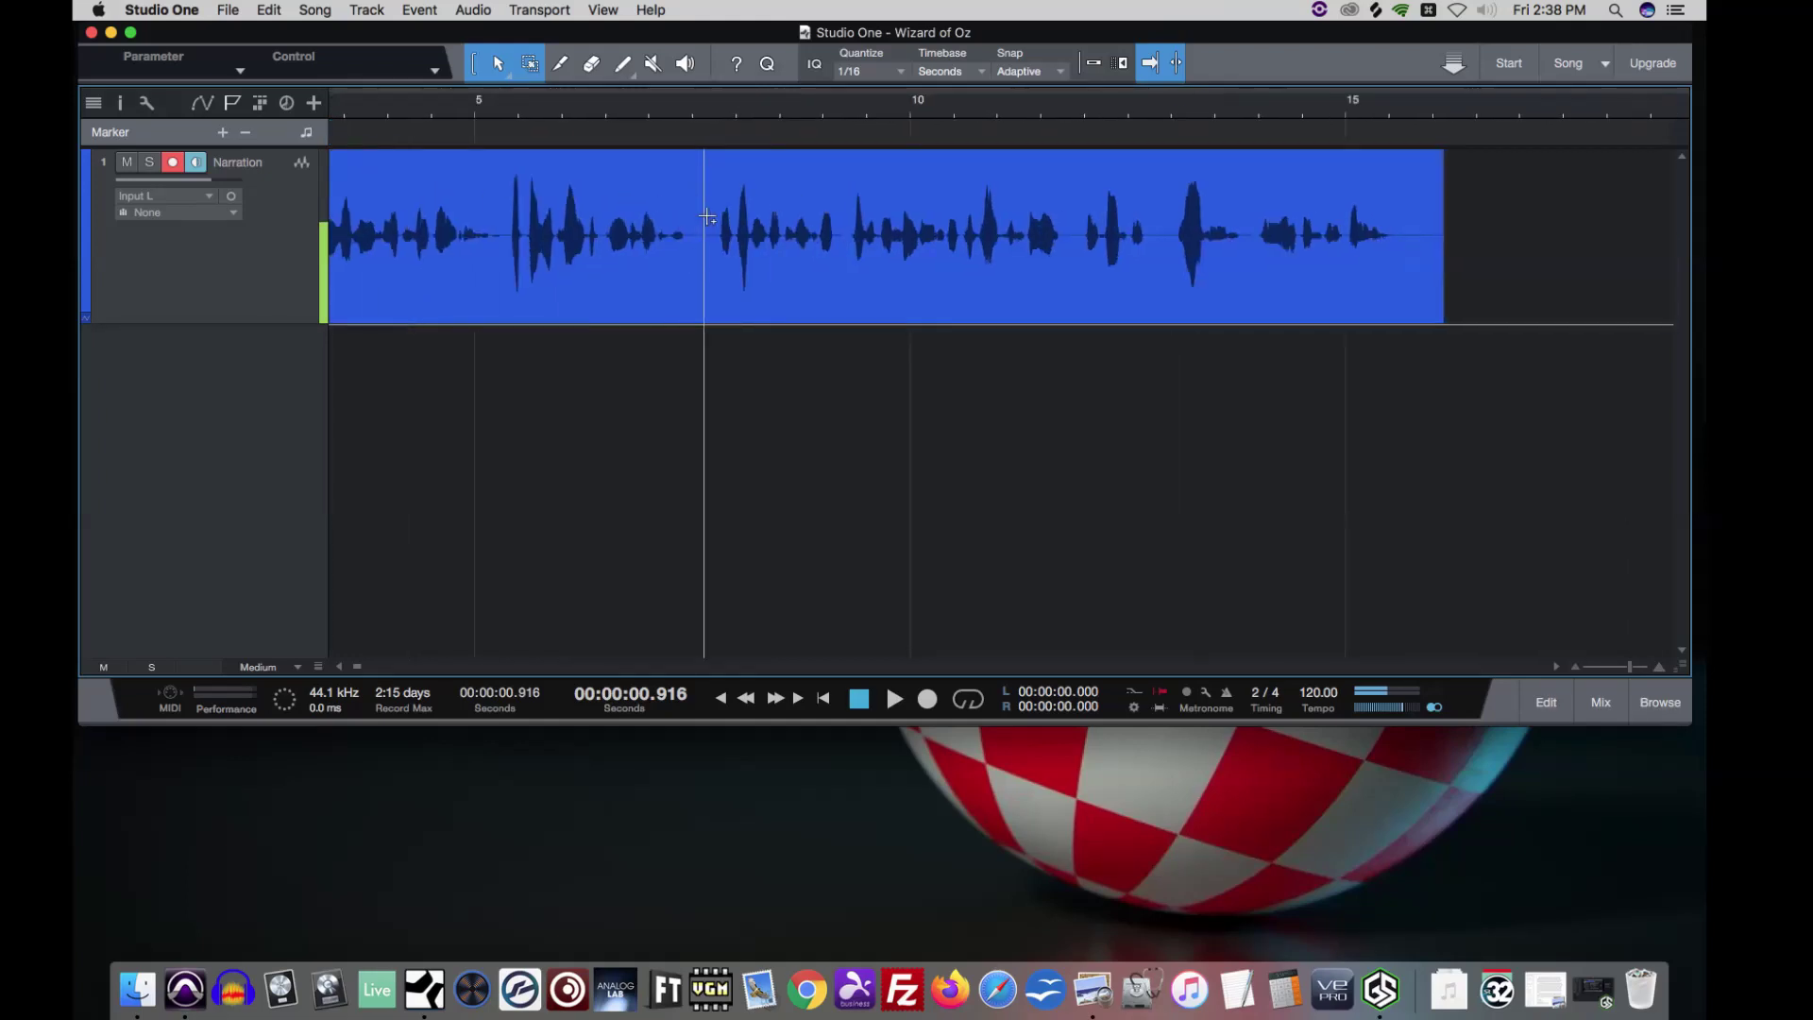
{"action": "left_click", "coordinate": [1113, 111]}
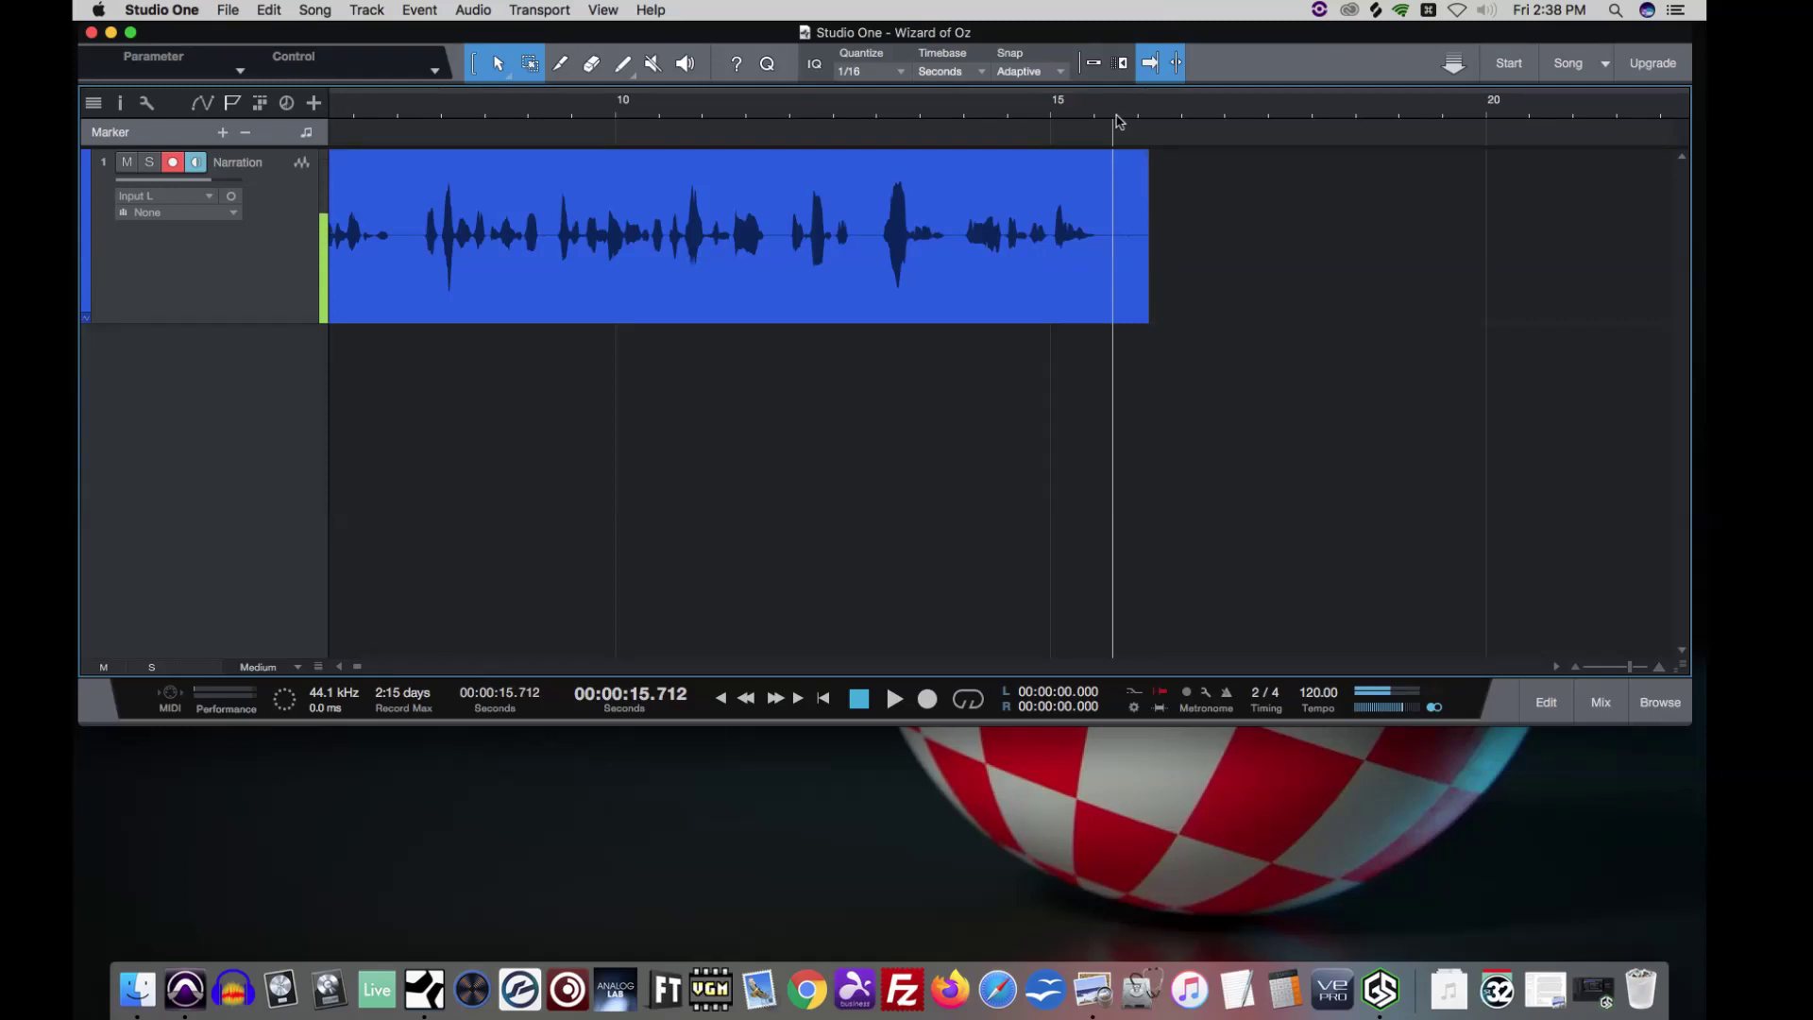
{"action": "key", "text": "space"}
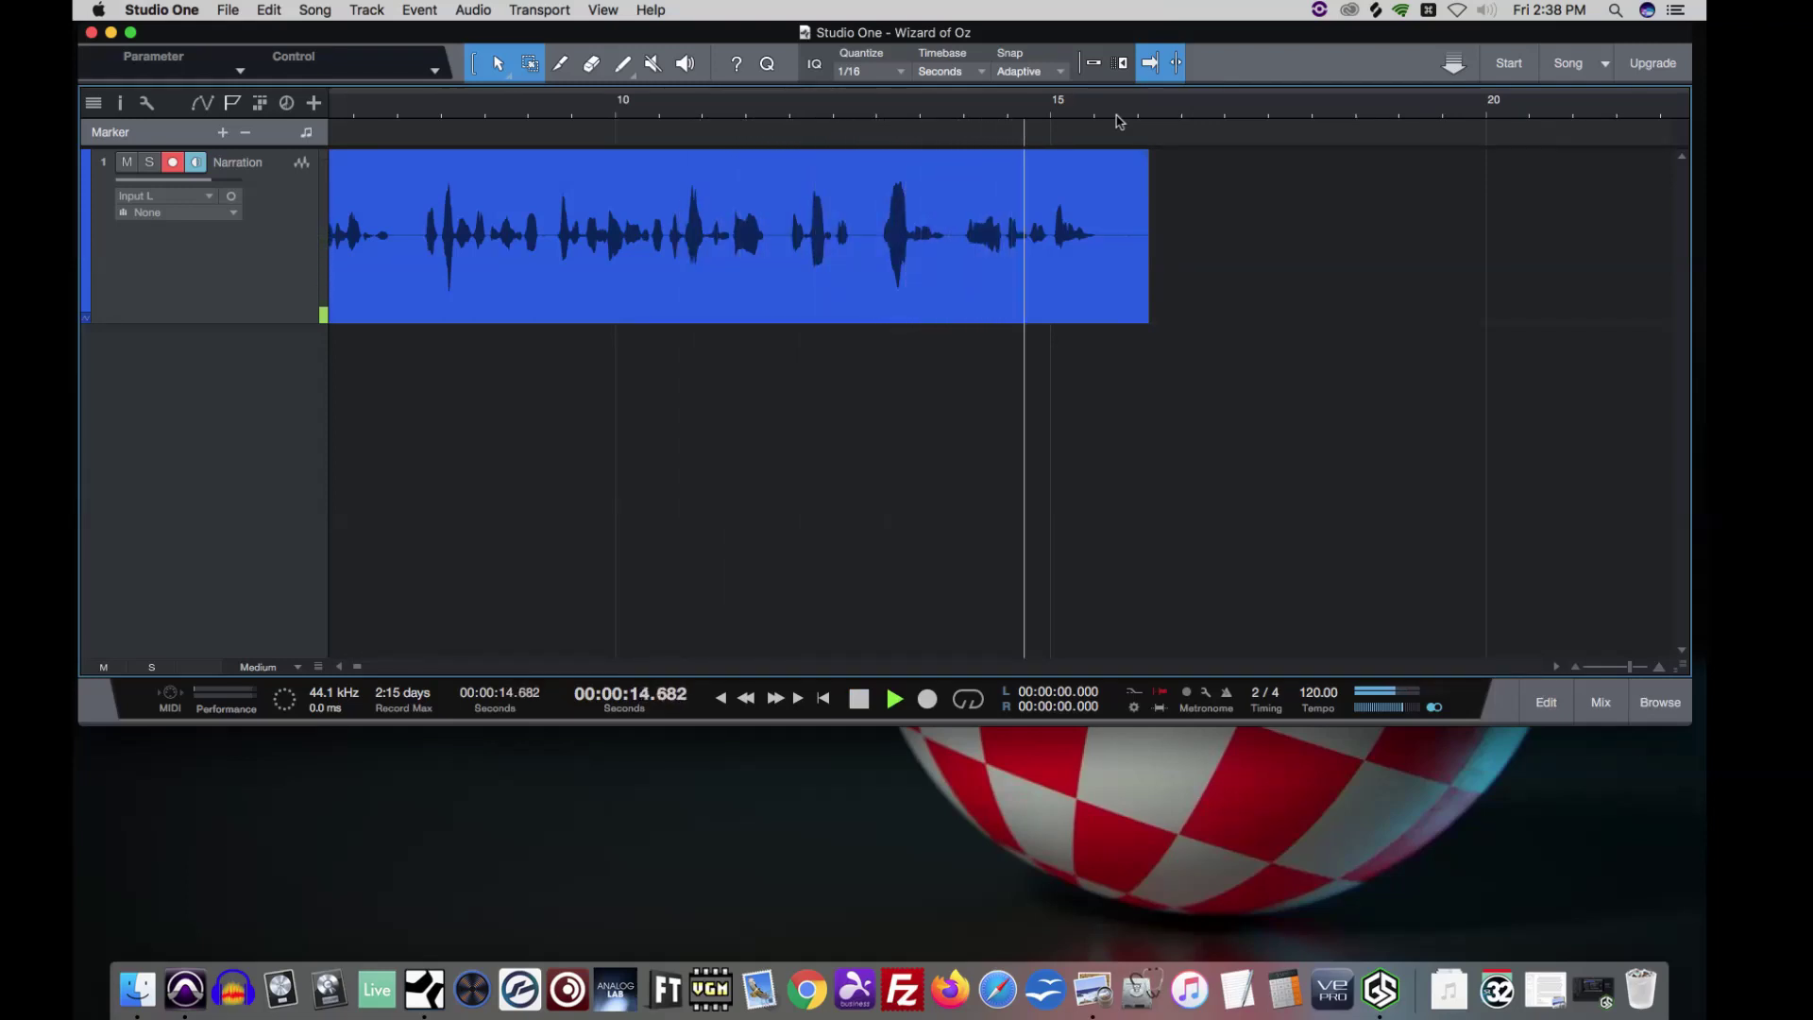
{"action": "key", "text": "KP_Multiply"}
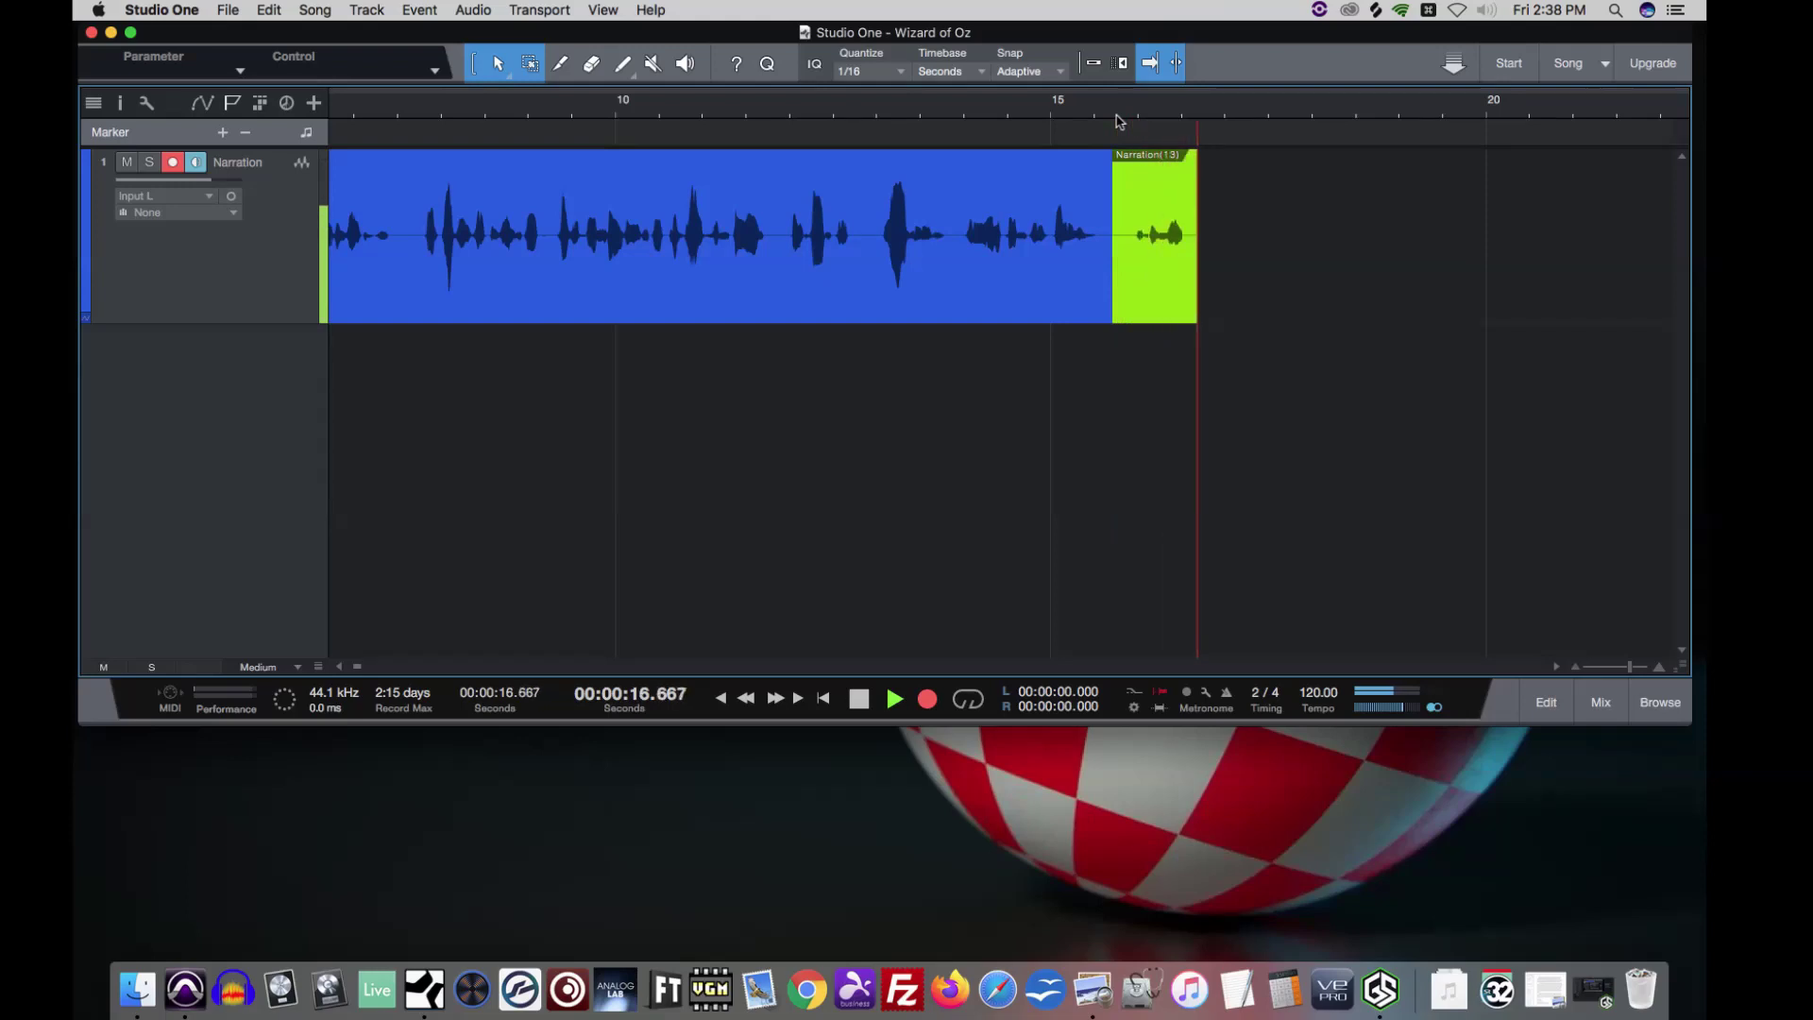
{"action": "key", "text": "shift+Insert"}
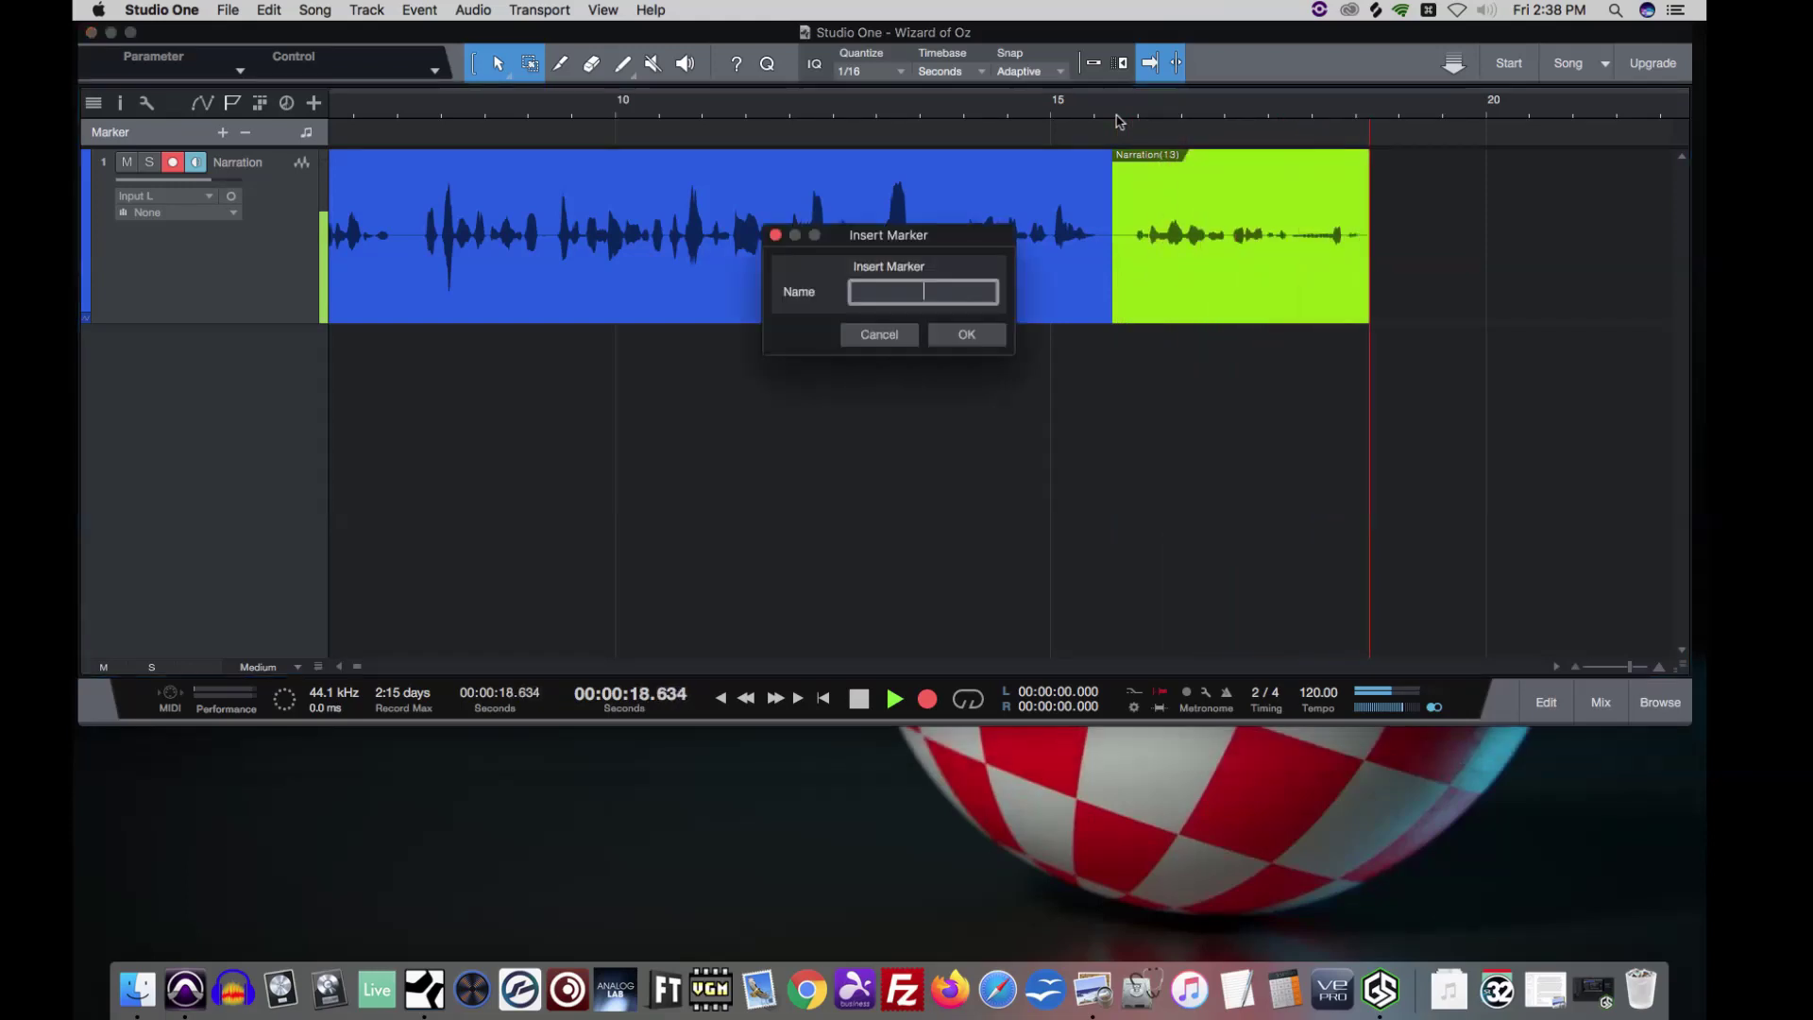
{"action": "type", "text": "Character"}
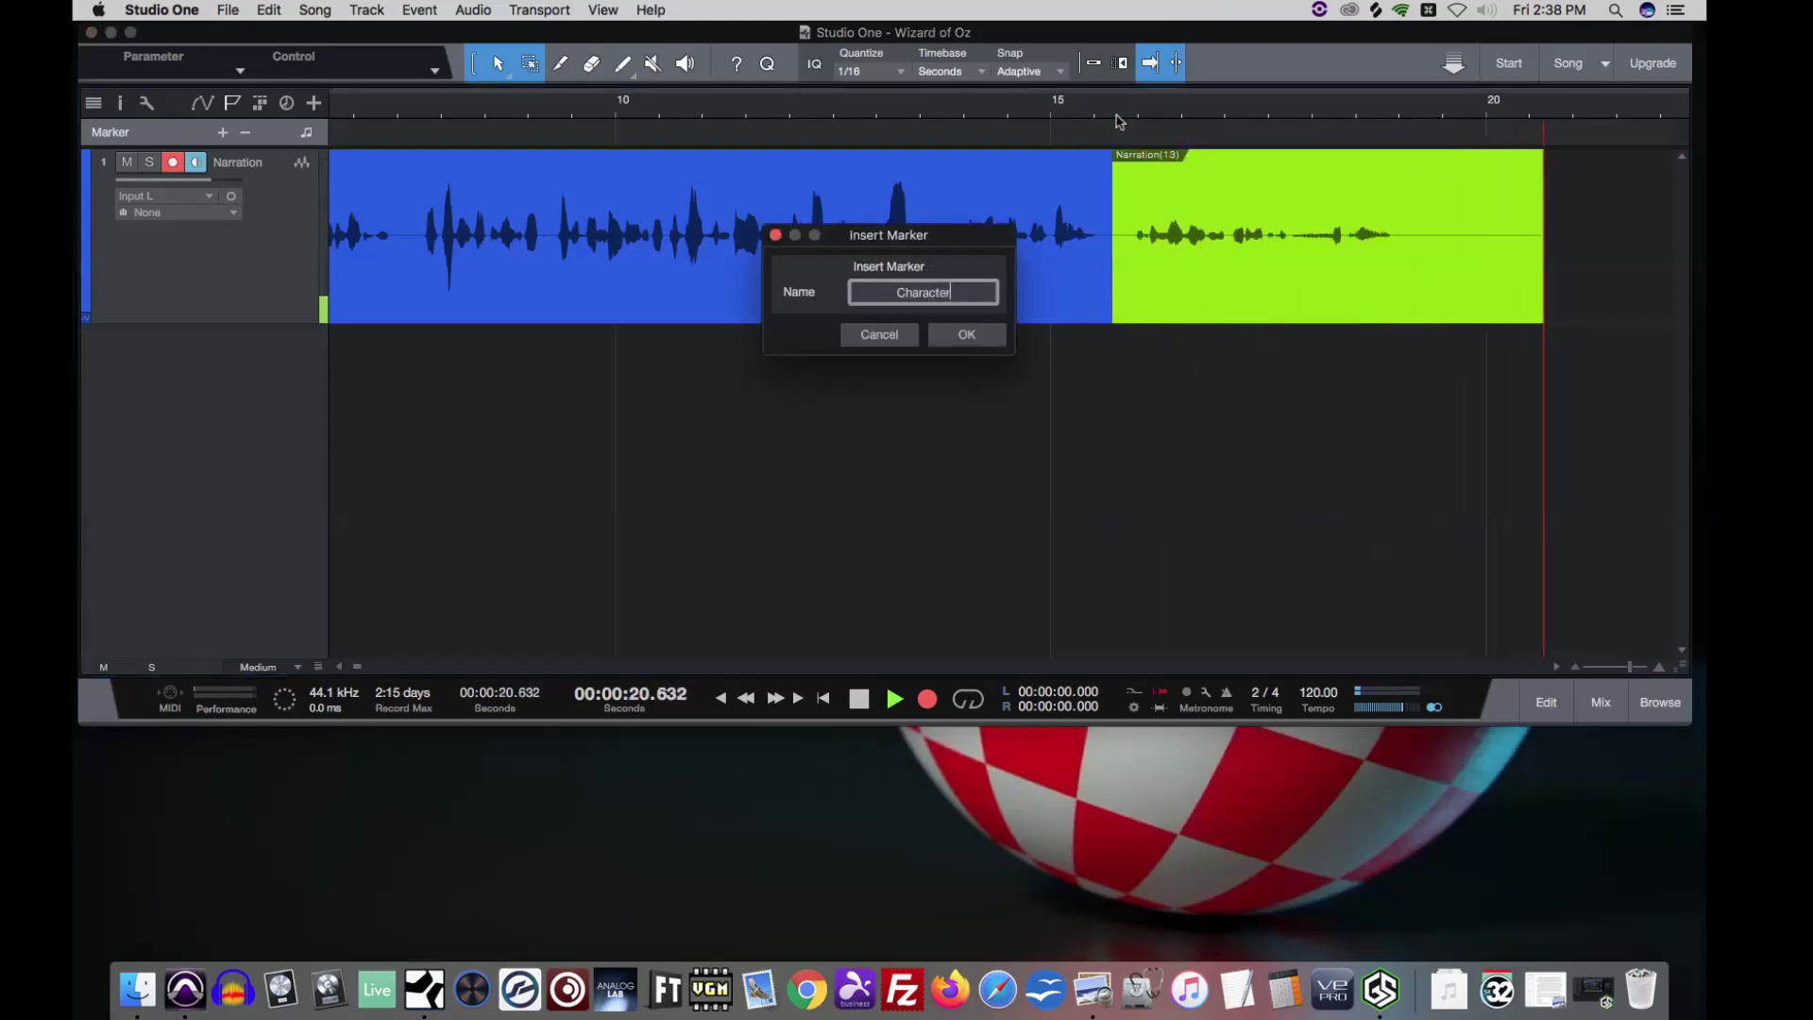
{"action": "key", "text": "Return"}
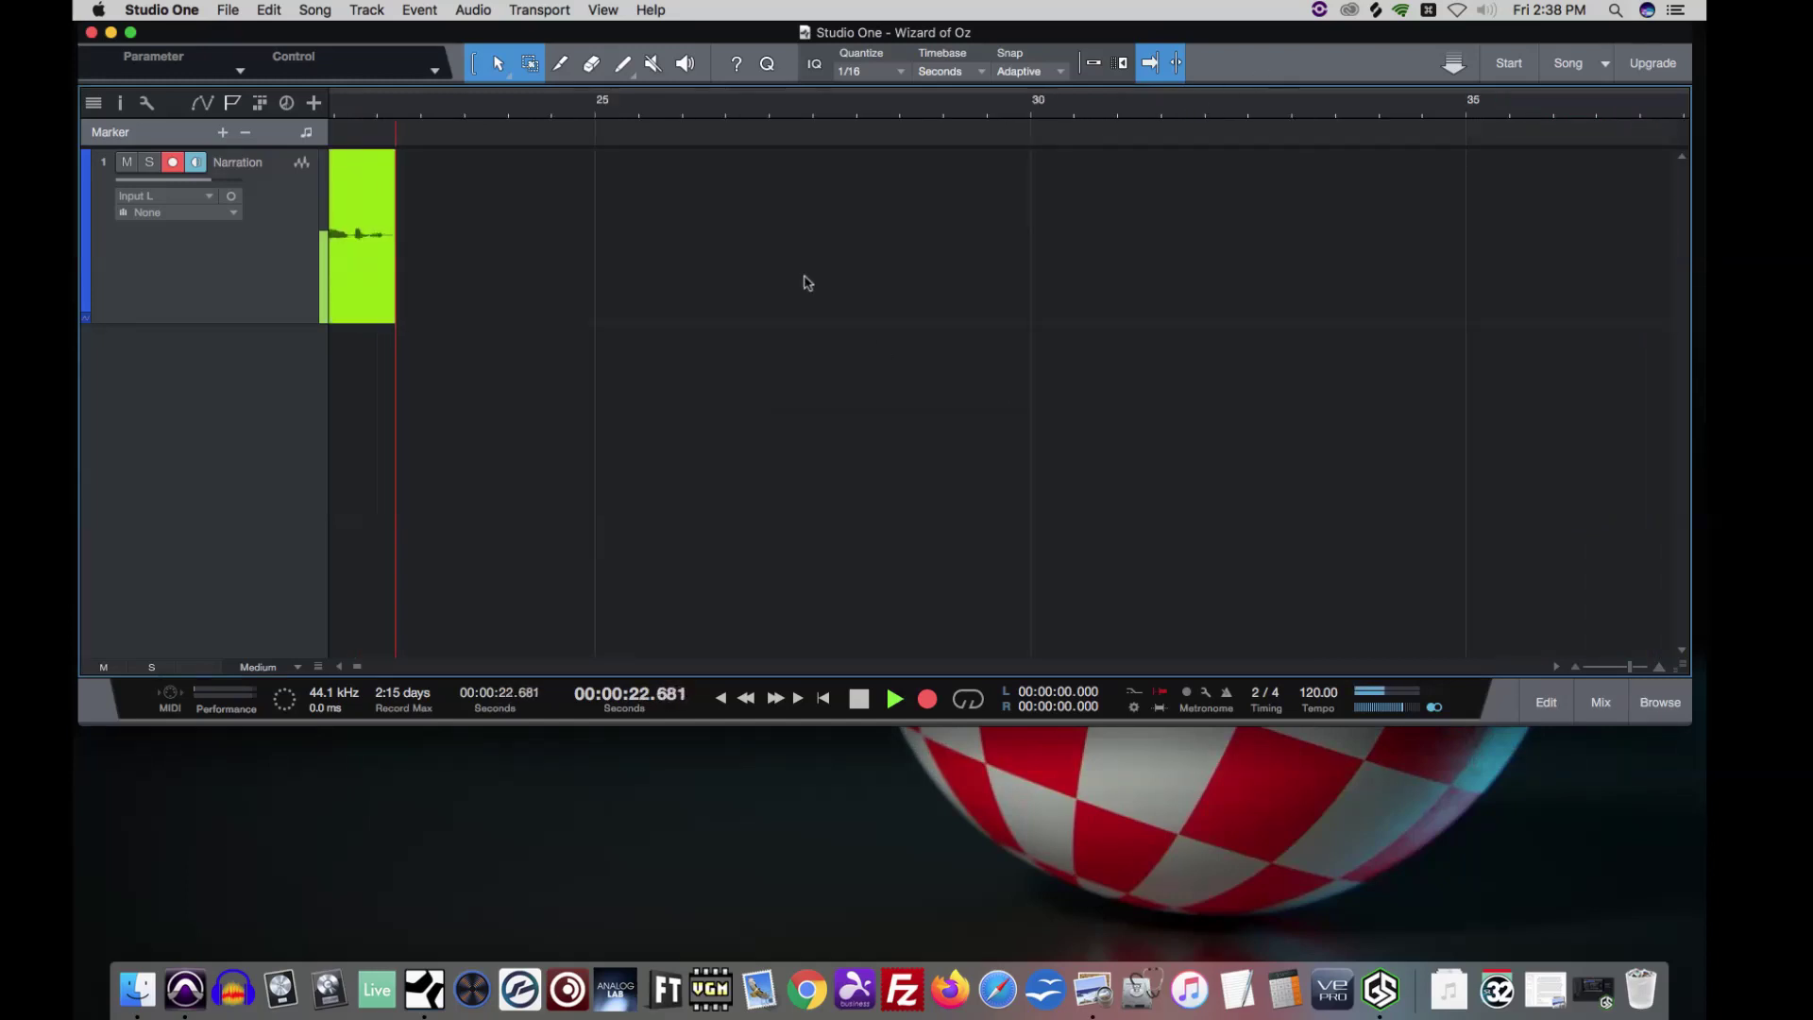
{"action": "key", "text": "space"}
{"action": "scroll", "coordinate": [944, 283], "scroll_direction": "left", "scroll_amount": 10}
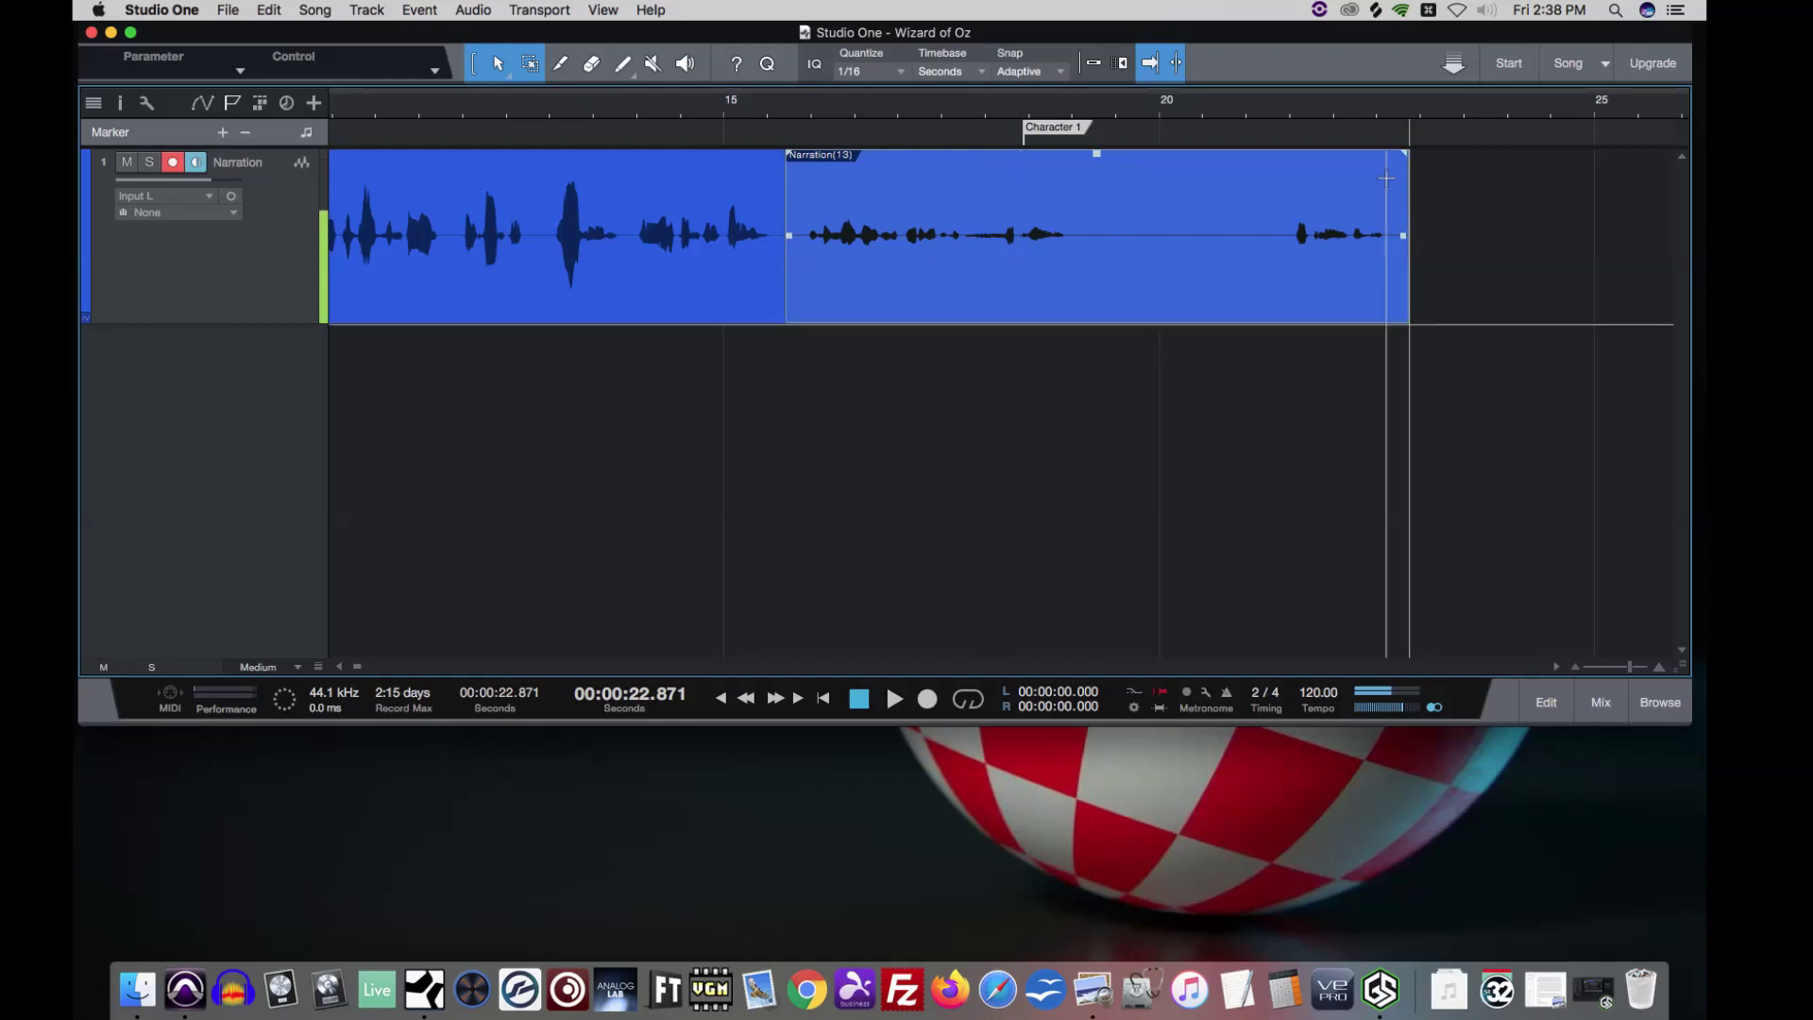
Step: Add a marker named 'Day 2' at about 23.4 seconds
{"action": "scroll", "coordinate": [1379, 181], "scroll_direction": "left", "scroll_amount": 3}
{"action": "scroll", "coordinate": [1380, 182], "scroll_direction": "right", "scroll_amount": 7}
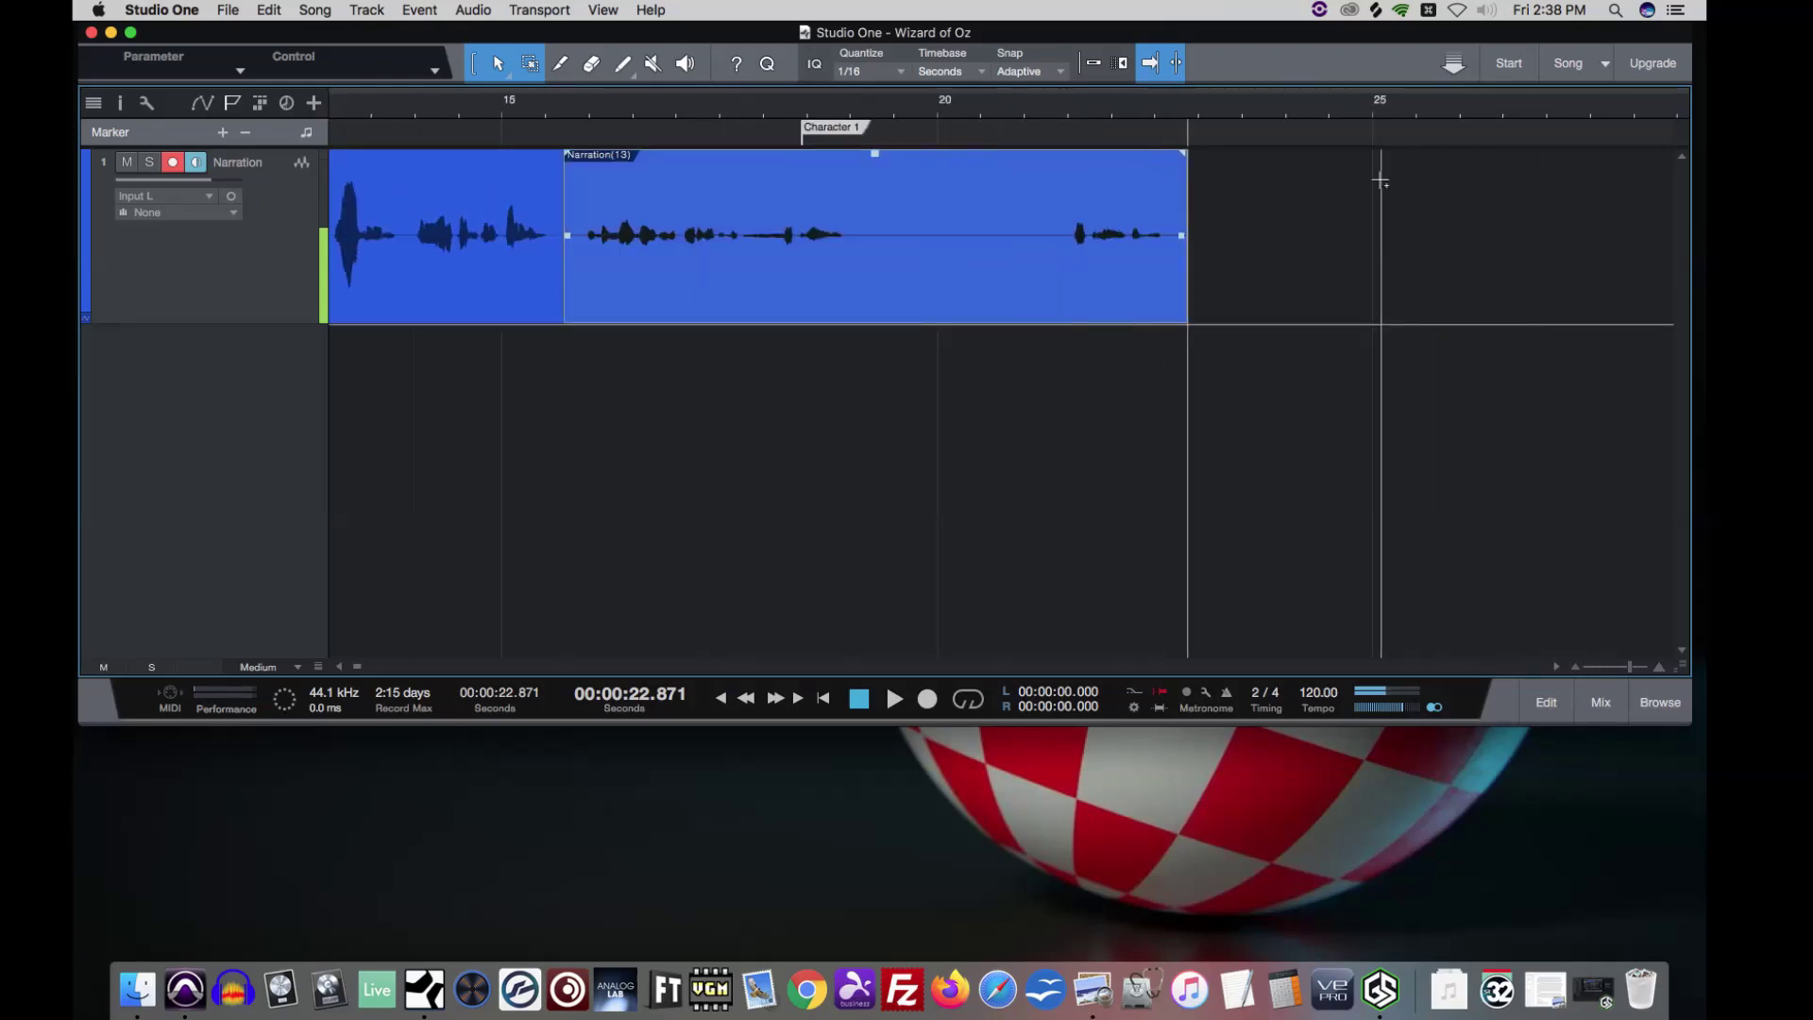
{"action": "left_click", "coordinate": [1107, 115]}
{"action": "key", "text": "alt+Insert"}
{"action": "type", "text": "D"}
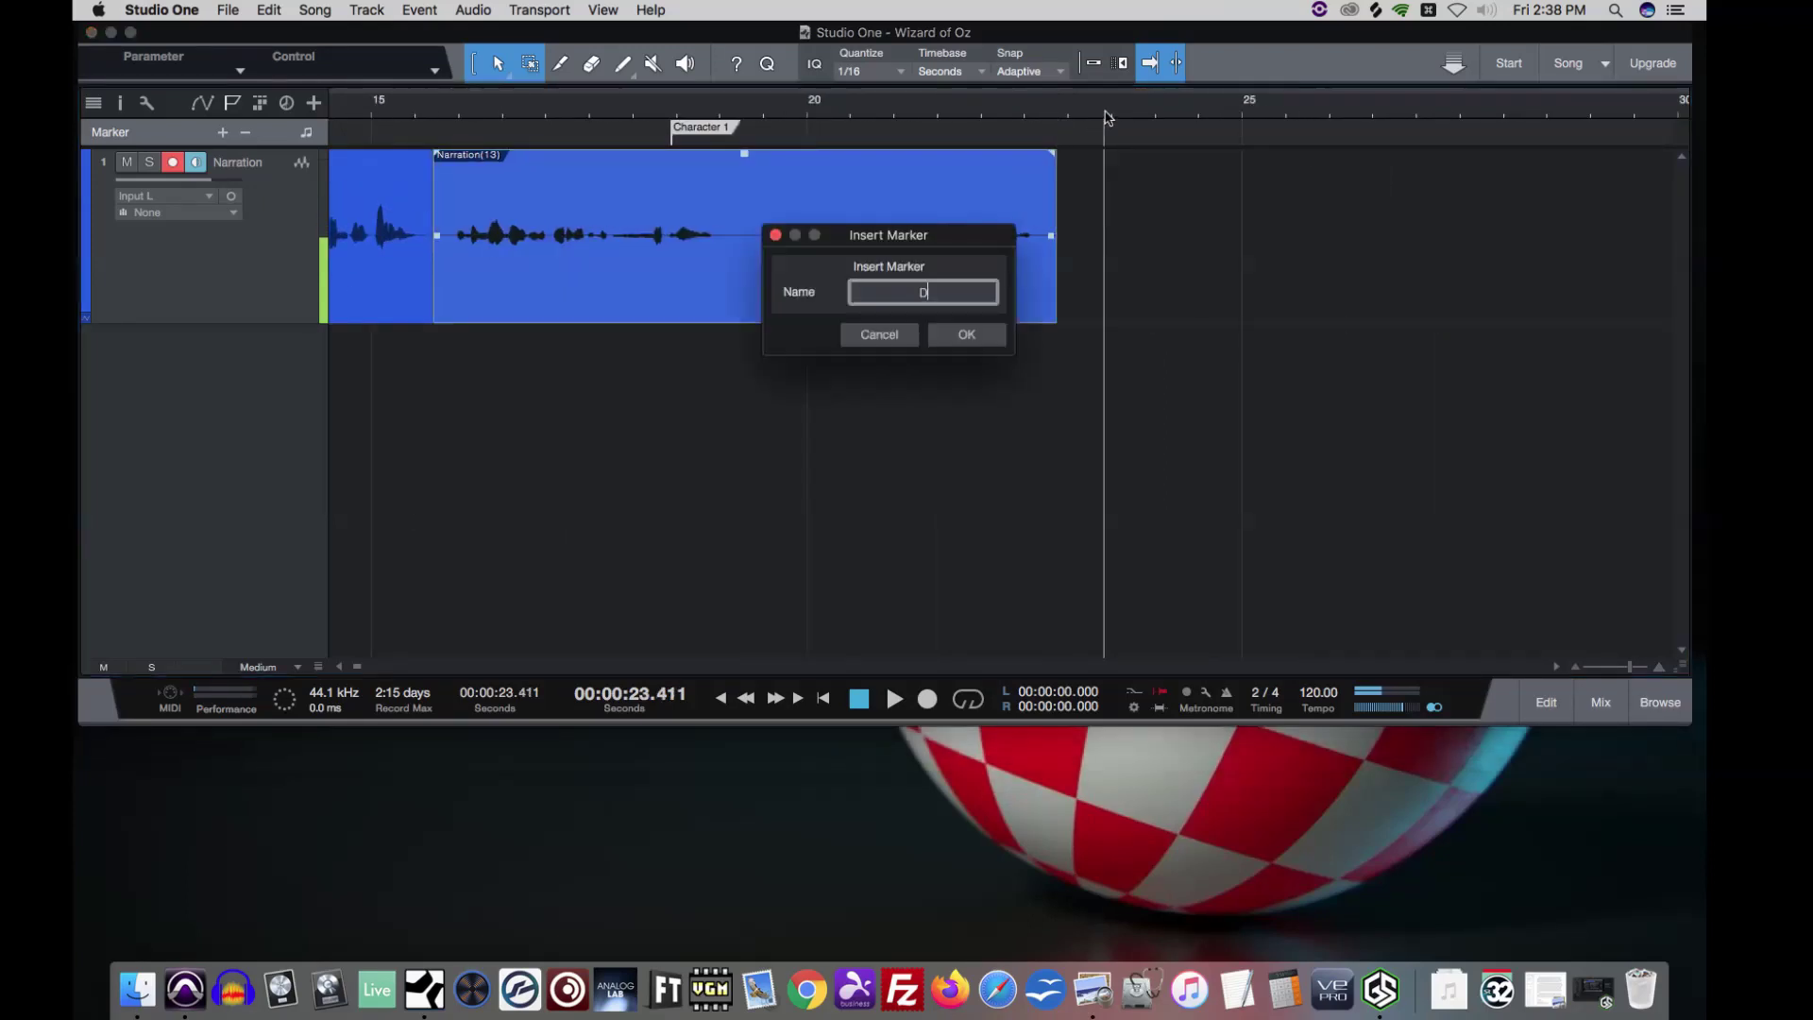
{"action": "type", "text": "ay 2"}
{"action": "key", "text": "Return"}
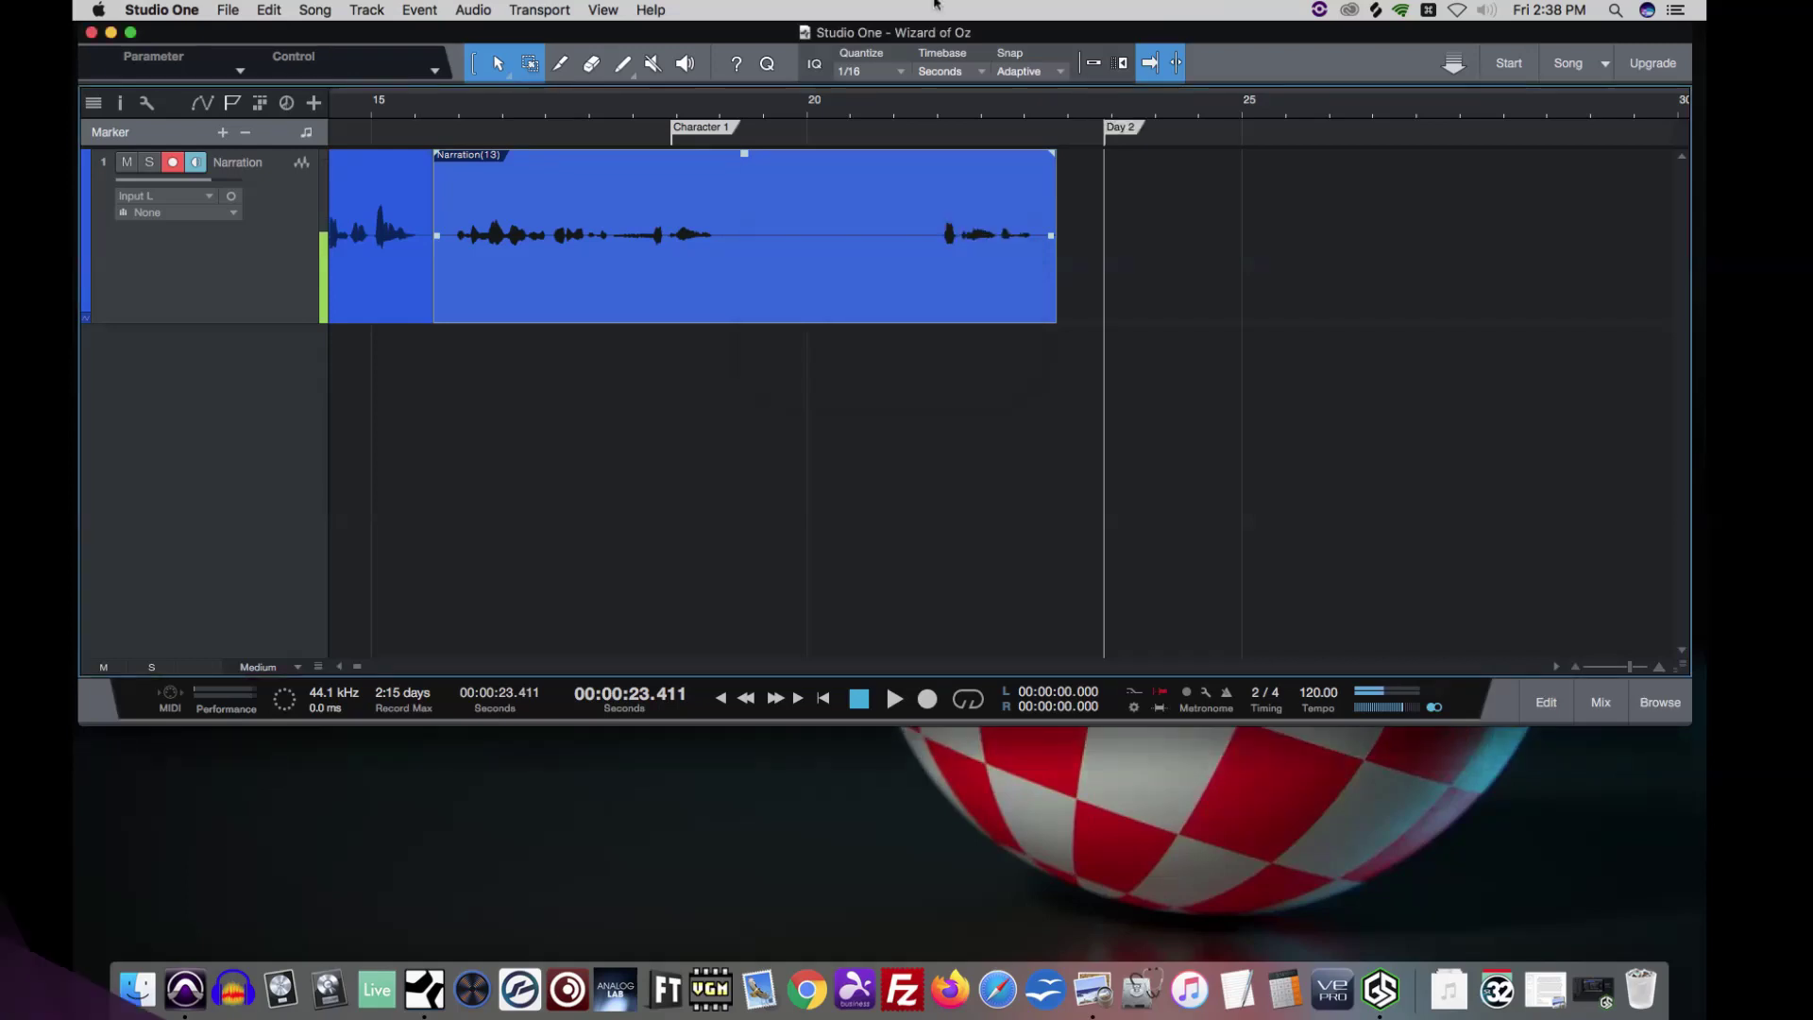
Step: With the Range tool, select the last part of the narration recording
{"action": "key", "text": "super"}
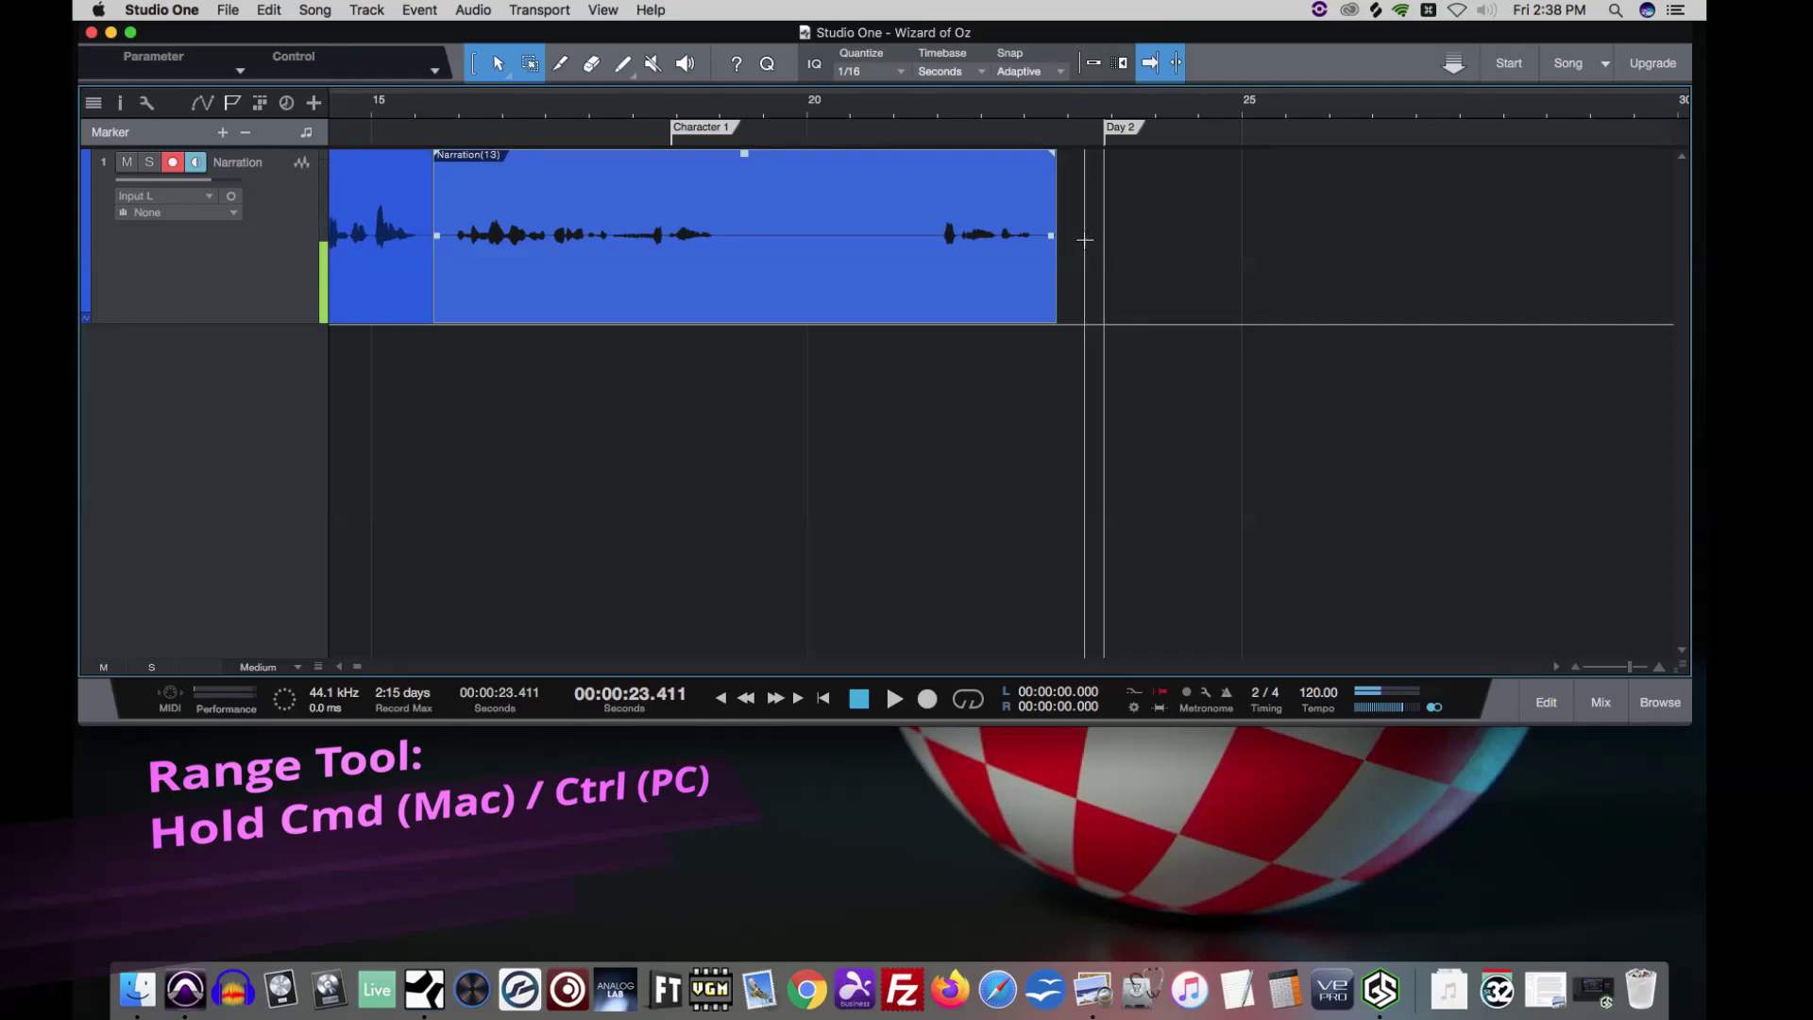
{"action": "left_click_drag", "start_coordinate": [1085, 240], "coordinate": [801, 234]}
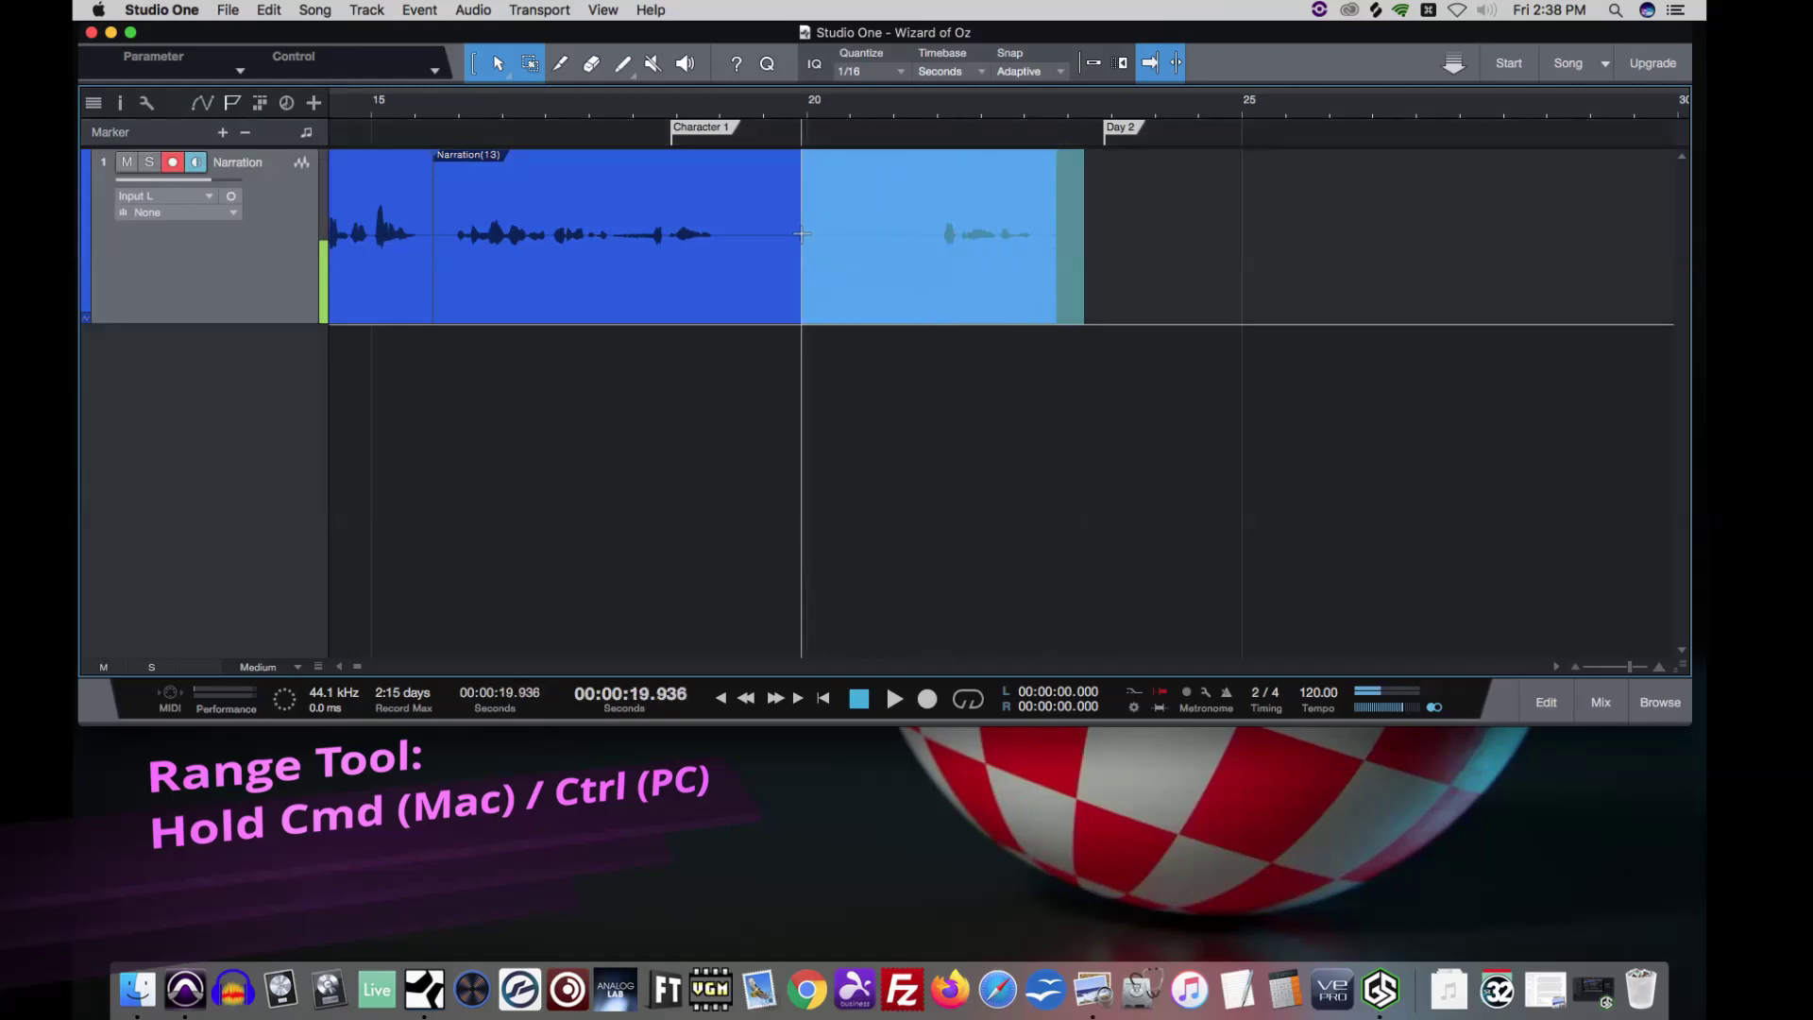
{"action": "left_click", "coordinate": [1071, 208]}
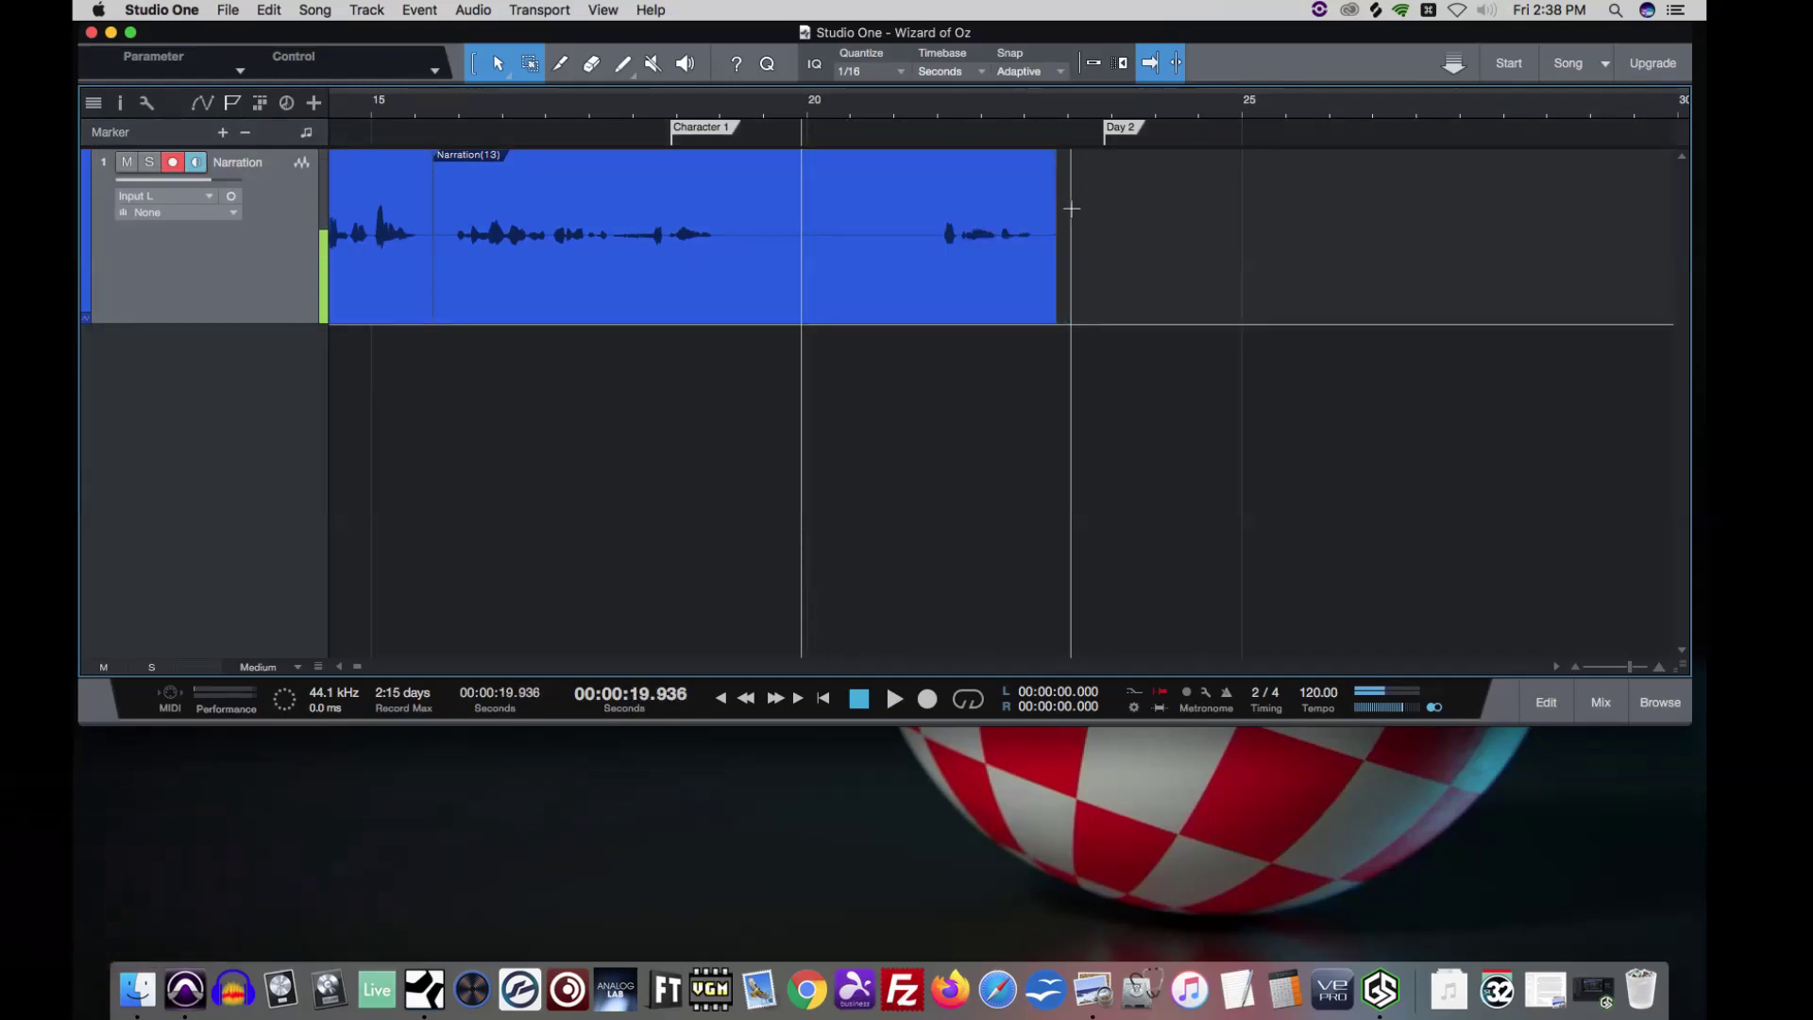
{"action": "scroll", "coordinate": [1067, 205], "scroll_direction": "up", "scroll_amount": 4}
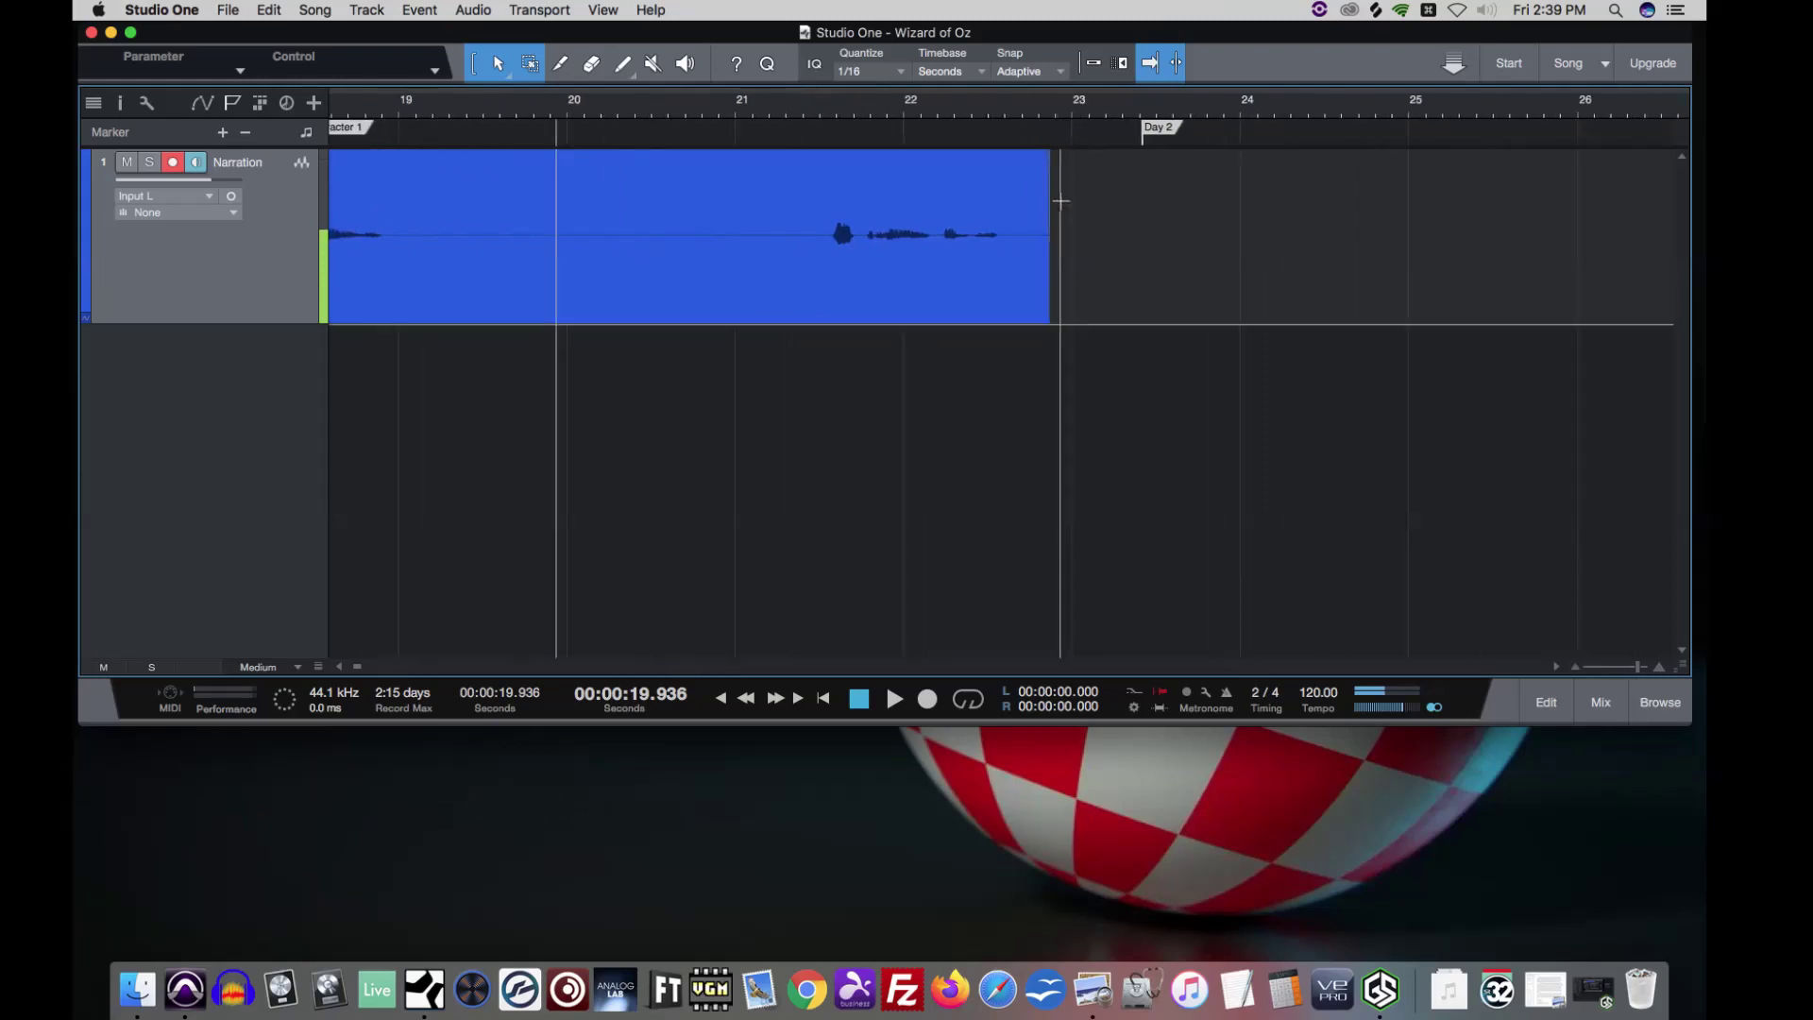
{"action": "left_click_drag", "start_coordinate": [1060, 201], "coordinate": [786, 202]}
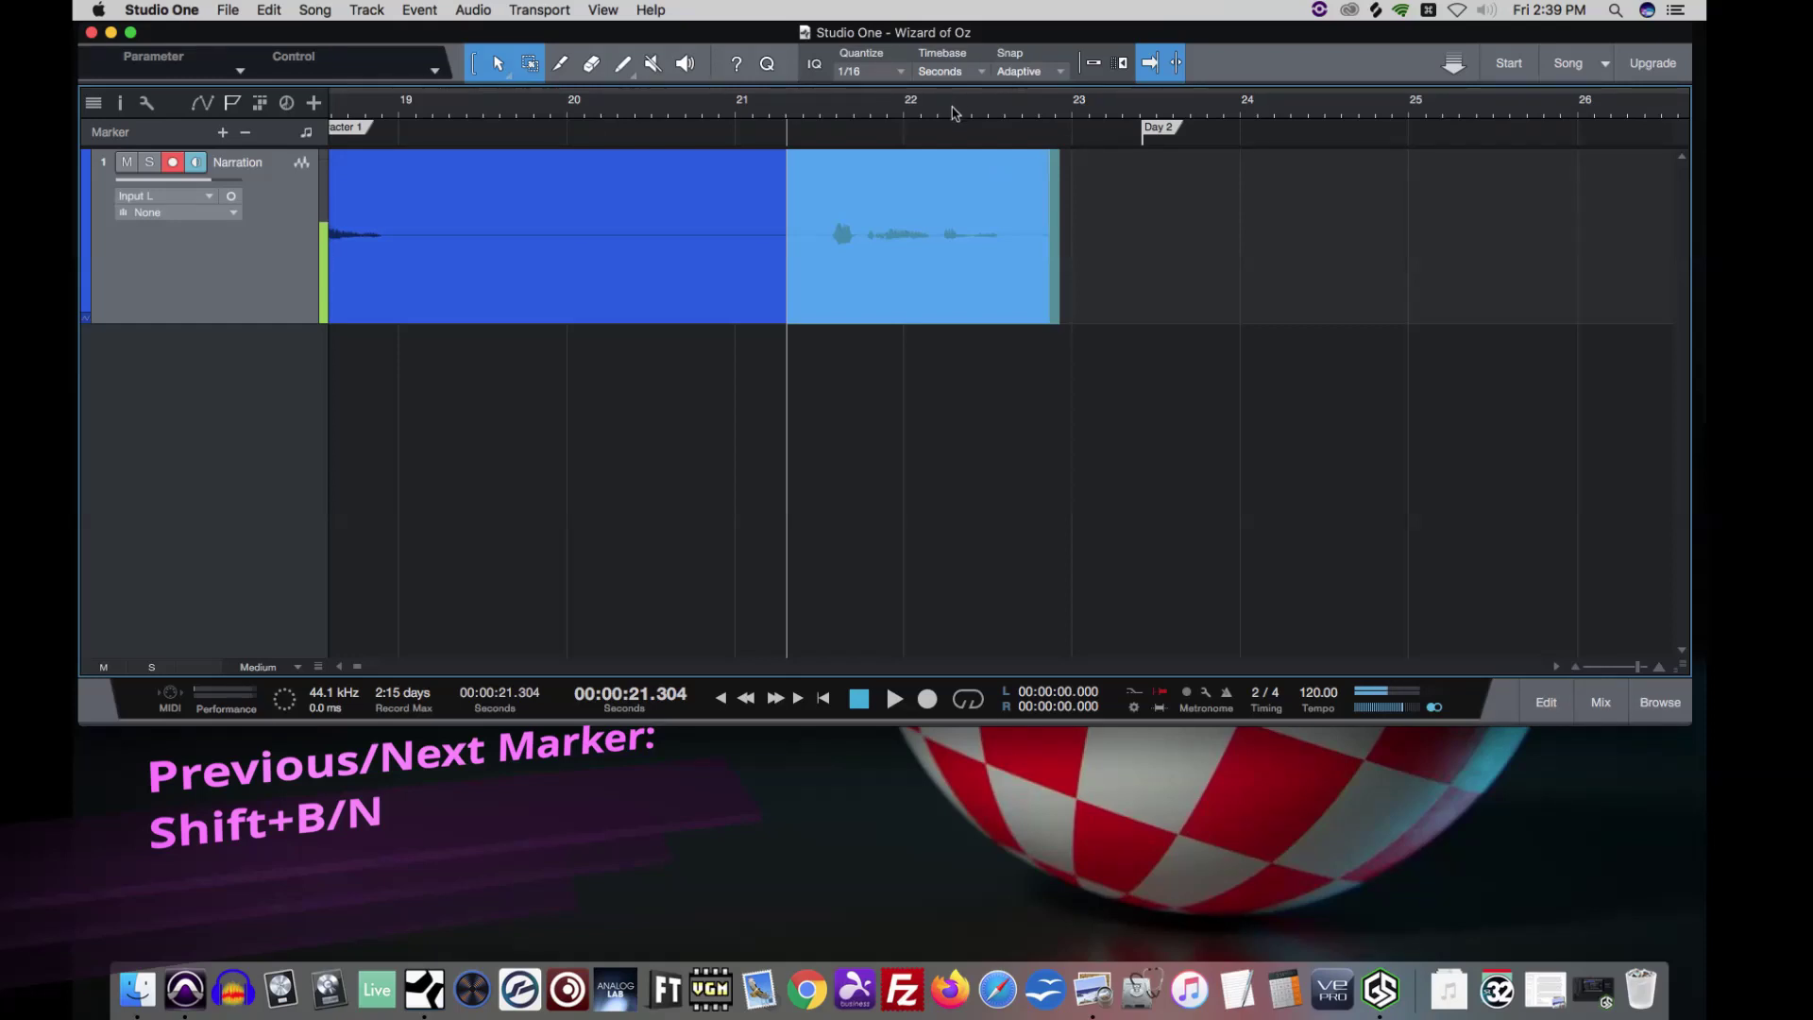
Step: Step between the Character 1, Day 2 and Day 1 markers, ending on Day 1
{"action": "key", "text": "shift+b"}
{"action": "key", "text": "shift+n"}
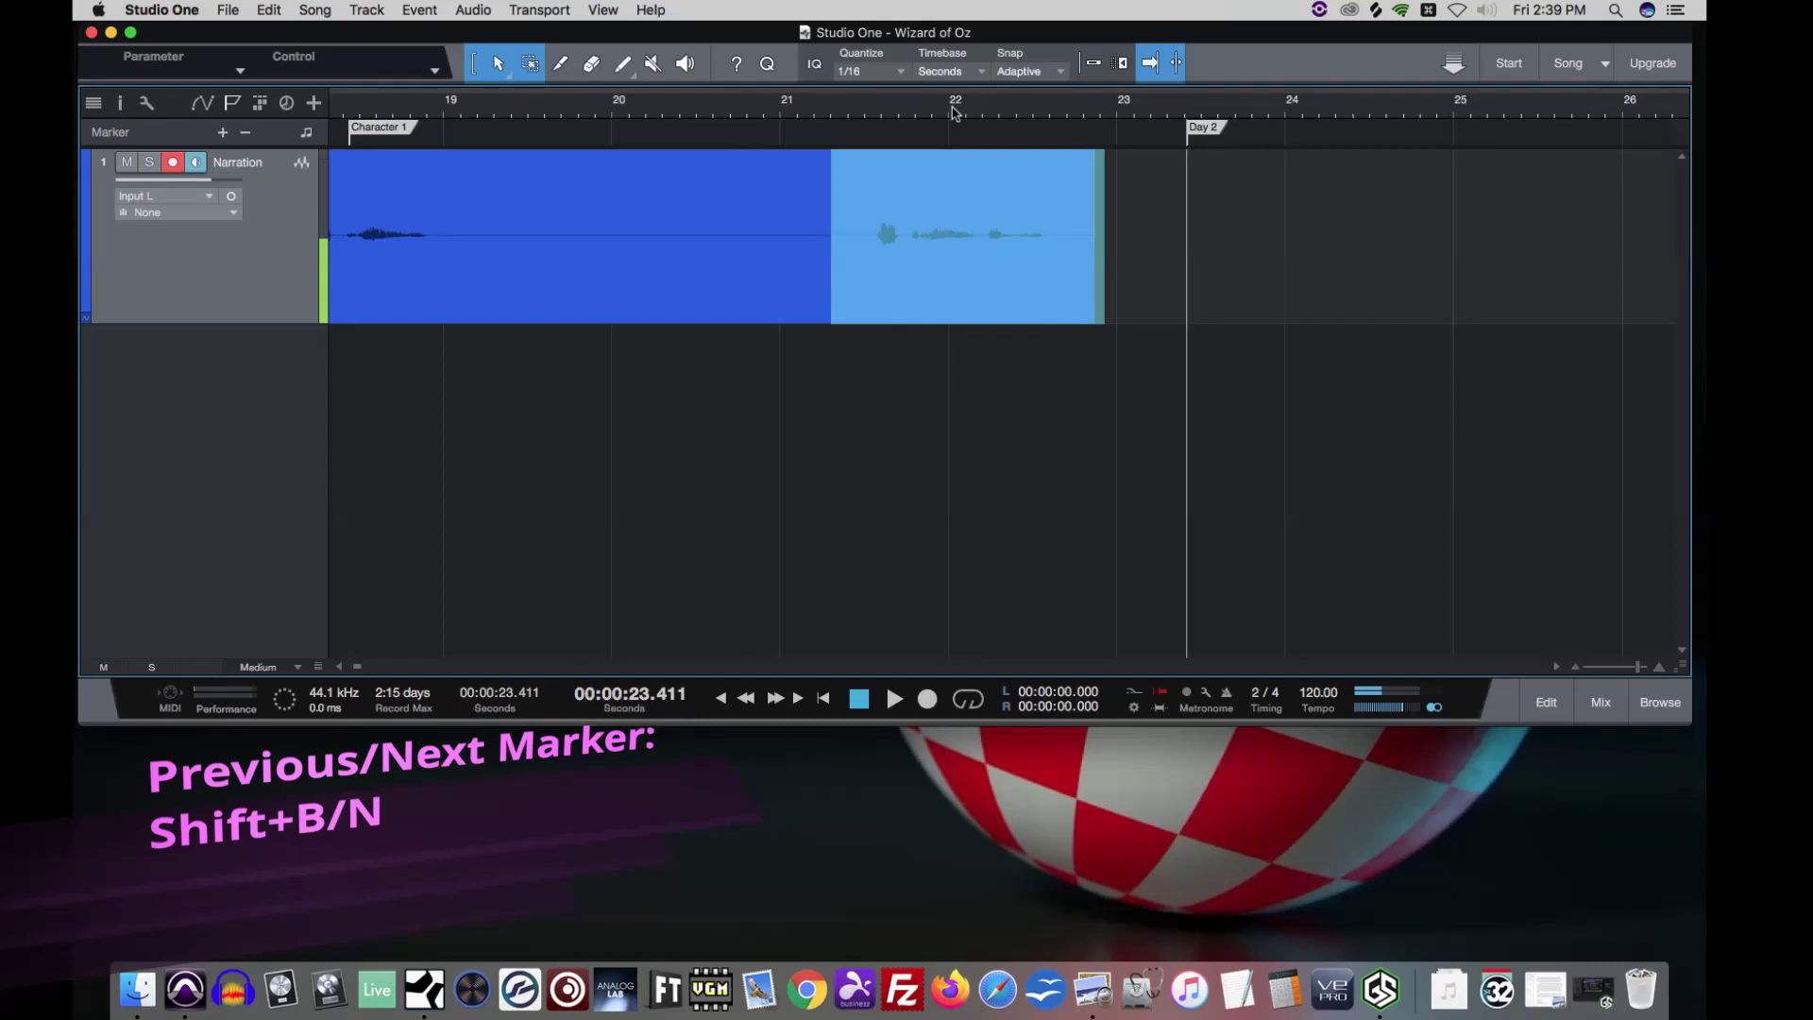
{"action": "key", "text": "shift+b"}
{"action": "key", "text": "shift+b"}
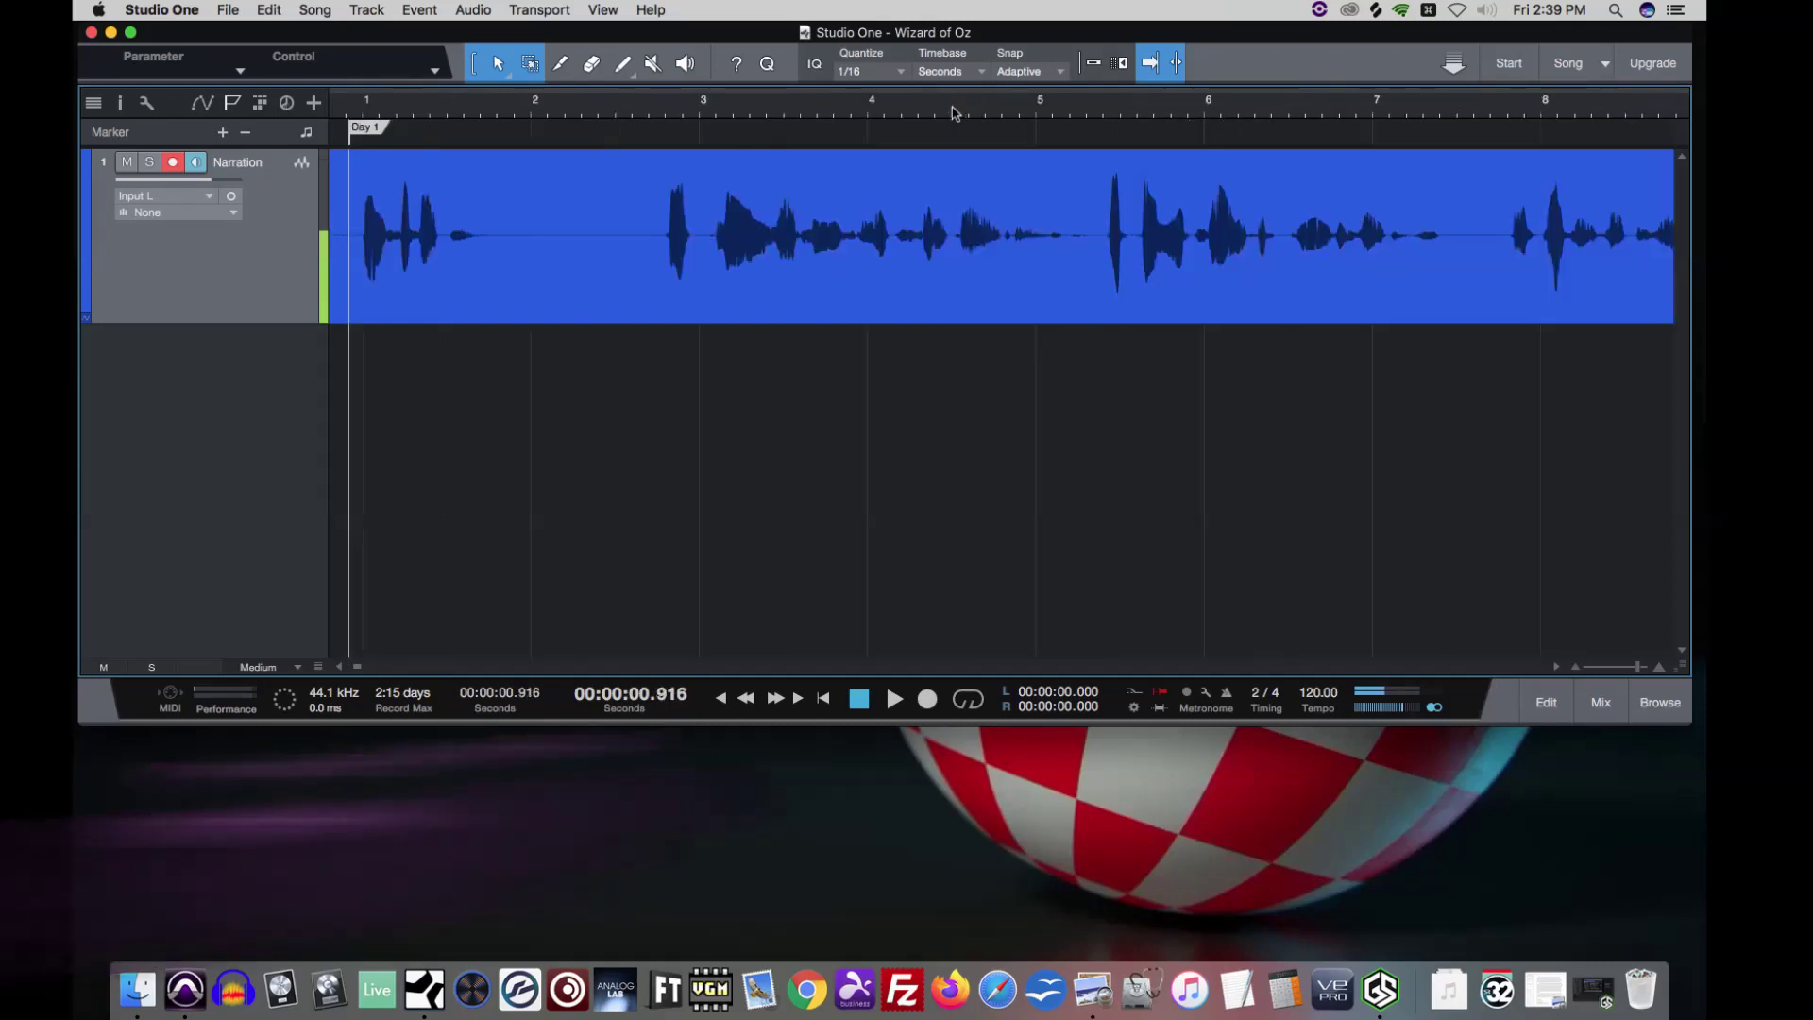
Step: Start the range at the Day 1 marker and zoom out to show the whole recording
{"action": "left_click", "coordinate": [353, 227]}
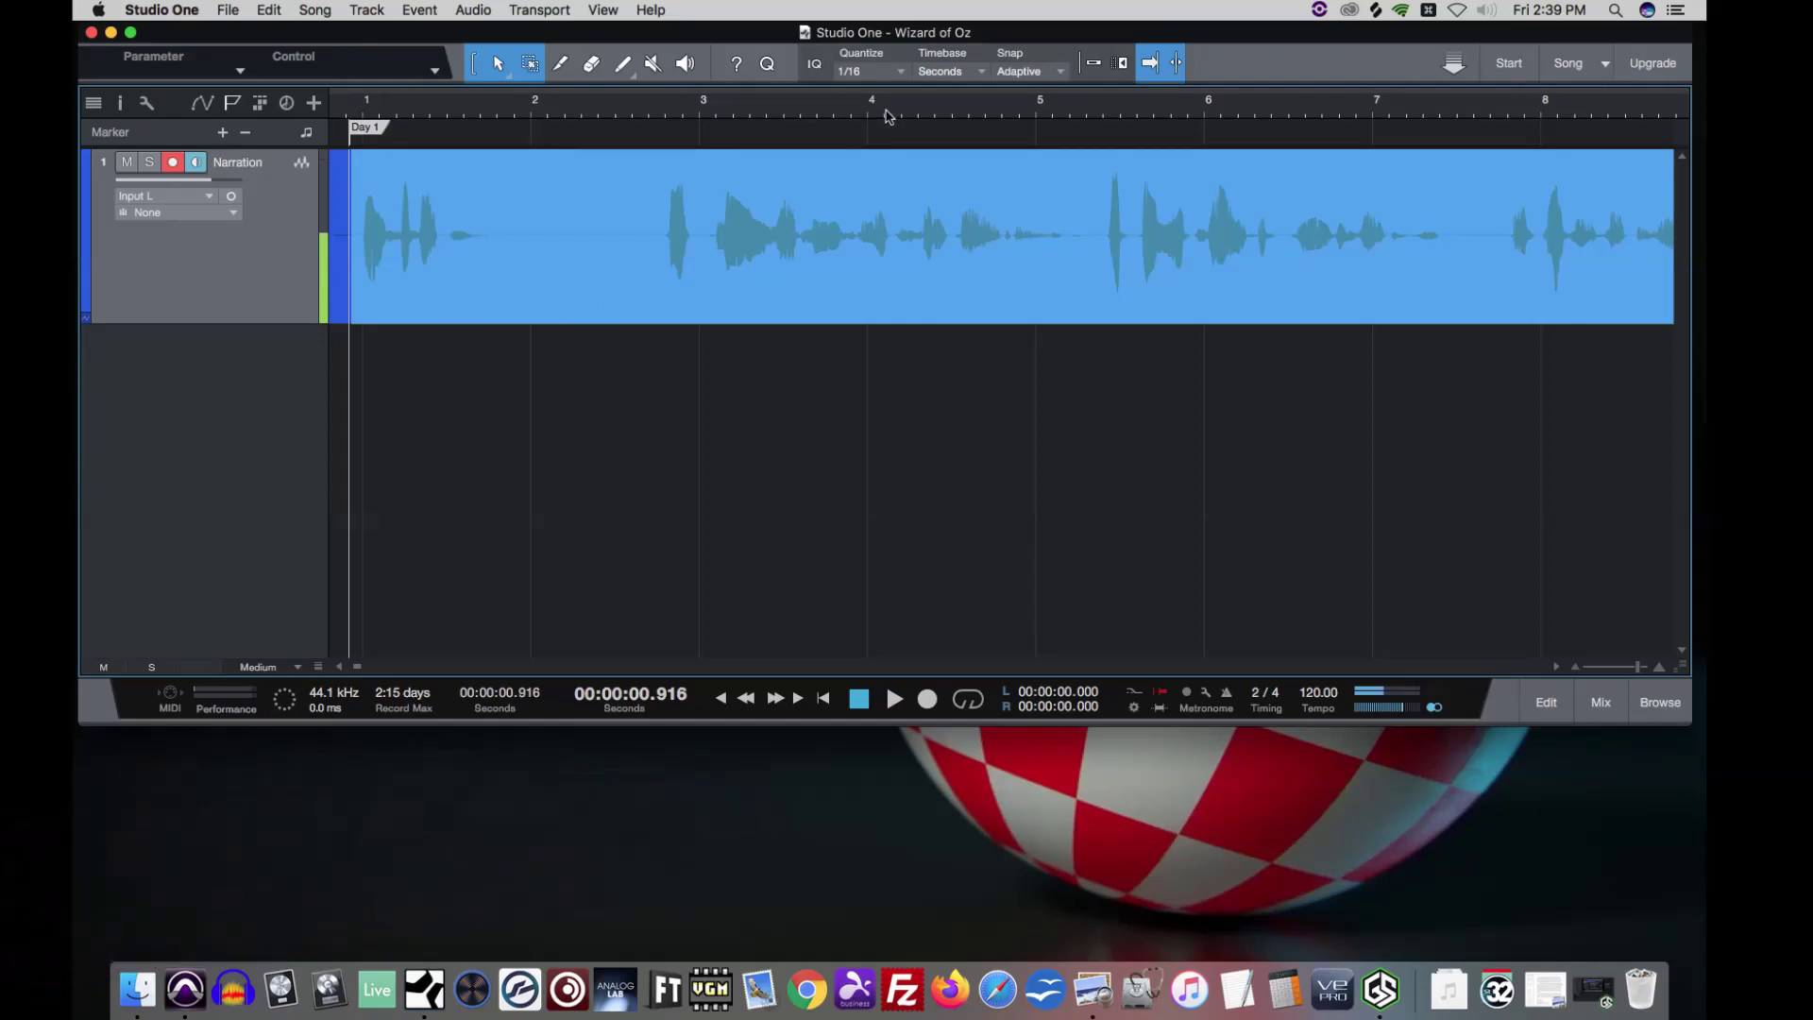
{"action": "mouse_move", "coordinate": [887, 116]}
{"action": "left_mouse_down"}
{"action": "mouse_move", "coordinate": [890, 73]}
{"action": "mouse_move", "coordinate": [892, 90]}
{"action": "left_mouse_up"}
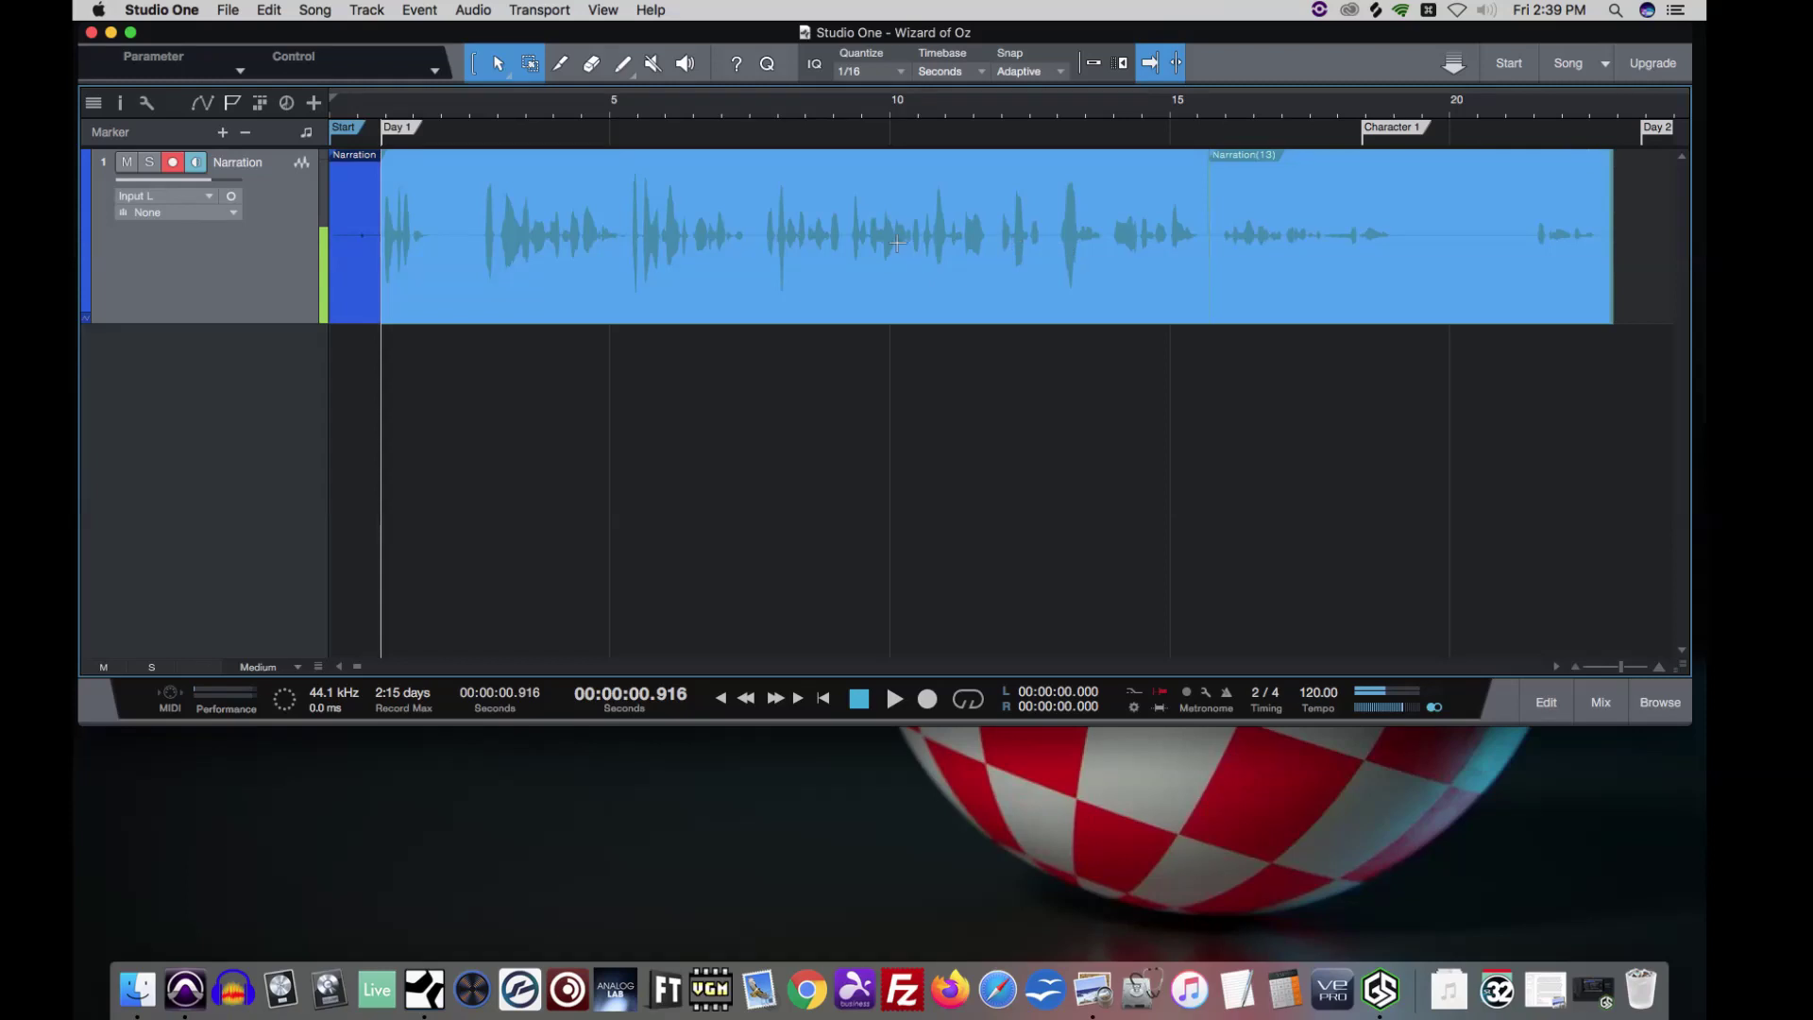
Step: Export the selected range with Export Selection as 'Day 1.wav'
{"action": "right_click", "coordinate": [912, 279]}
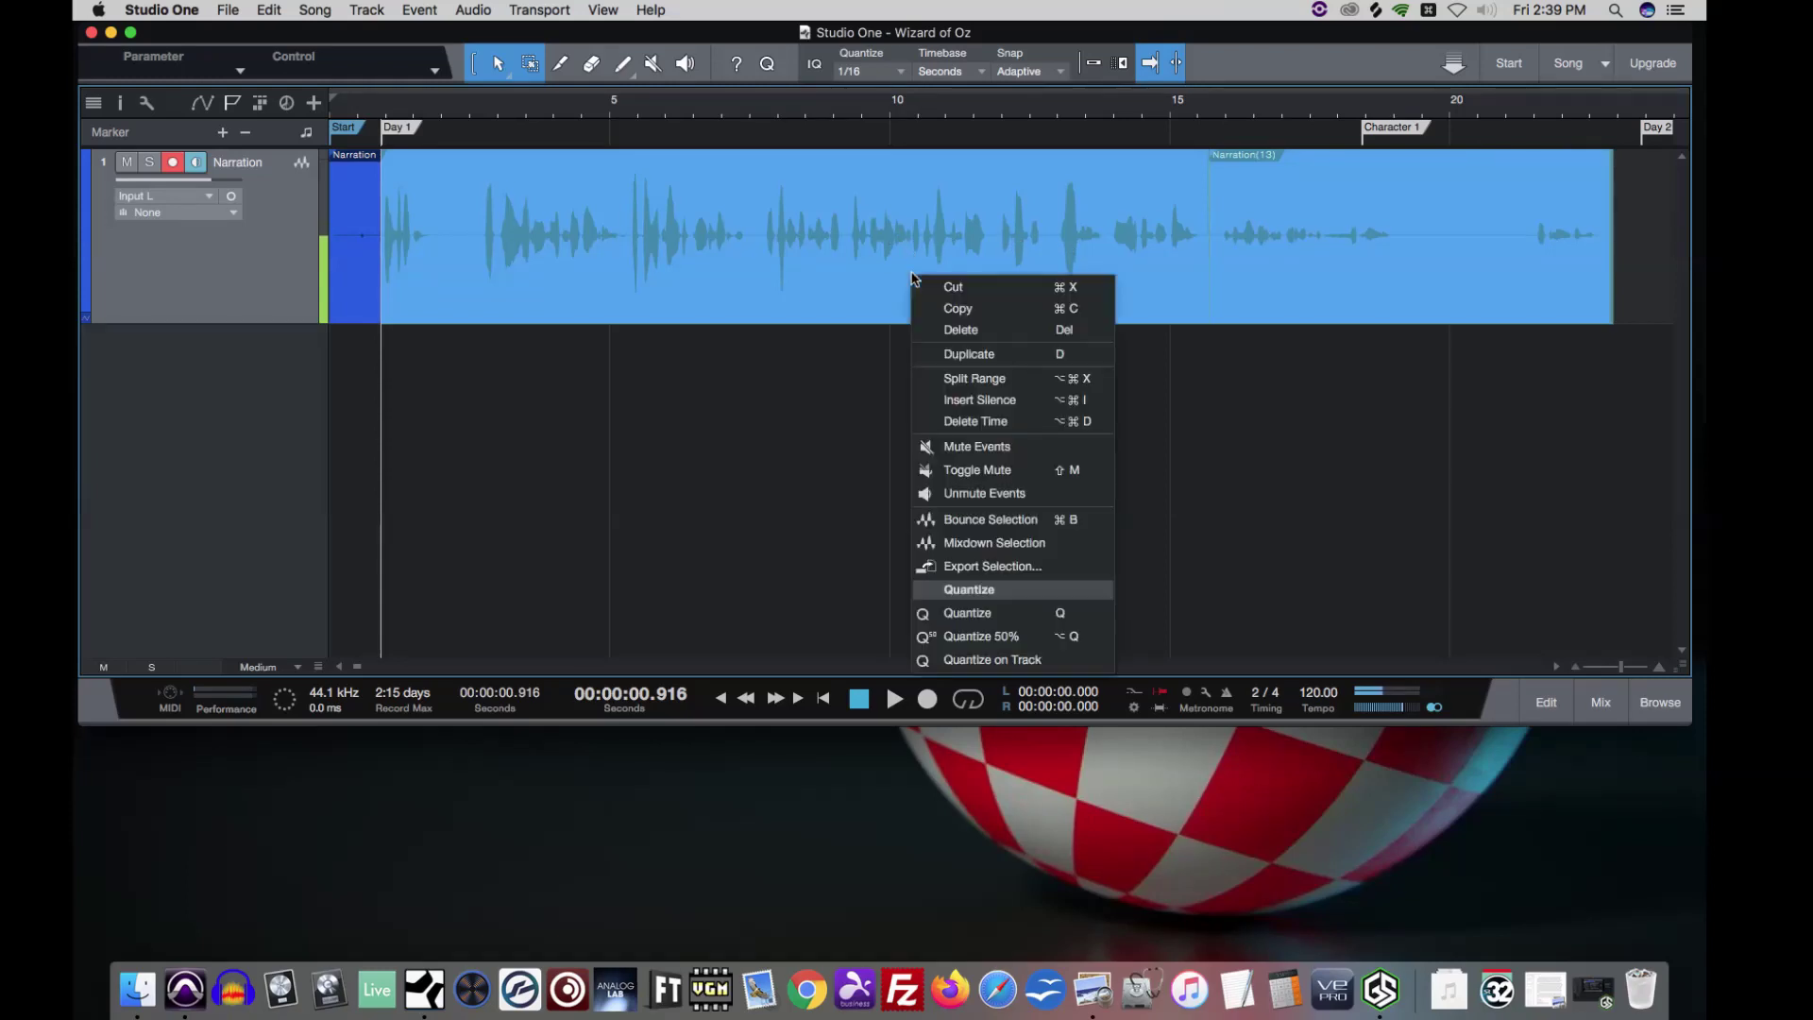
{"action": "left_click", "coordinate": [1036, 567]}
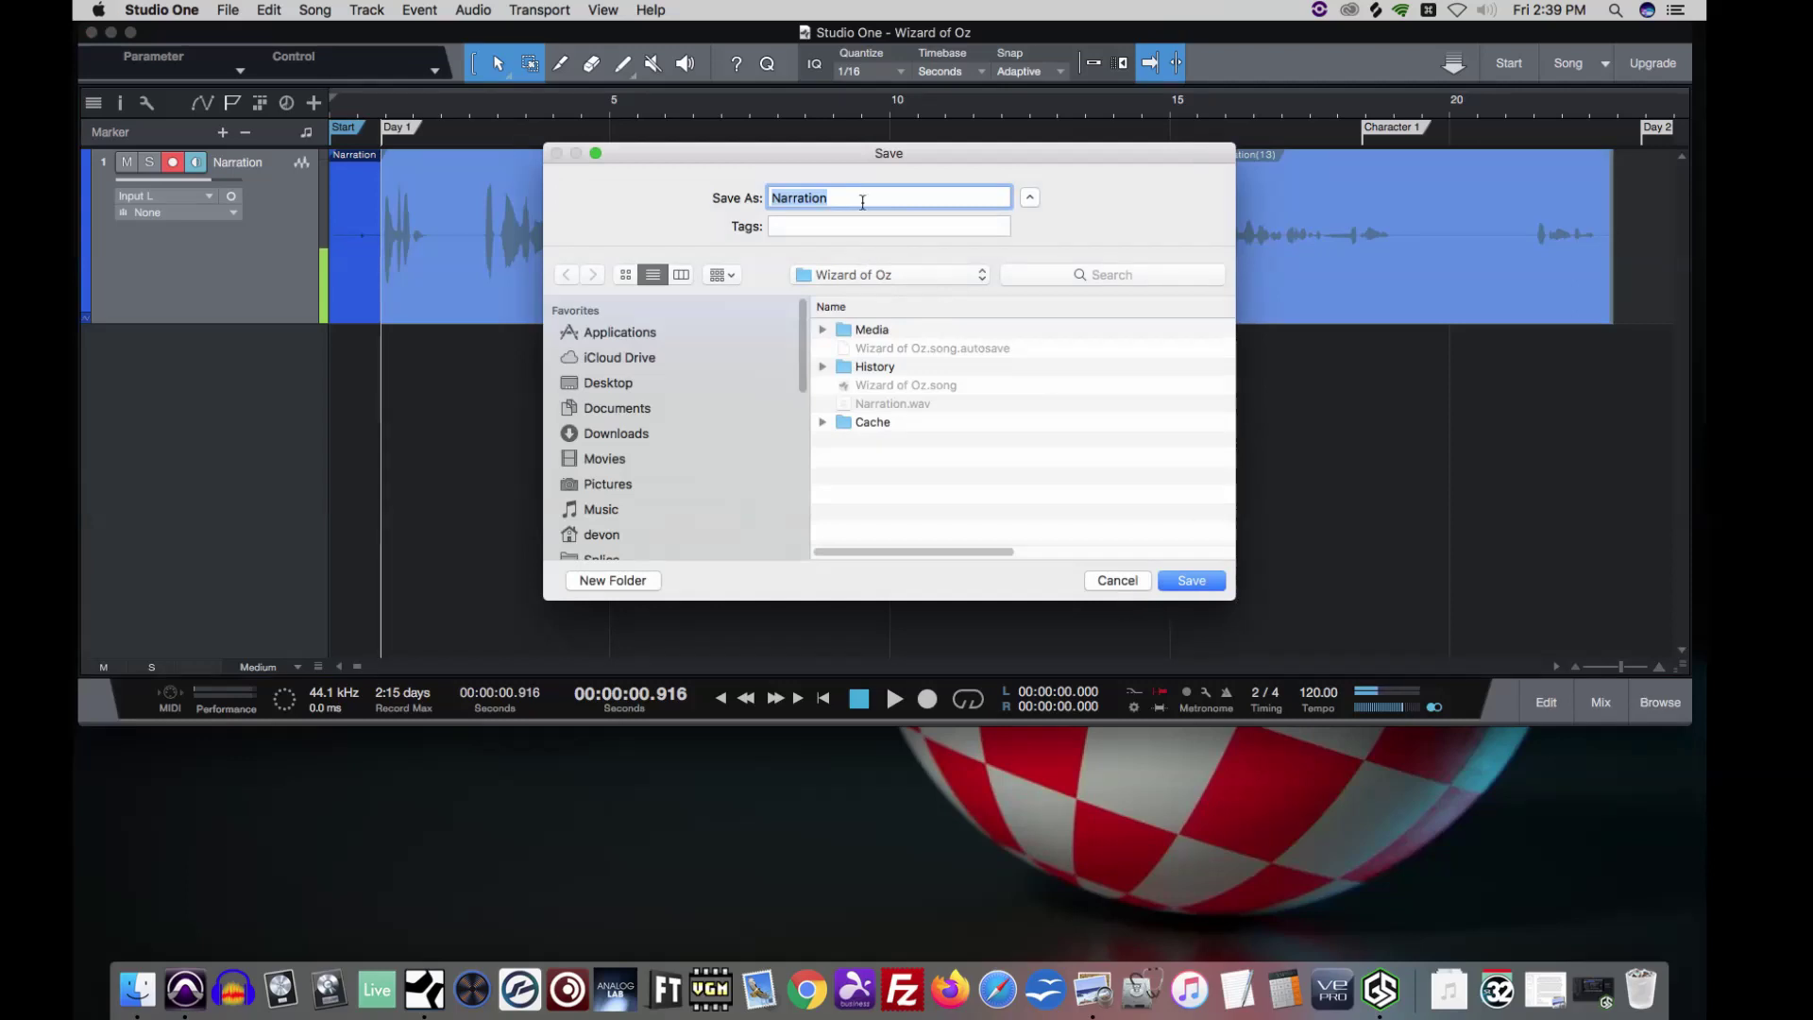
{"action": "type", "text": "Day 1"}
{"action": "left_click", "coordinate": [1215, 586]}
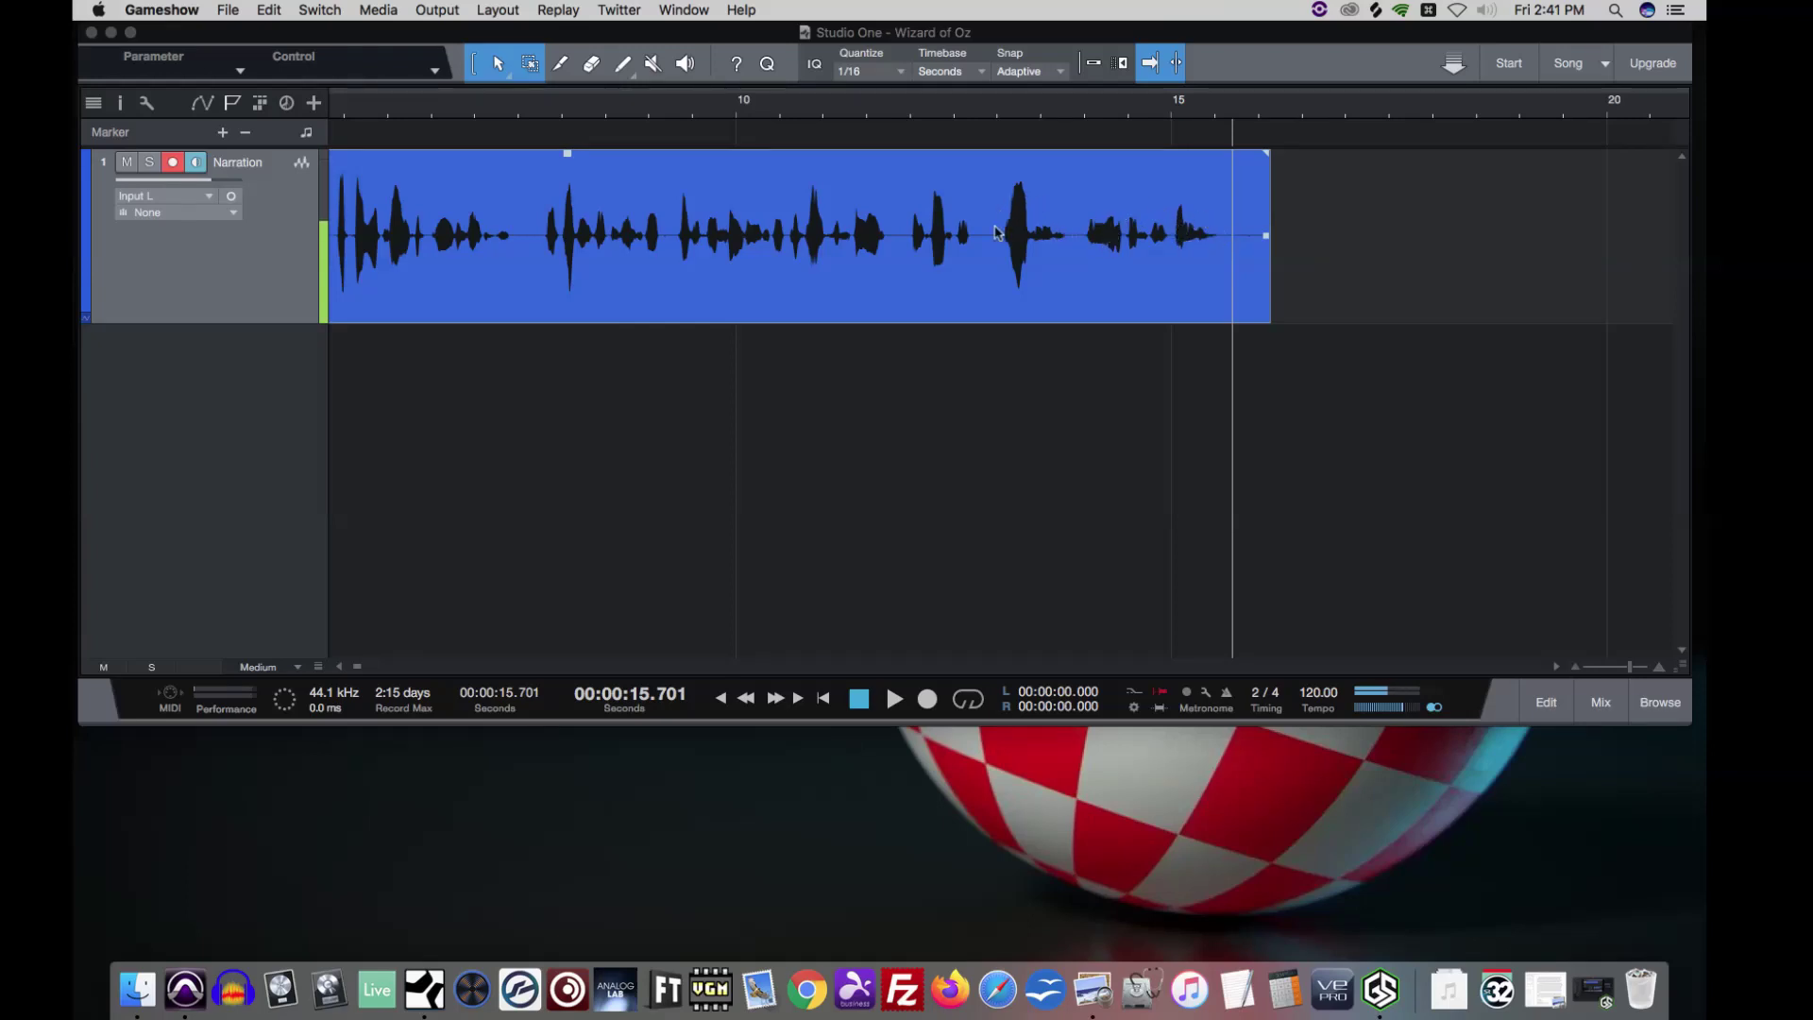
Step: With the annotated script on screen, punch in a new narration take from about 15.7 seconds
{"action": "left_click", "coordinate": [1229, 115]}
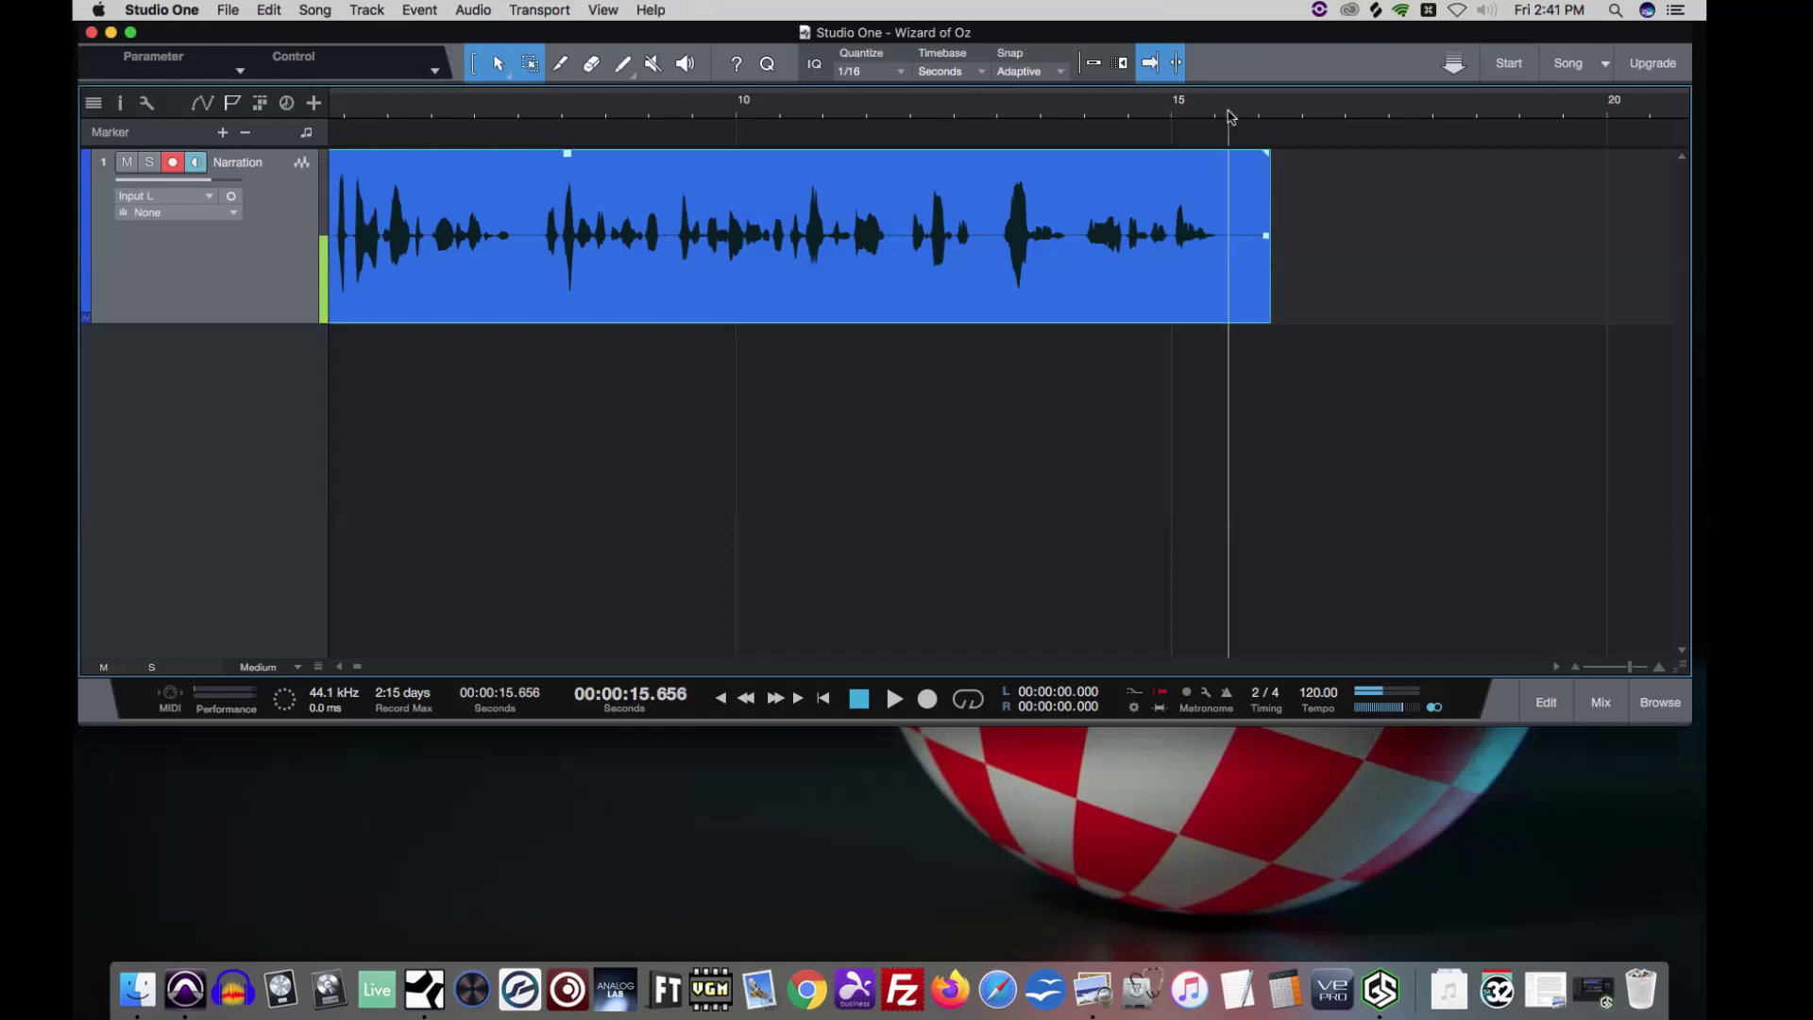
{"action": "left_click", "coordinate": [1549, 990]}
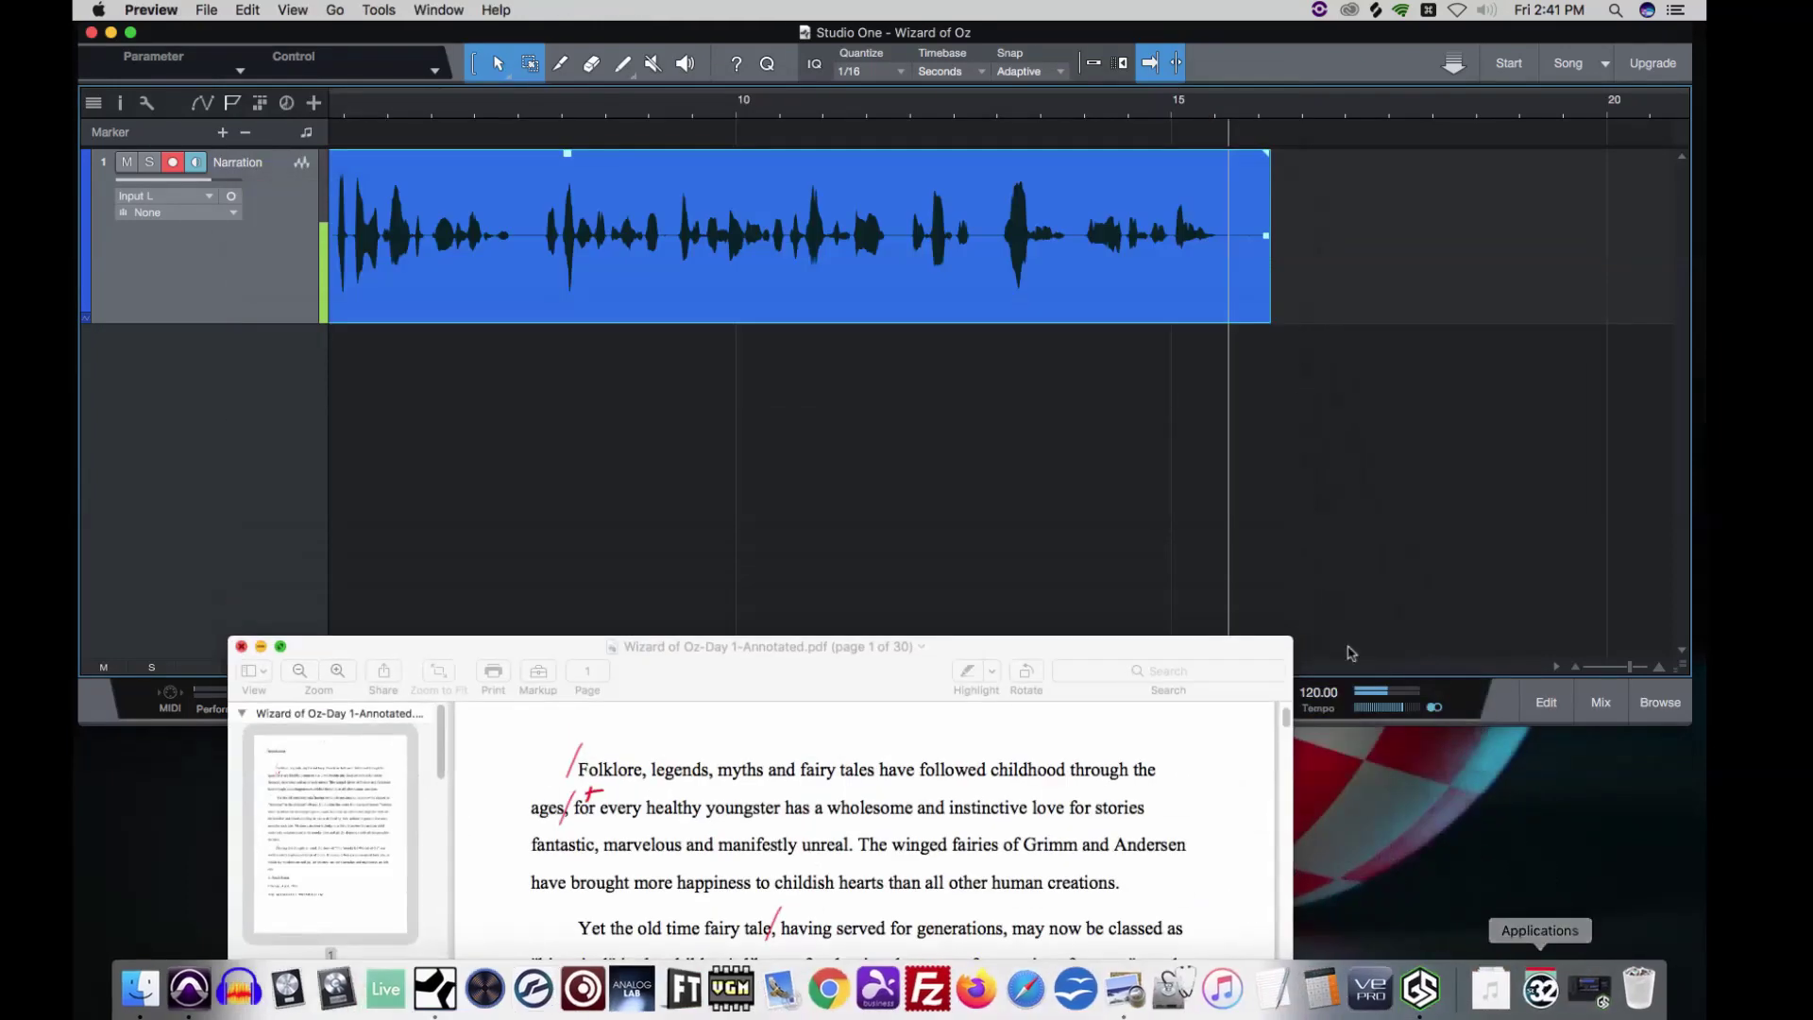
{"action": "left_click", "coordinate": [1248, 42]}
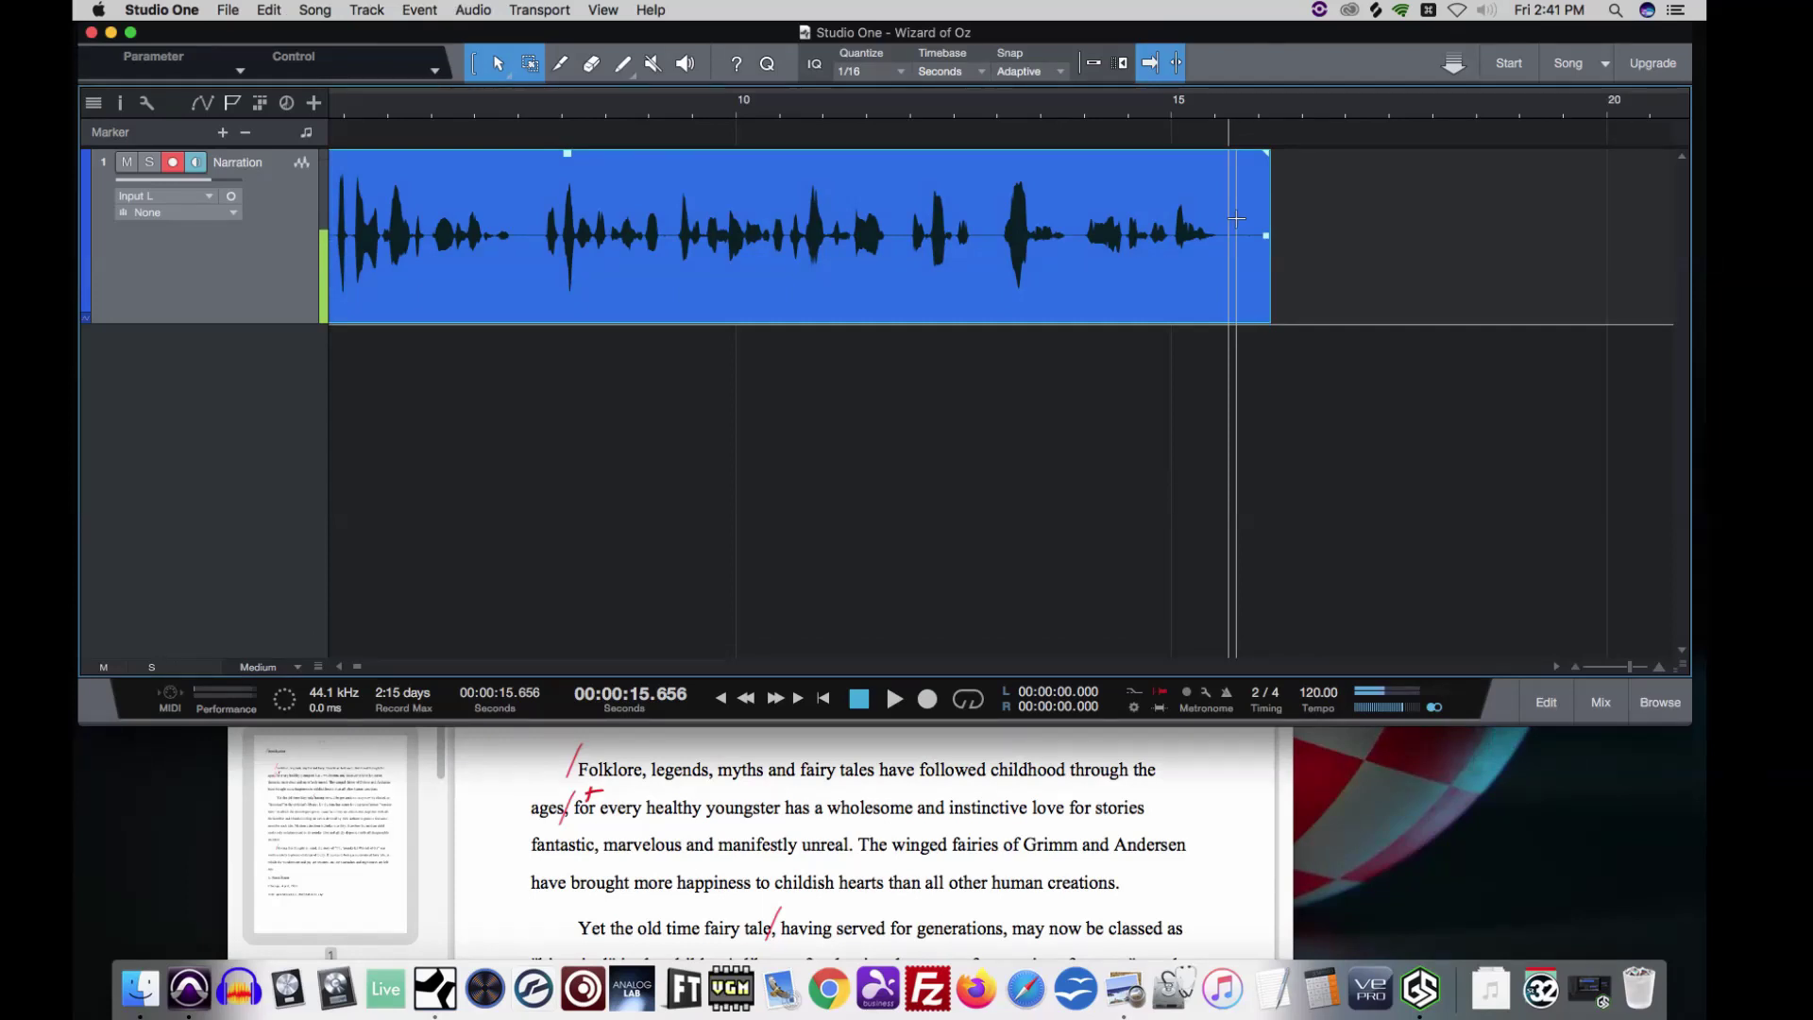
{"action": "key", "text": "space"}
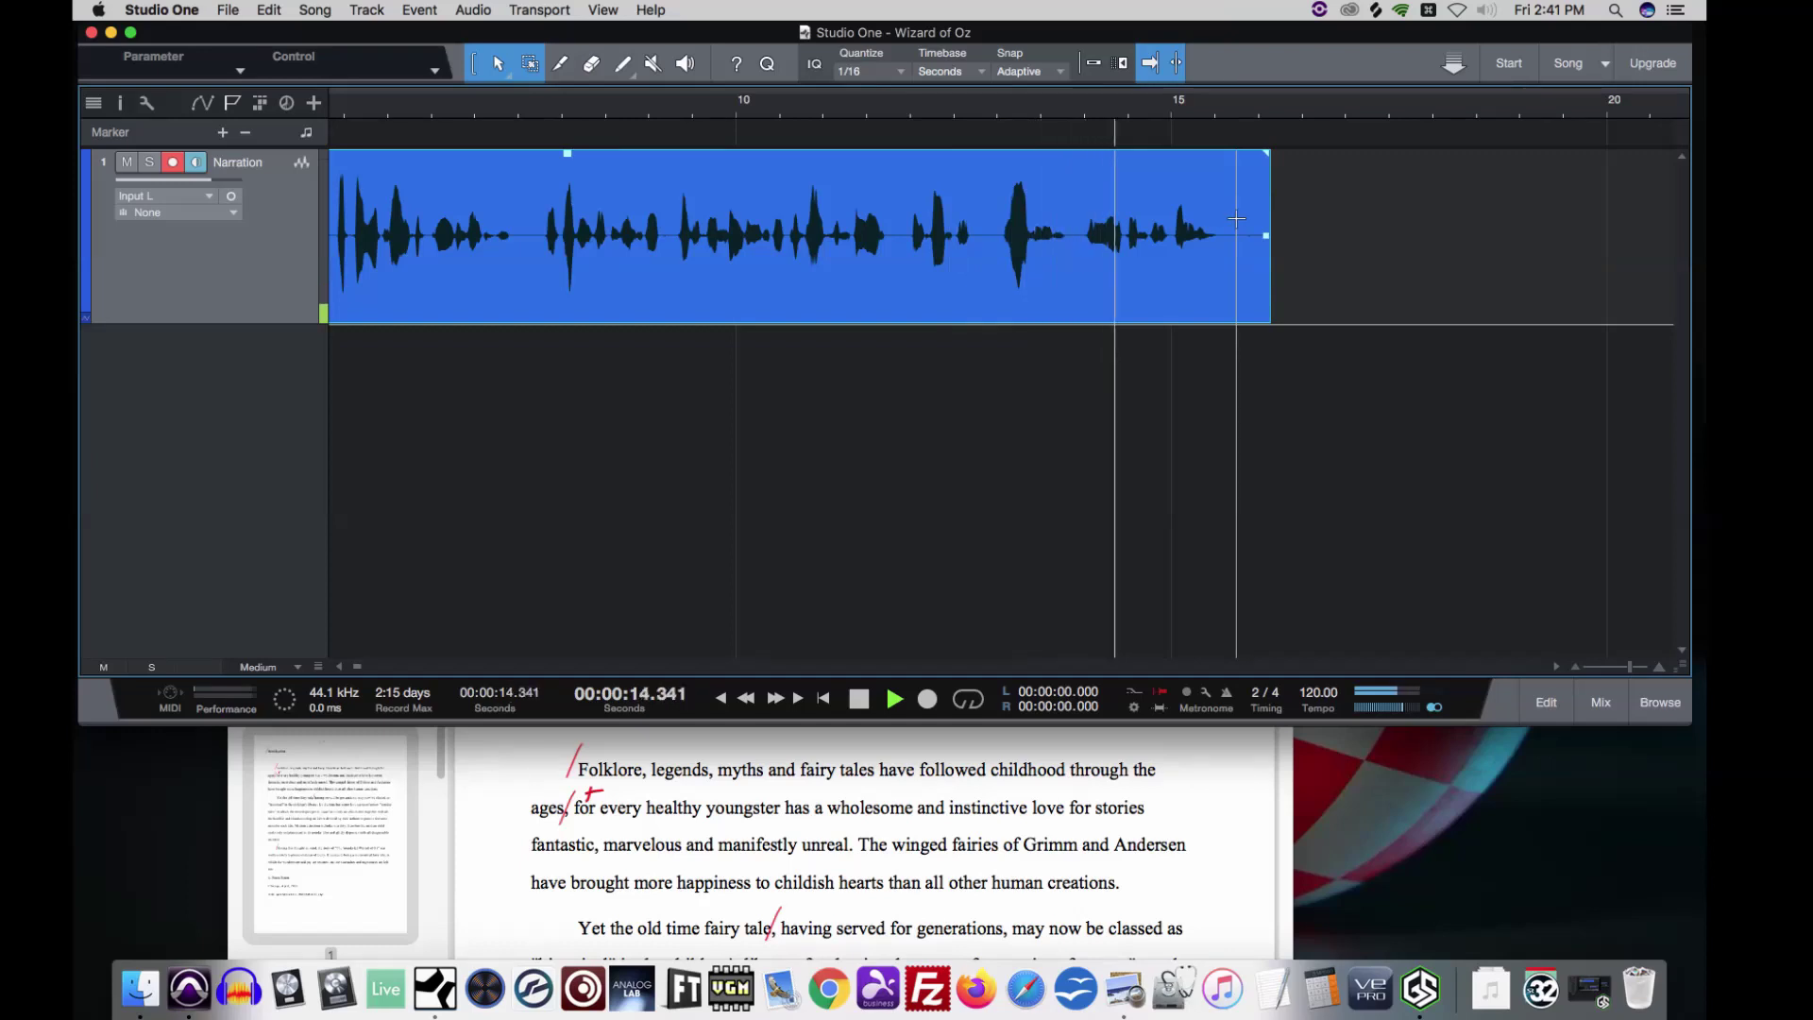
{"action": "key", "text": "KP_Multiply"}
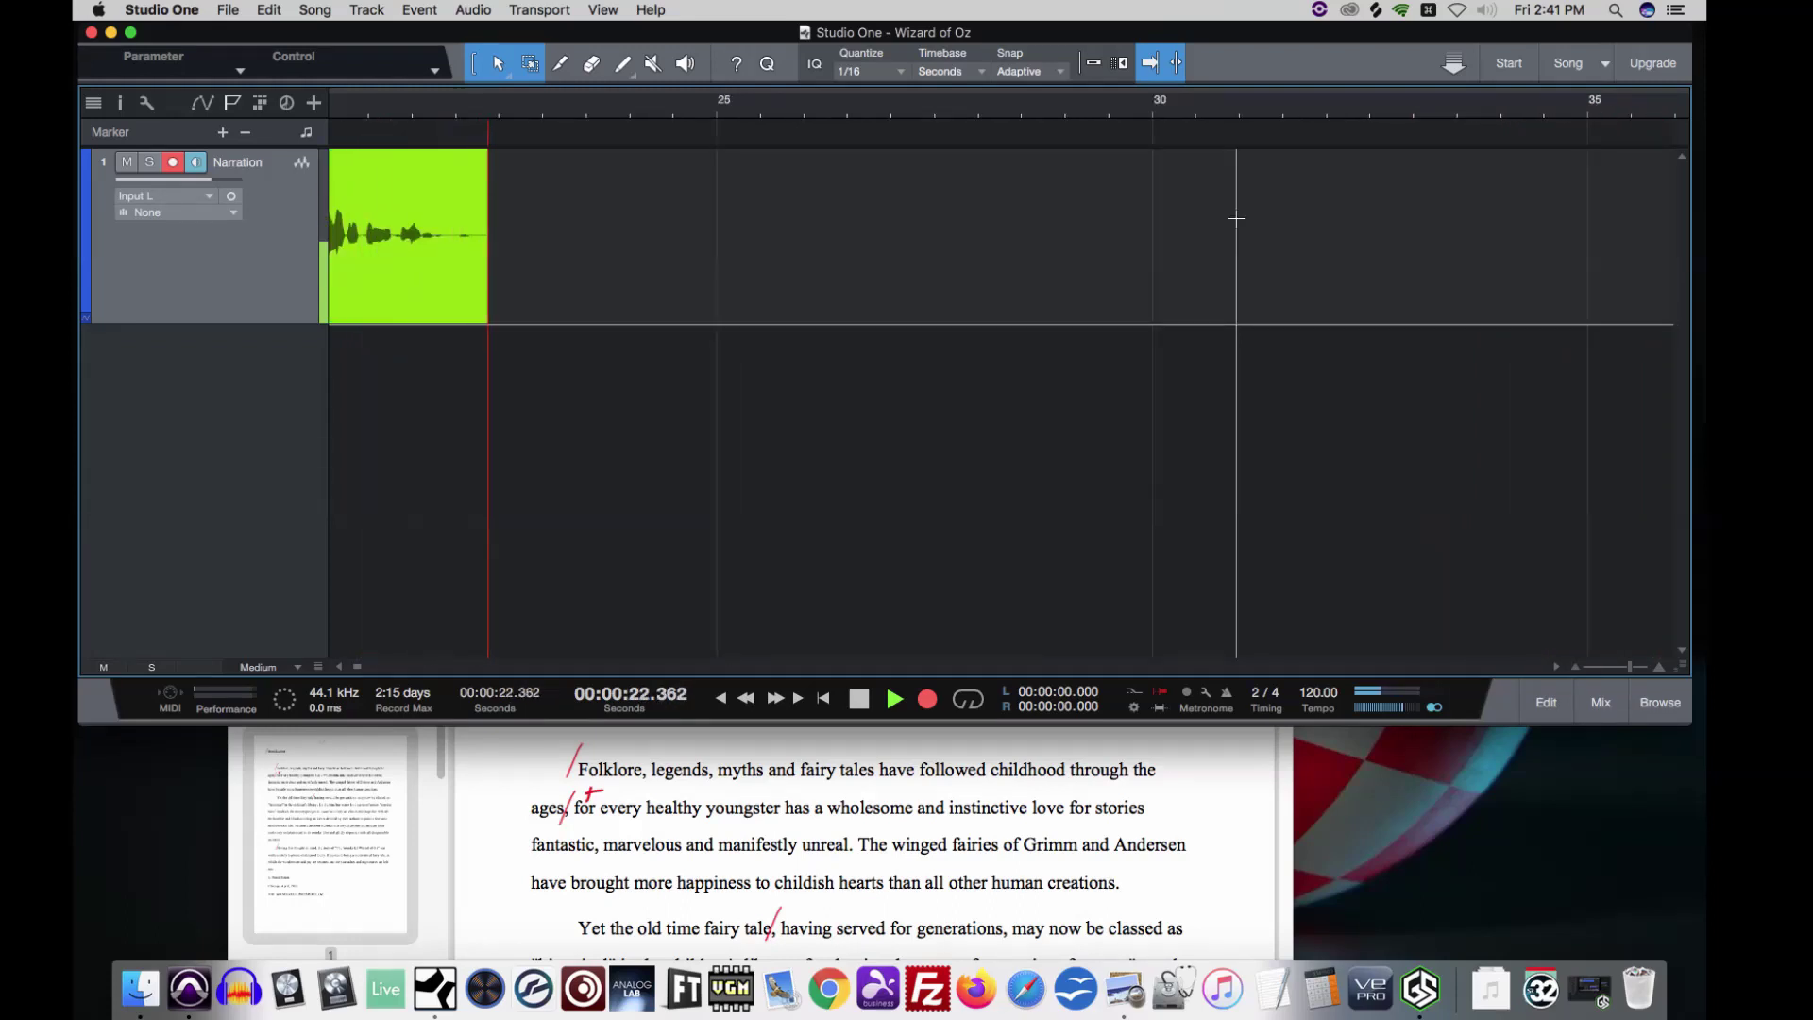
{"action": "key", "text": "space"}
Step: Play back the new take from its start
{"action": "scroll", "coordinate": [641, 218], "scroll_direction": "left", "scroll_amount": 5}
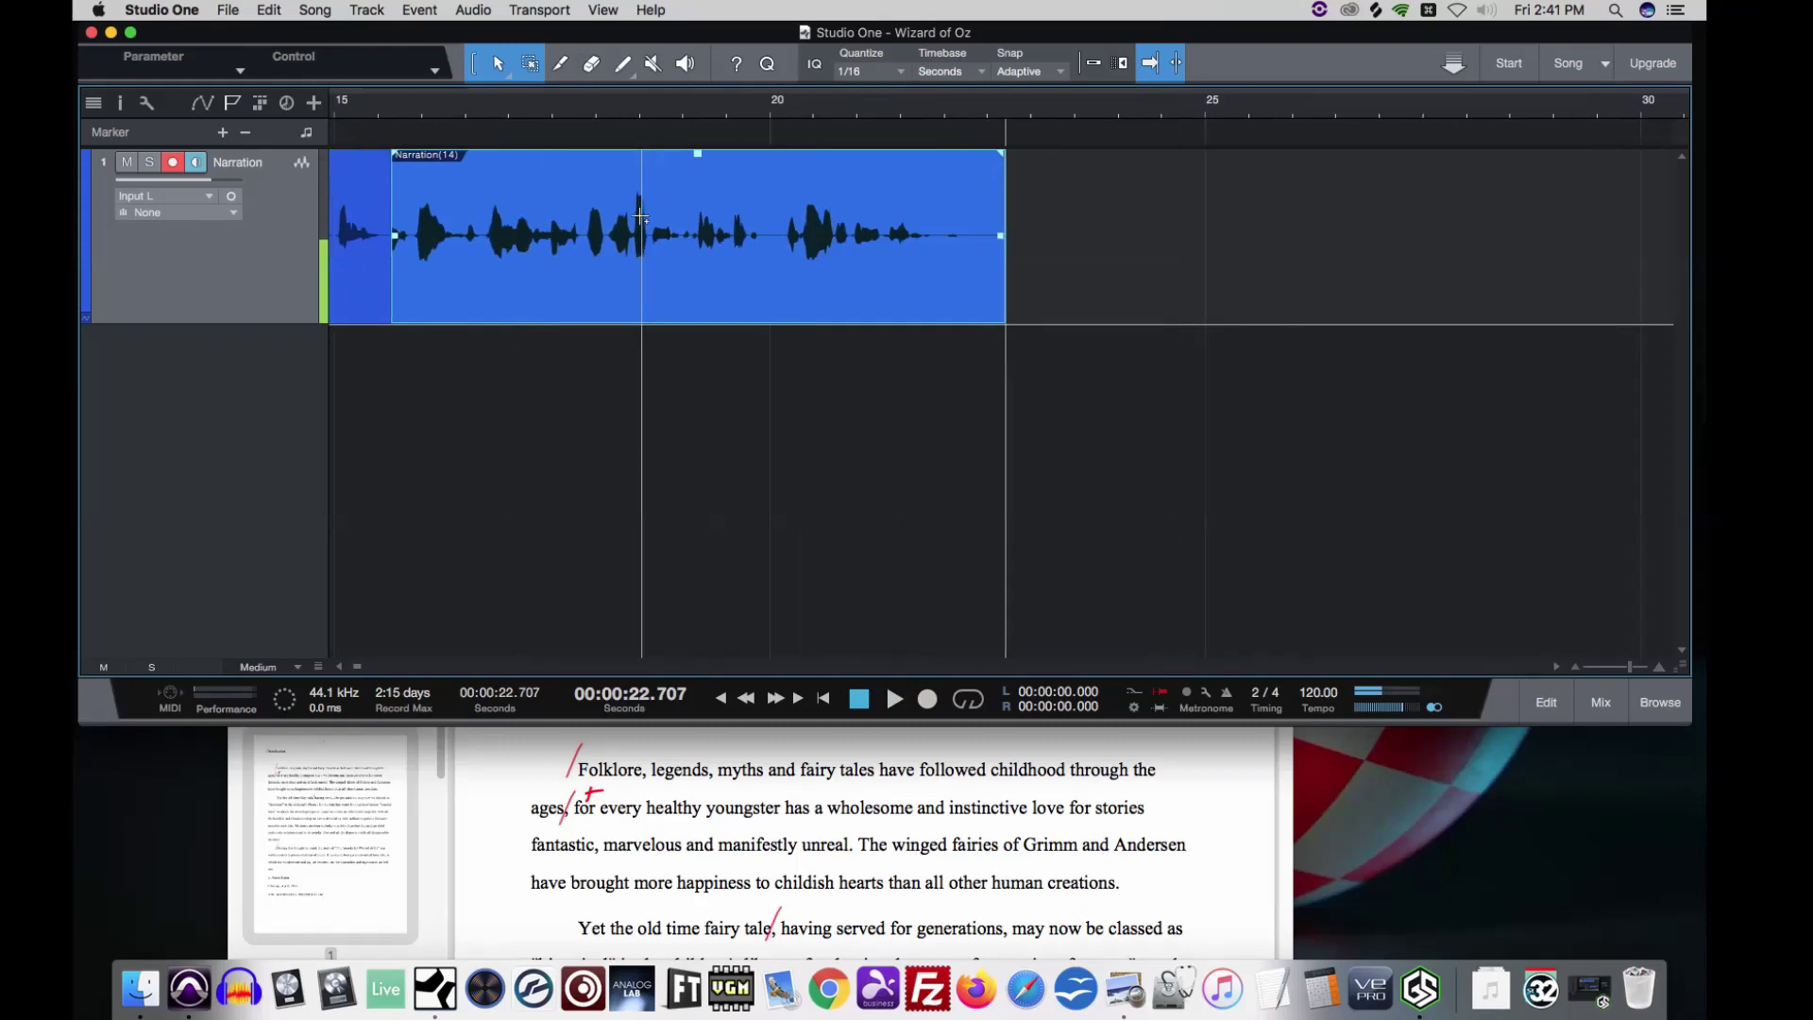
{"action": "scroll", "coordinate": [642, 218], "scroll_direction": "left", "scroll_amount": 2}
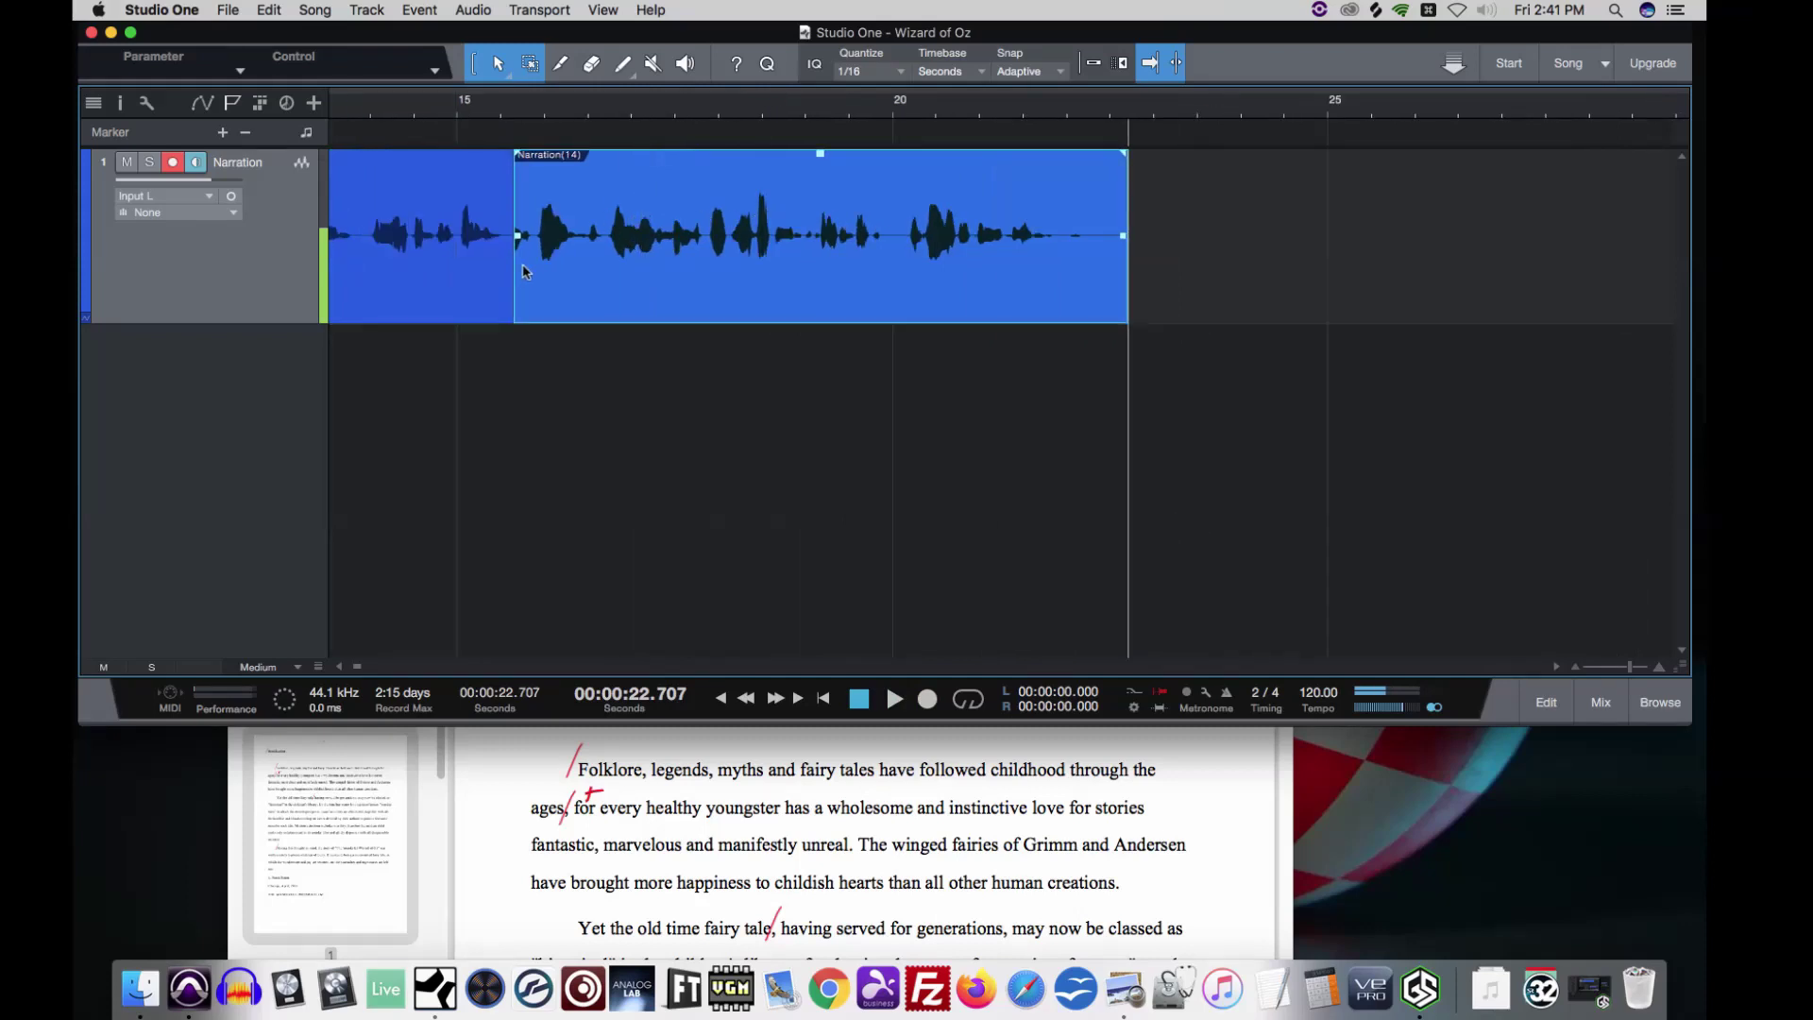
{"action": "left_click", "coordinate": [472, 116]}
{"action": "key", "text": "space"}
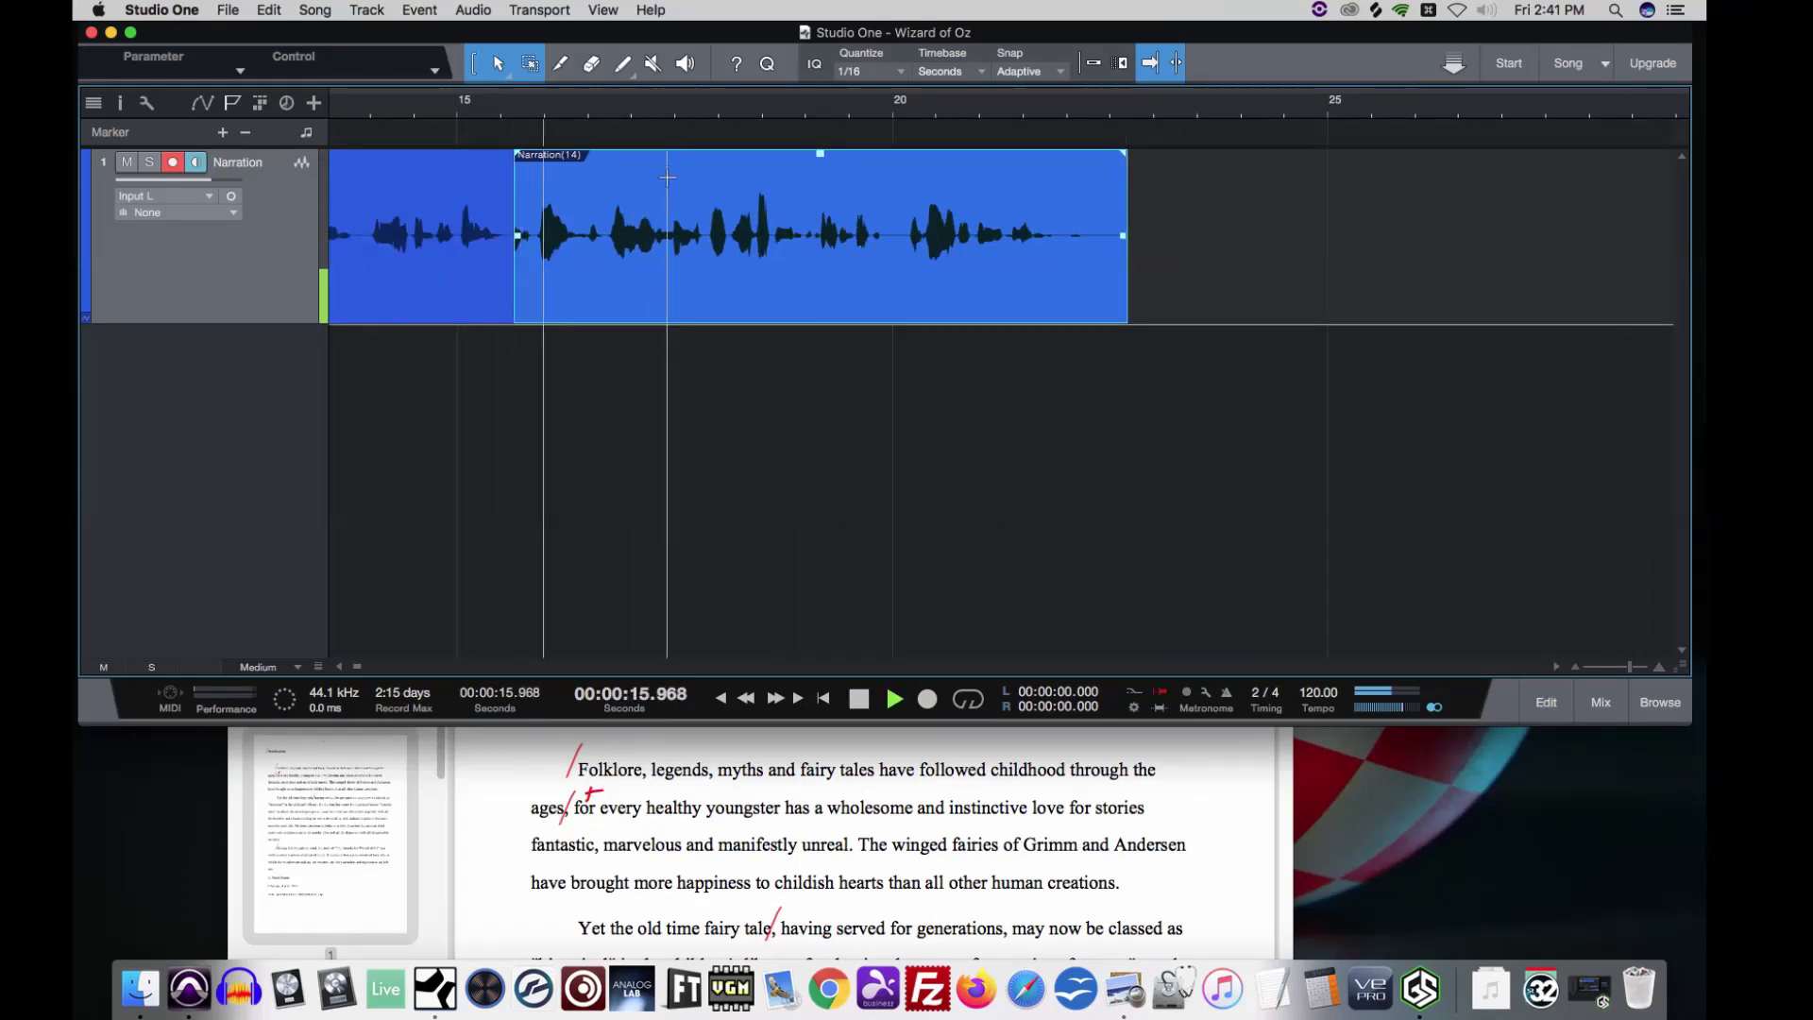
{"action": "key", "text": "space"}
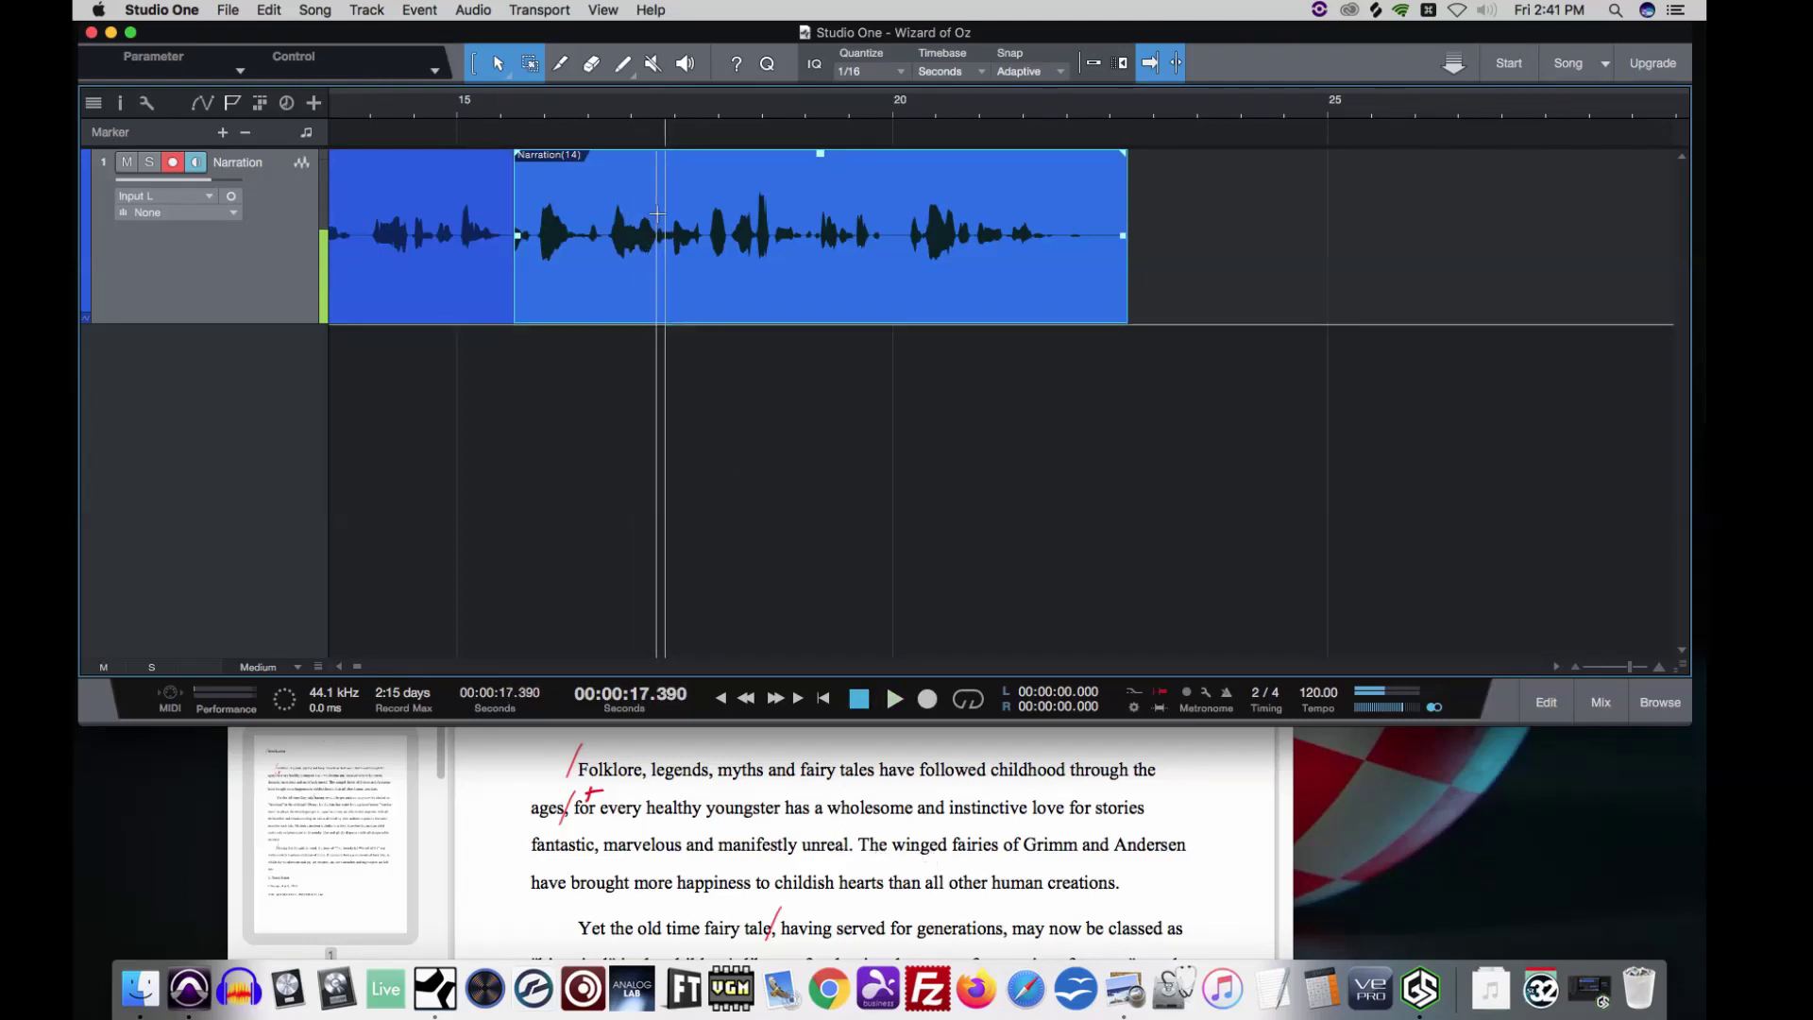
Step: Slip Narration(14)'s audio slightly later, trim its end to 22.651 seconds, and play it back
{"action": "scroll", "coordinate": [659, 215], "scroll_direction": "left", "scroll_amount": 5}
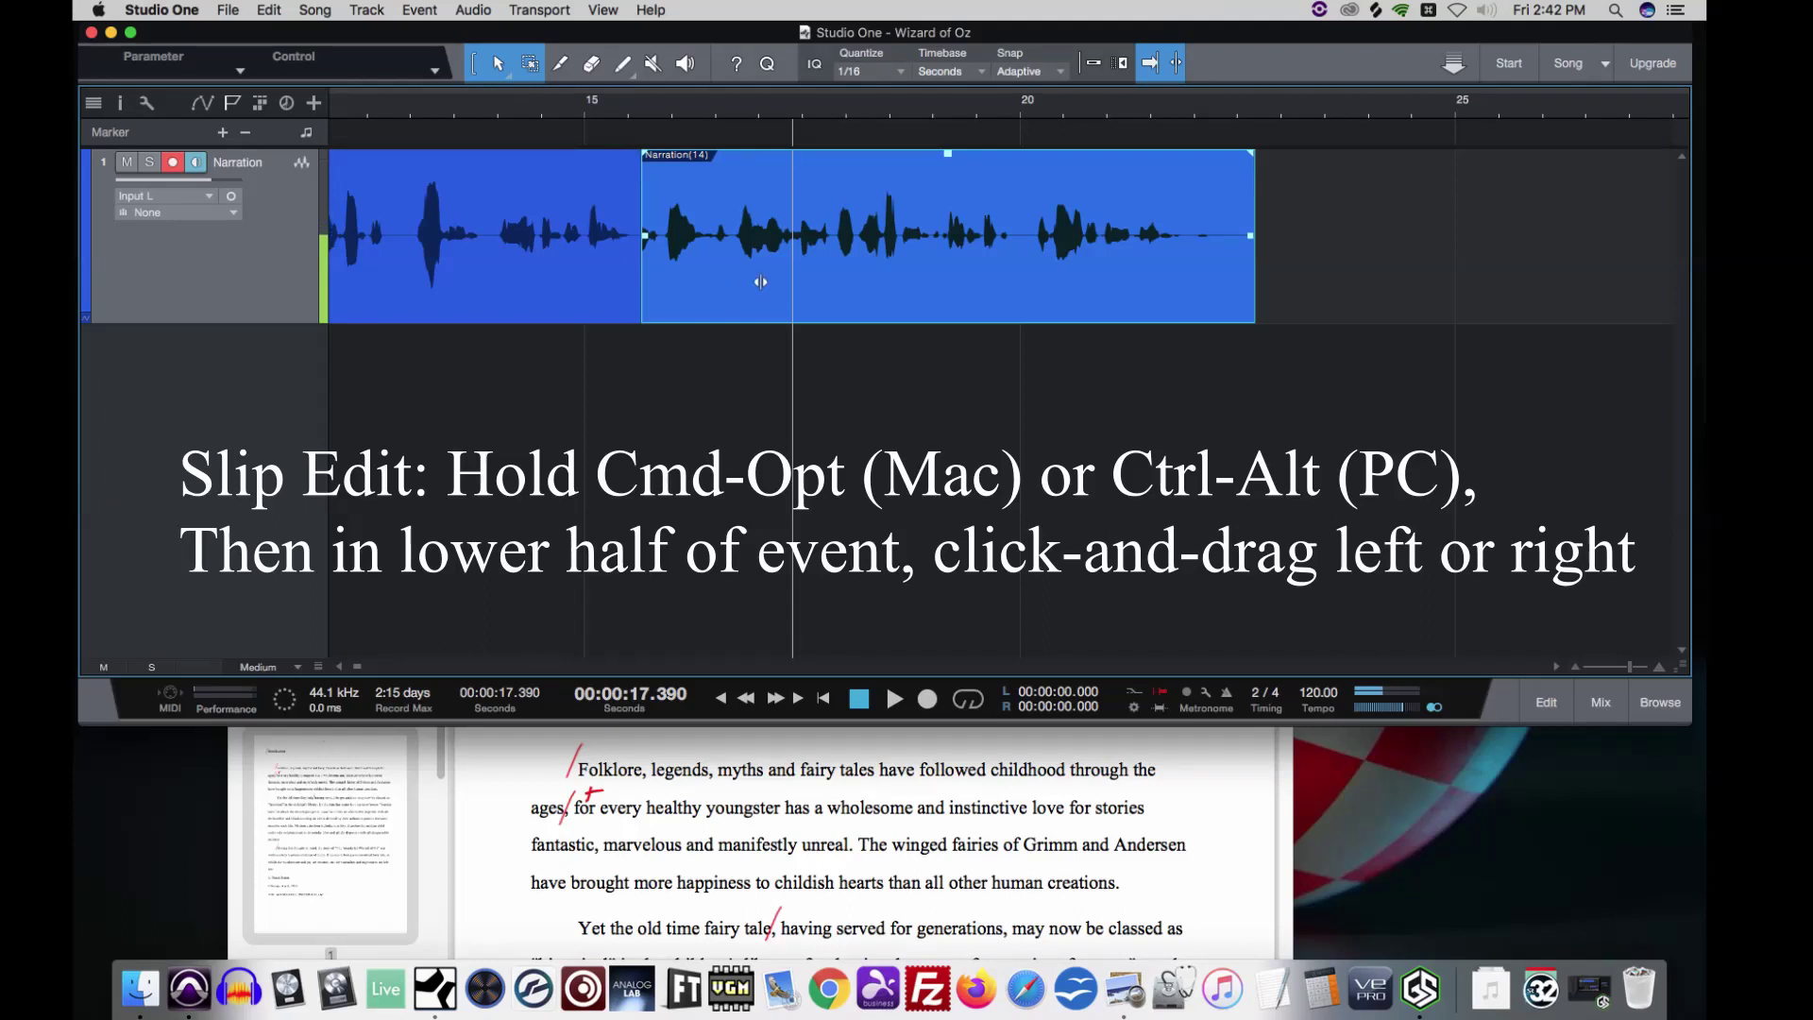
{"action": "left_click_drag", "start_coordinate": [760, 282], "coordinate": [799, 288]}
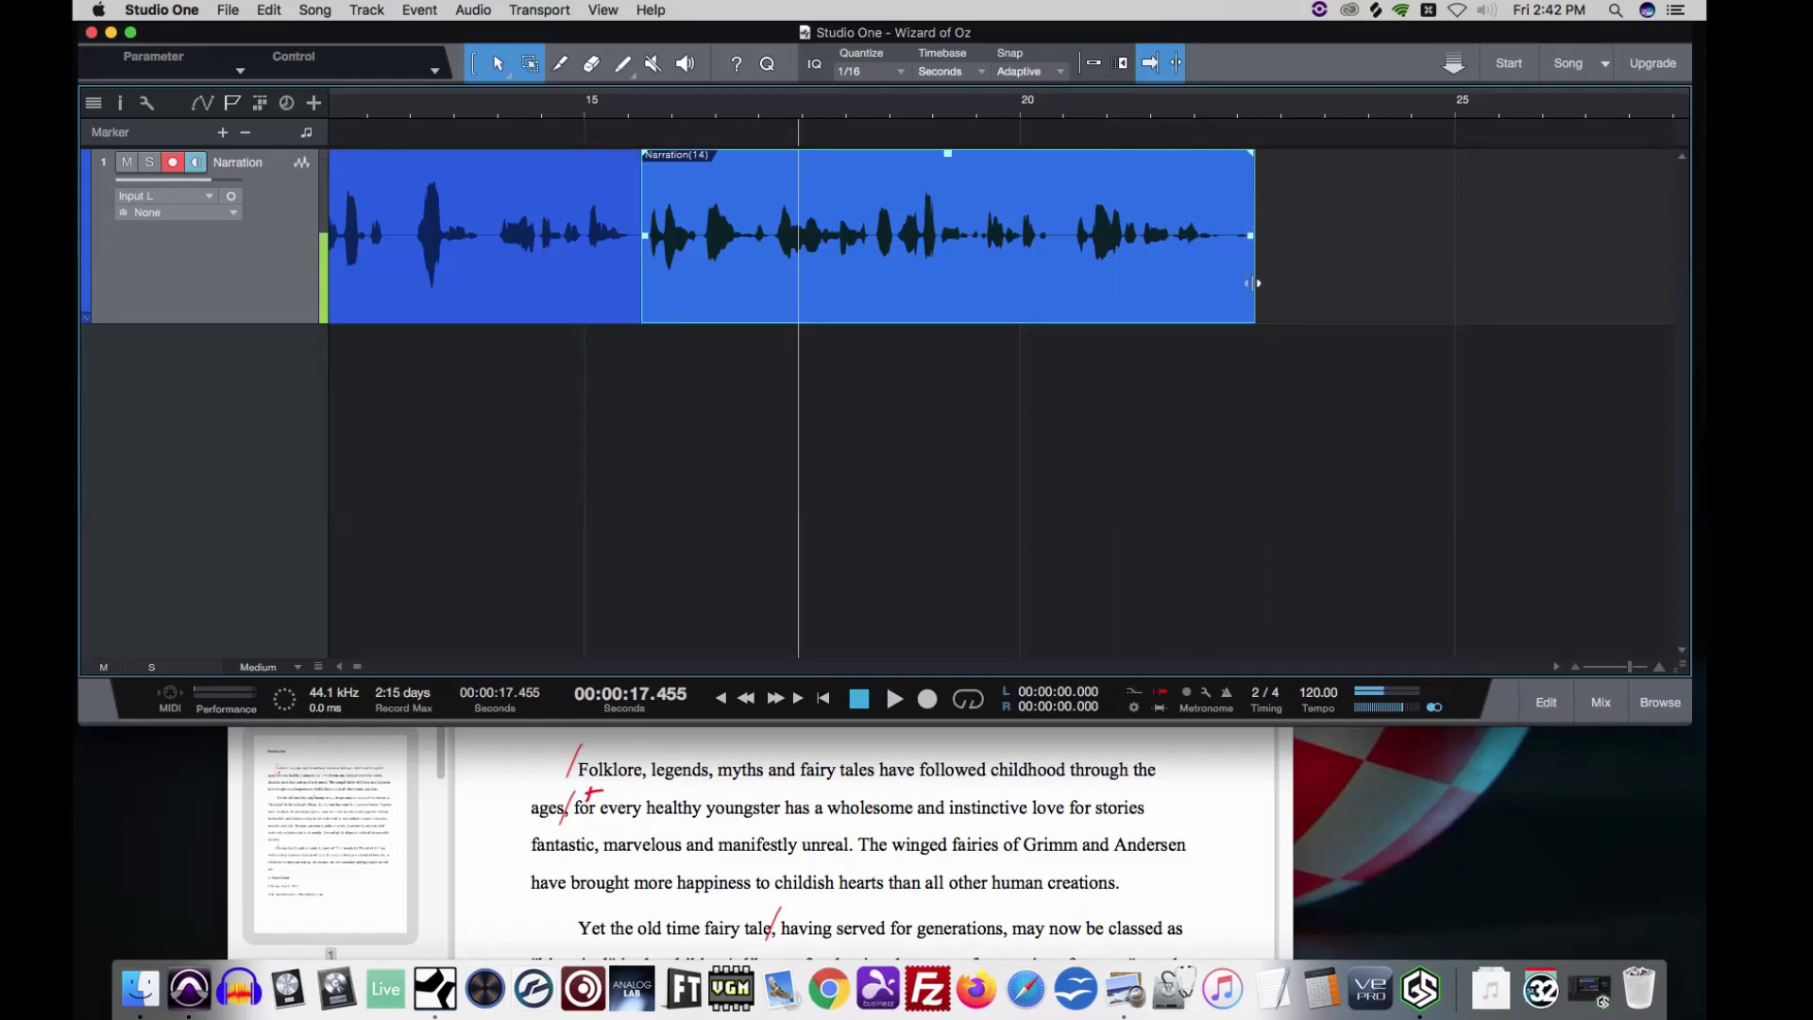
{"action": "mouse_move", "coordinate": [1256, 274]}
{"action": "left_mouse_down"}
{"action": "mouse_move", "coordinate": [1230, 274]}
{"action": "mouse_move", "coordinate": [1276, 272]}
{"action": "left_mouse_up"}
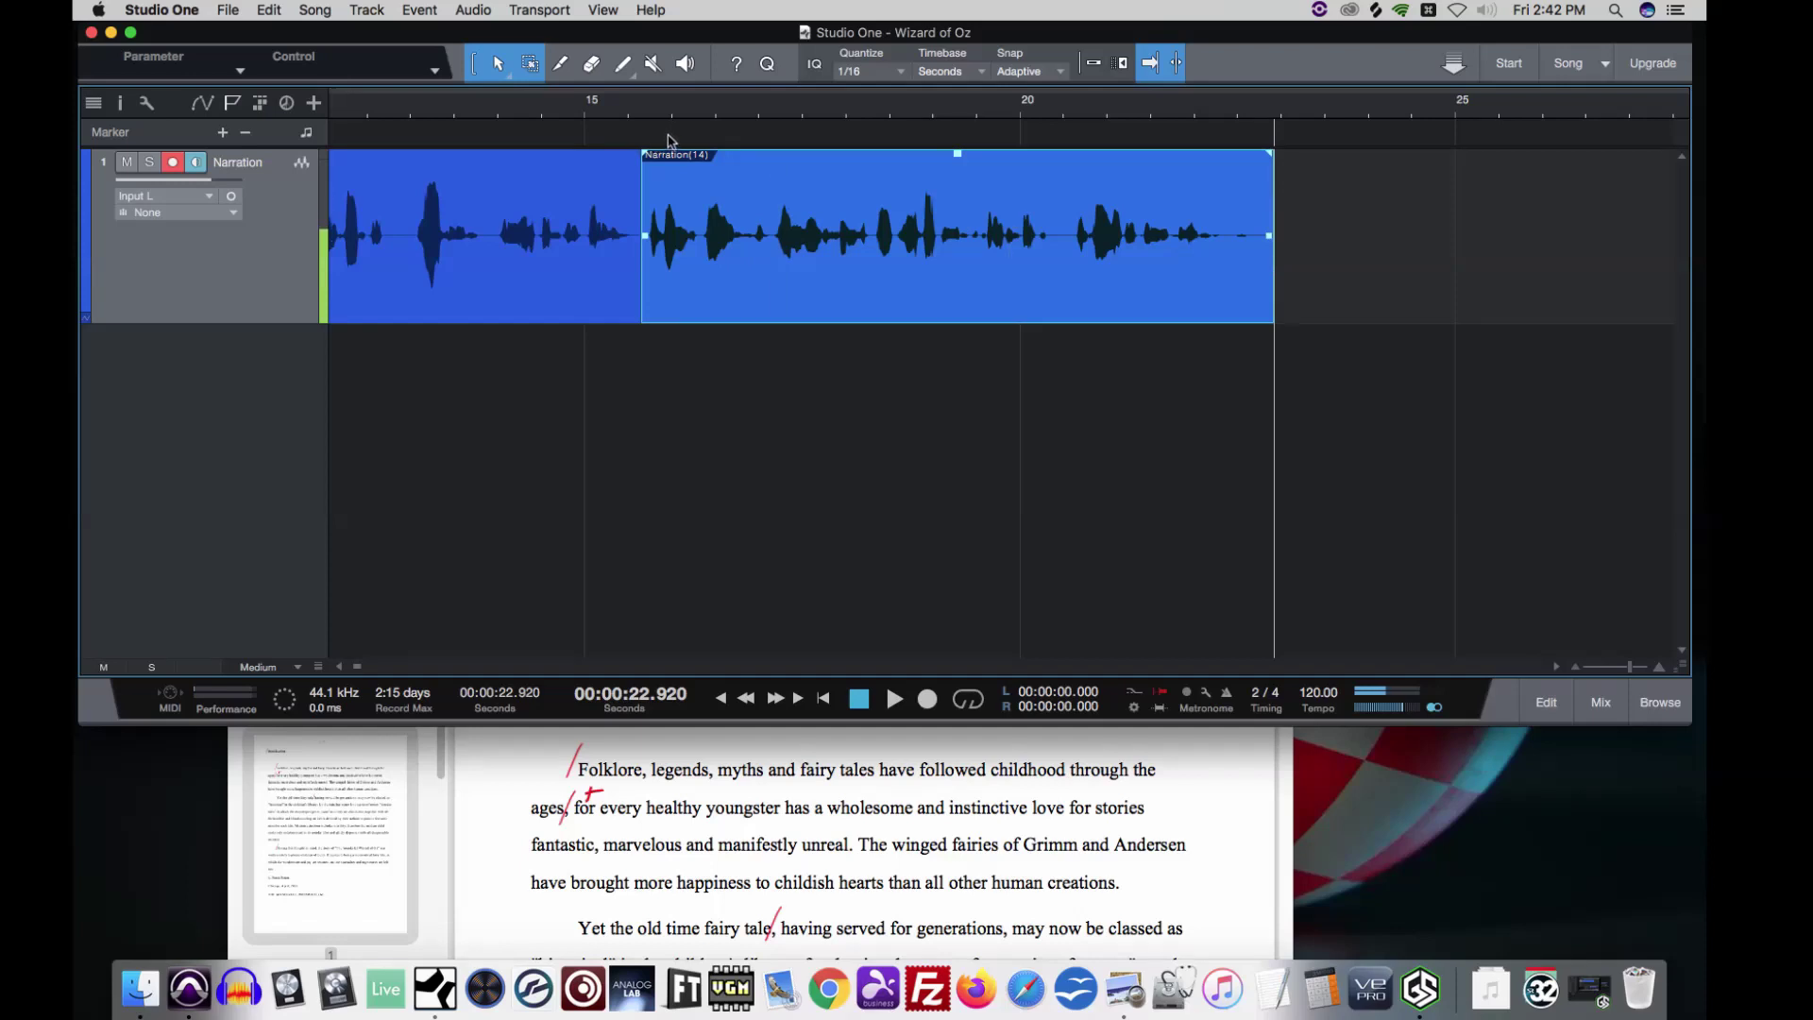
{"action": "left_click", "coordinate": [582, 117]}
{"action": "key", "text": "space"}
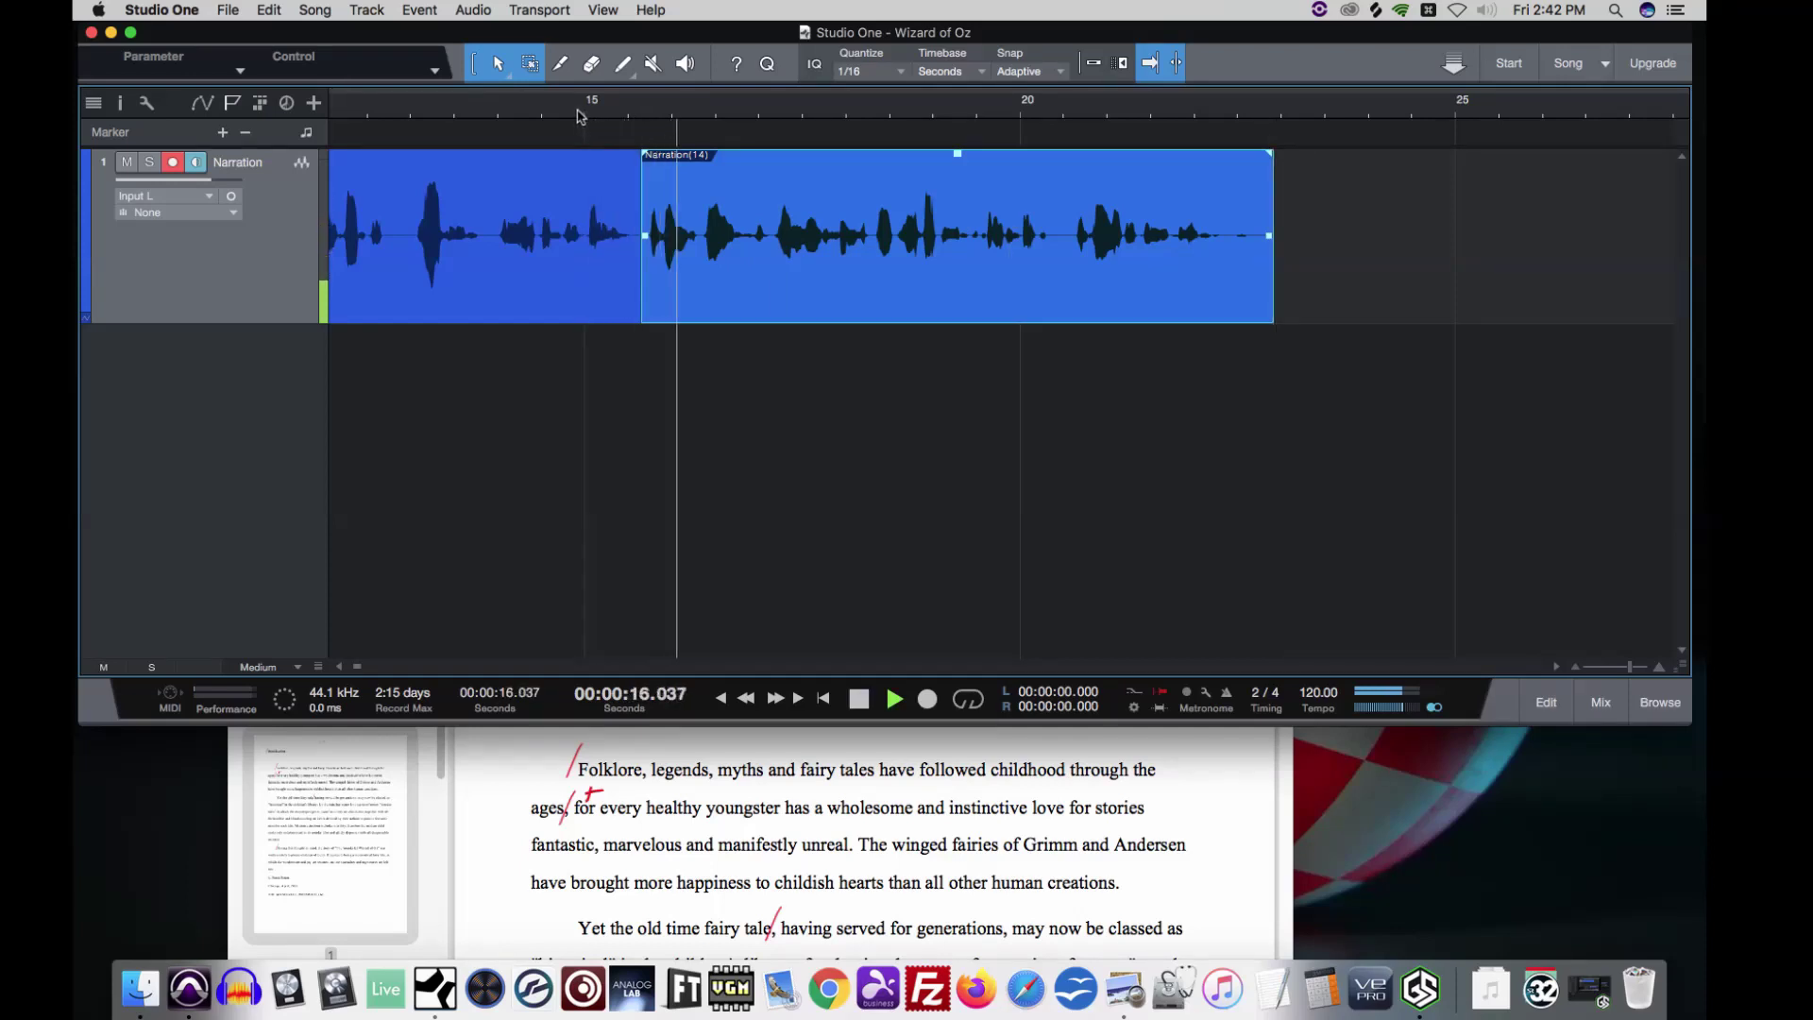
{"action": "key", "text": "space"}
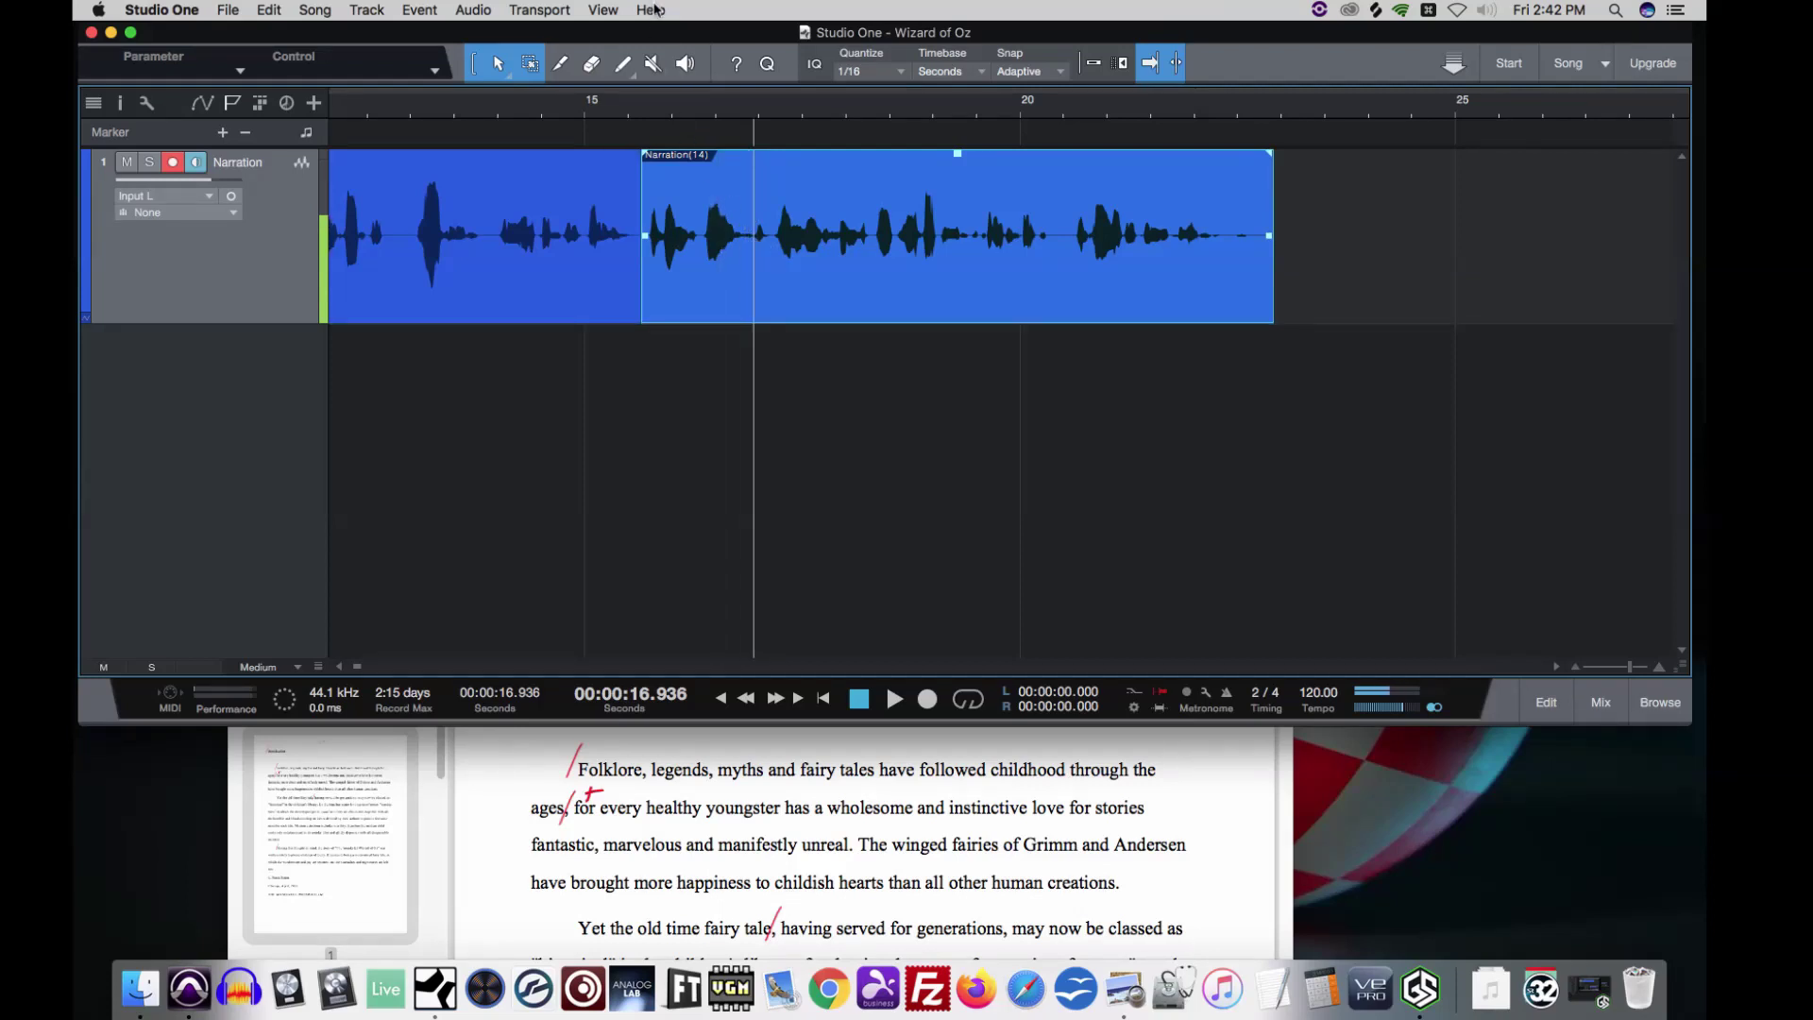
Step: Open the Studio One Reference Manual from the Help menu
{"action": "left_click", "coordinate": [652, 9]}
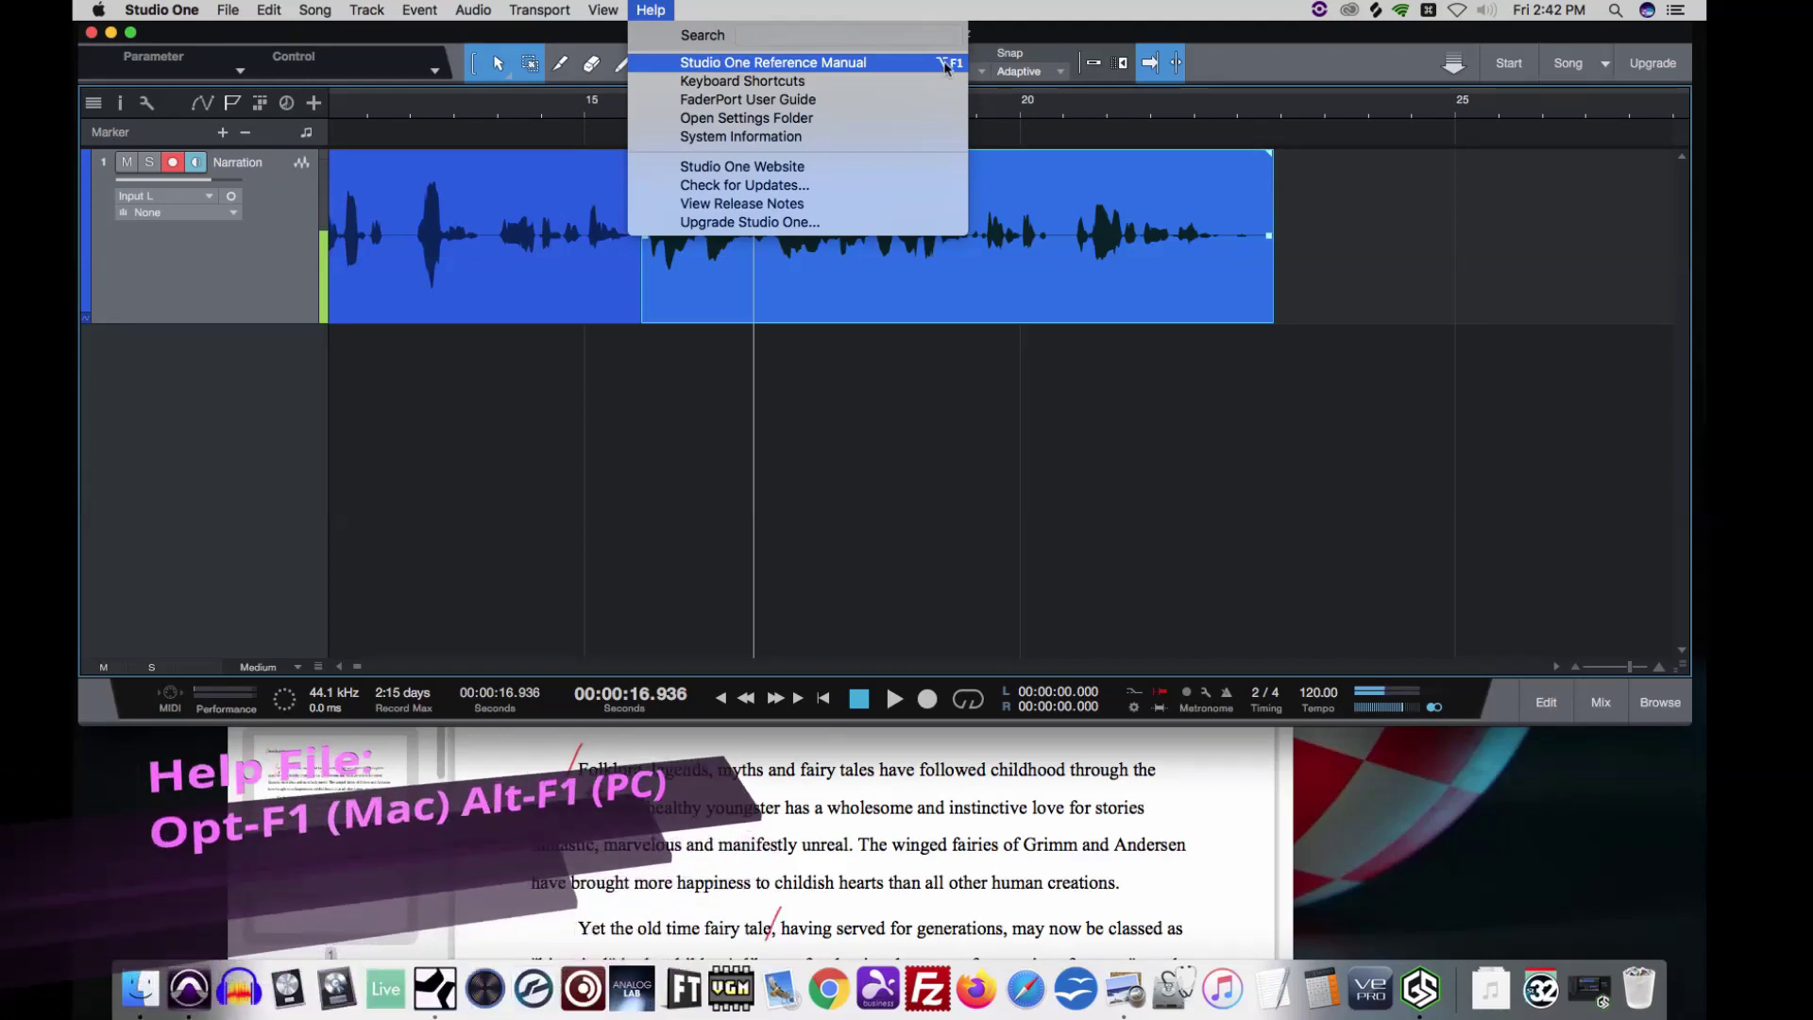
{"action": "left_click", "coordinate": [884, 64]}
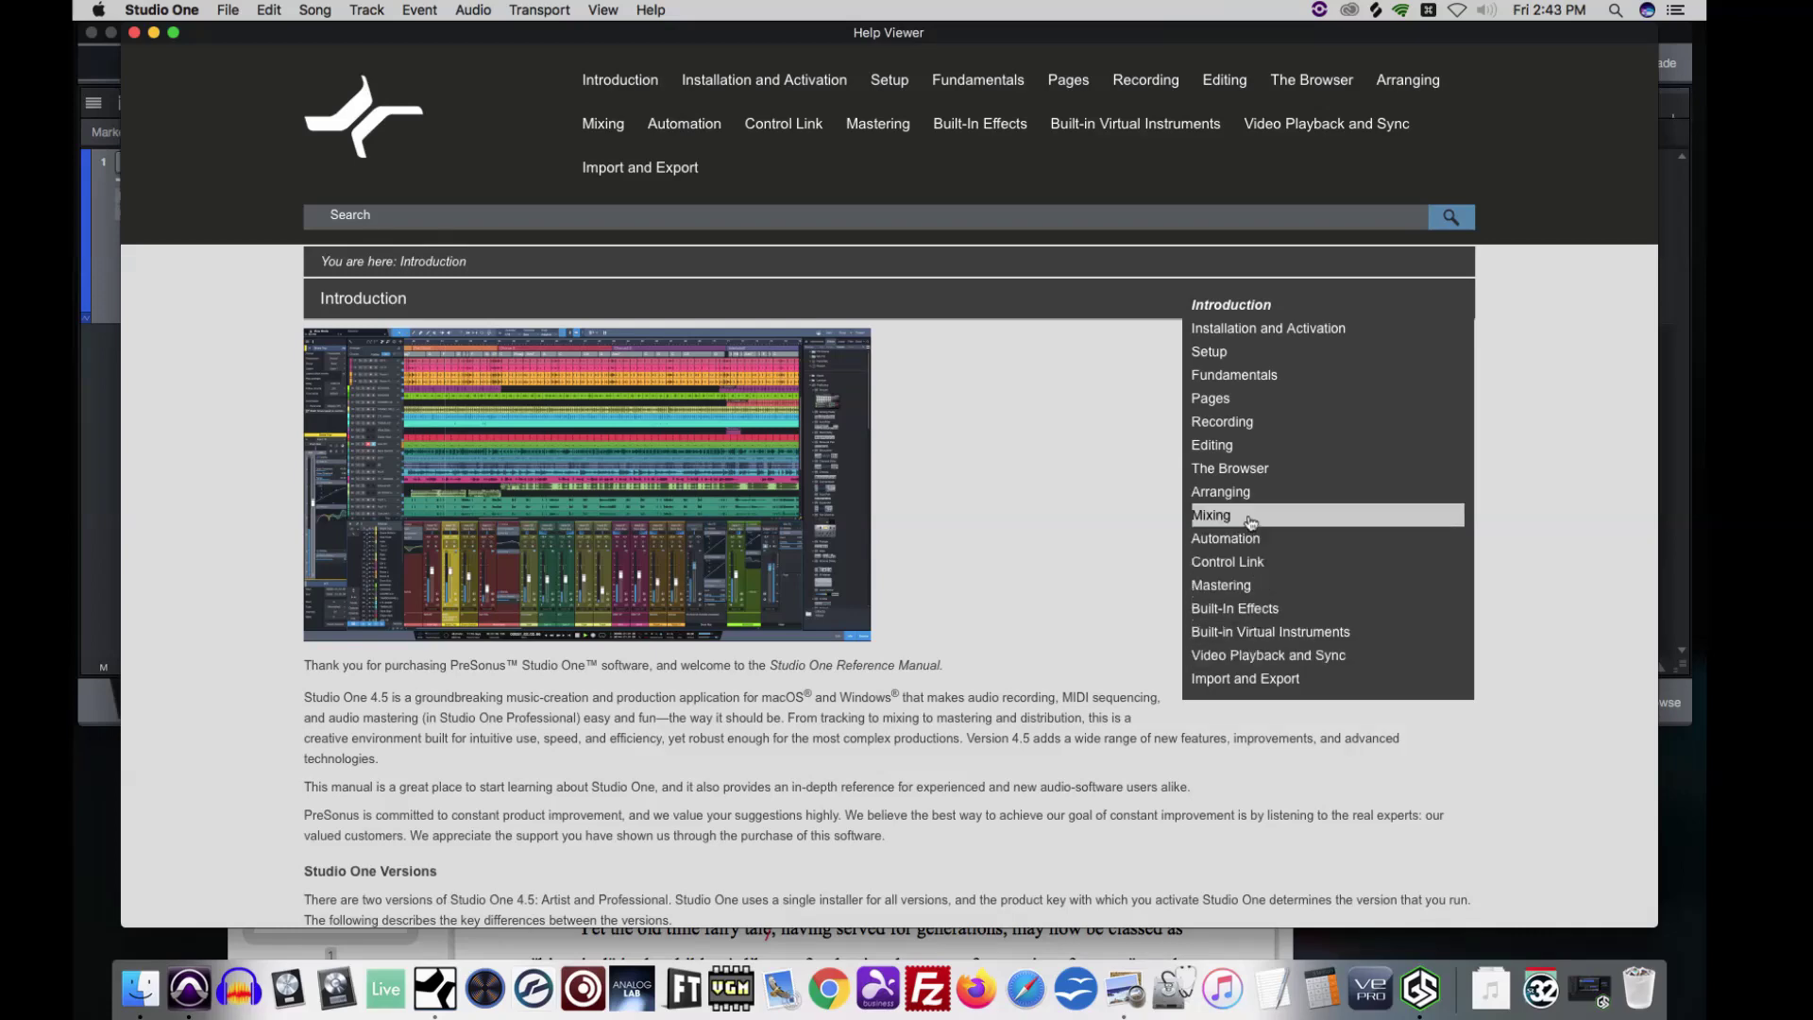
Step: Close the Help Viewer to return to the 'Wizard of Oz' arrangement
{"action": "left_click", "coordinate": [135, 33]}
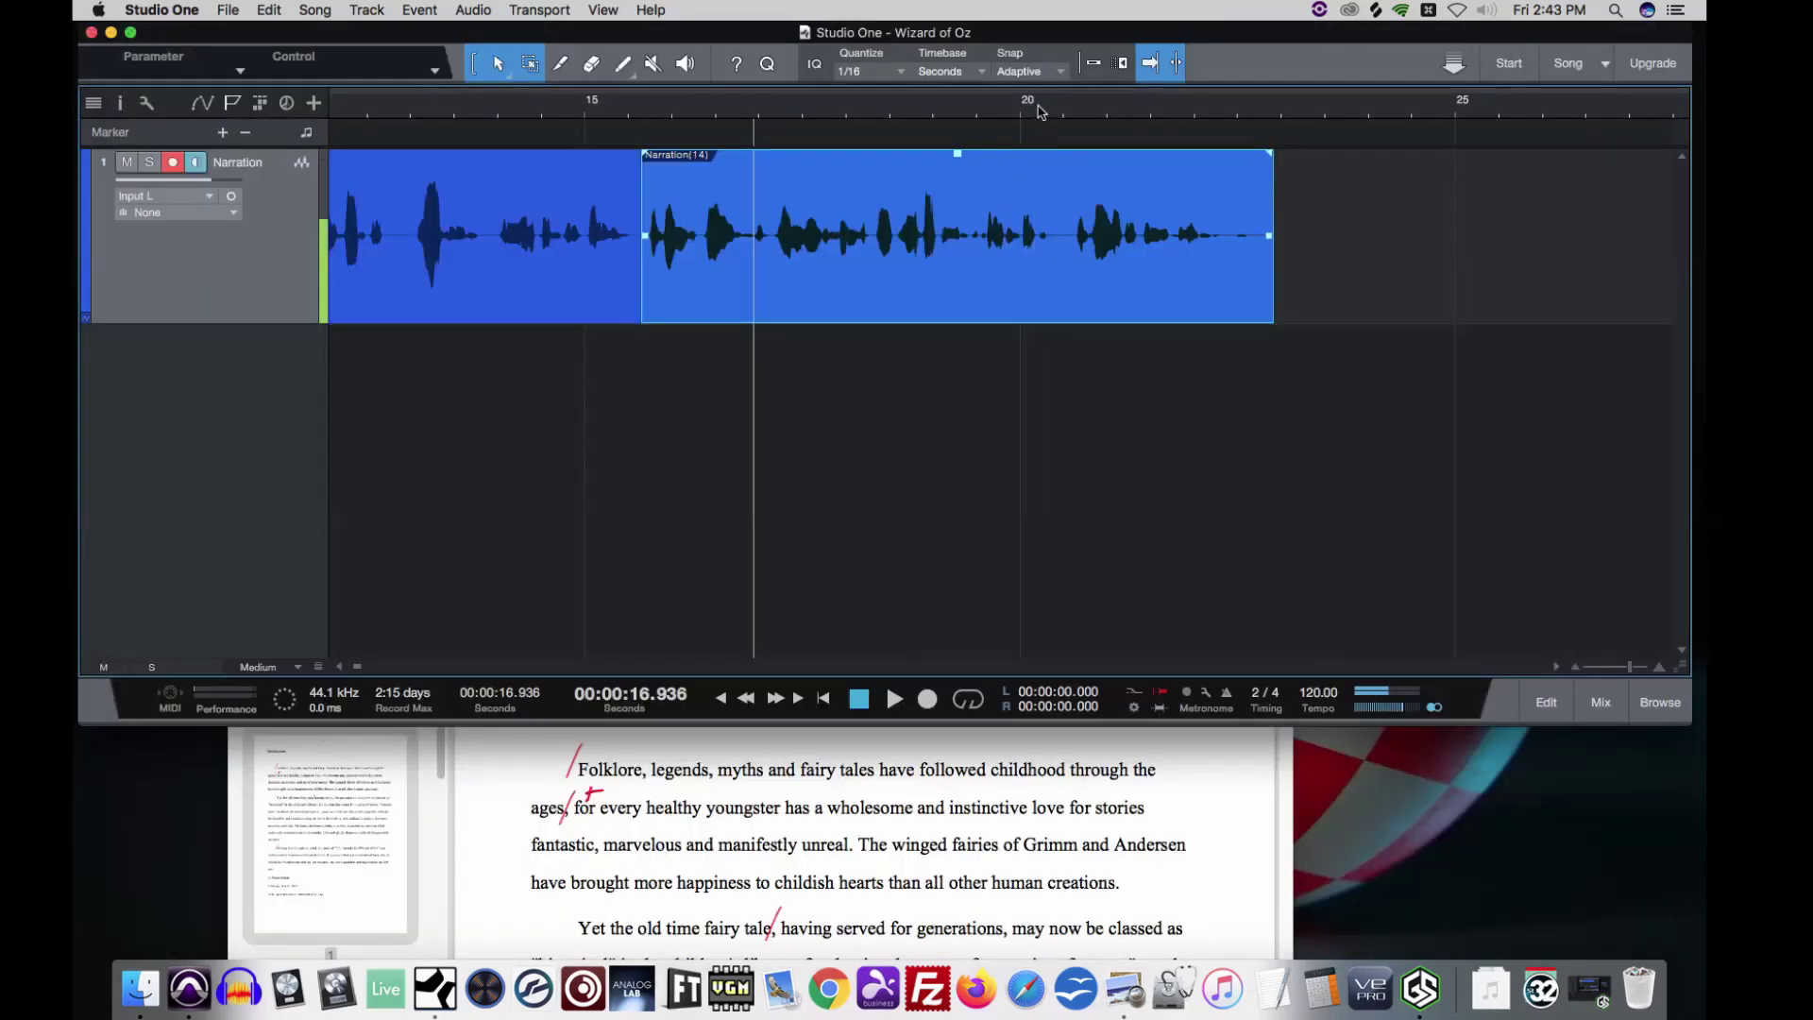